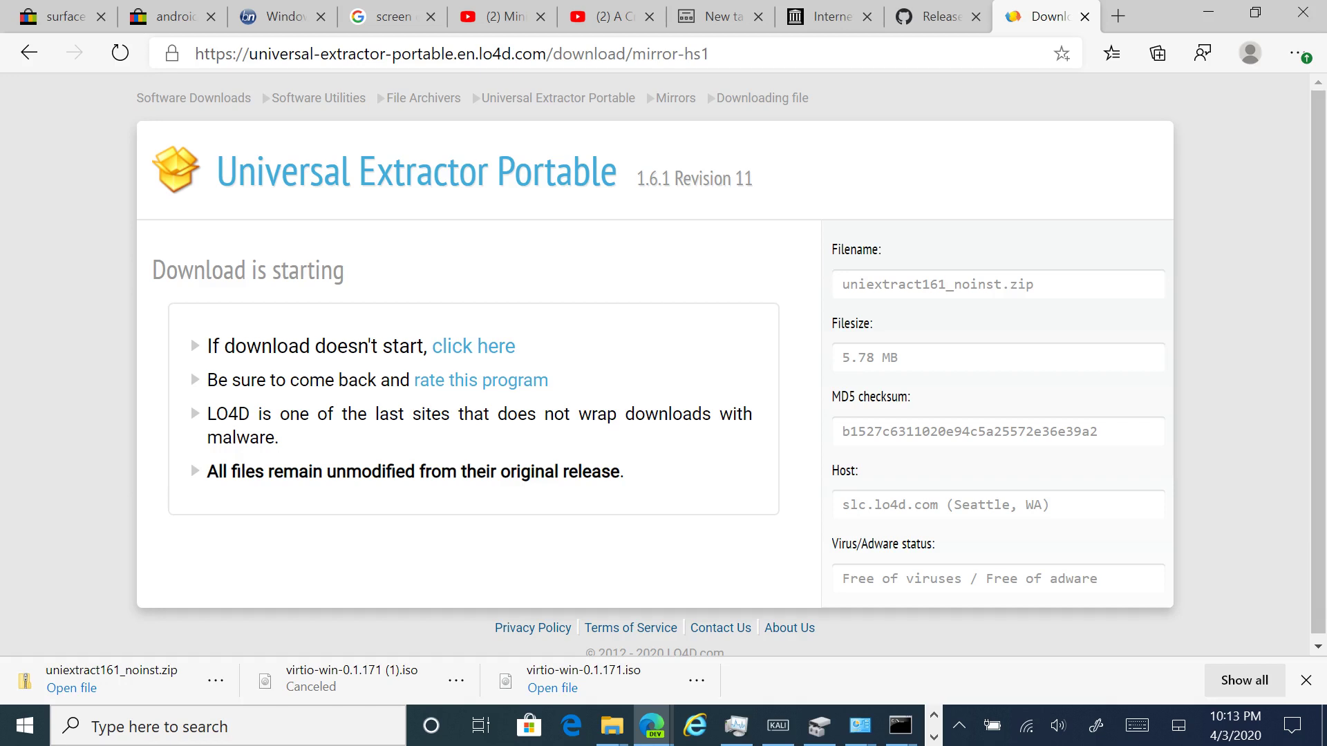
Open the downloaded uniextract161_noinst.zip from Edge's downloads bar
left_click(934, 737)
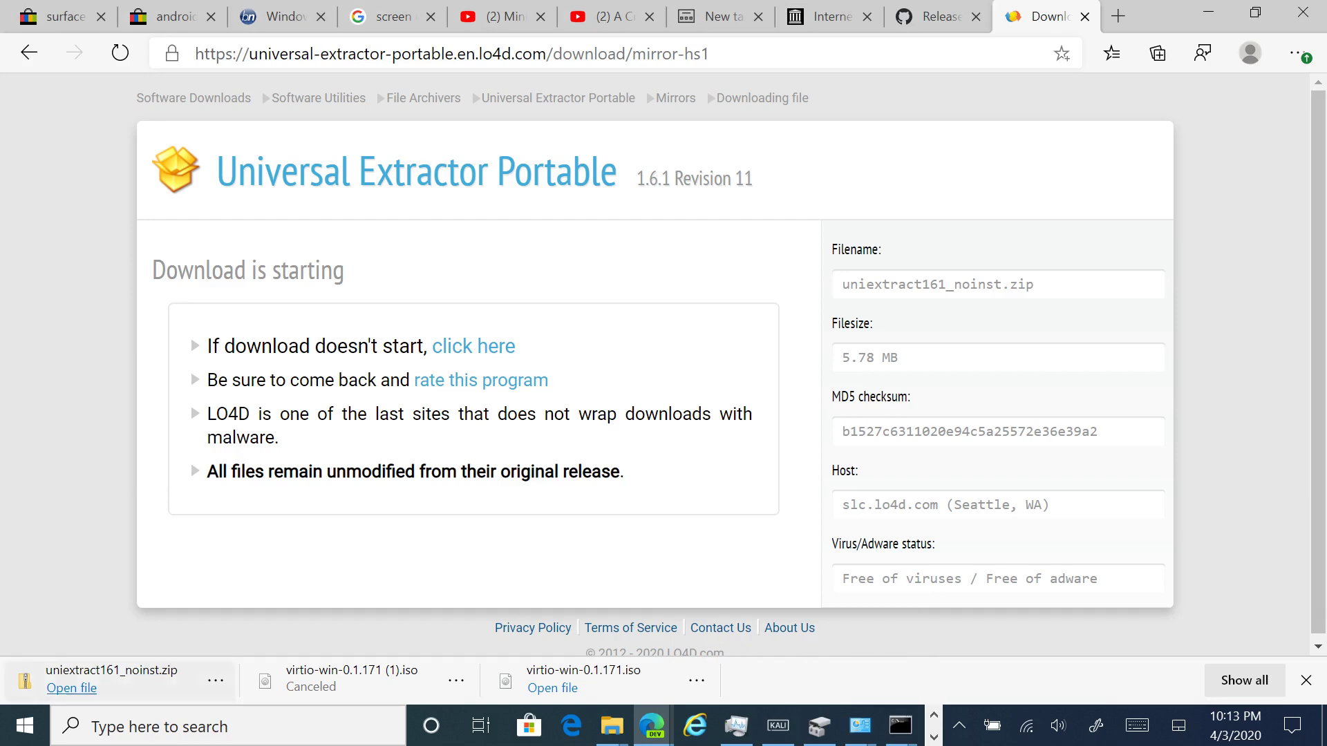
left_click(72, 688)
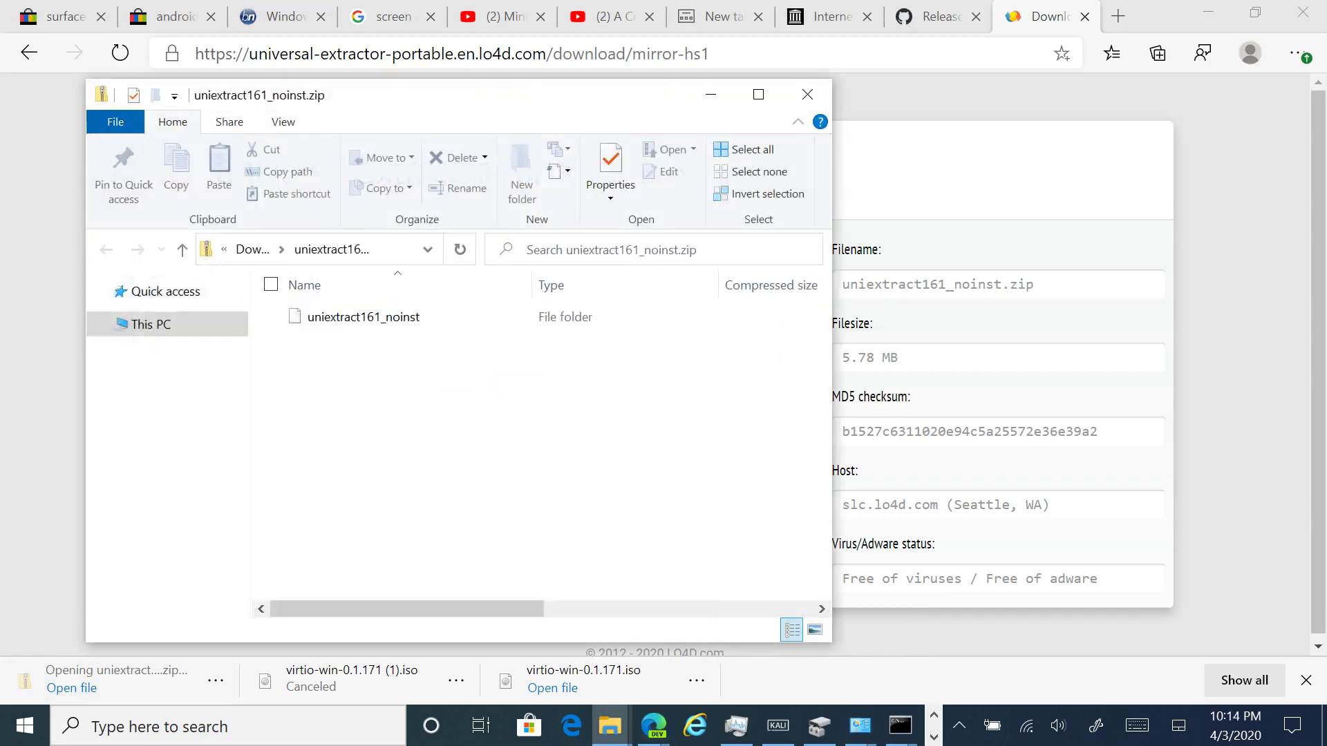
Extract uniextract161_noinst.zip with 7-Zip into its own Downloads folder, then select UniExtract.exe
key("alt+Up")
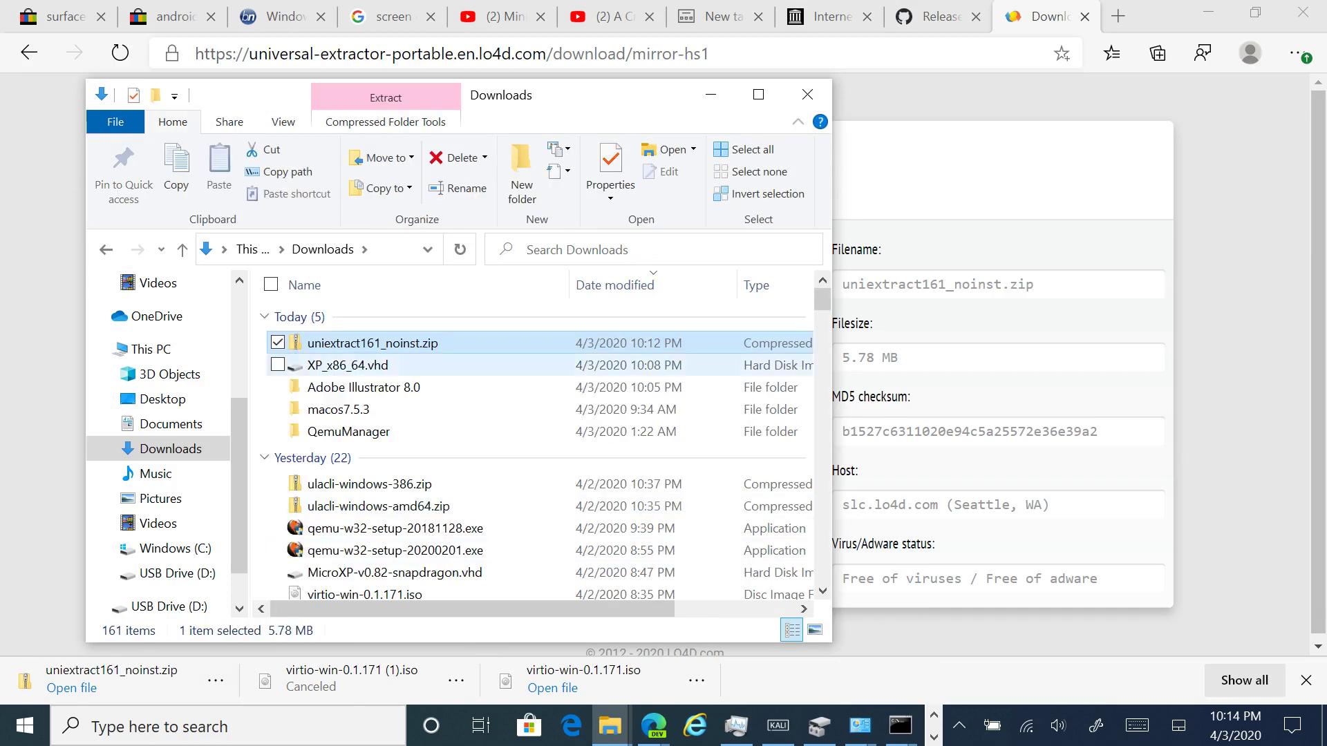
right_click(349, 343)
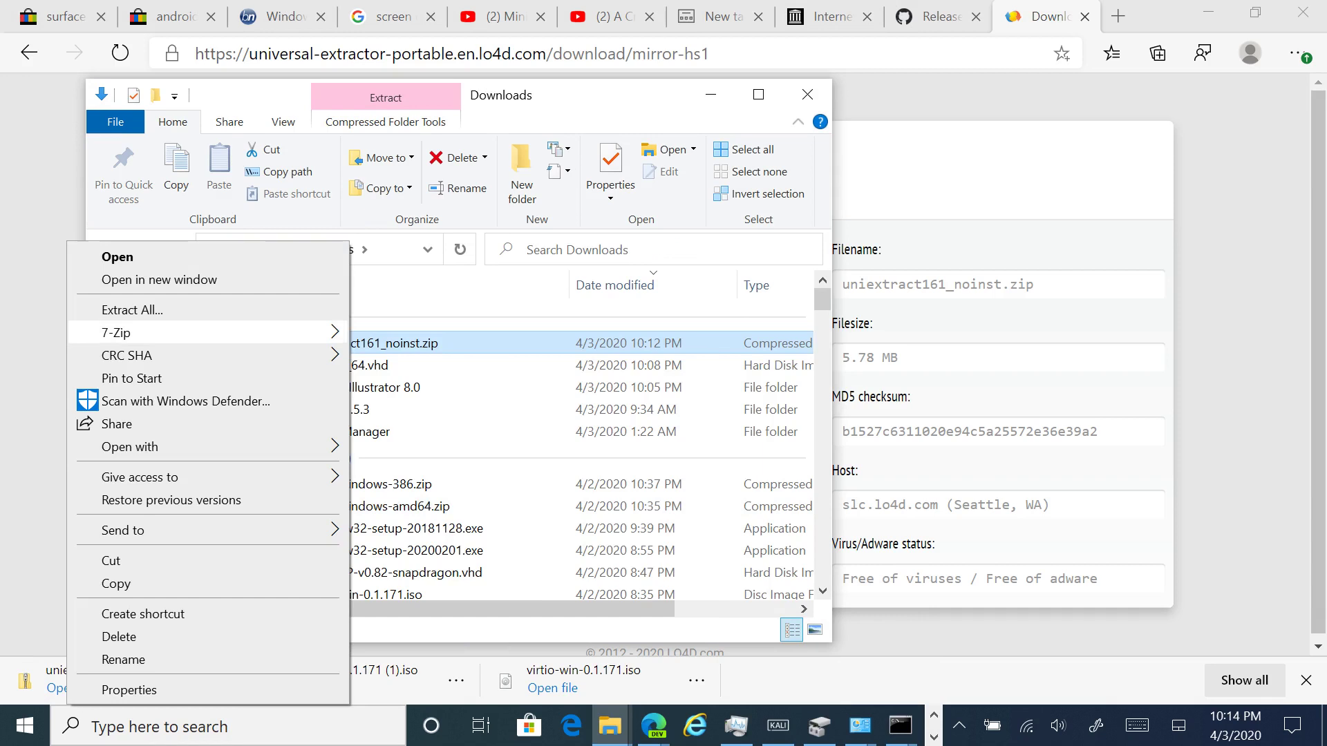
mouse_move(116, 332)
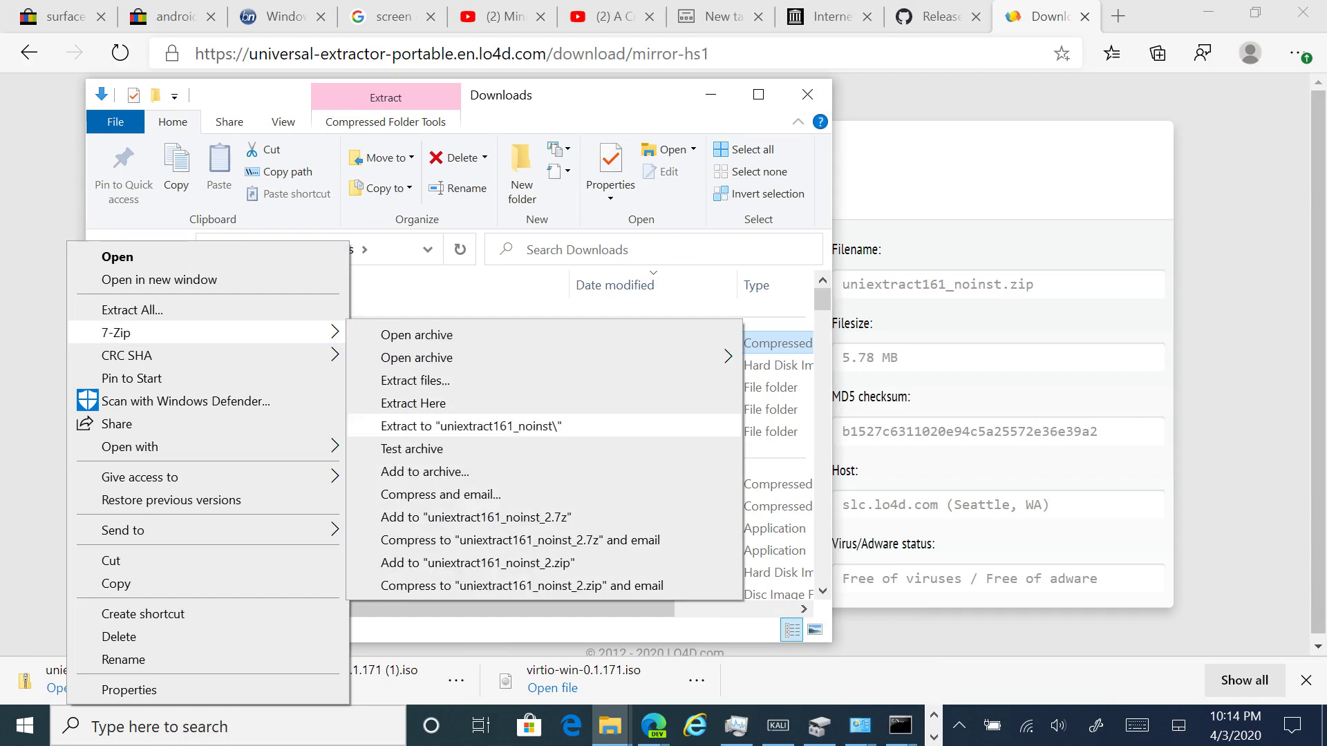
left_click(414, 426)
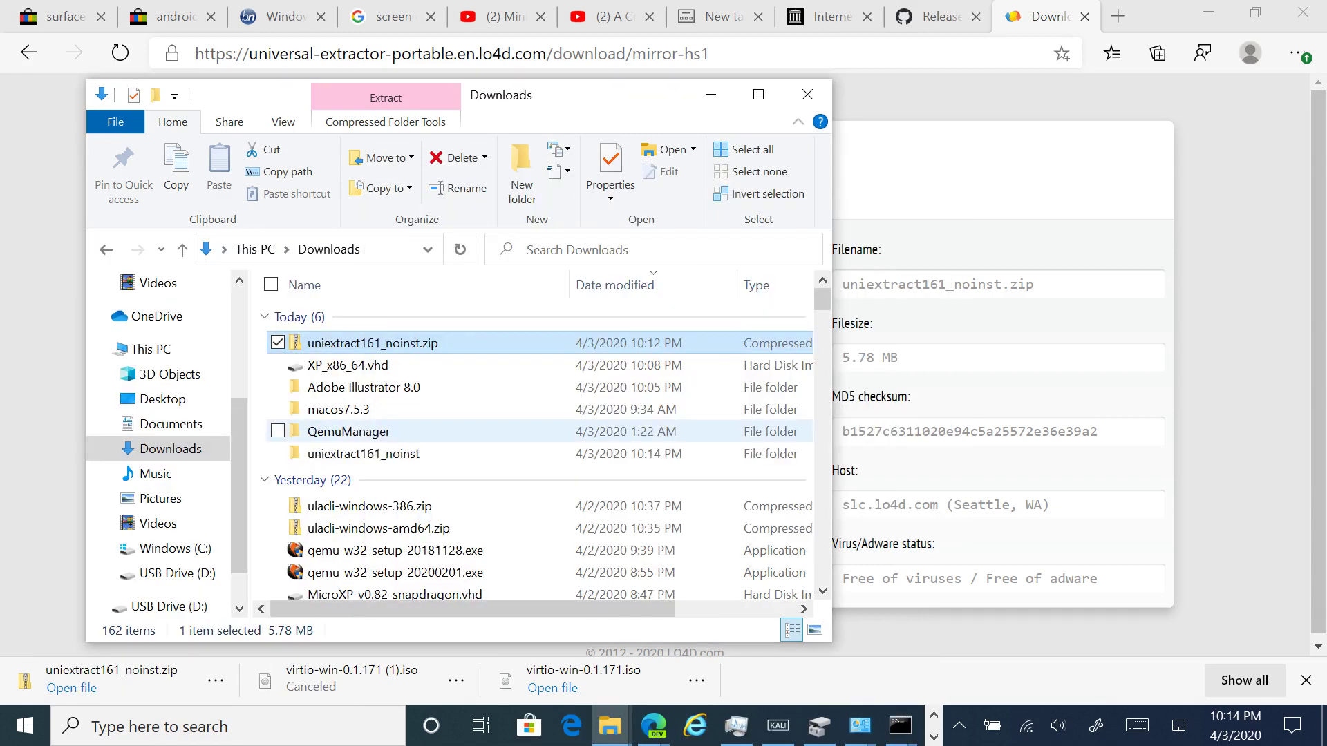
left_click(364, 387)
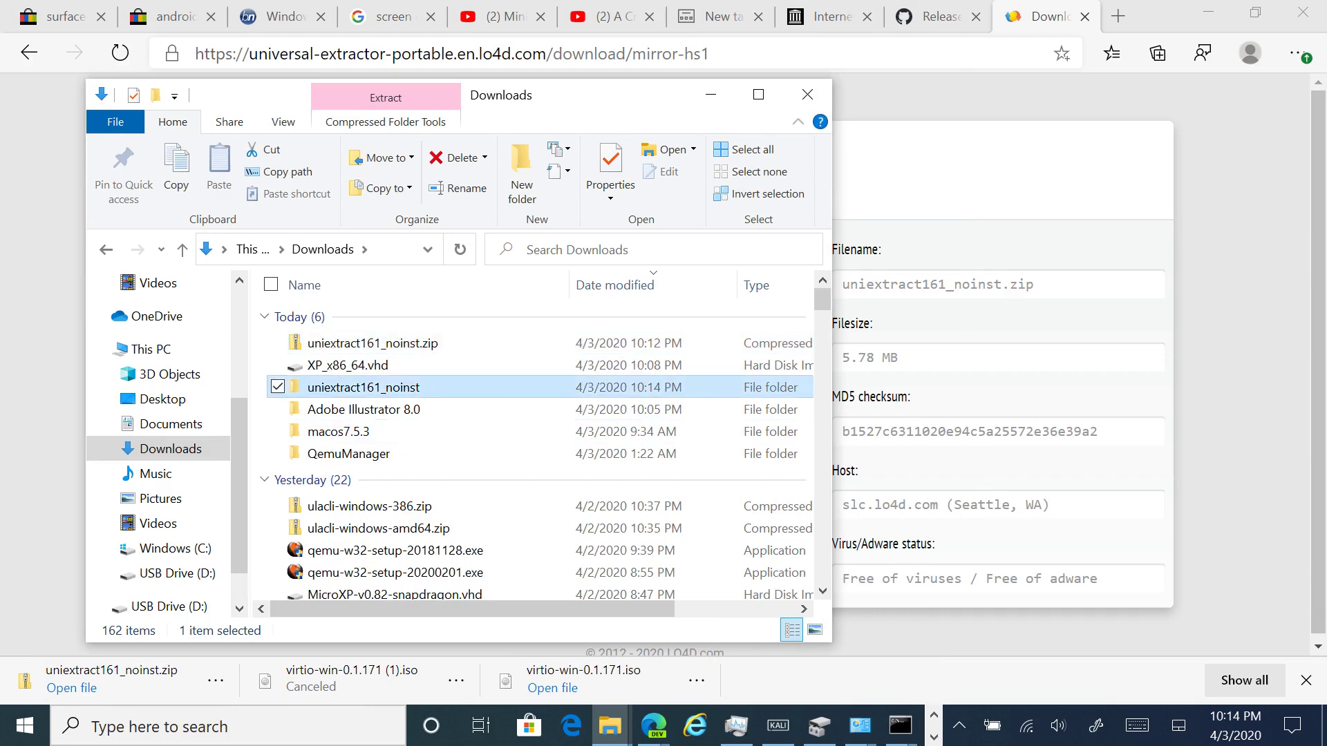
double_click(364, 387)
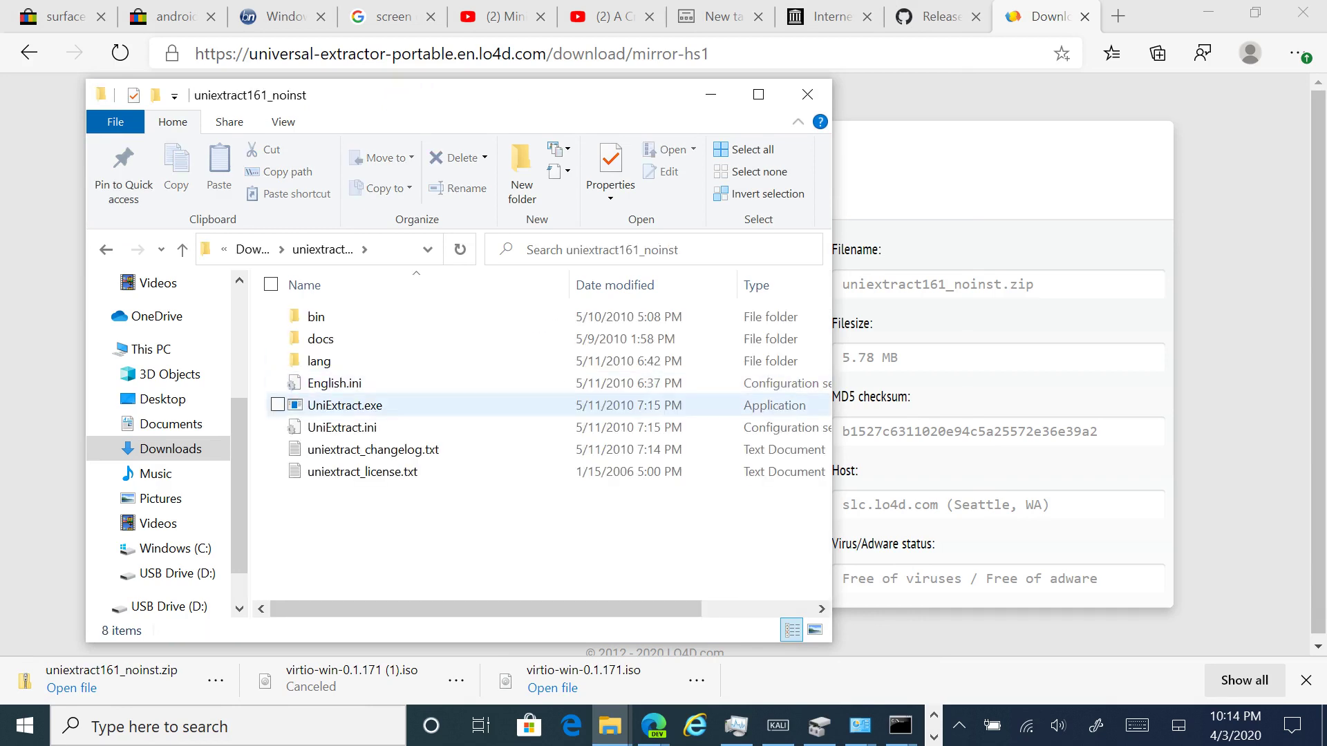
left_click(345, 405)
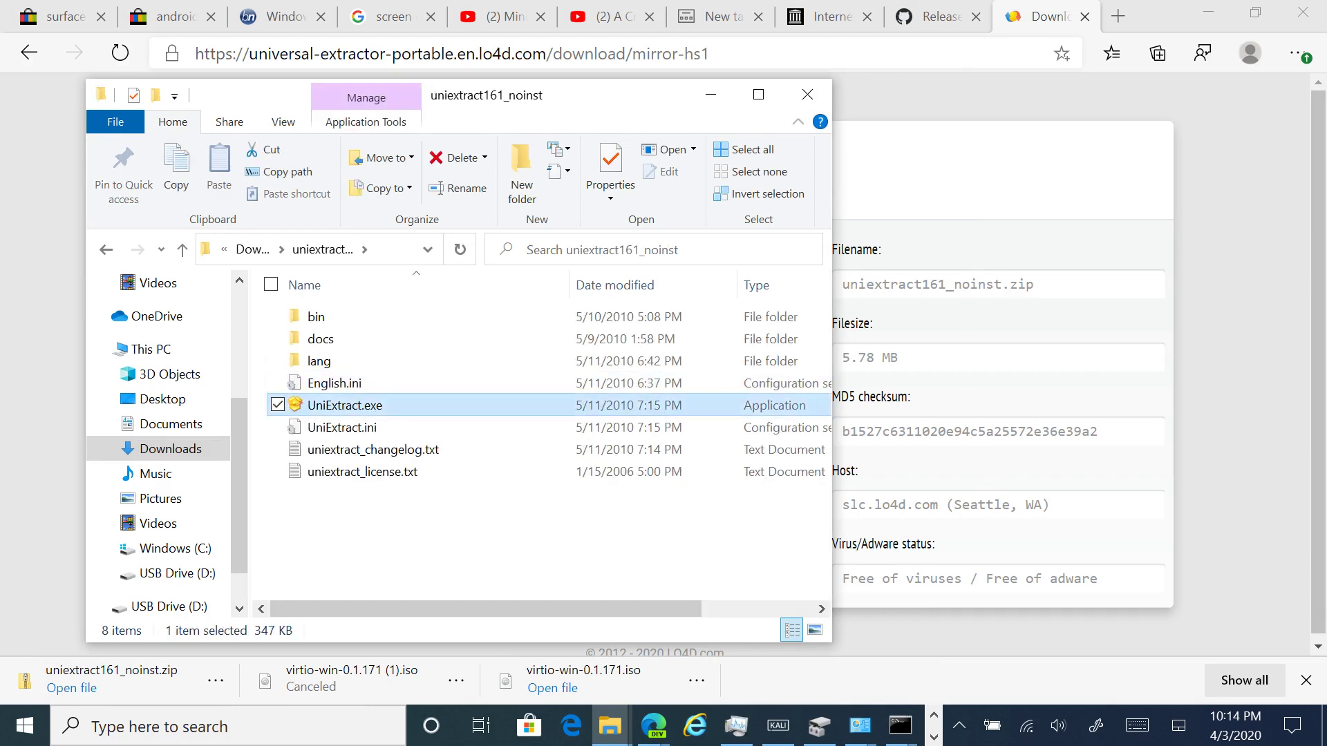
Launch Universal Extractor and browse for an archive in the Downloads folder
key("Return")
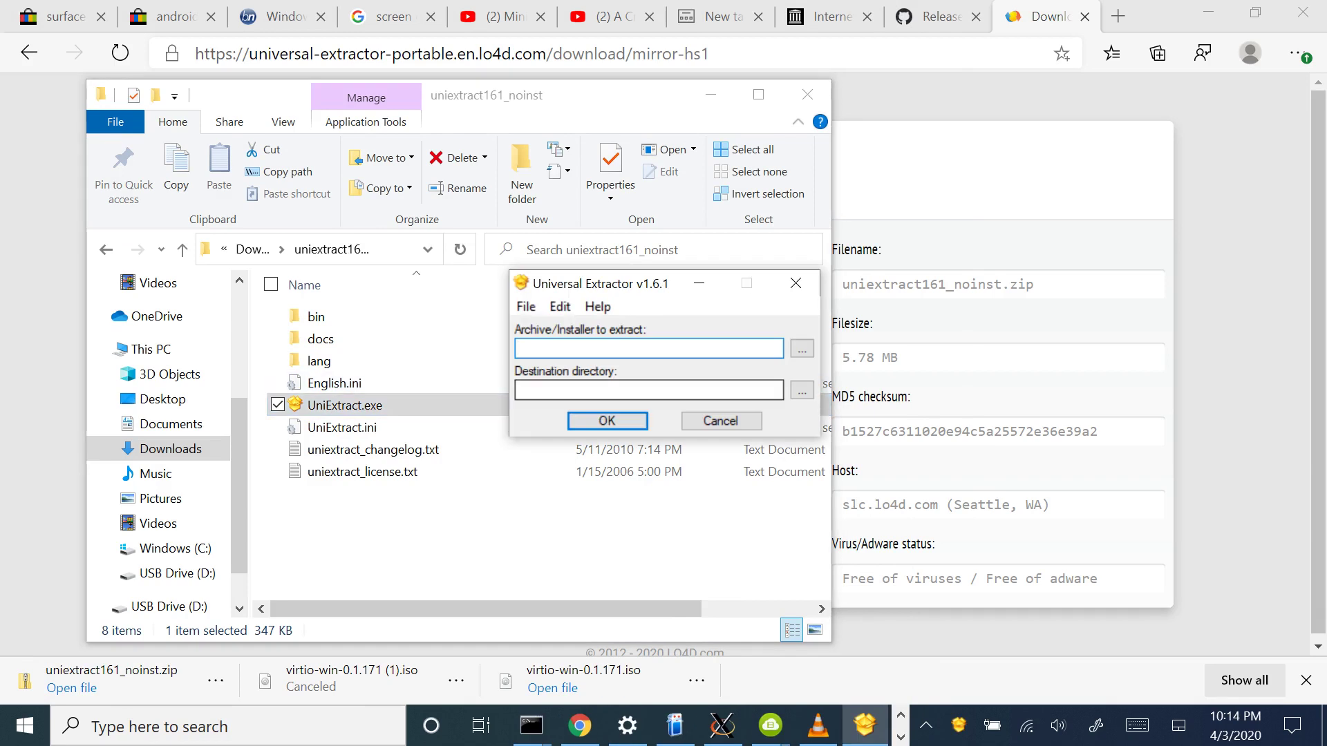
key("Tab")
key("Return")
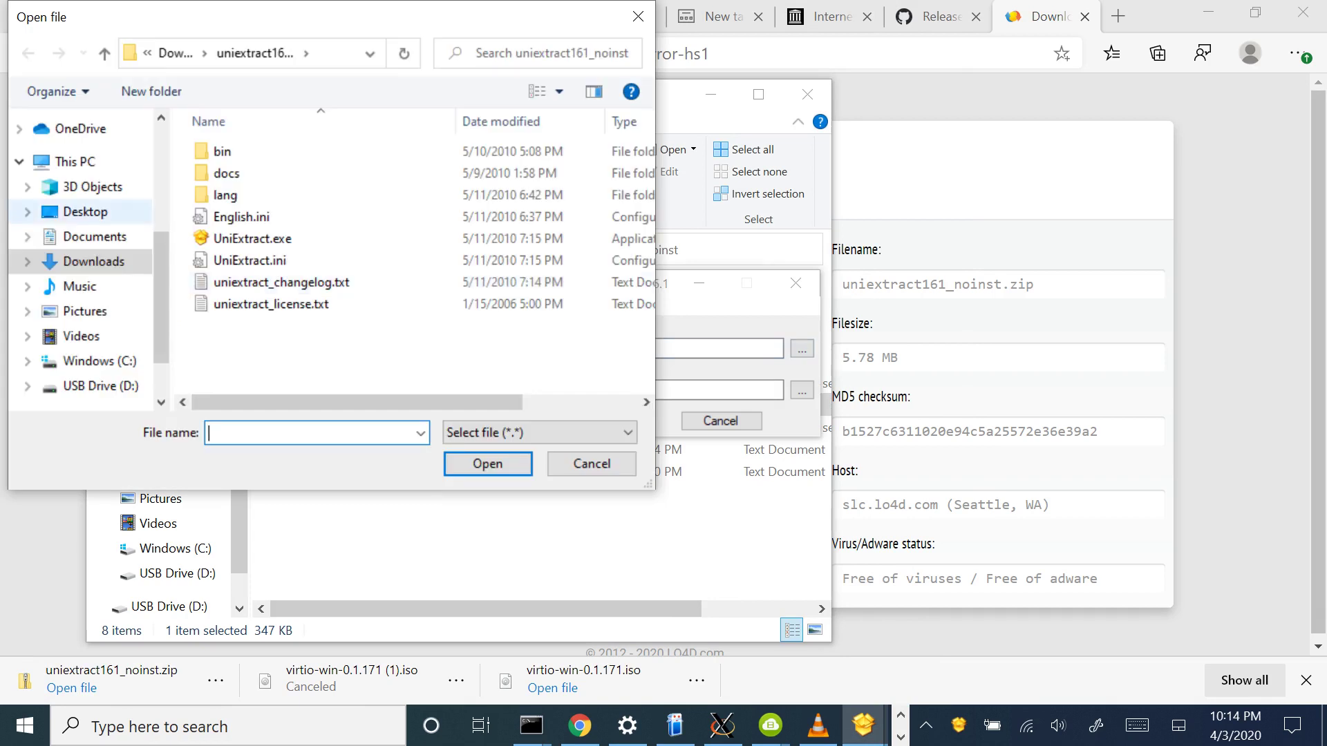
left_click(94, 237)
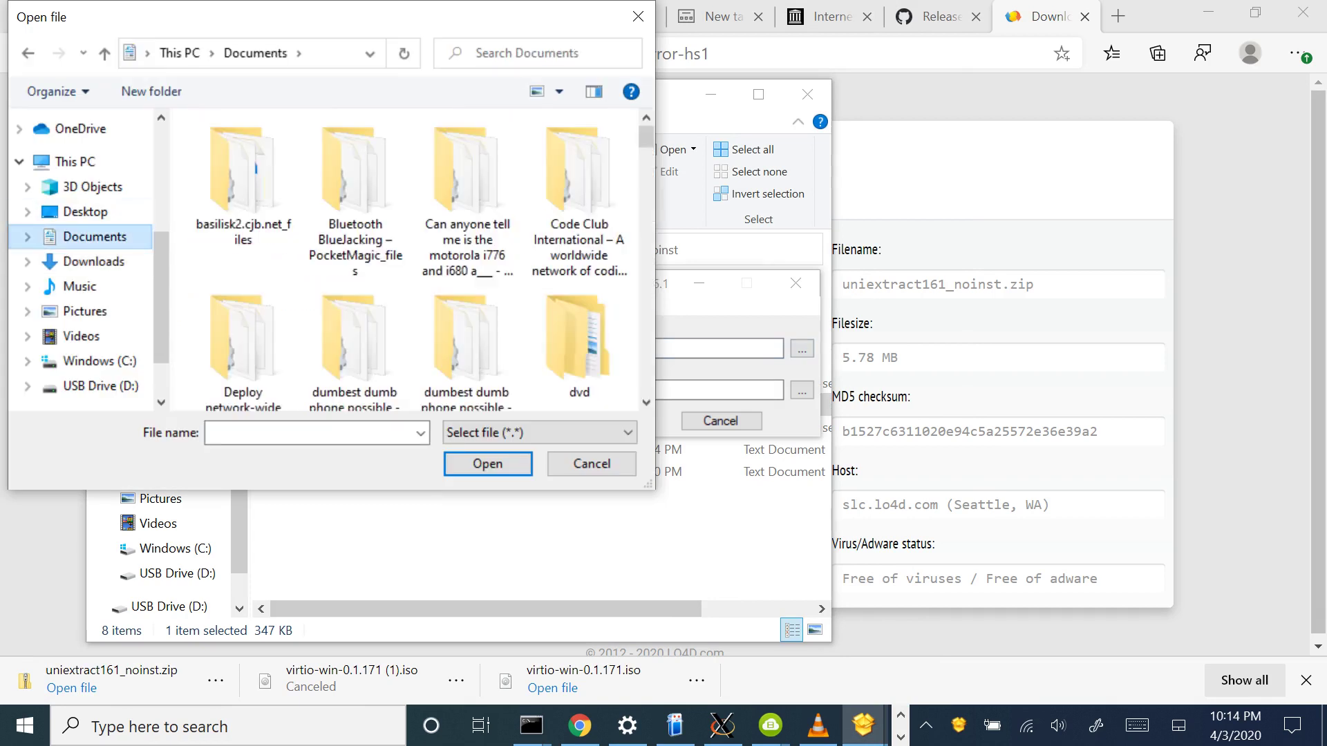
left_click(93, 262)
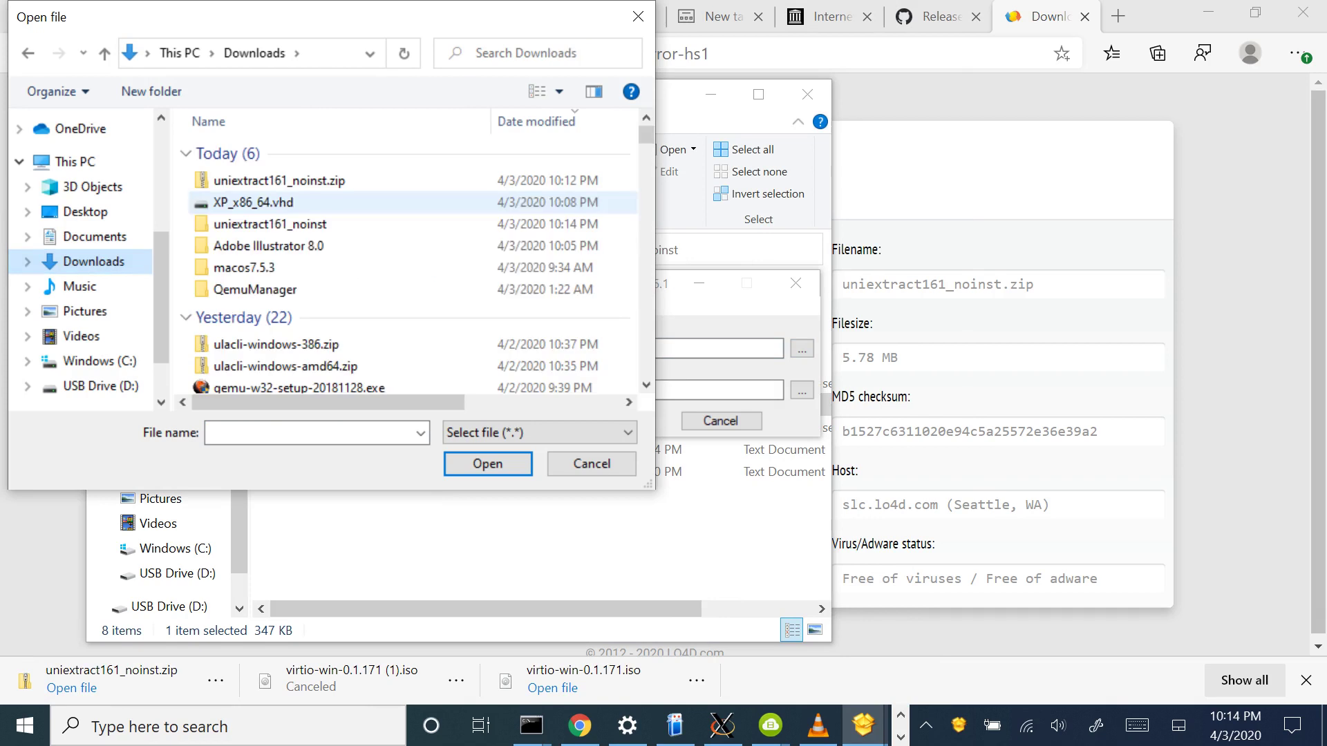
Pick ARCHIVE.Z from Adobe Illustrator 8.0\Files and start extracting it
double_click(269, 246)
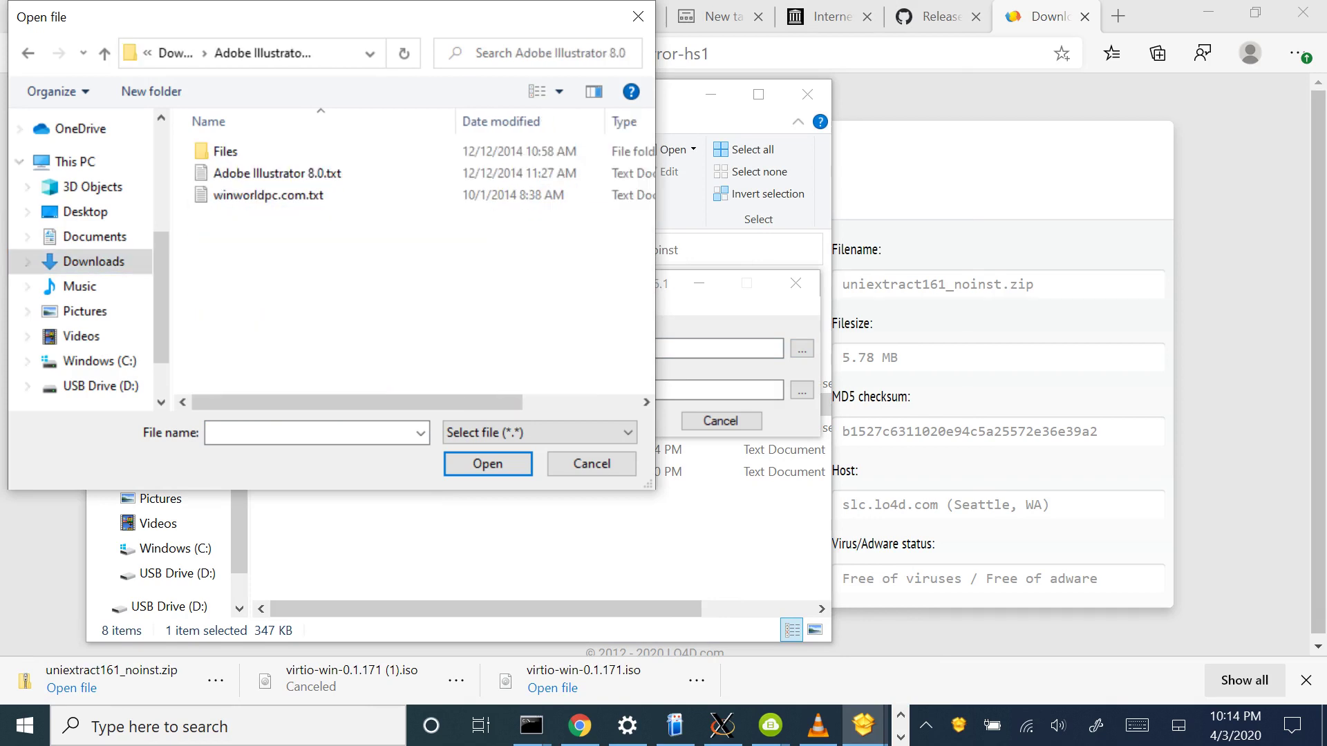
left_click(226, 150)
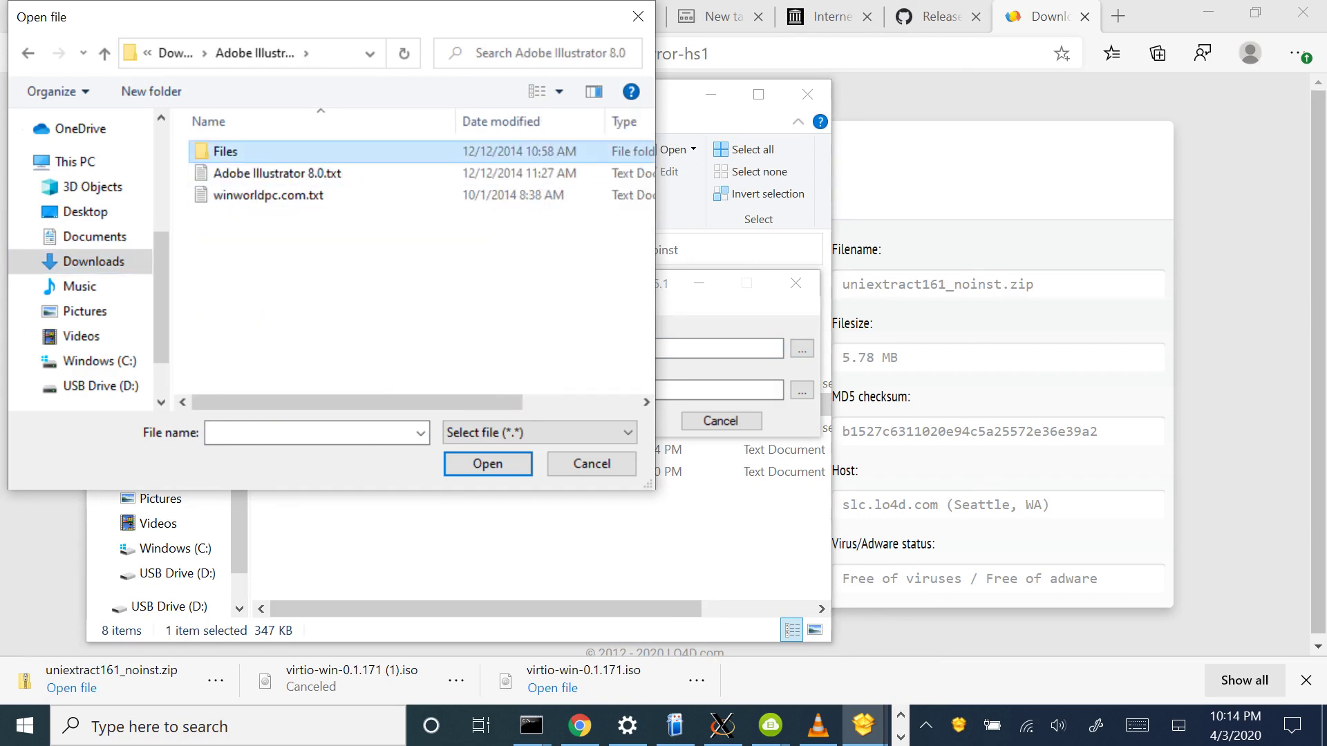
double_click(226, 150)
left_click(243, 238)
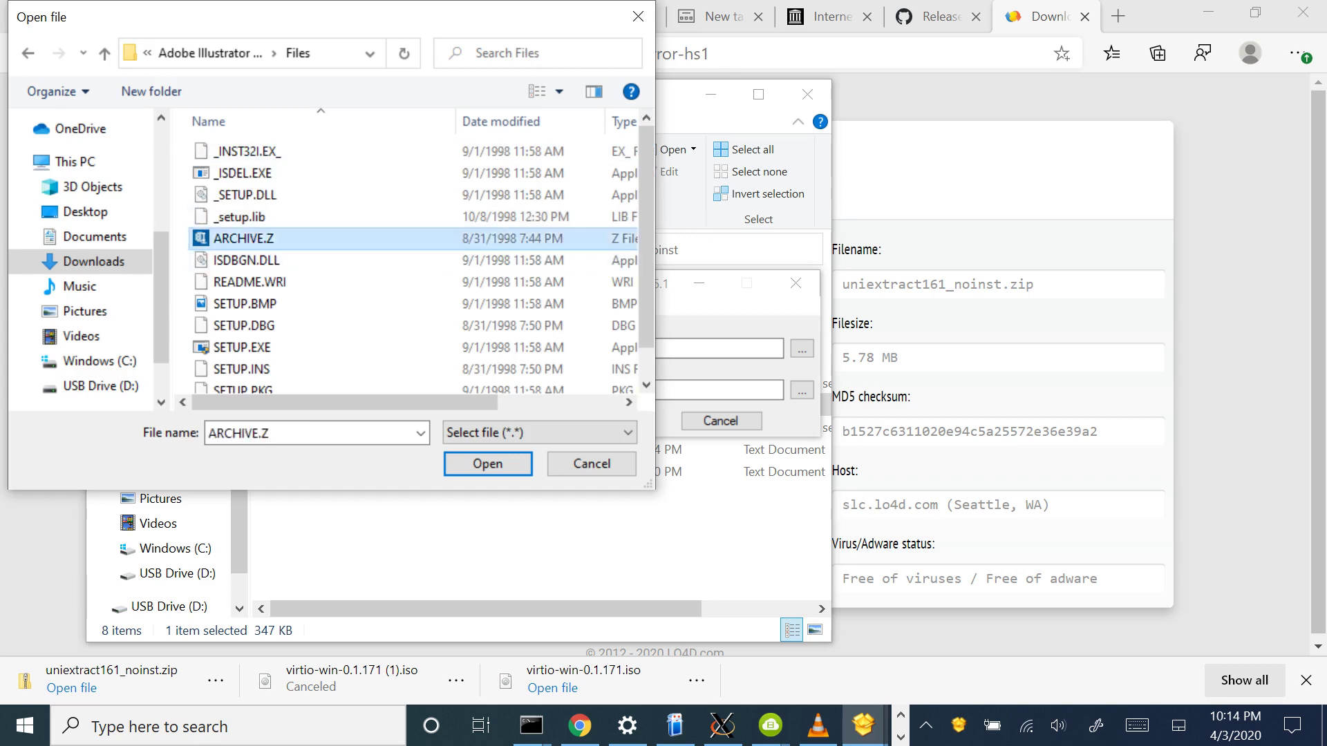
key("Return")
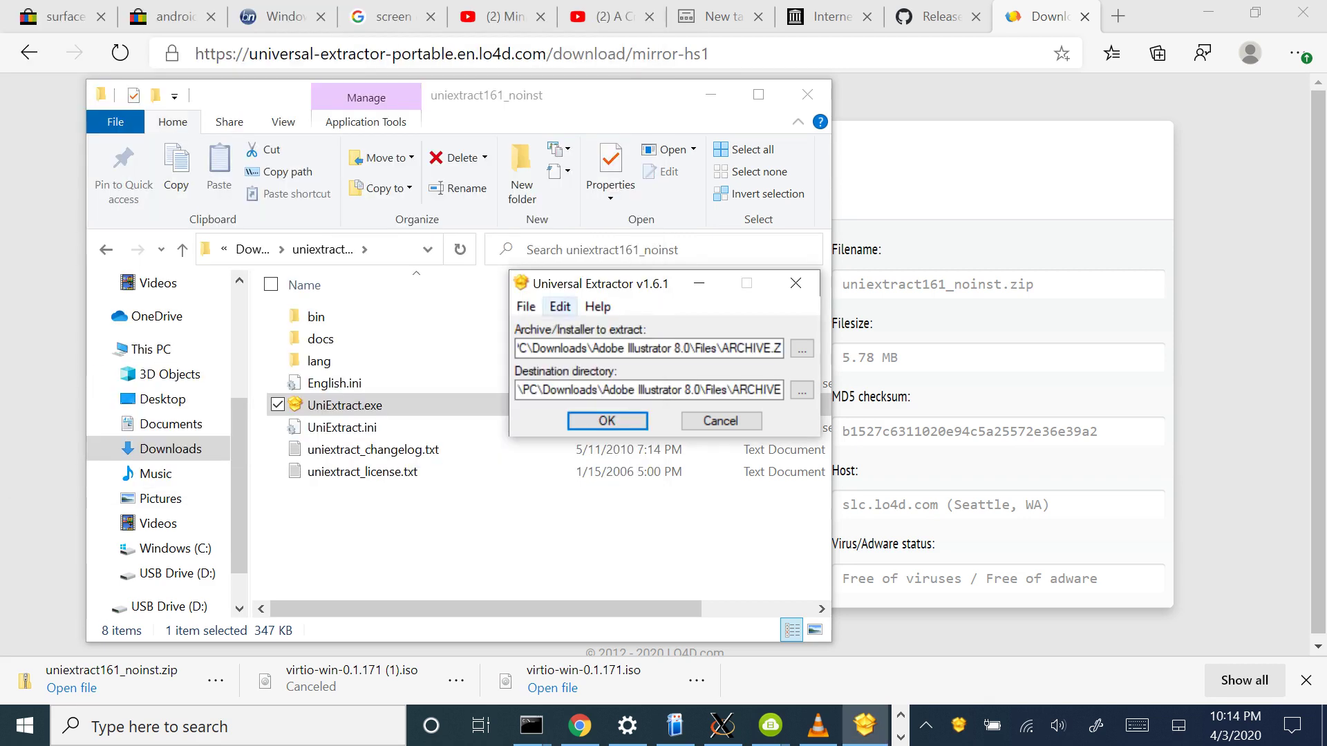
left_click_drag(693, 390, 781, 390)
left_click(693, 390)
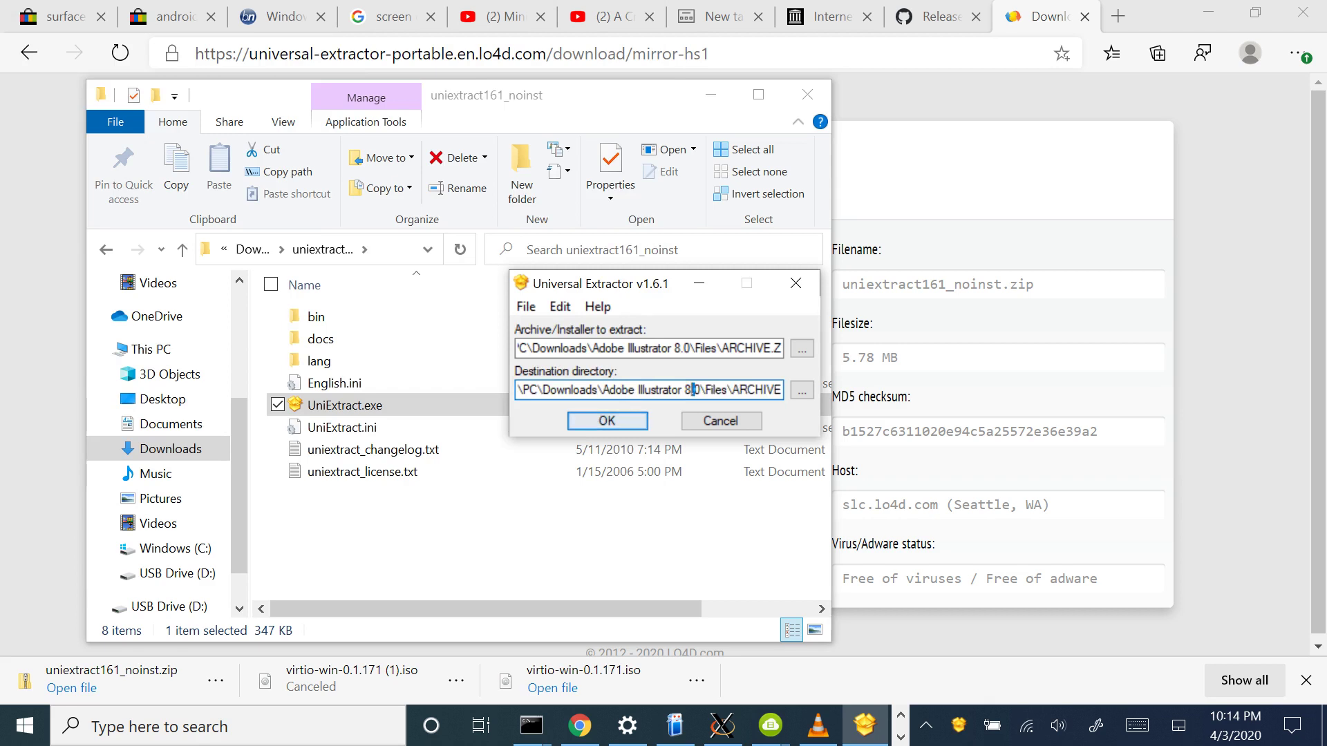
left_click(607, 421)
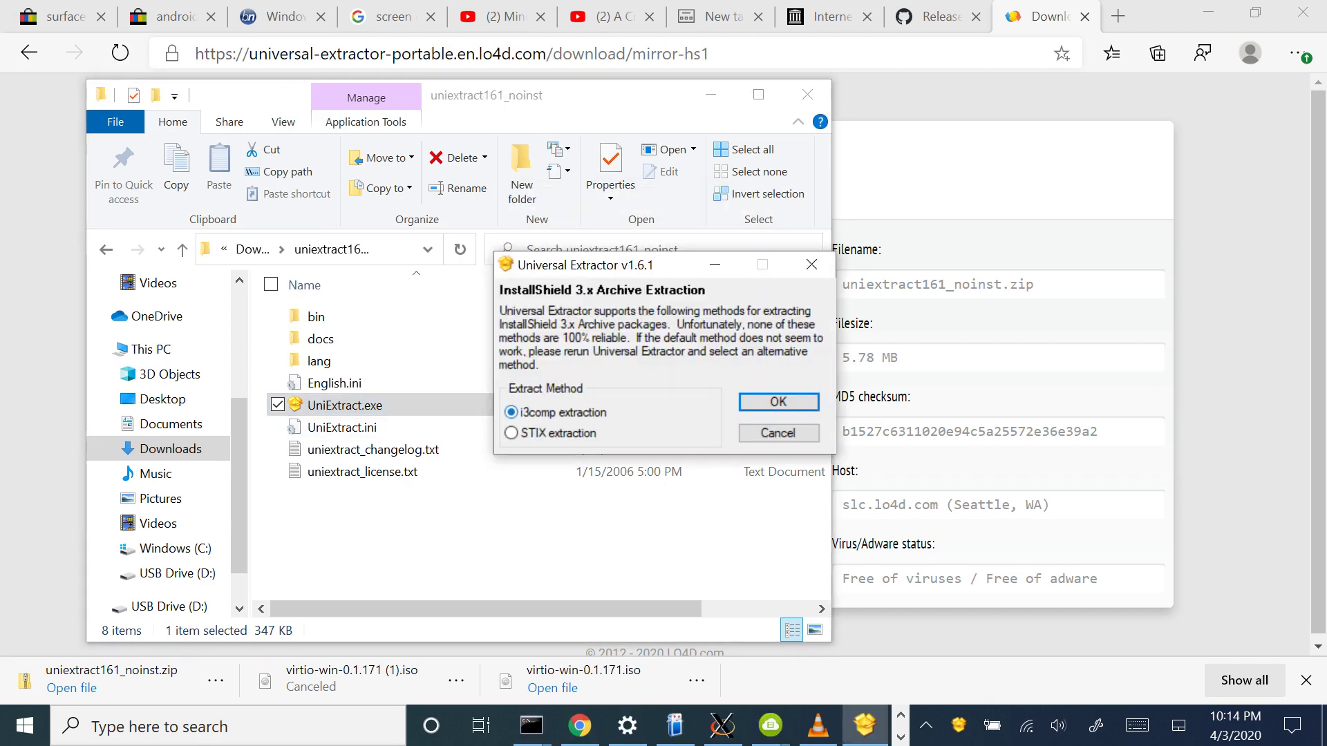
Accept the default i3comp method to unpack the InstallShield 3.x archive
key("Return")
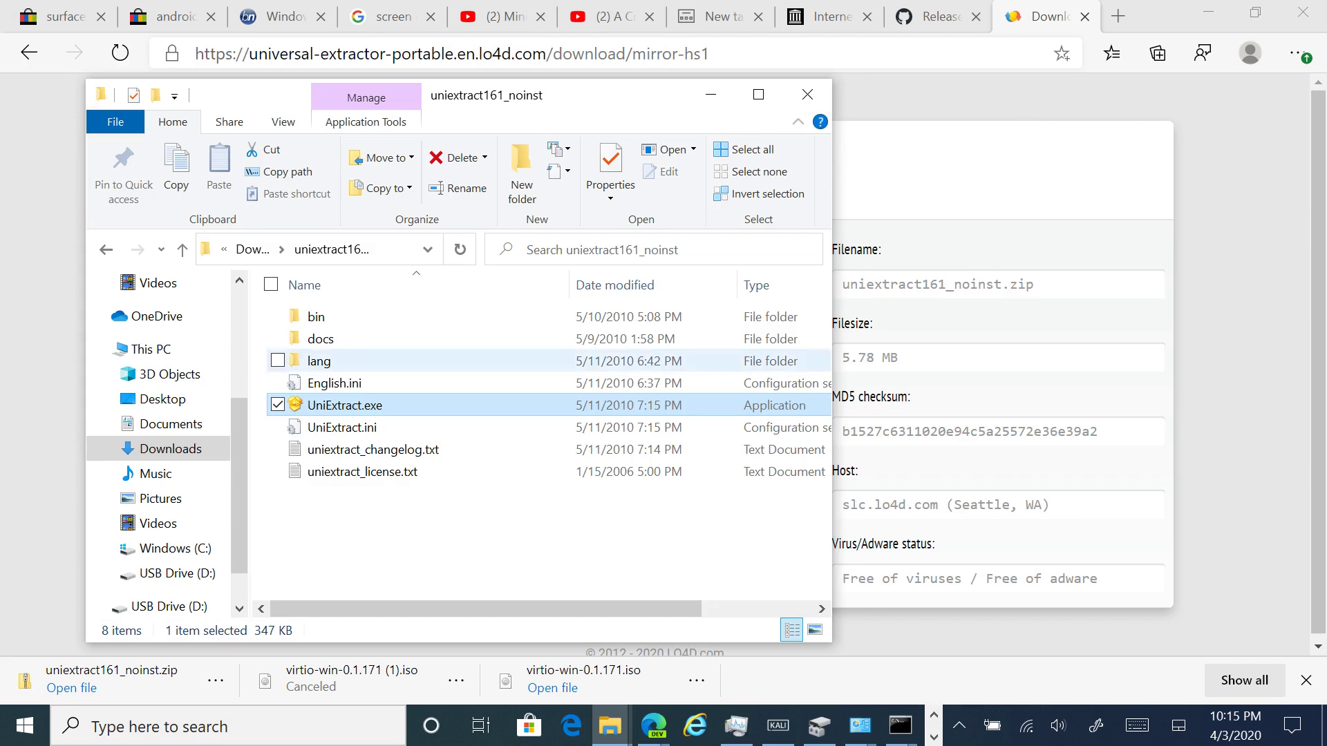
Open the extracted ARCHIVE folder under Downloads\Adobe Illustrator 8.0\Files
left_click(182, 250)
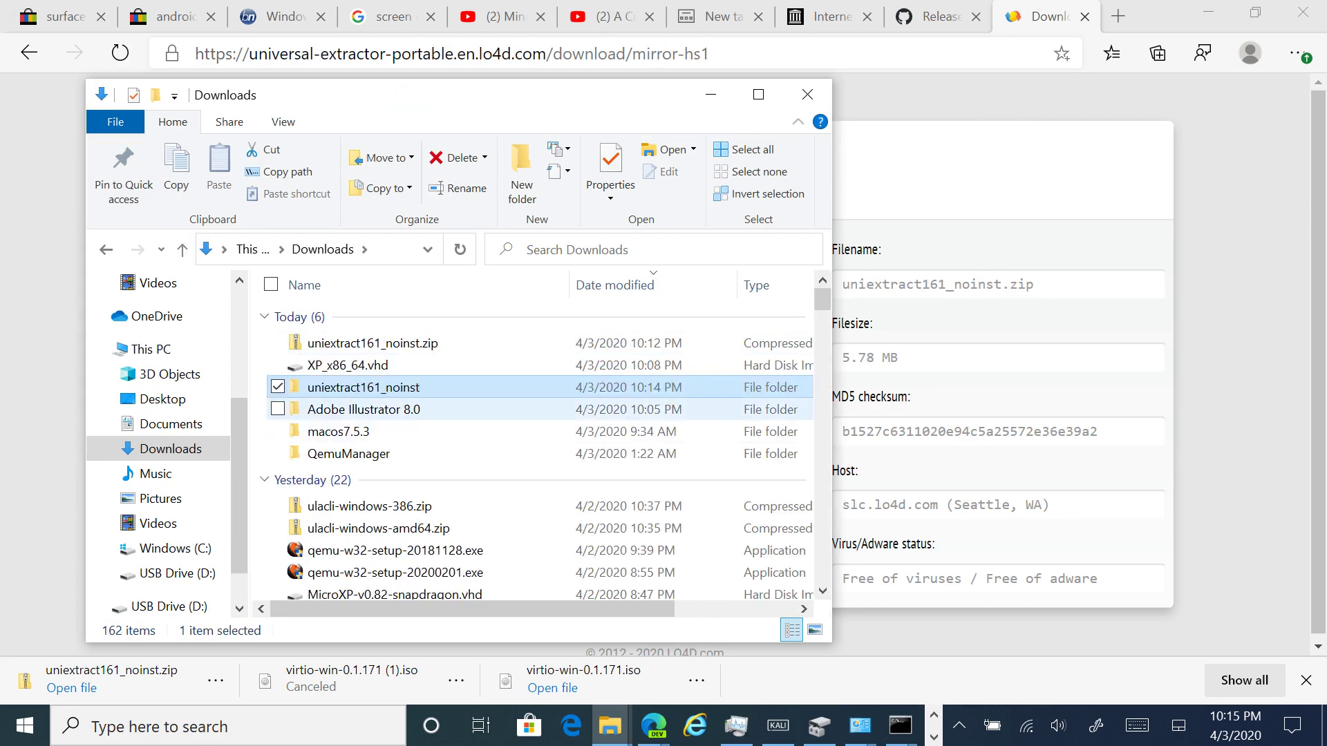
left_click(360, 409)
double_click(359, 409)
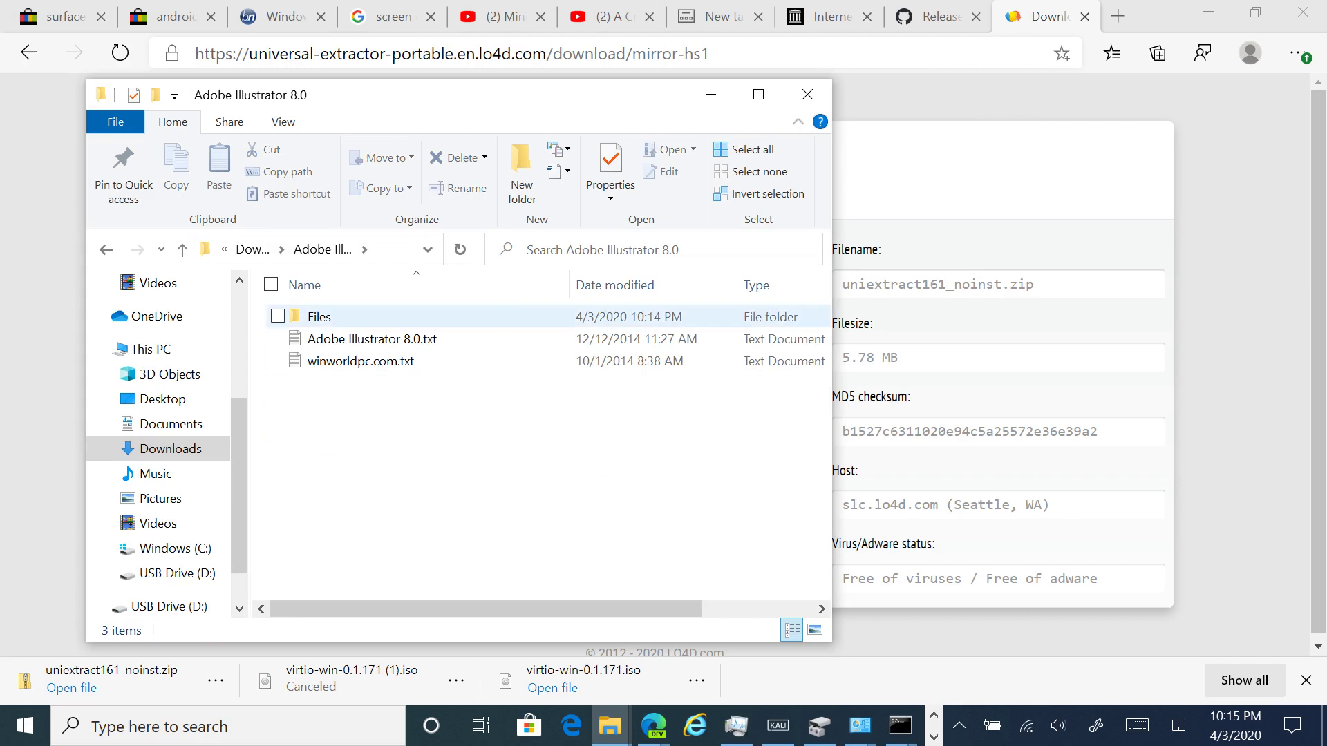
double_click(318, 316)
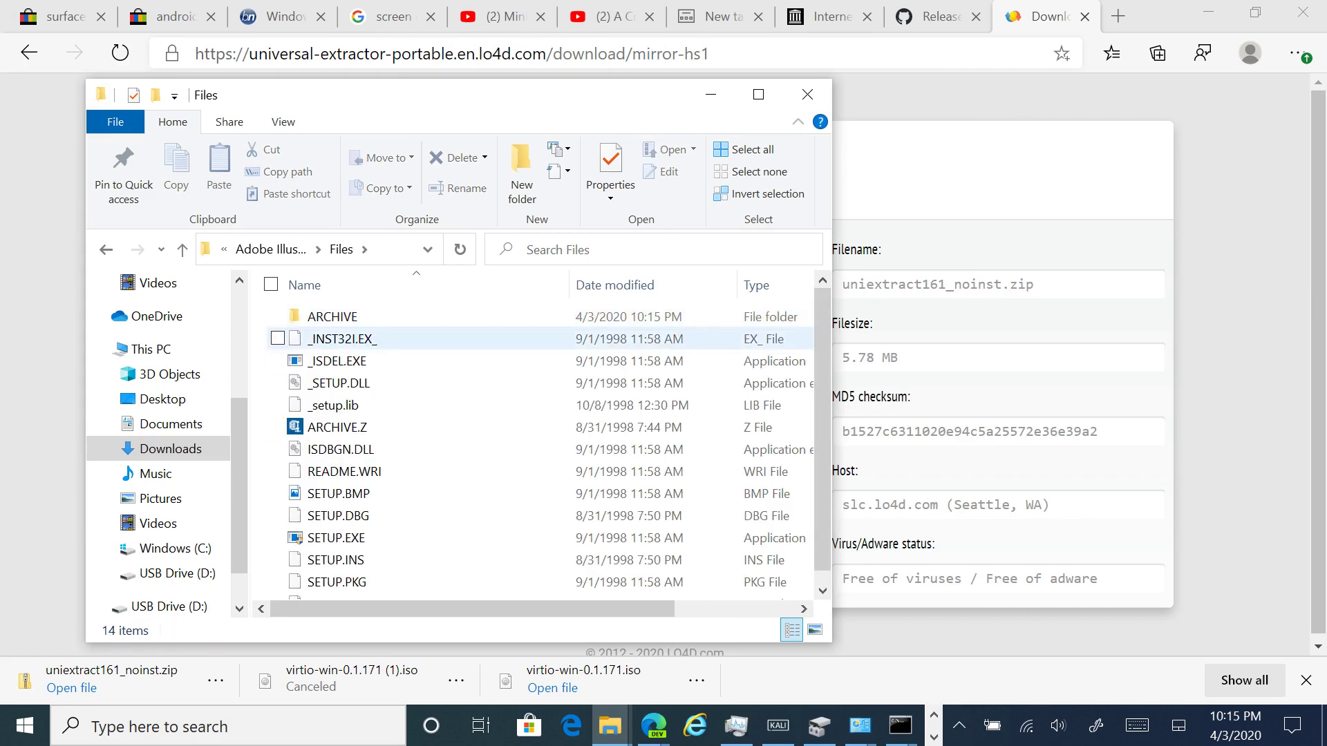
left_click(318, 316)
double_click(318, 316)
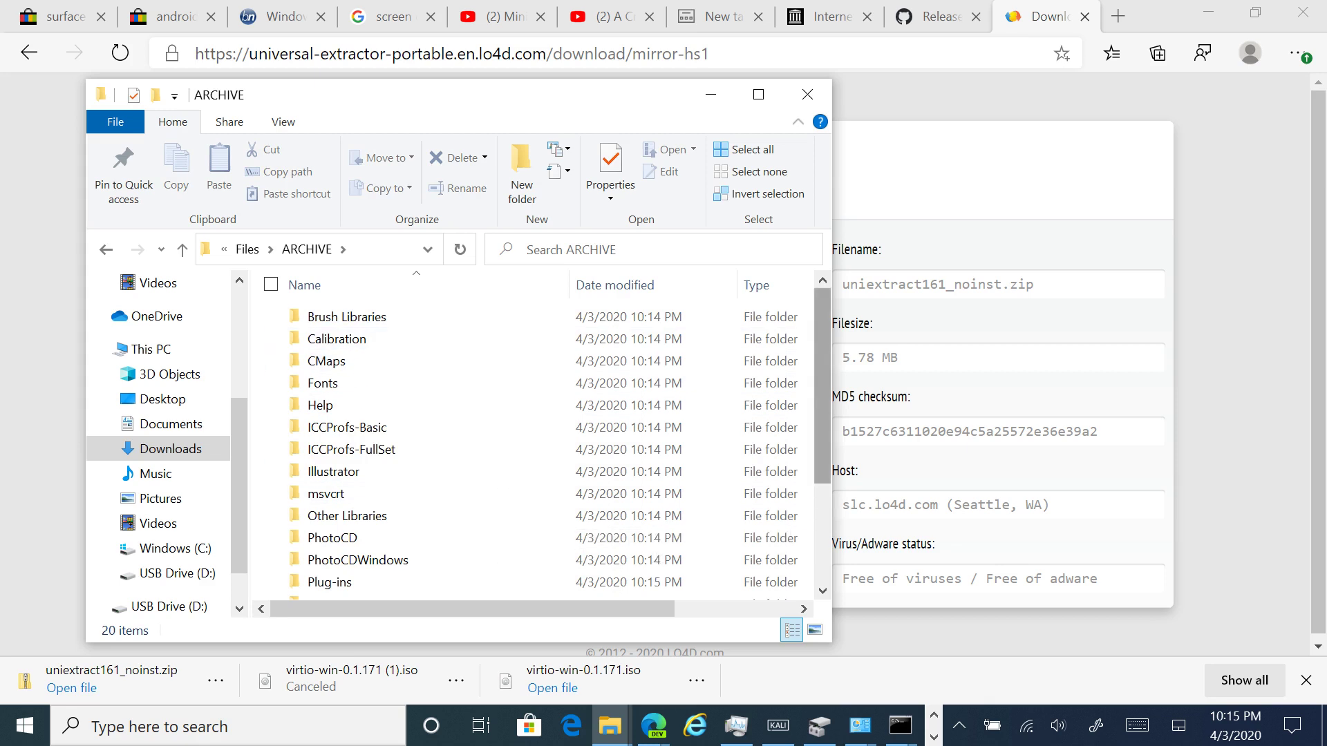
Open the Illustrator subfolder and move the selection down to Illustrator.exe
left_click_drag(822, 387, 822, 482)
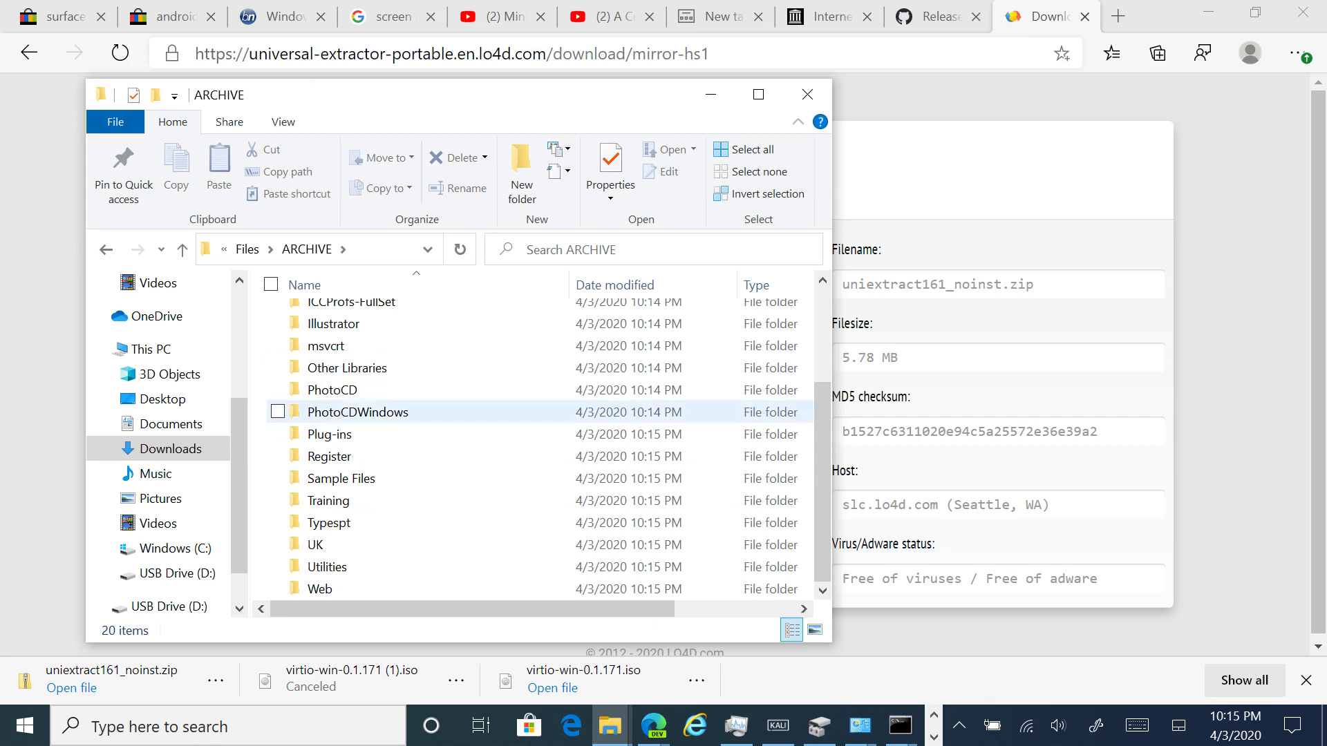
left_click(331, 434)
key("Down")
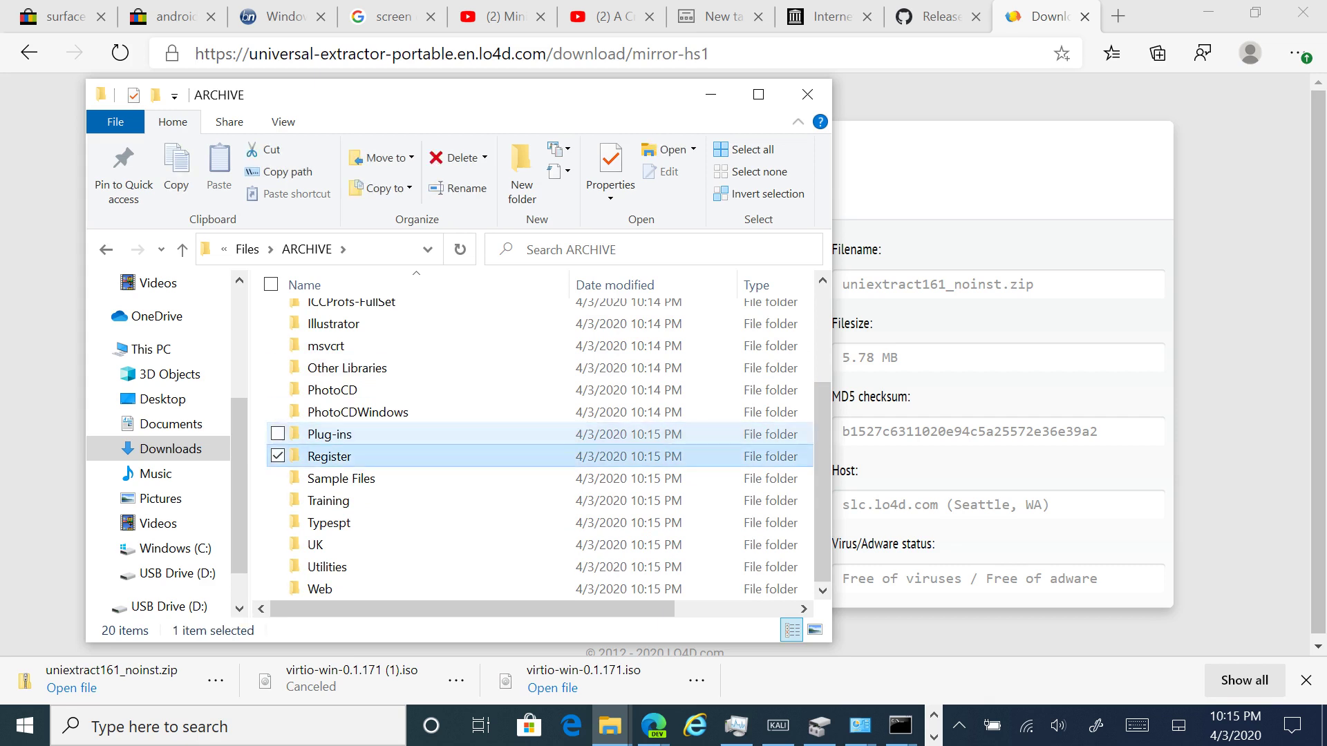
key("Down")
key("Up")
key("Up")
key("Up")
key("Up")
key("Up")
key("Up")
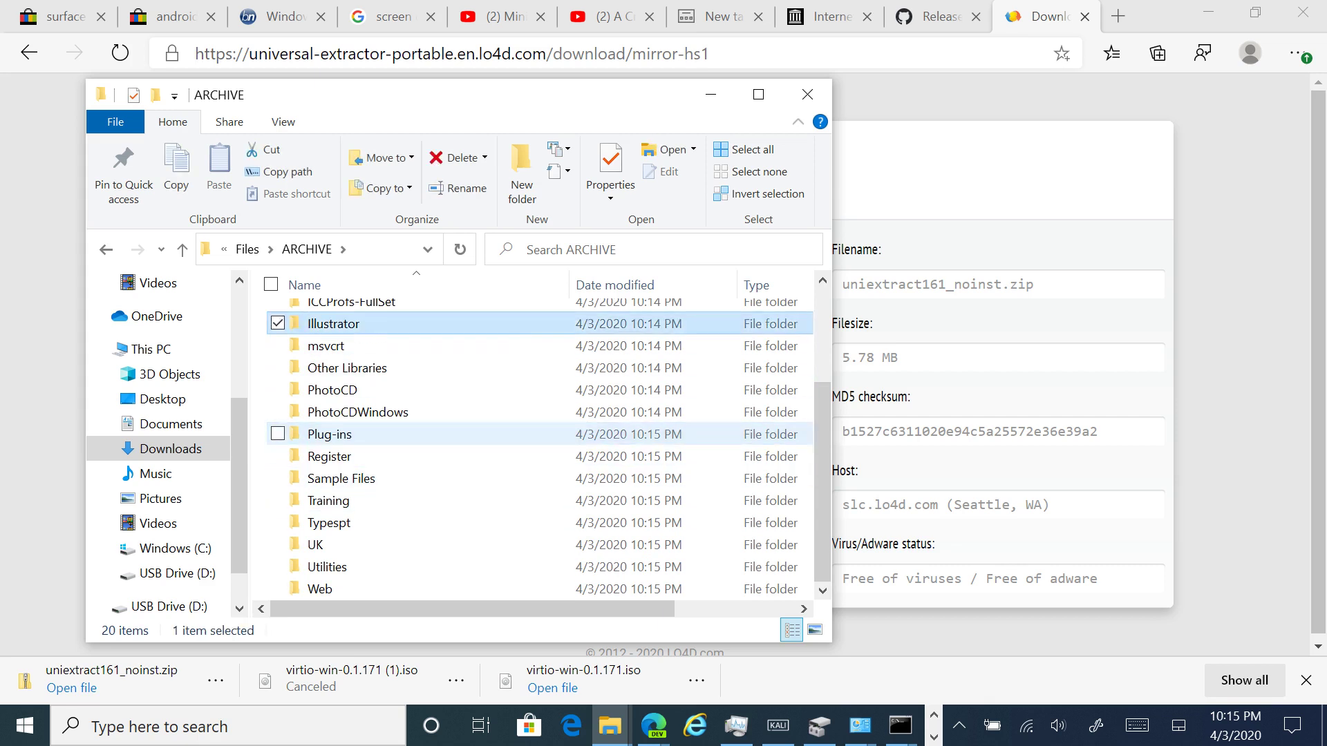
key("Return")
key("Down")
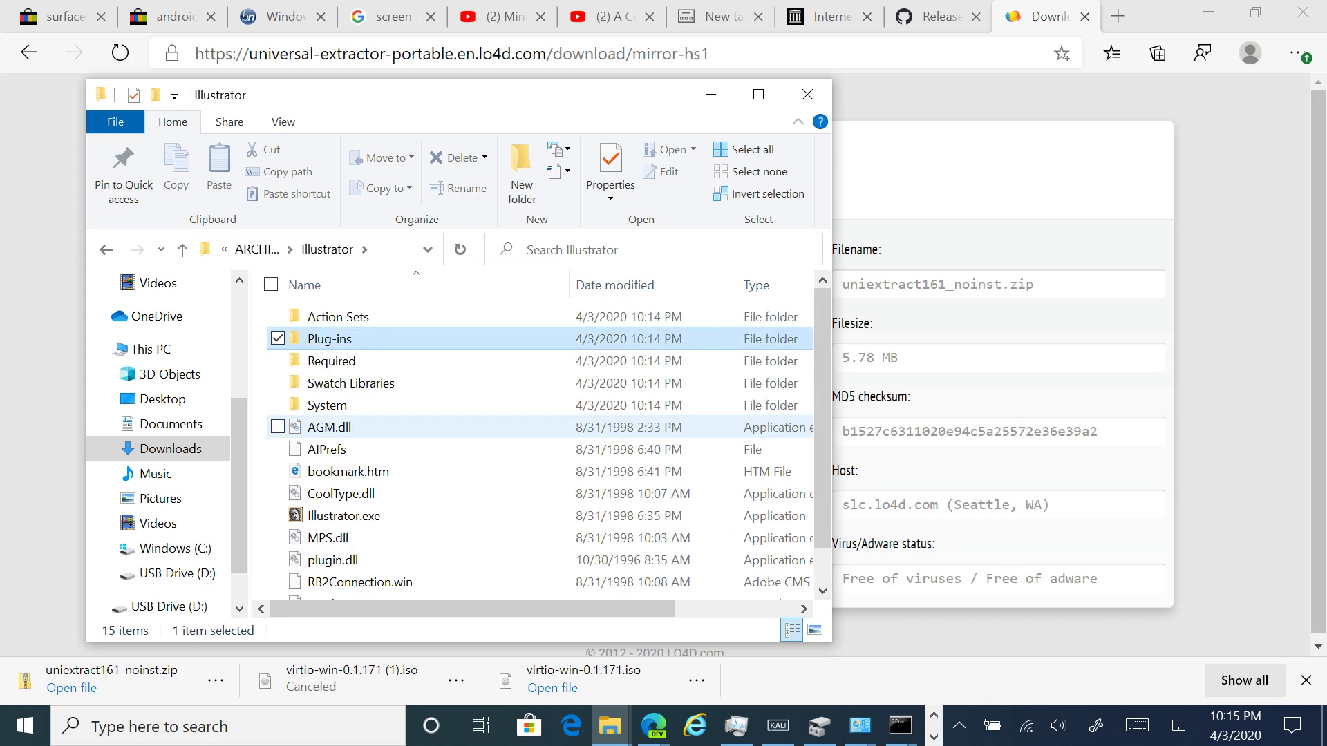
key("Down")
key("Down")
key("Down")
key("Down")
key("Down")
key("Down")
key("Down")
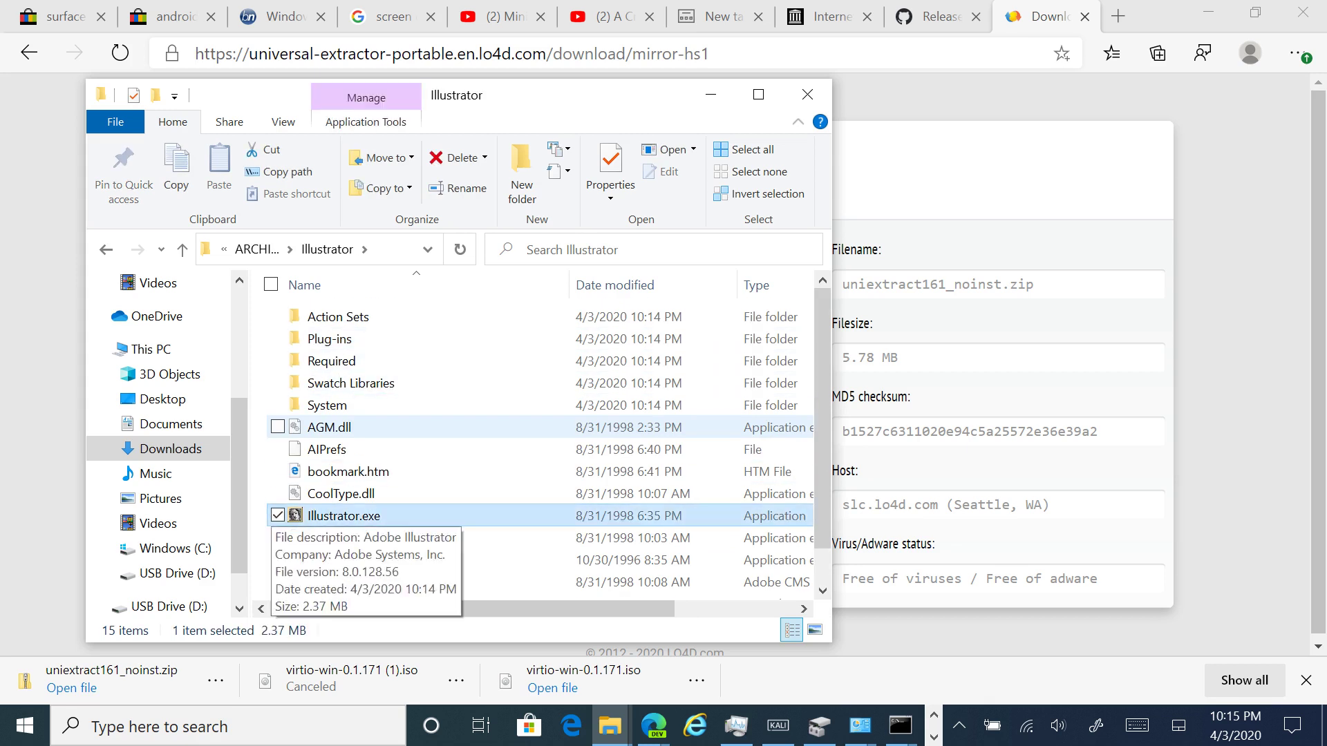
Try running Illustrator.exe, dismiss the cannot-run error, and browse the Illustrator folder
key("Return")
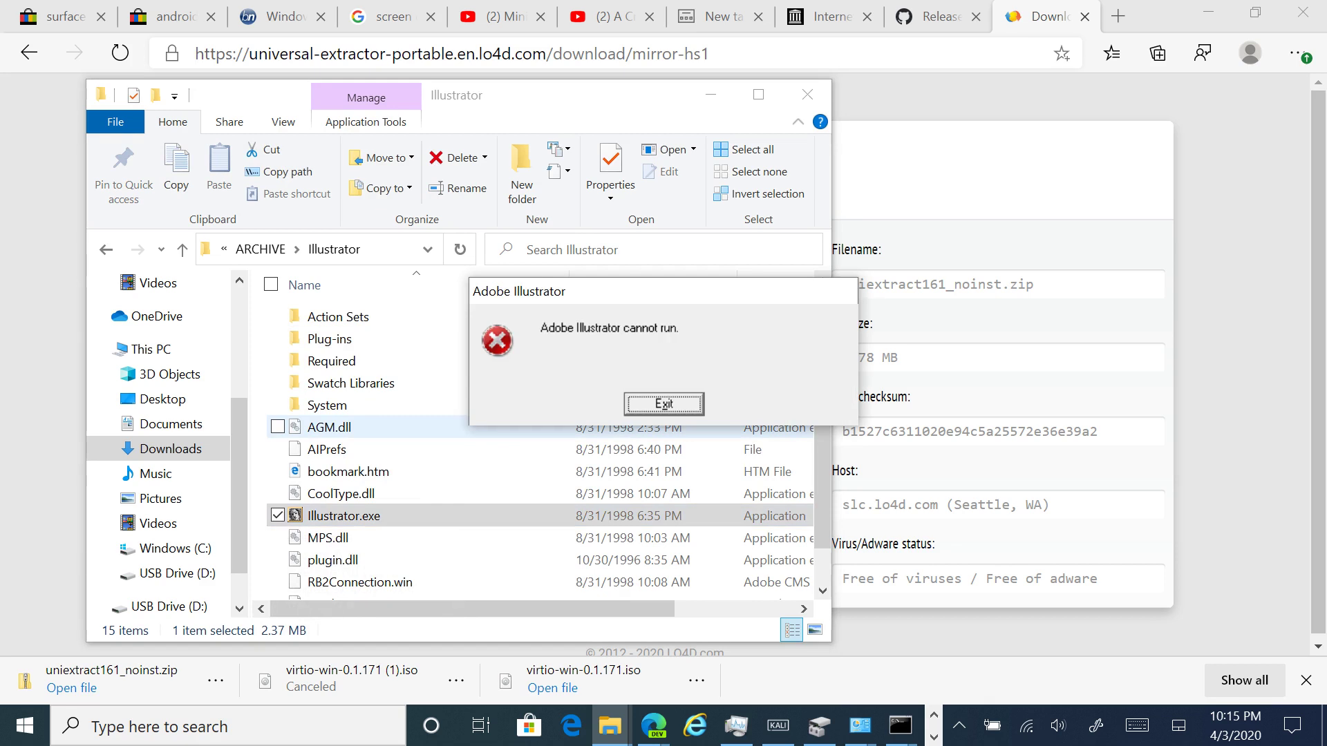
key("Return")
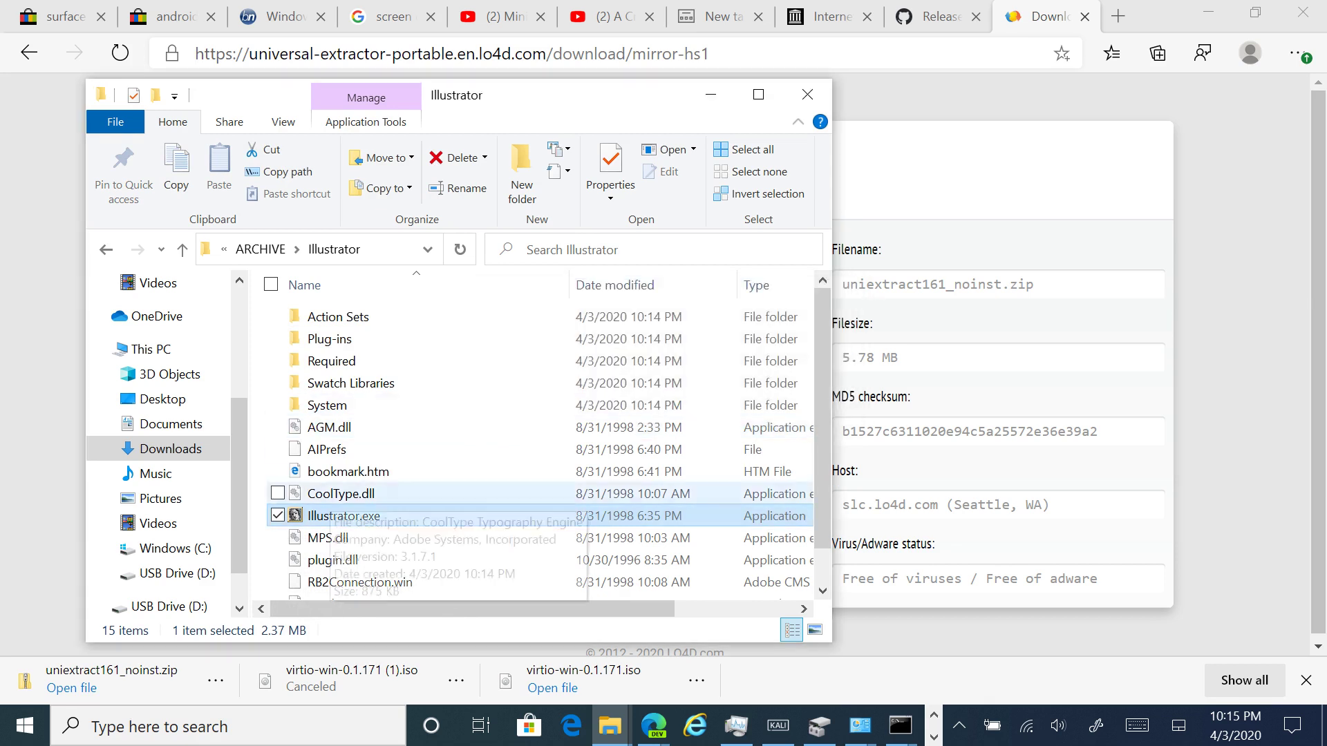
key("Up")
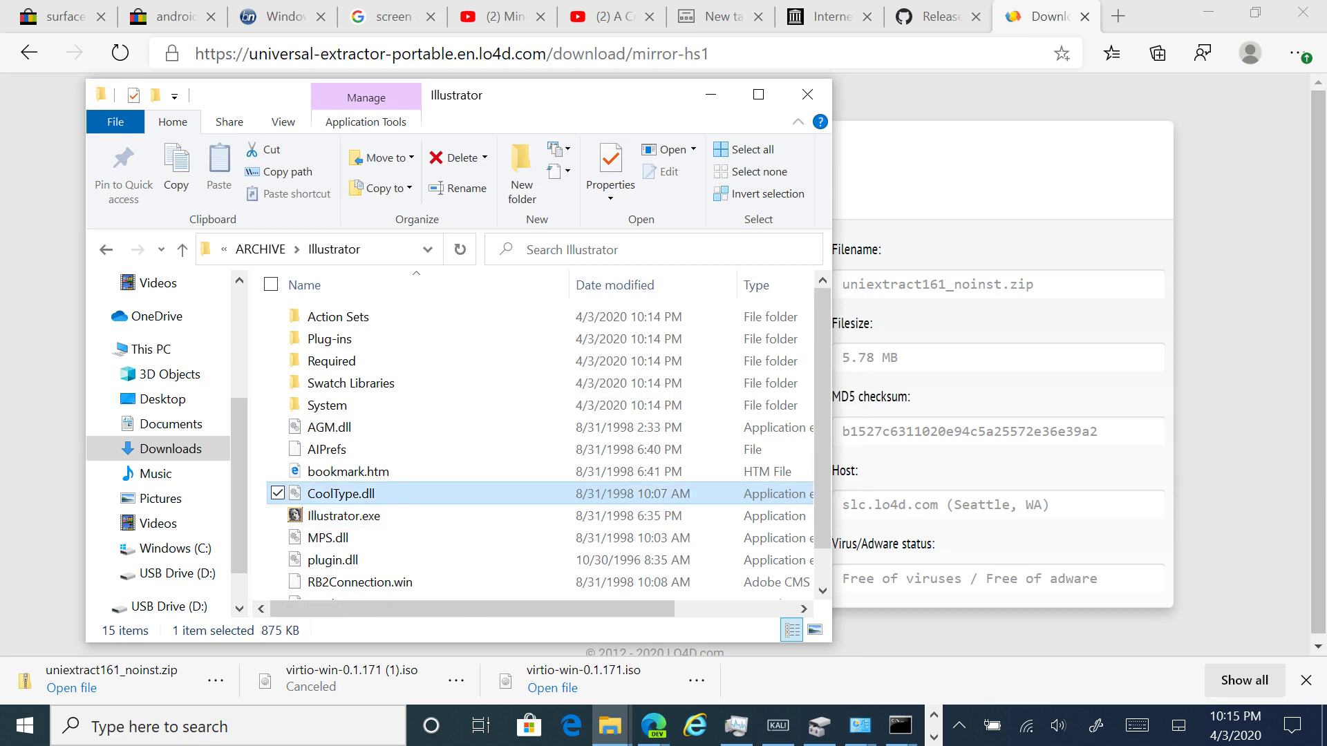
key("Down")
key("Down")
key("Down")
Go back up through ARCHIVE to the Adobe Illustrator 8.0 Files folder
key("Down")
key("Down")
key("Up")
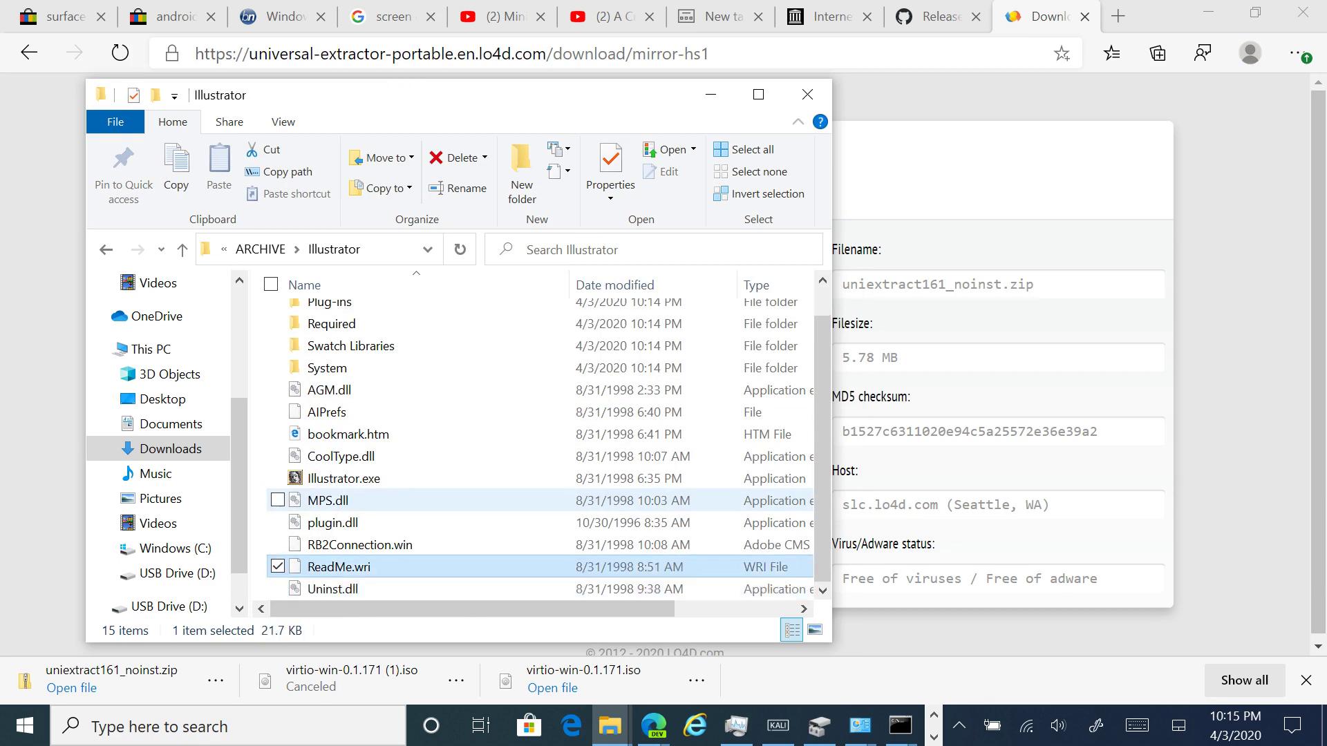
key("BackSpace")
key("Down")
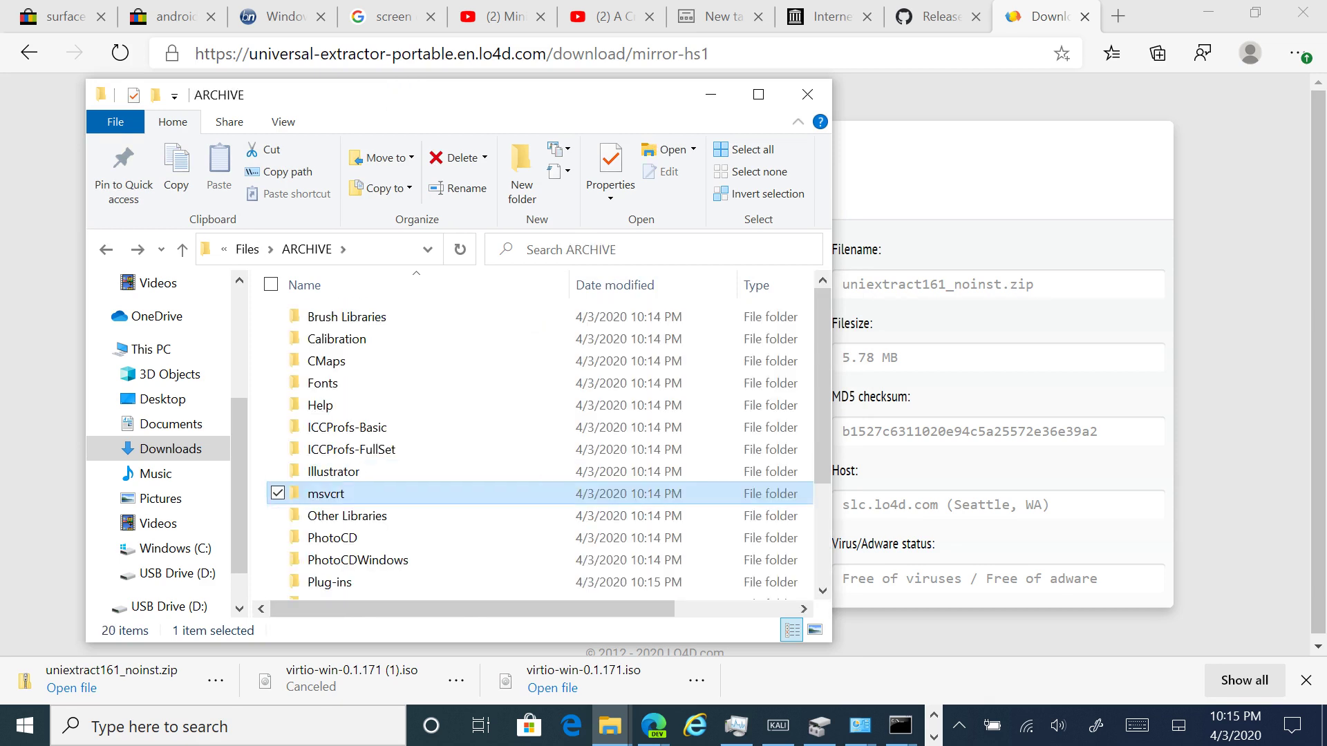
key("Down")
key("Down")
key("Down")
key("Down")
key("Down")
key("Down")
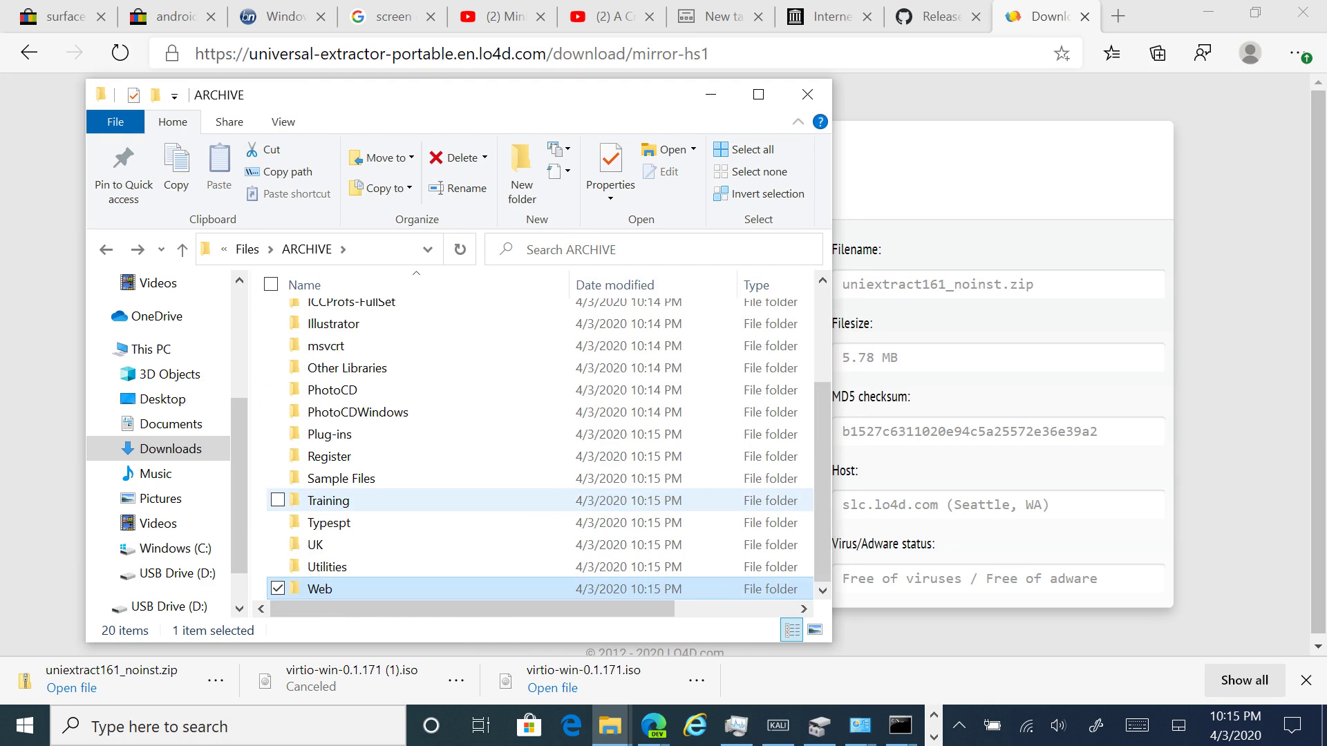
key("BackSpace")
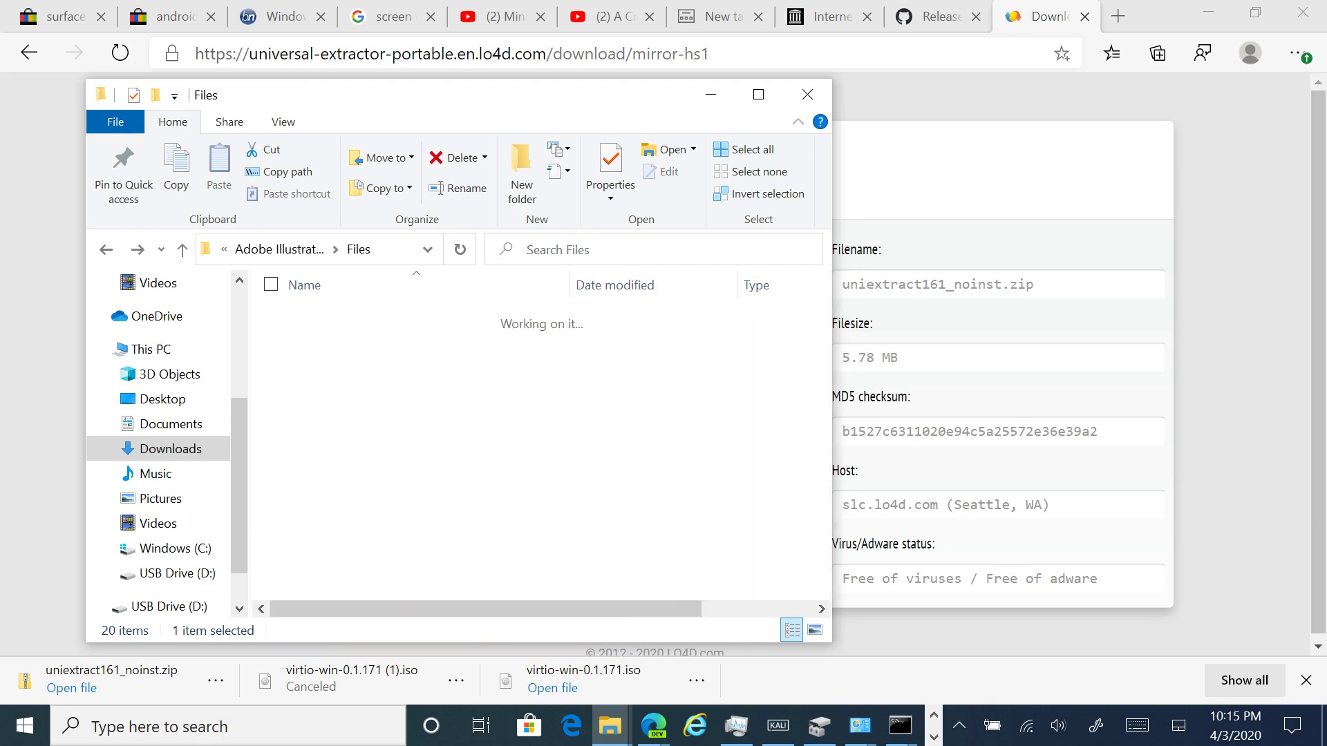
Look through ARCHIVE.Z and the setup files, ending on SETUP.INS
key("Down")
key("Down")
key("Down")
key("Down")
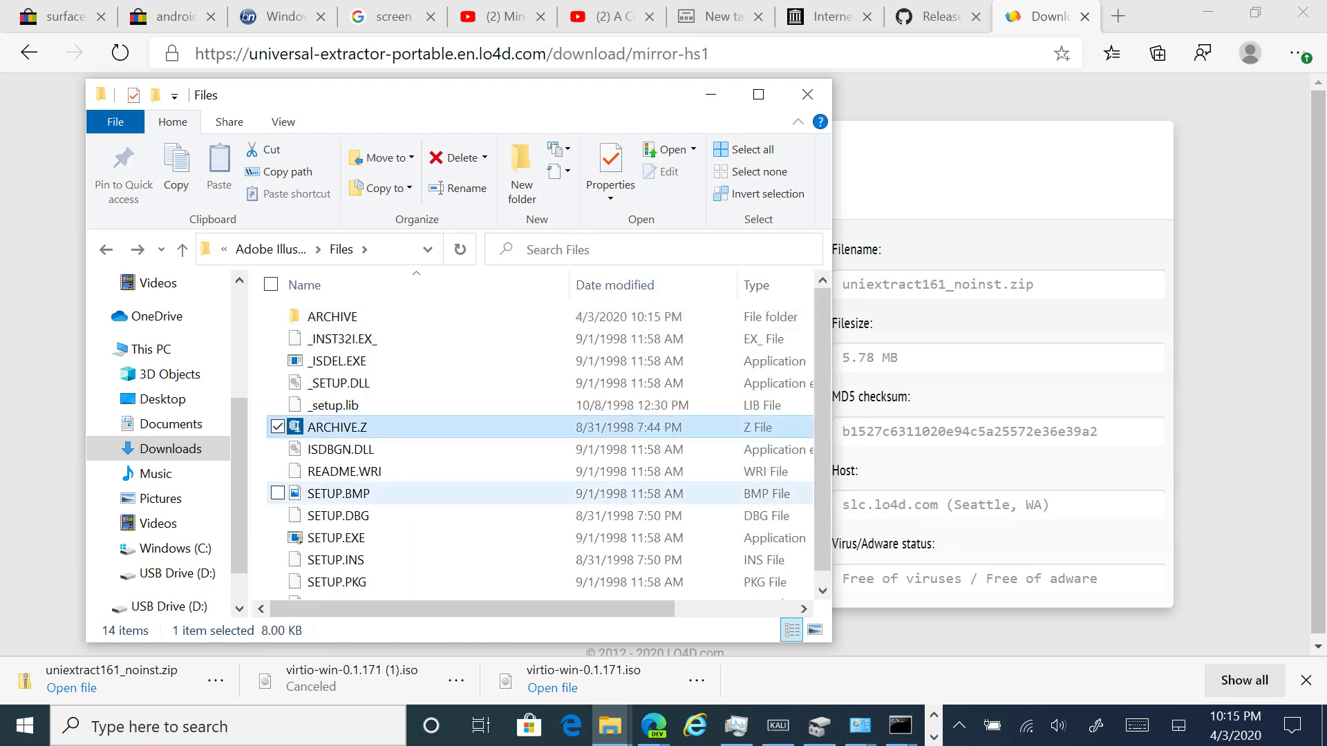
key("Down")
key("Down")
key("Down")
key("Down")
key("Down")
key("Down")
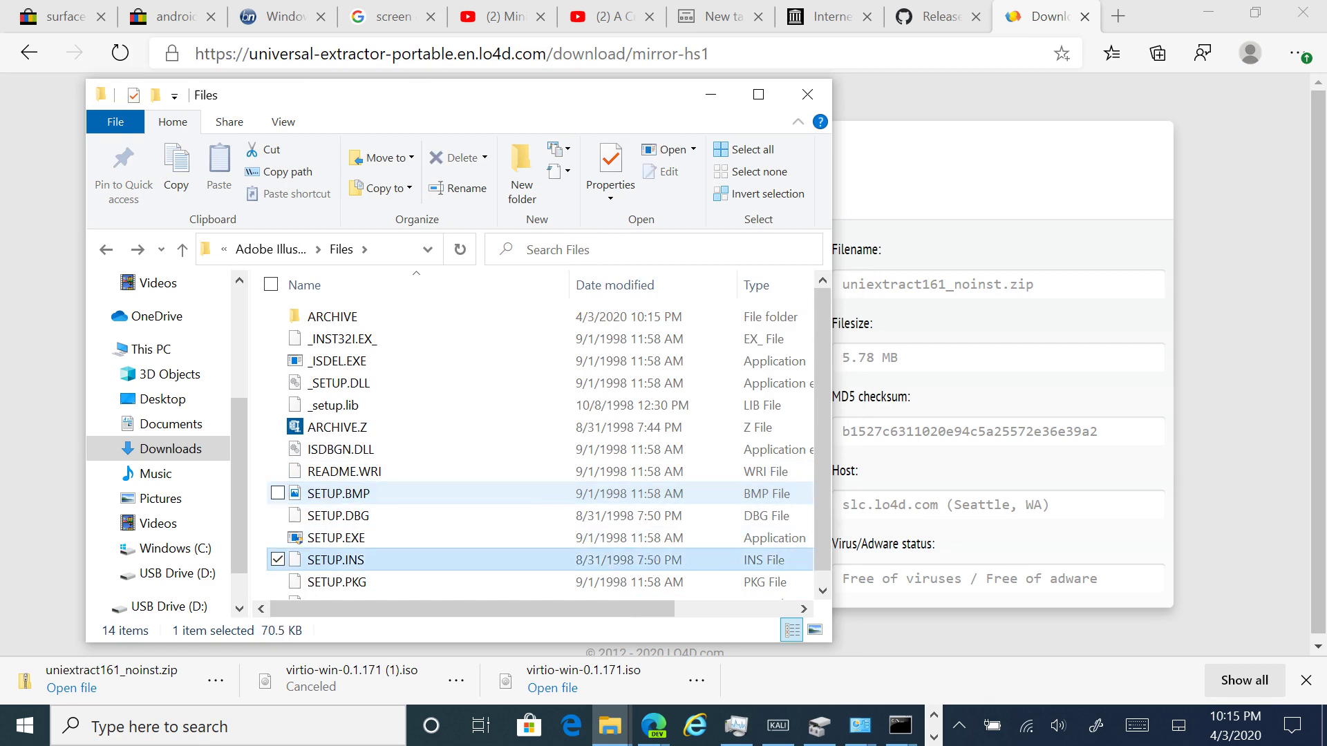
key("Down")
key("Down")
key("Up")
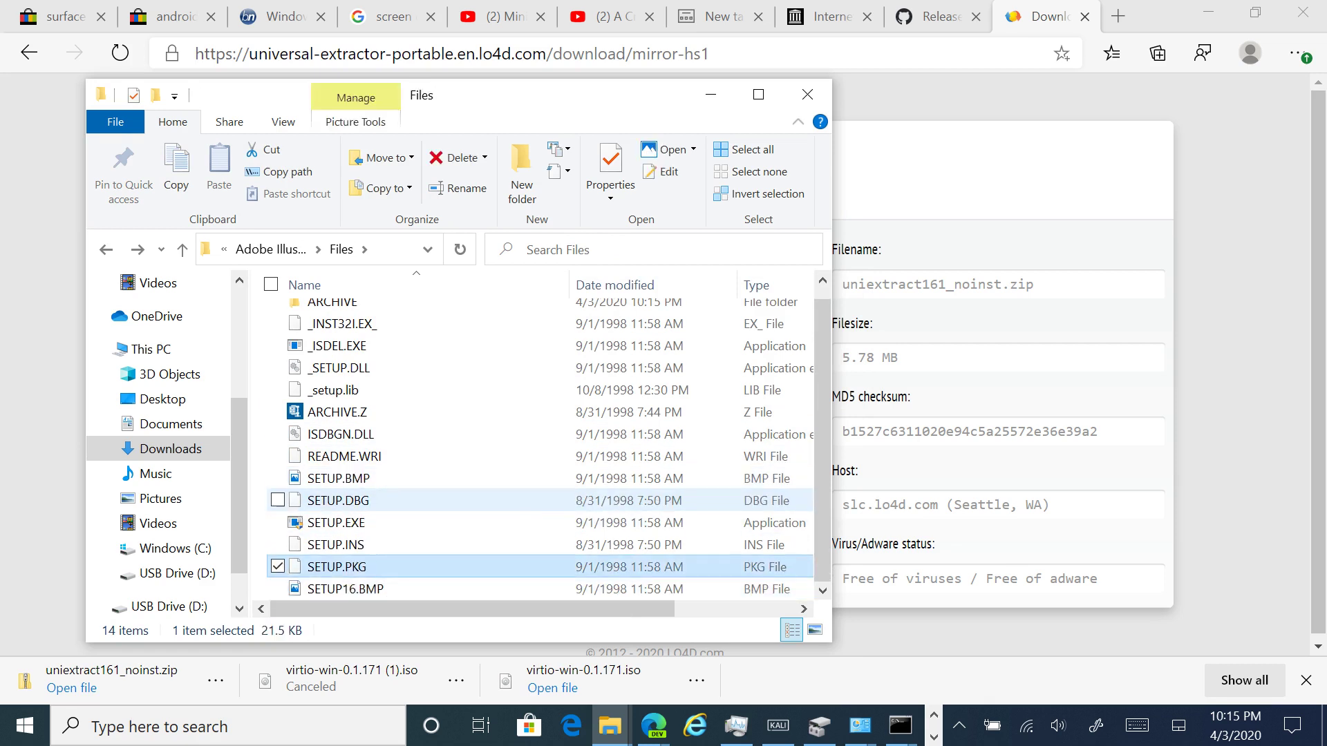
key("Up")
key("Up")
key("Up")
key("Up")
key("Up")
key("Up")
key("Up")
key("Up")
key("Up")
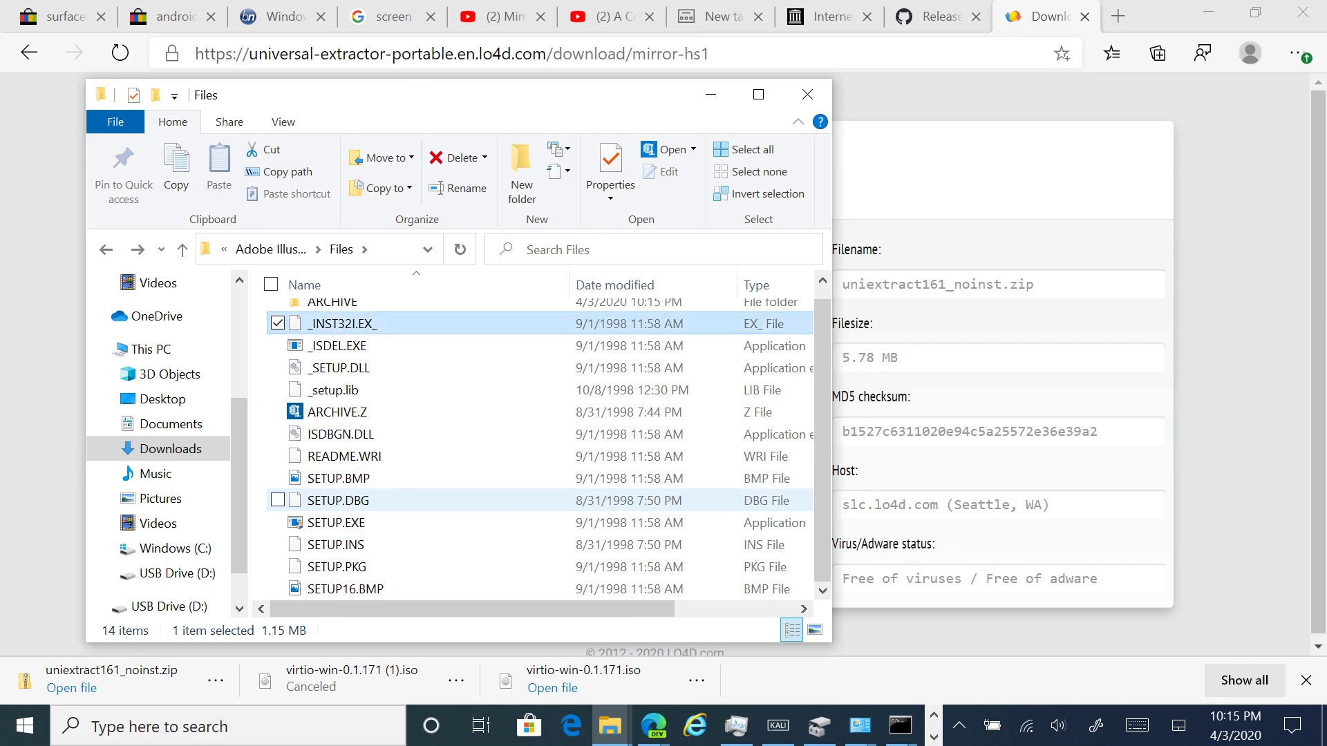
key("Up")
key("Down")
key("Down")
key("Down")
key("Down")
key("Down")
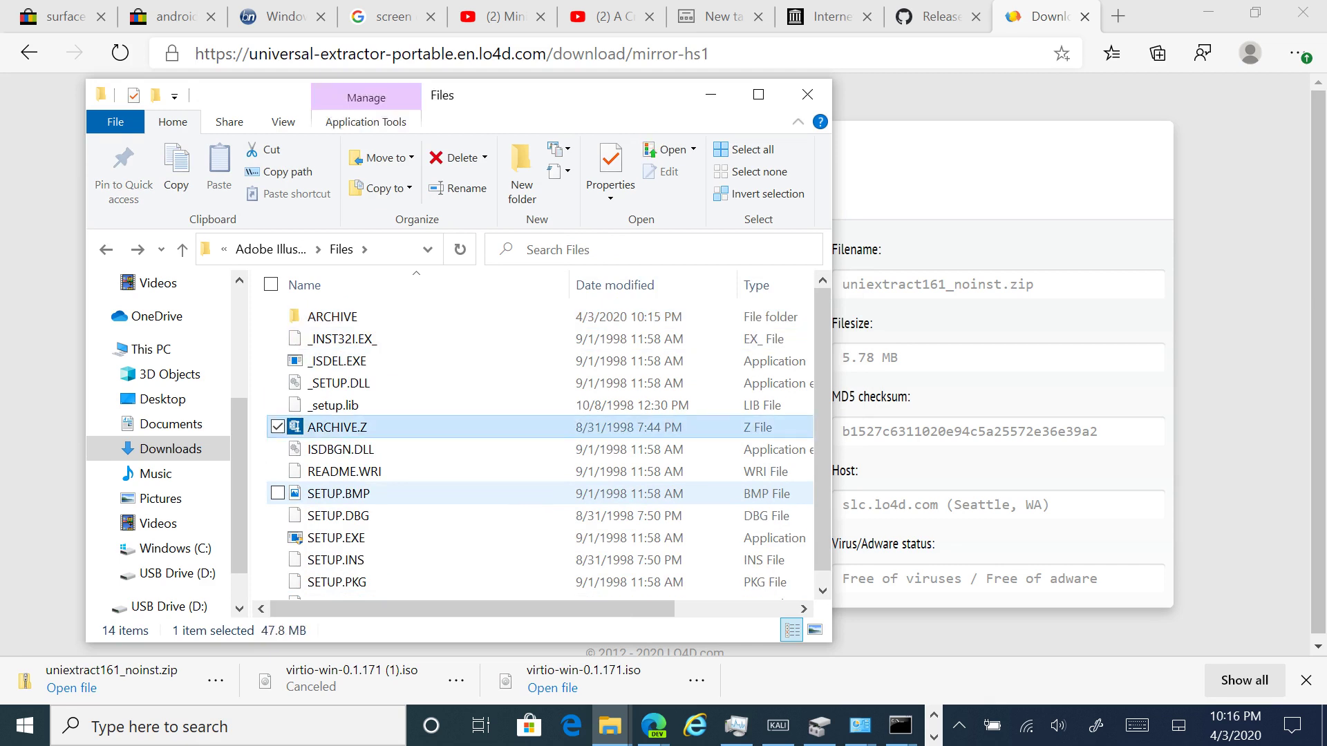
key("Up")
key("Down")
key("Down")
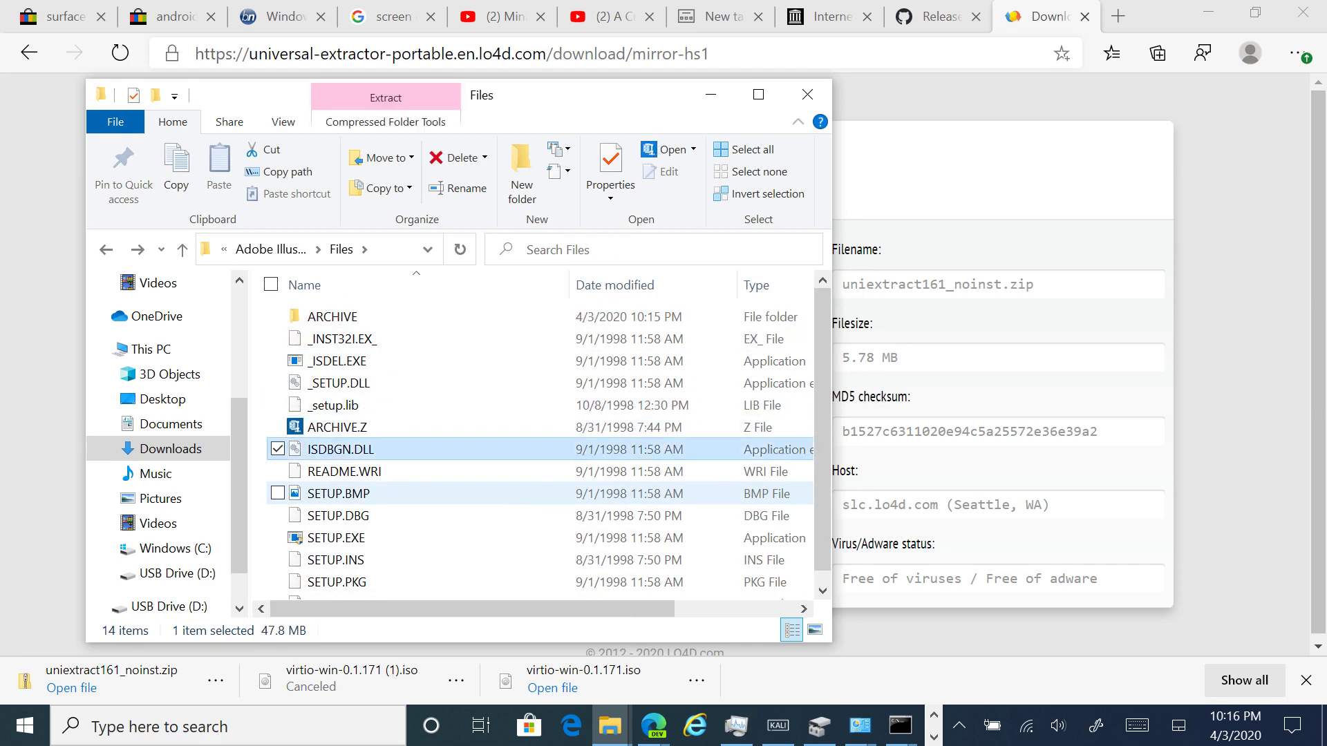
key("Down")
key("Down")
key("Down")
key("Down")
key("Down")
key("Down")
key("Down")
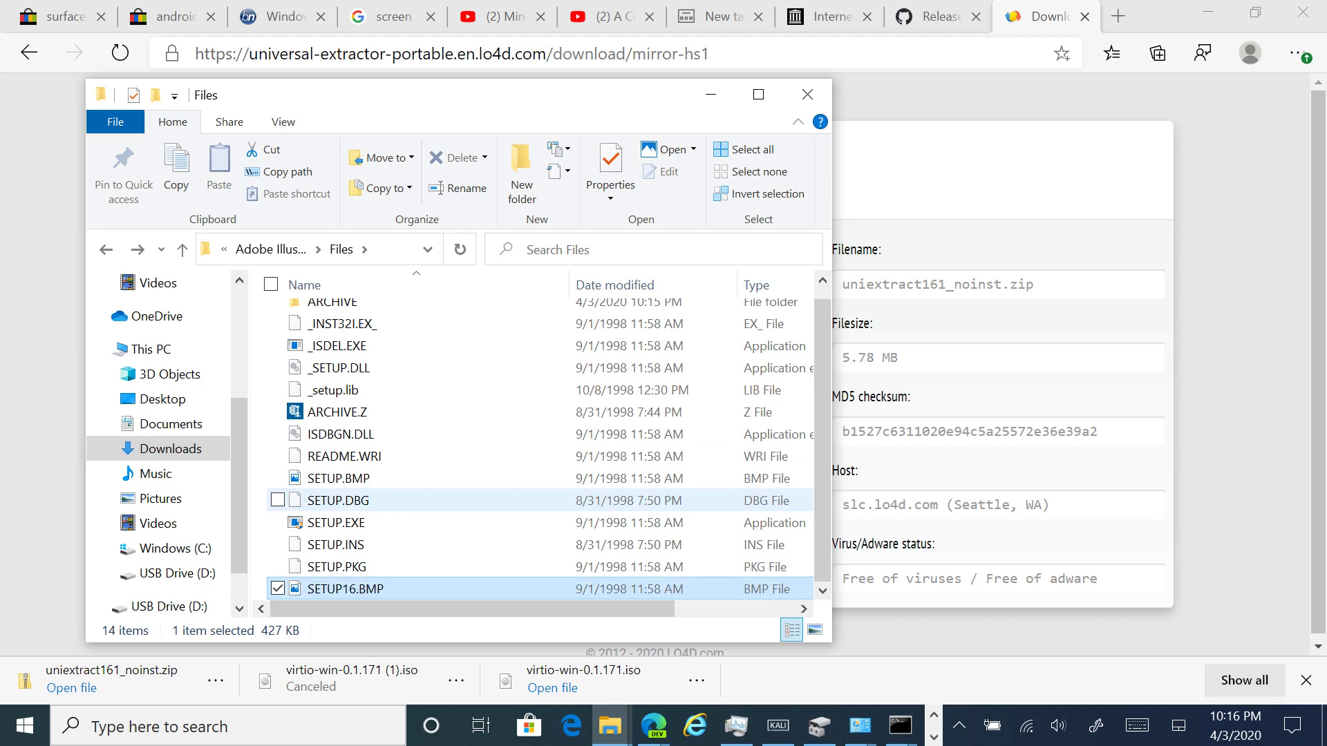
key("Up")
key("Up")
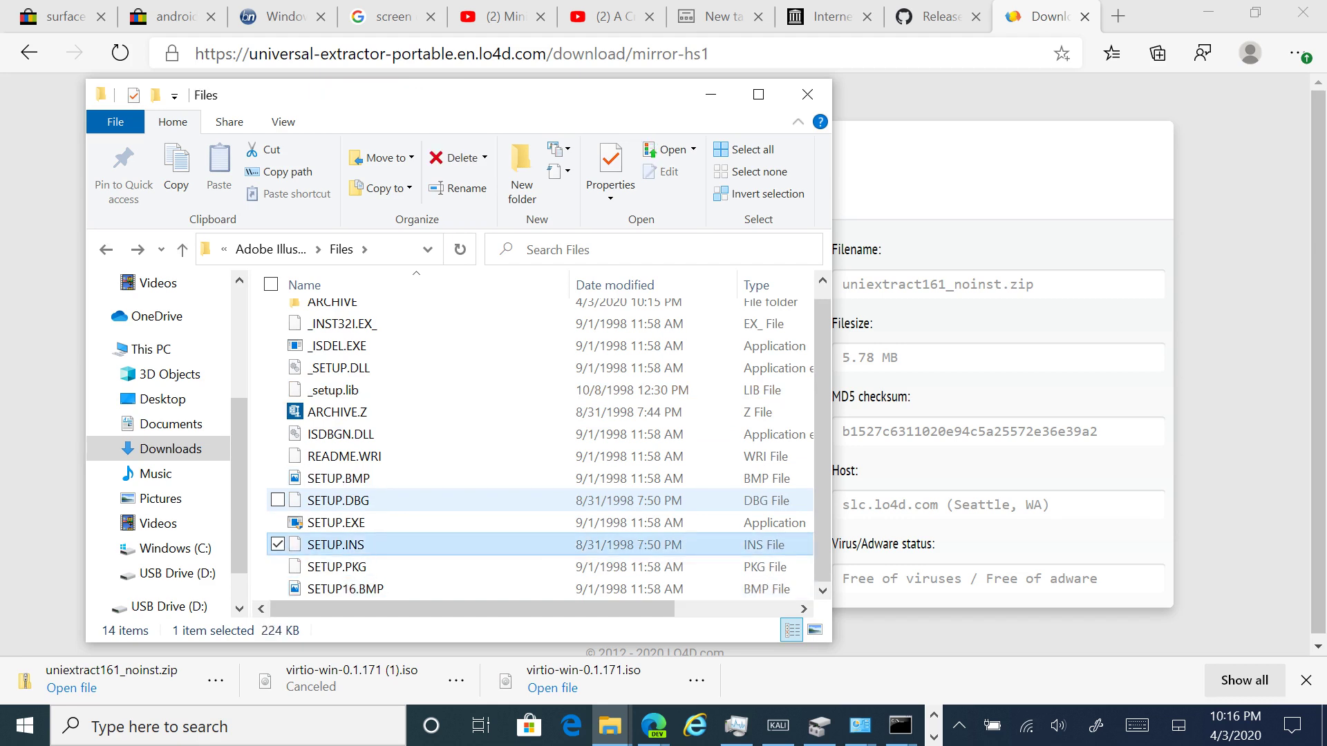
key("Down")
key("Up")
Return from the Files folder up to the Downloads folder
key("Down")
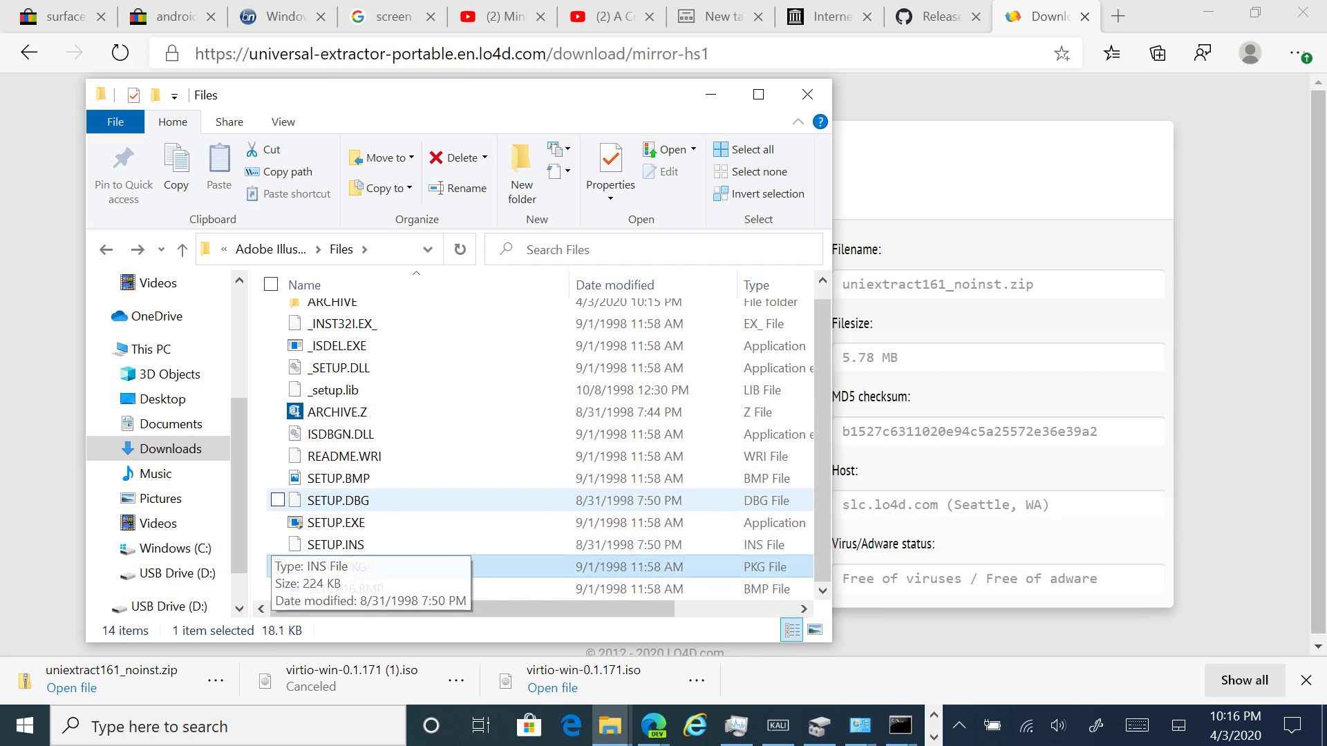
key("Up")
key("Up")
key("Down")
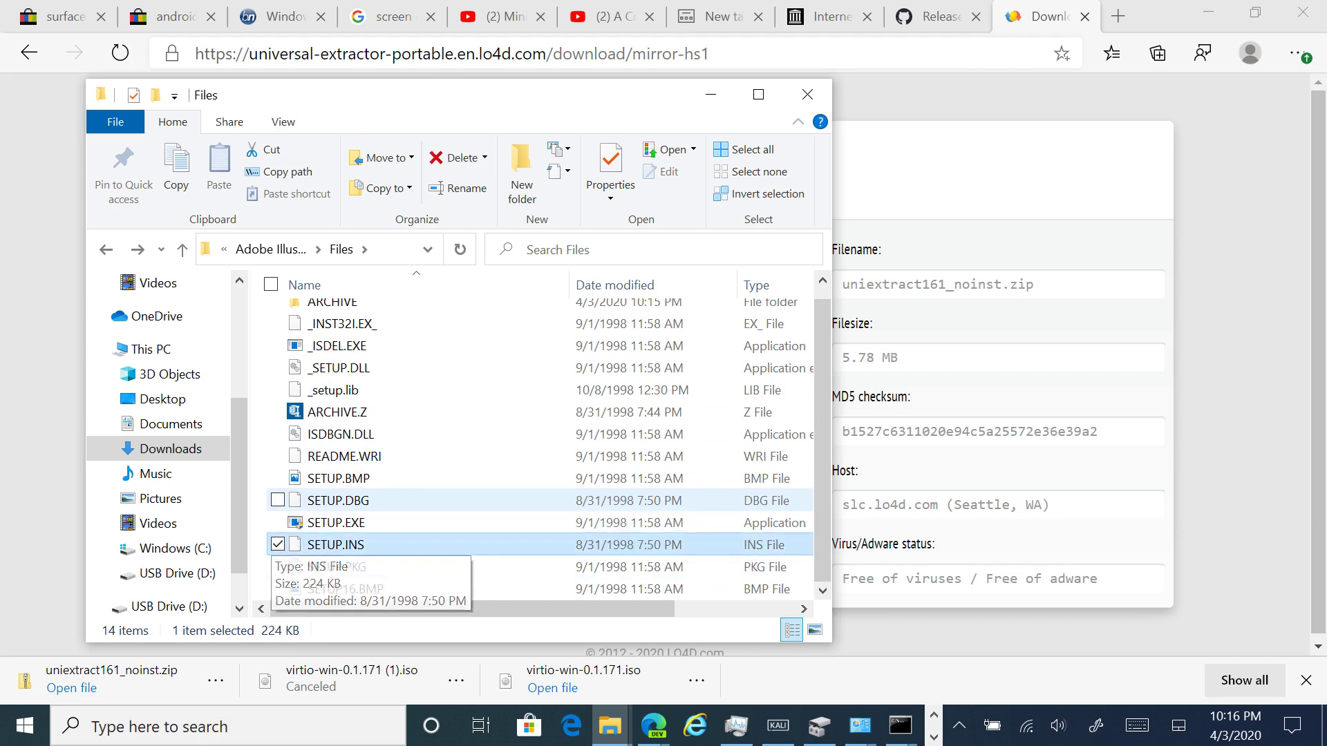
key("BackSpace")
key("BackSpace")
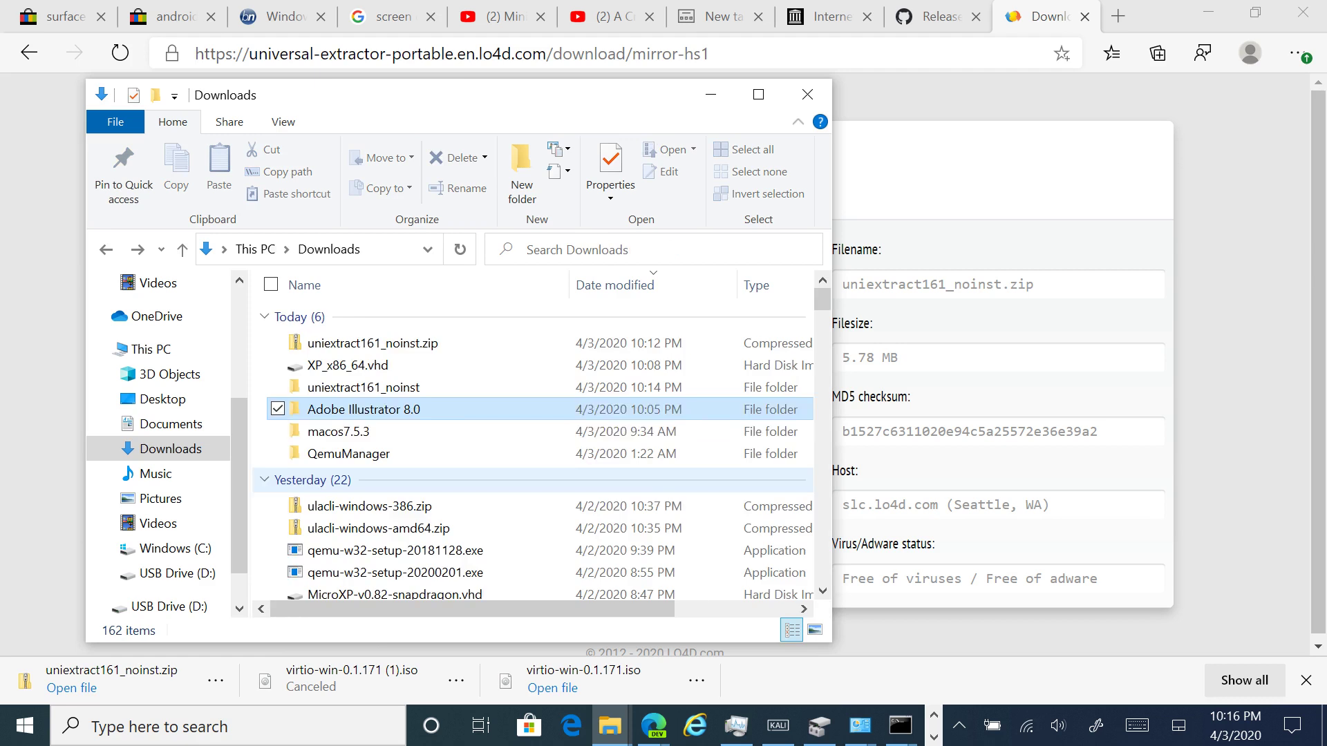
Browse the older Illustrator archives in Downloads, from adobe_illustrator_6.0_68k.sit to adobeillustrator55.sit.md5
key("Down")
key("Down")
key("Down")
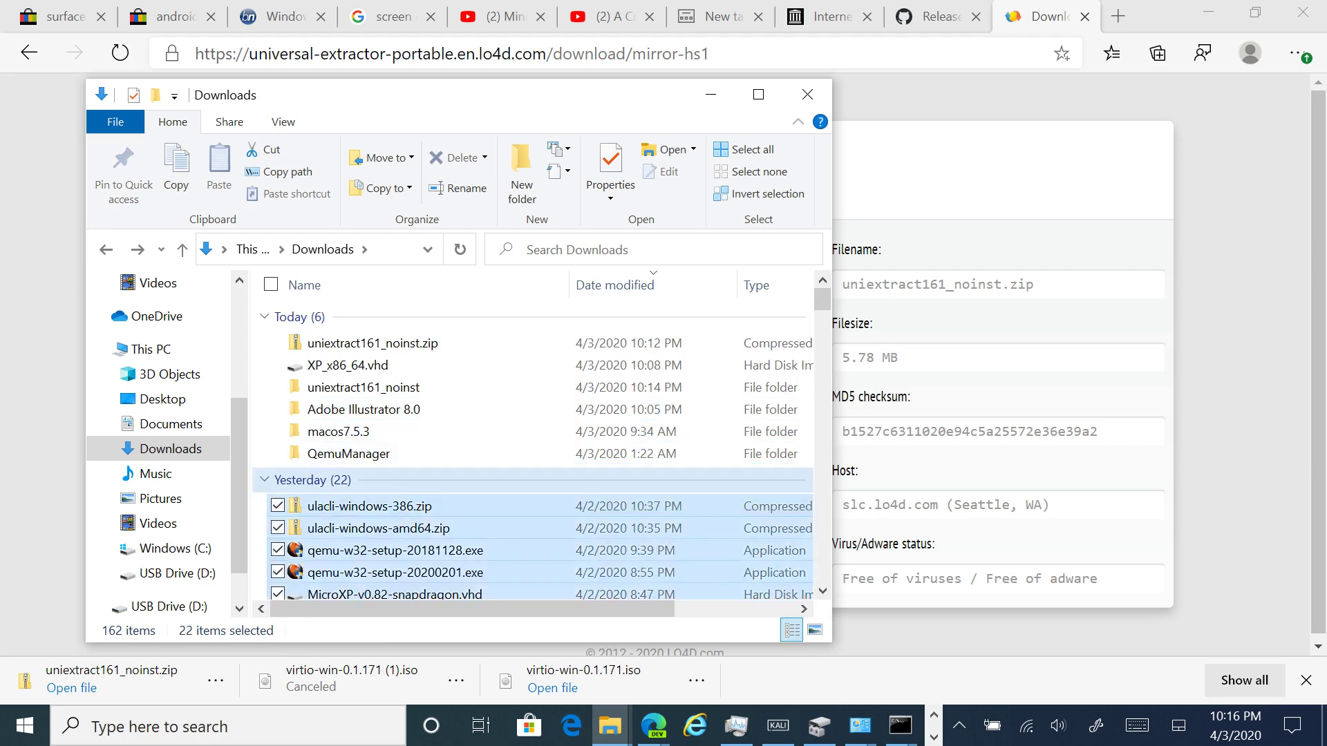
key("Up")
key("d")
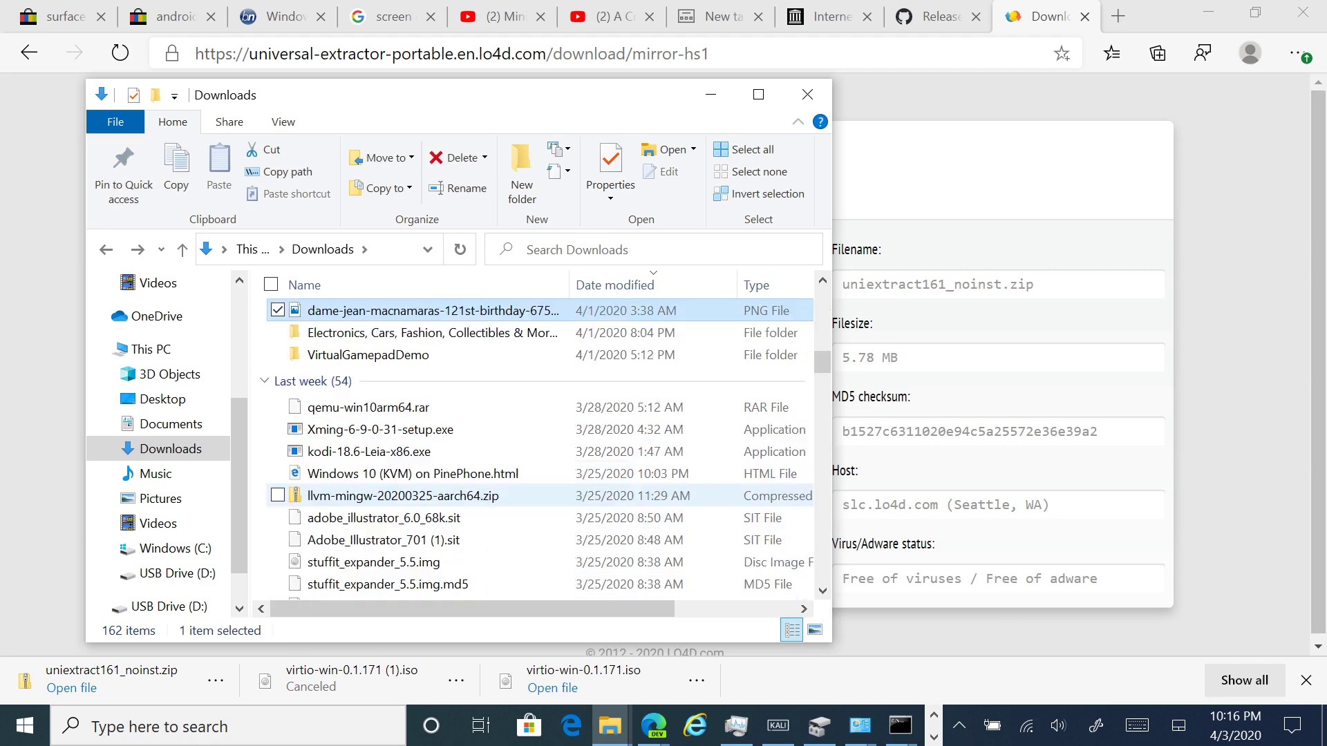
key("e")
key("a")
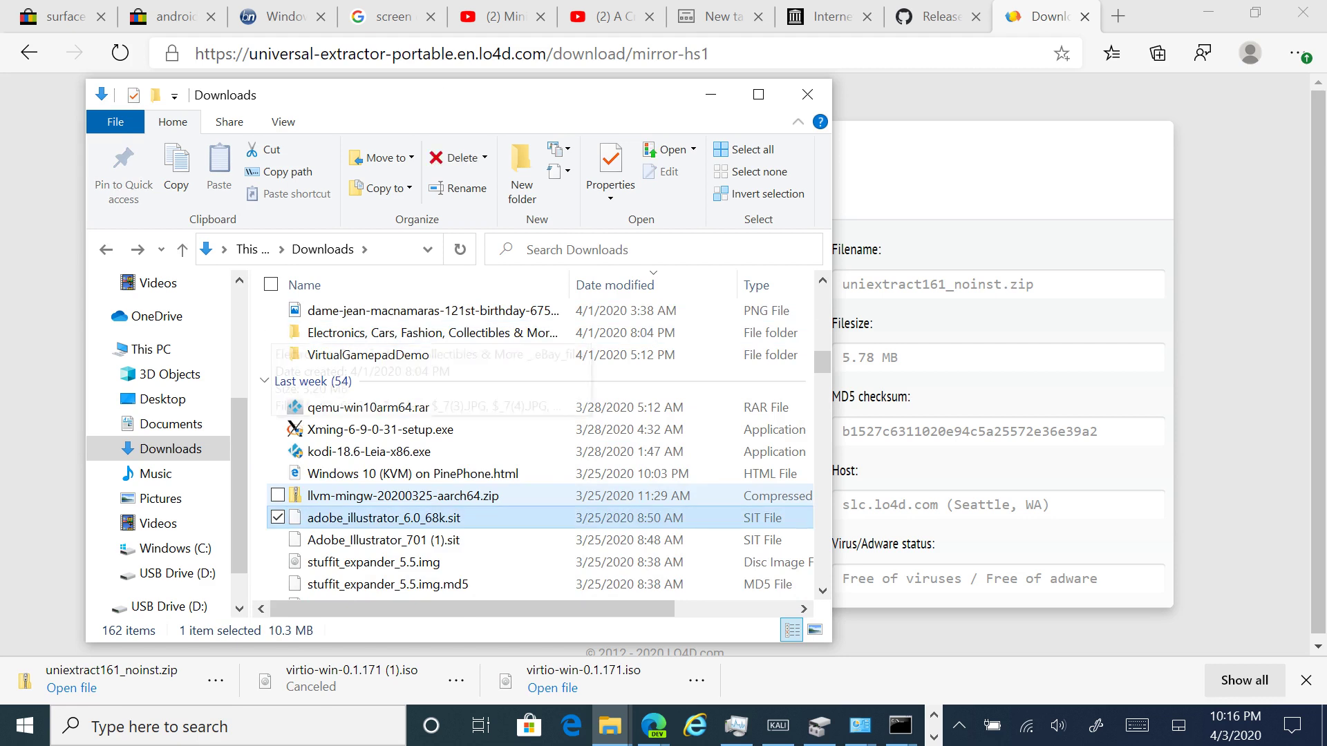
key("Down")
key("Down")
key("Down")
key("Down")
key("Down")
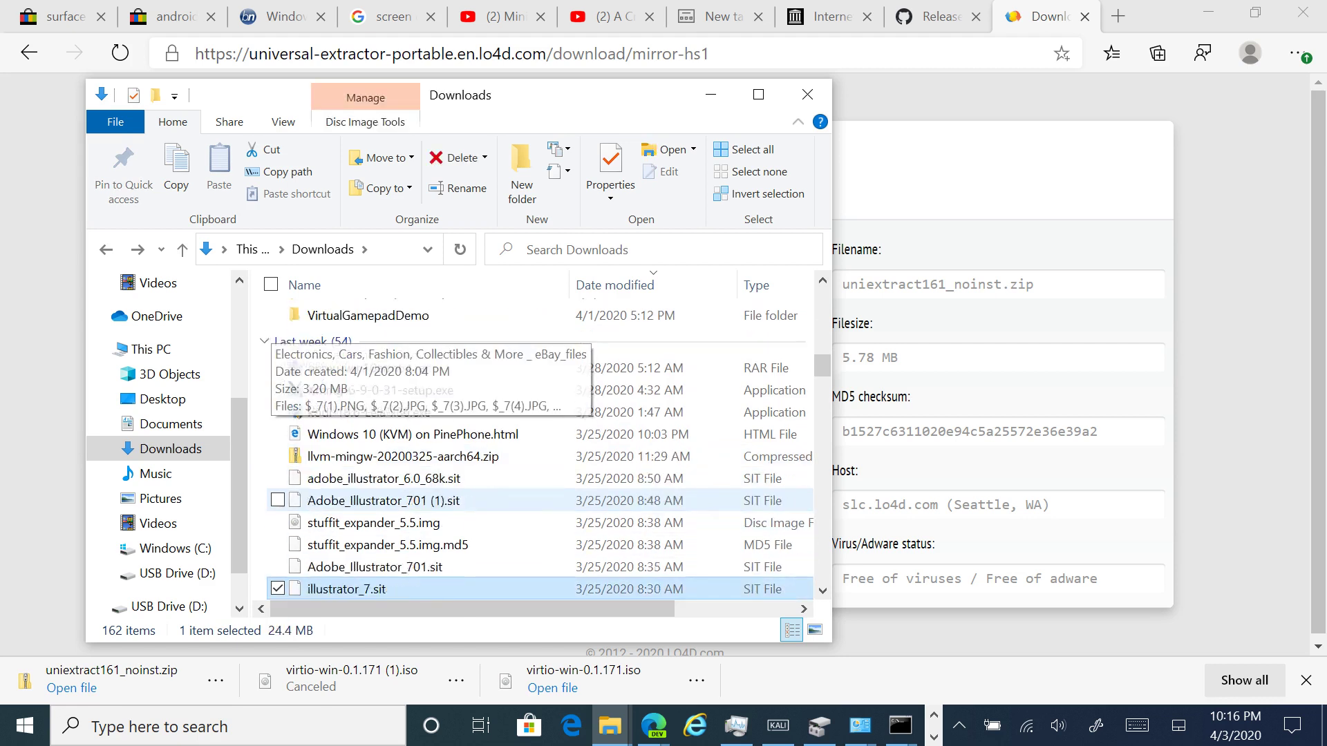
key("Down")
key("Up")
key("Up")
key("Down")
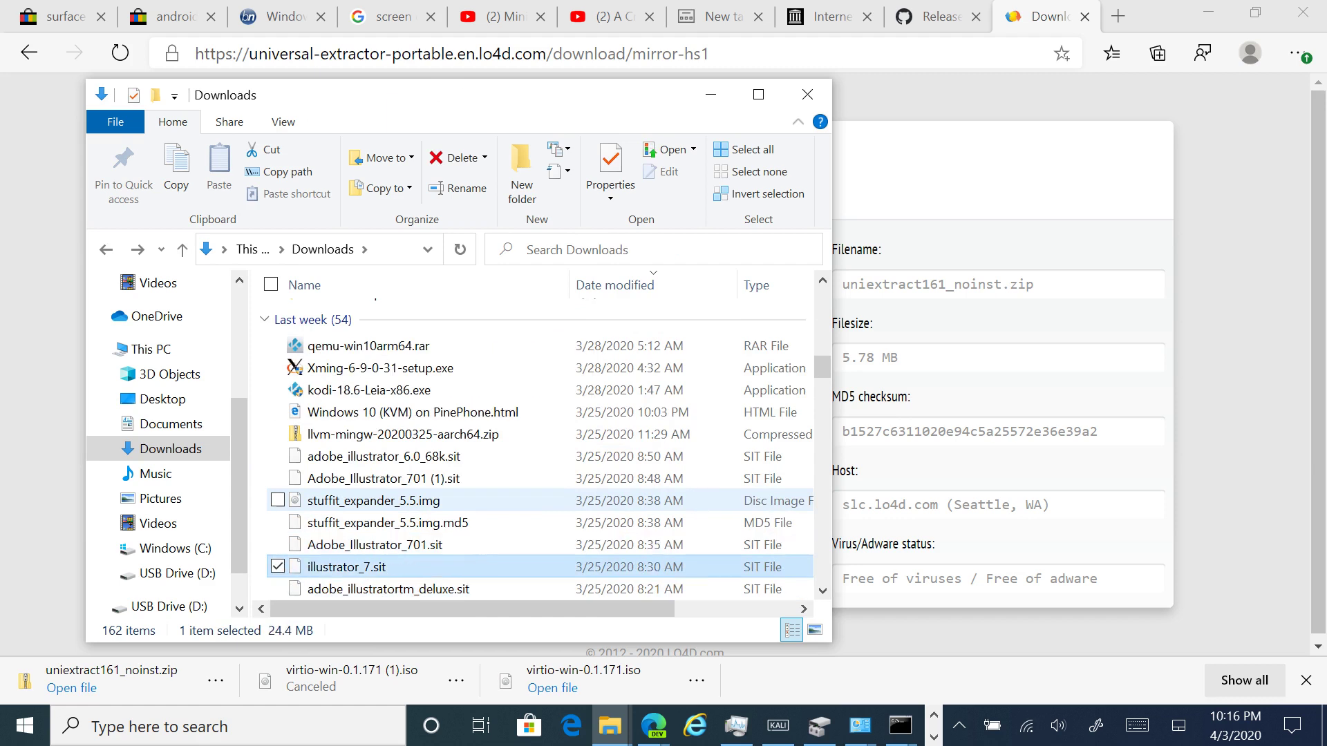
key("Down")
key("Down")
key("Down")
key("Down")
key("Down")
key("Down")
key("Down")
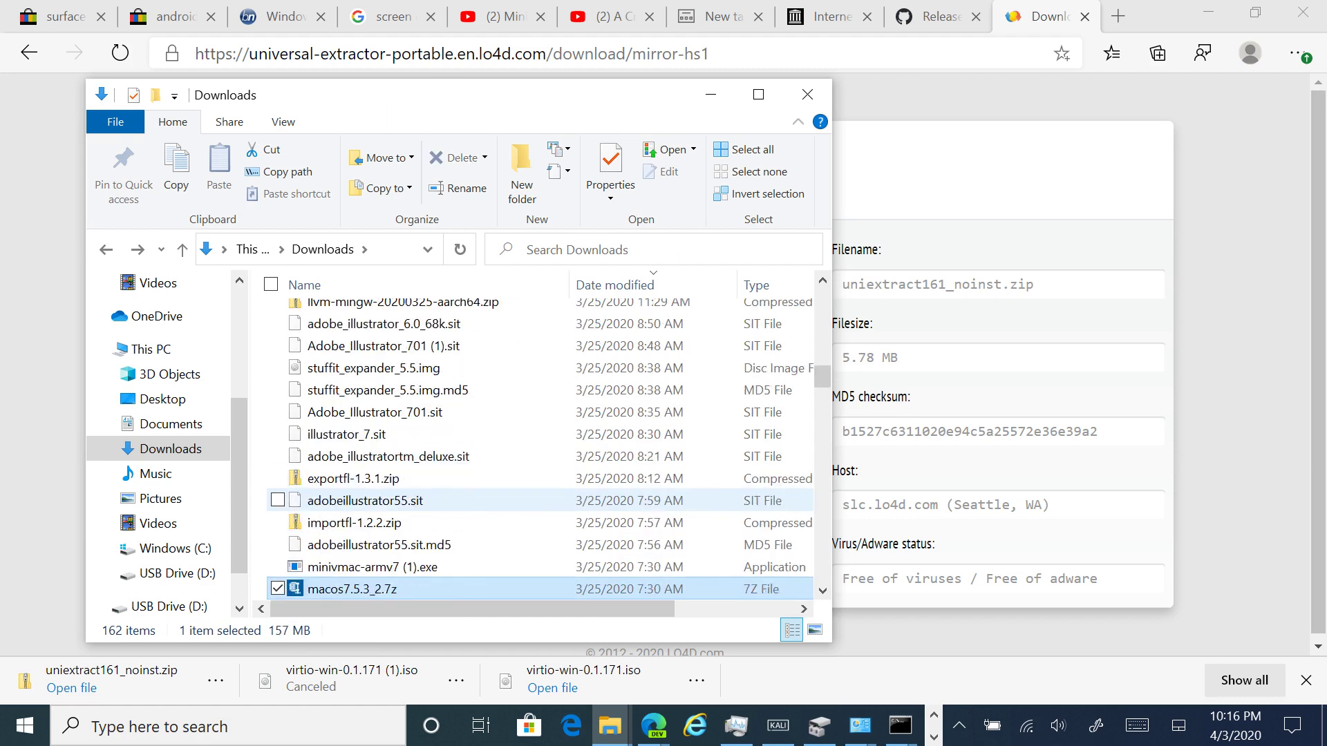
key("Down")
key("Up")
key("Up")
key("Up")
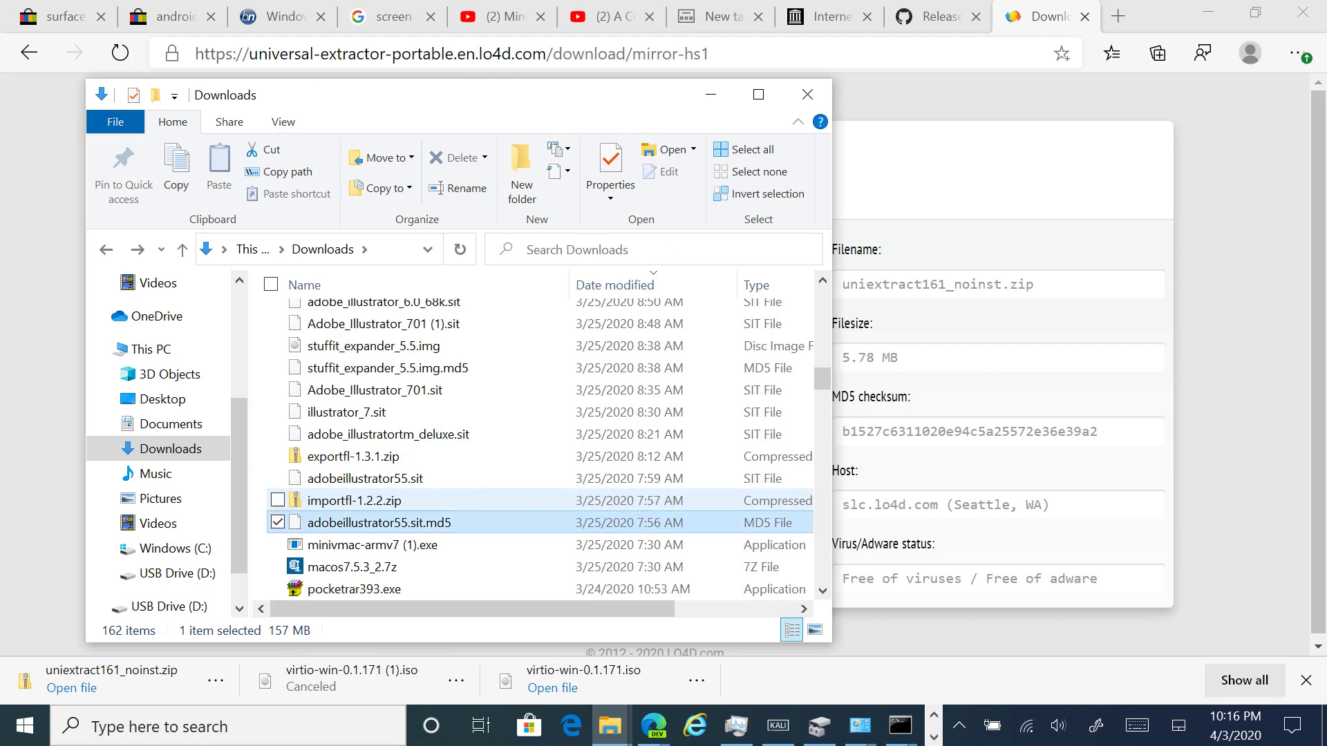
Check the remaining Illustrator archives, then show the contents of USB Drive (D:)
key("a")
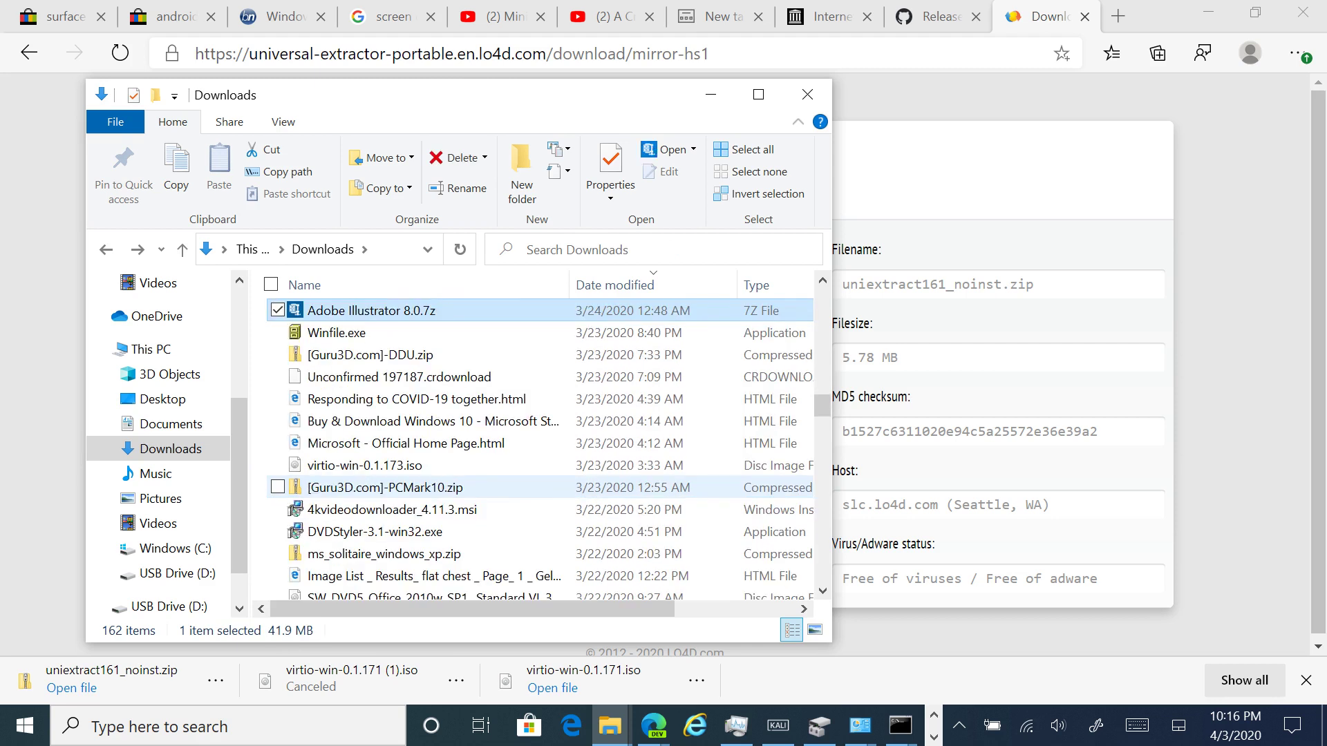
key("a")
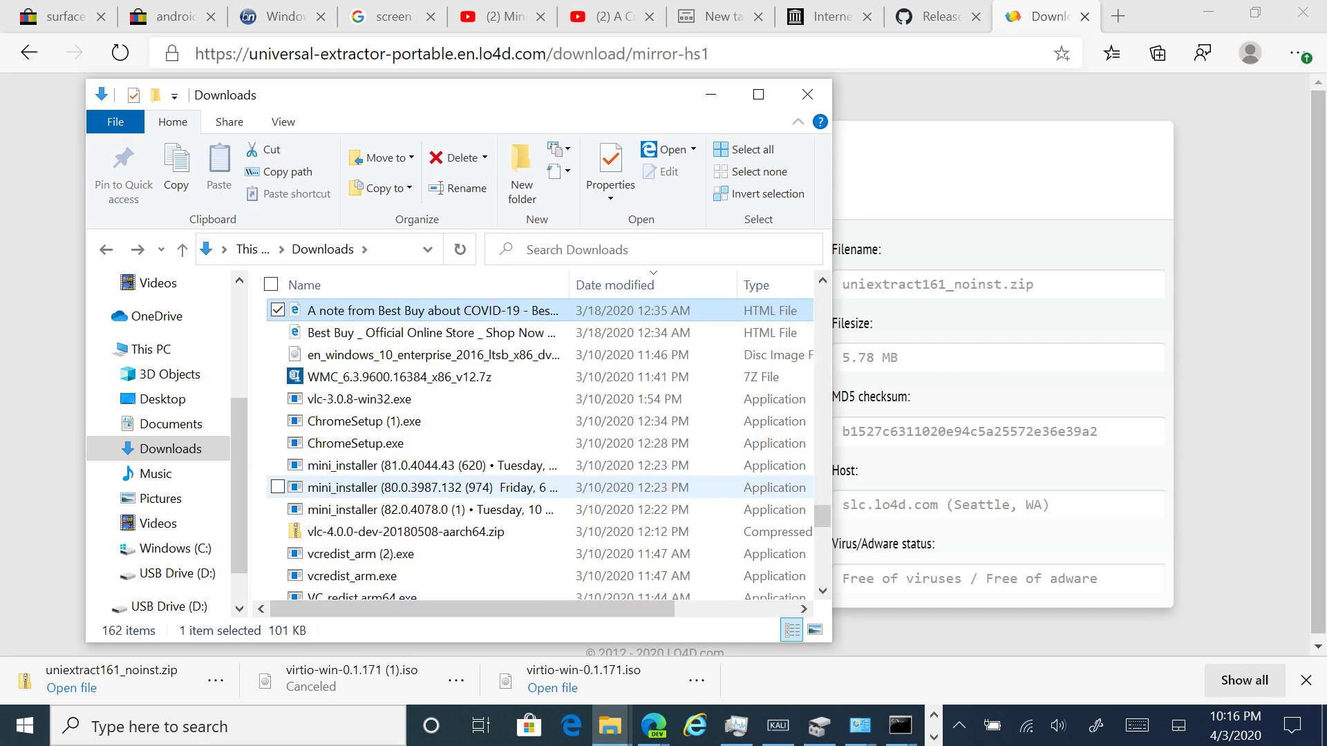
key("a")
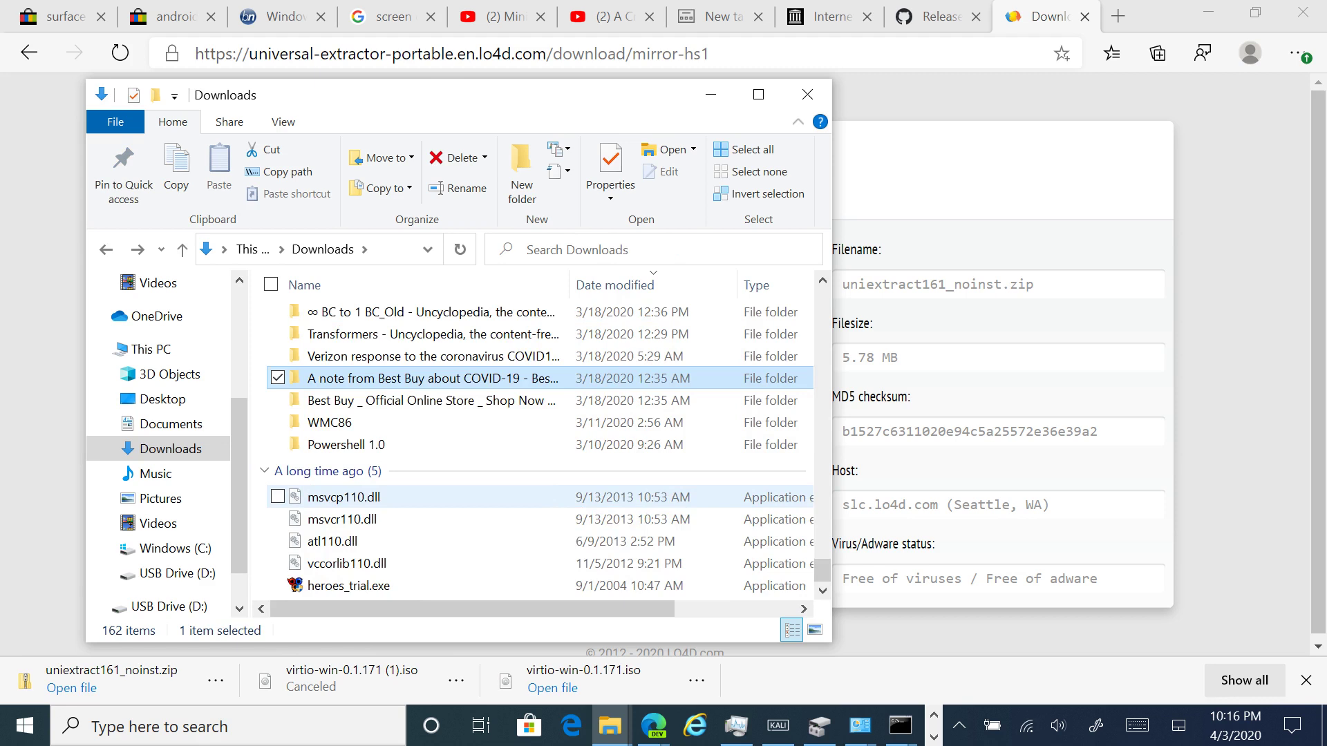
left_click(178, 573)
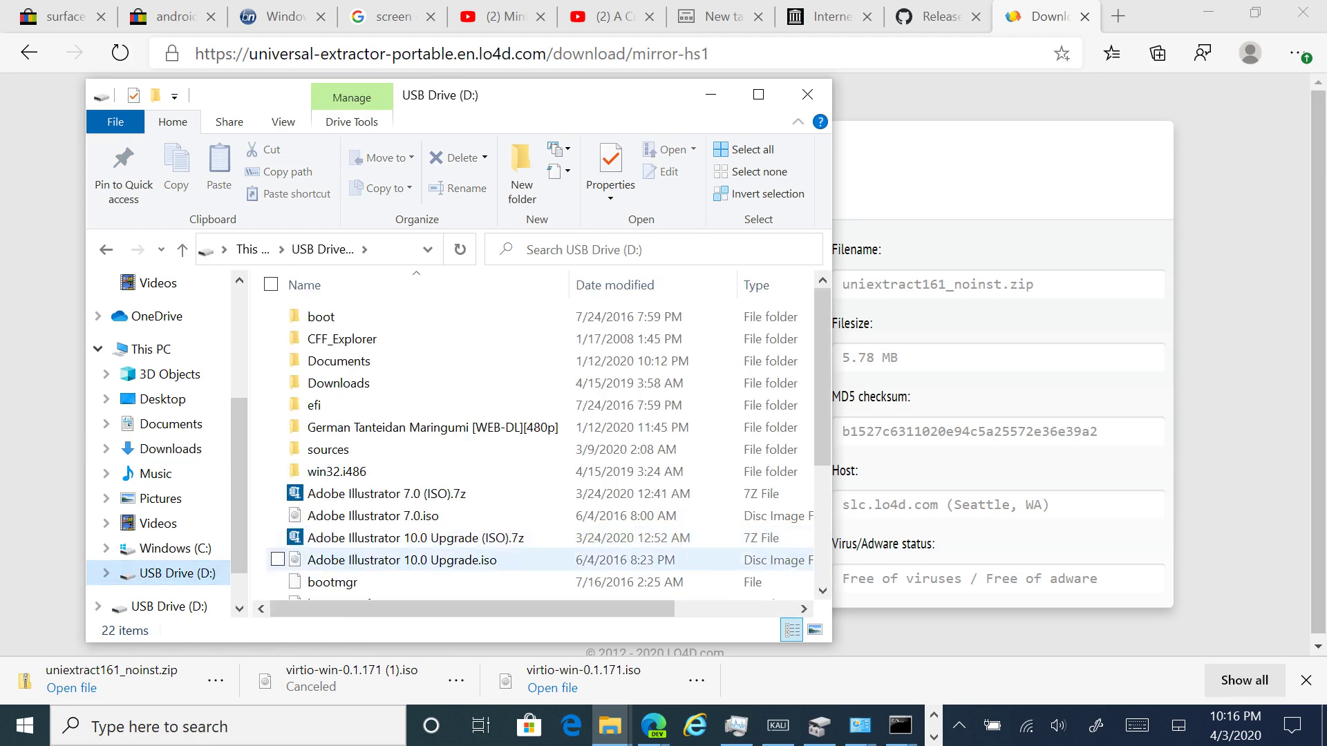
Mount the Adobe Illustrator 10.0 Upgrade disc image and run its AUTOPLAY.EXE past the splash
double_click(401, 560)
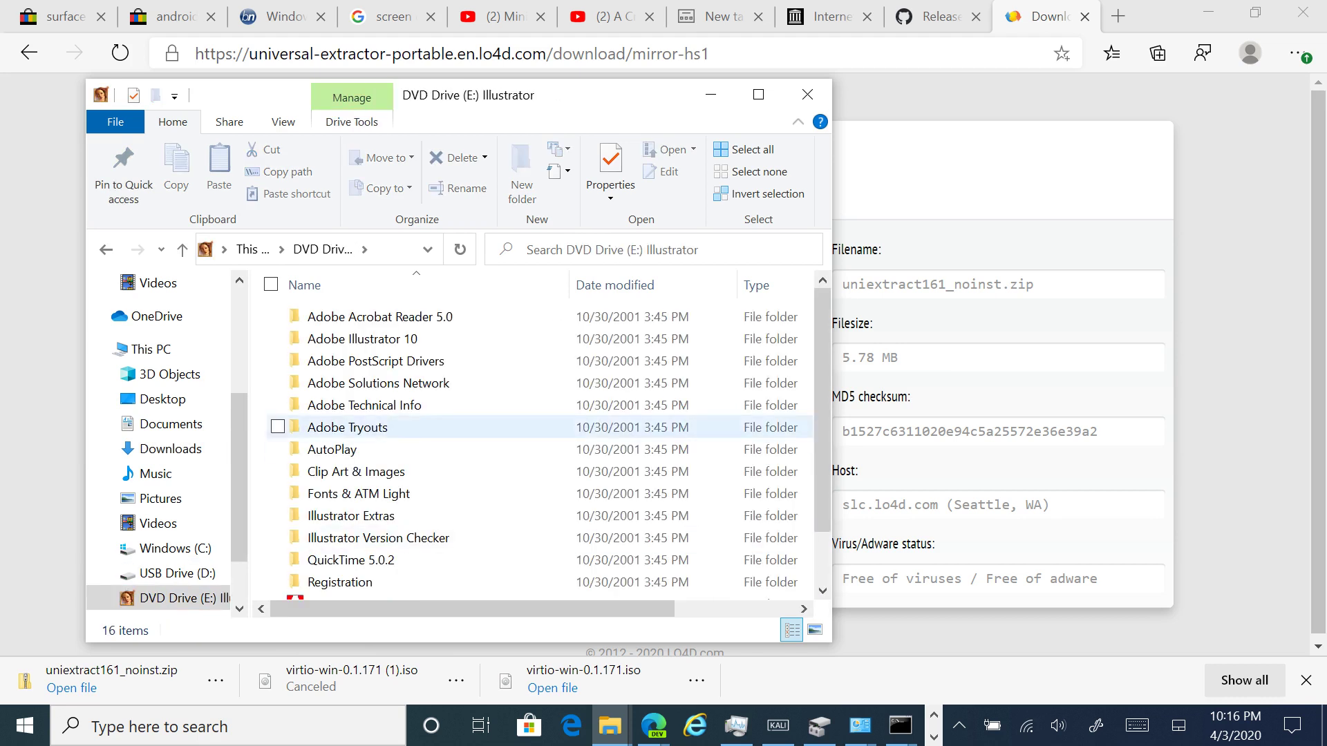
scroll(387, 546, "down", 2)
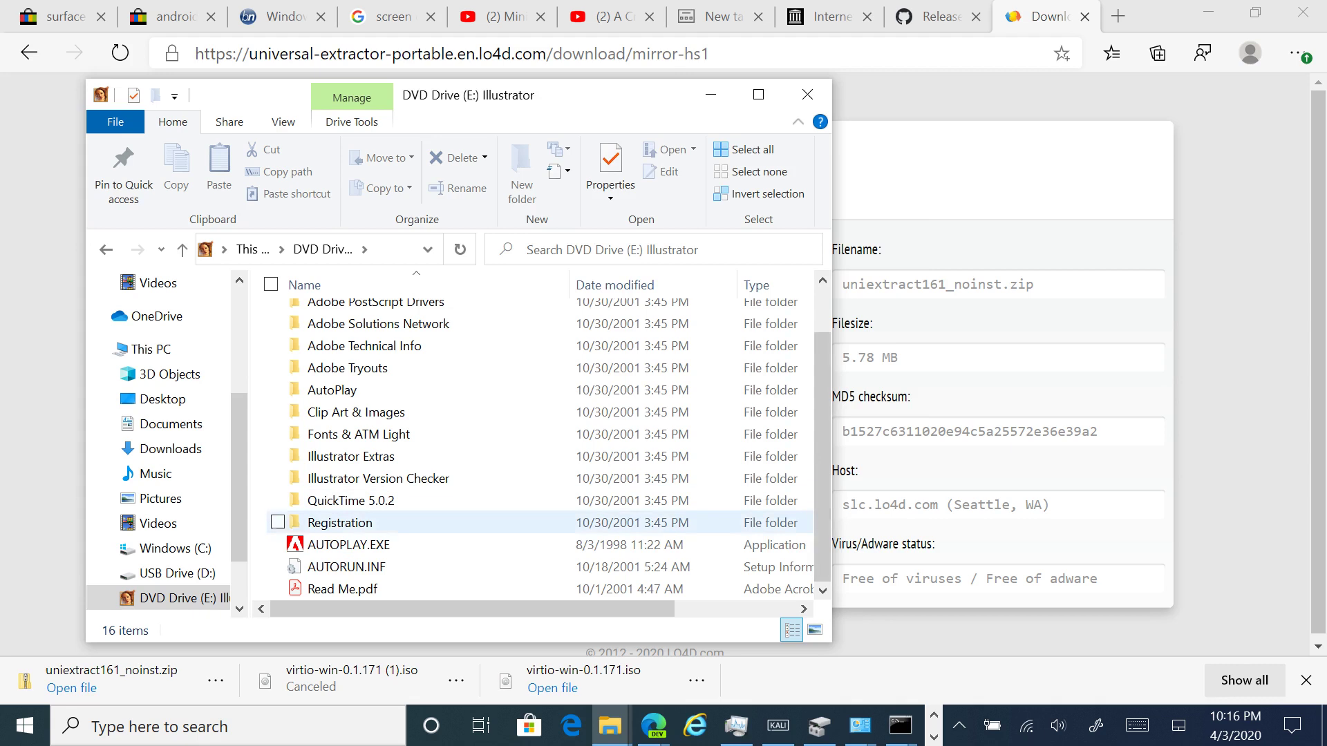
double_click(345, 544)
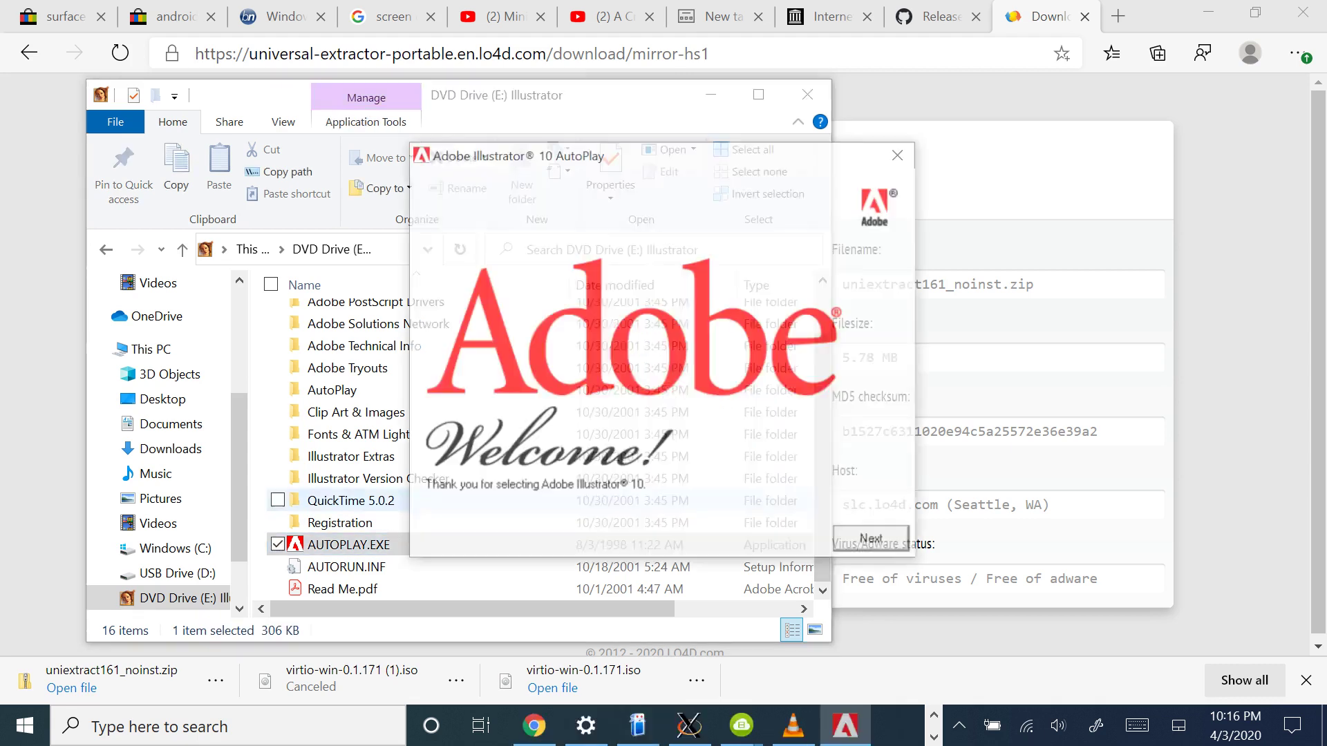
left_click(875, 542)
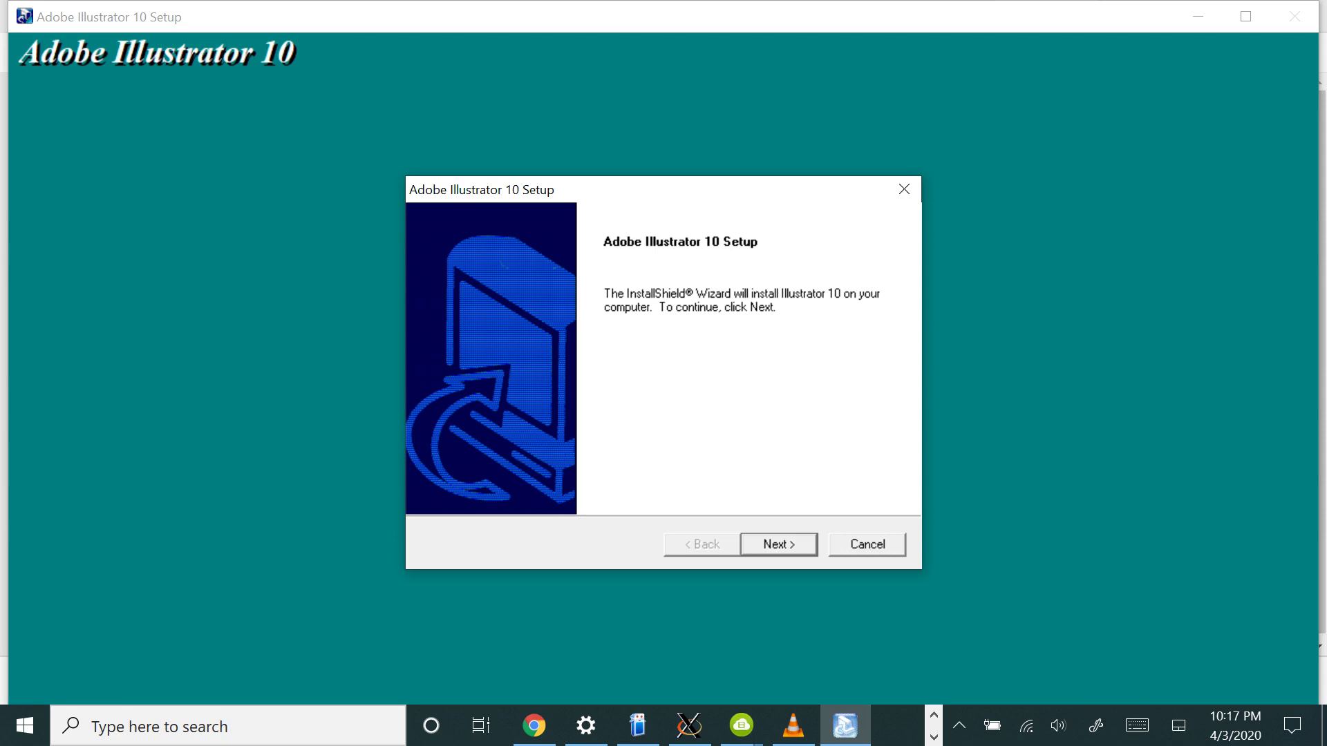
Pass the welcome and Information notices, then mark Adobe Illustrator 8_0 as the owned product
key("Return")
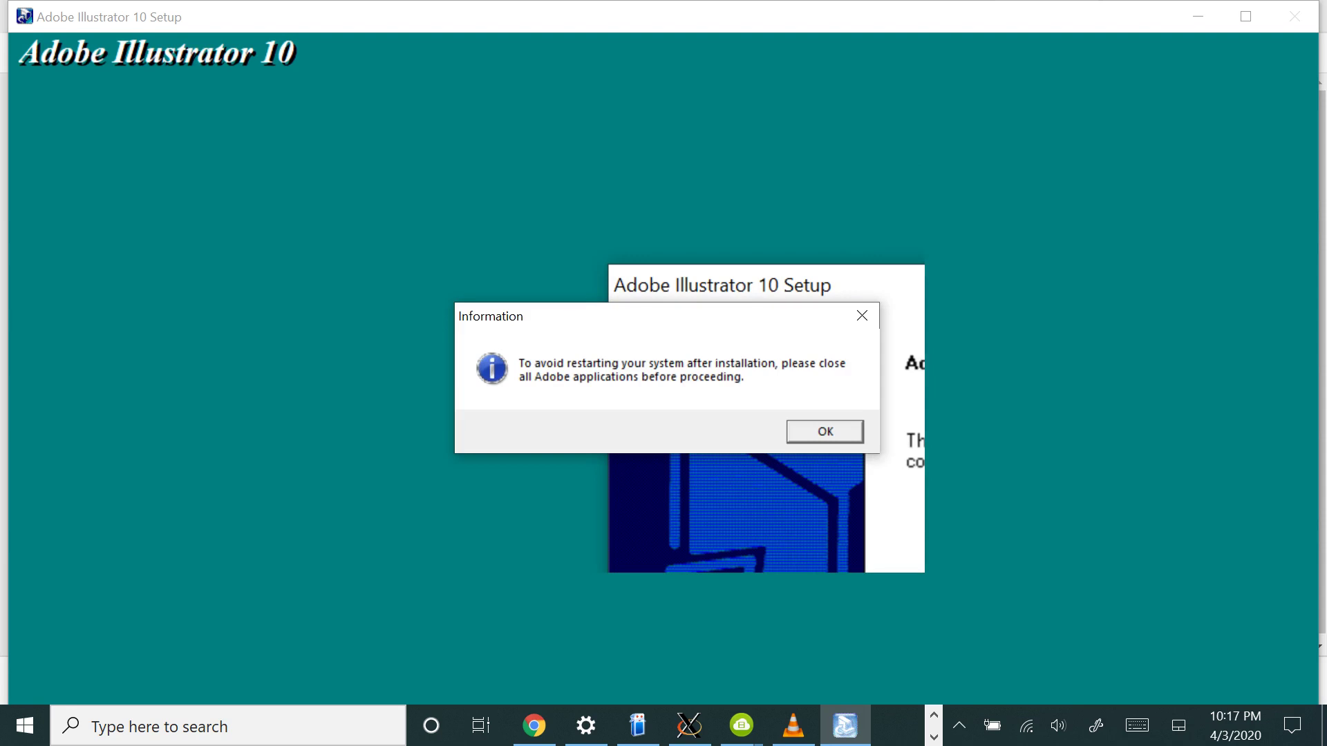
key("Return")
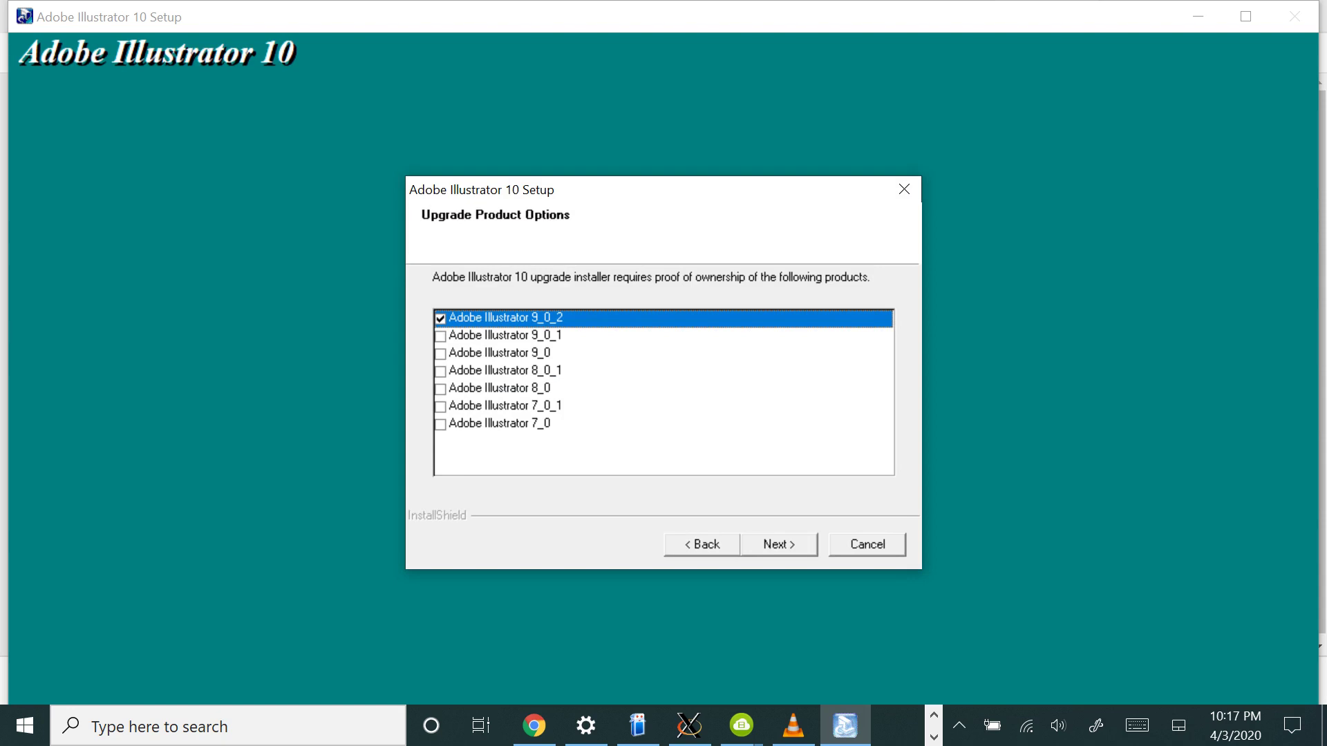
key("Down")
key("Down")
key("Down")
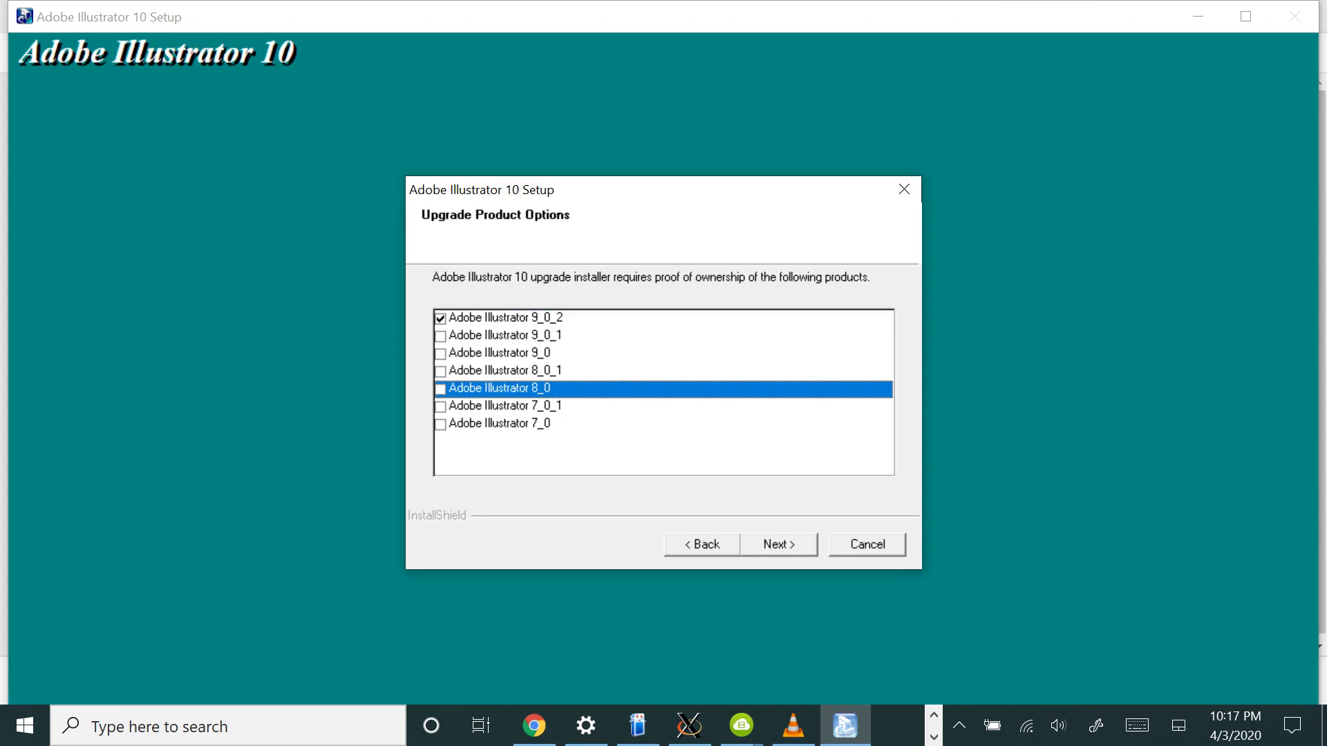
key("space")
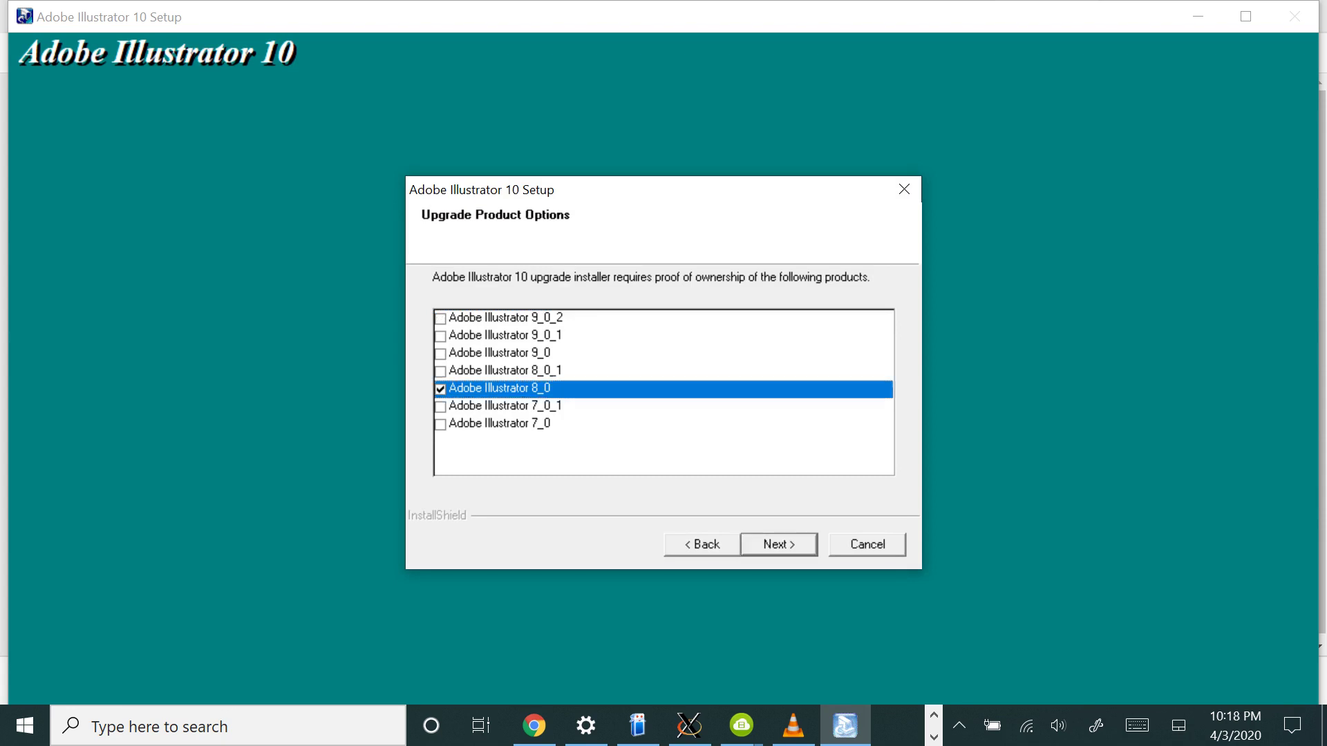
key("Return")
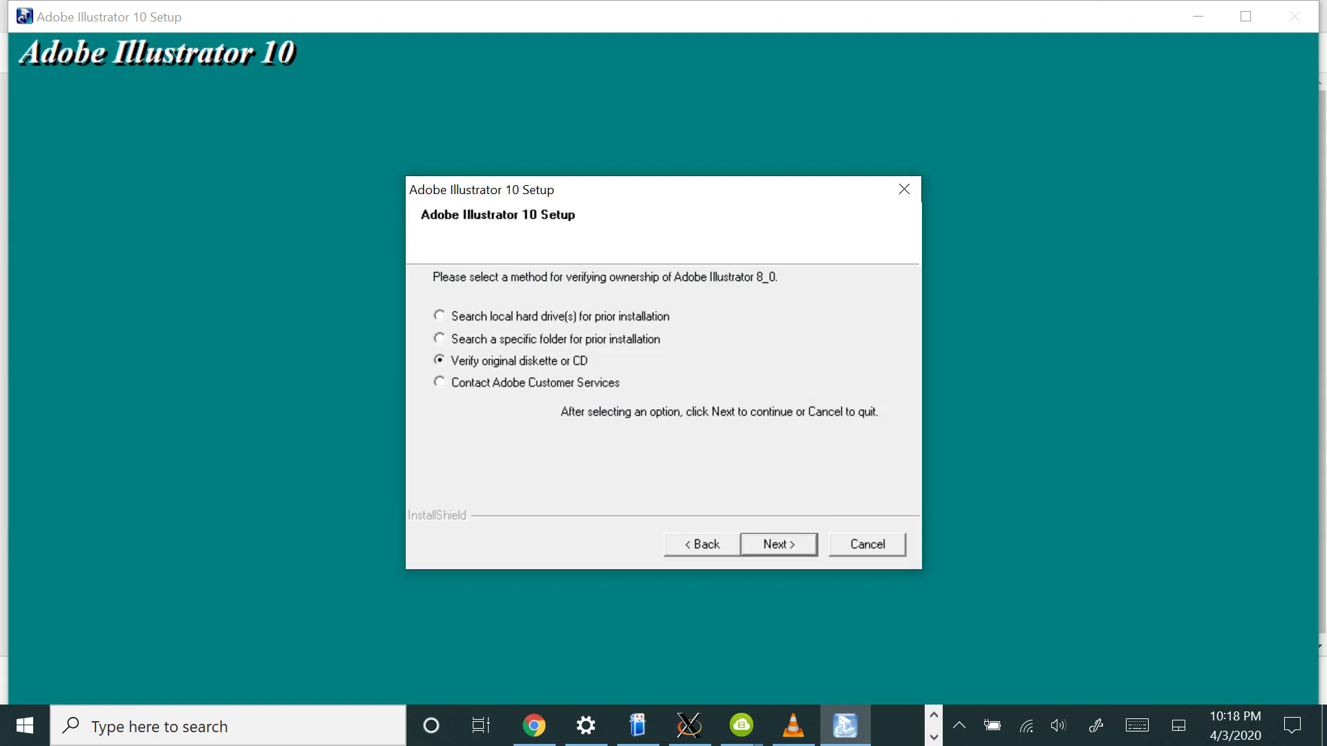
key("Return")
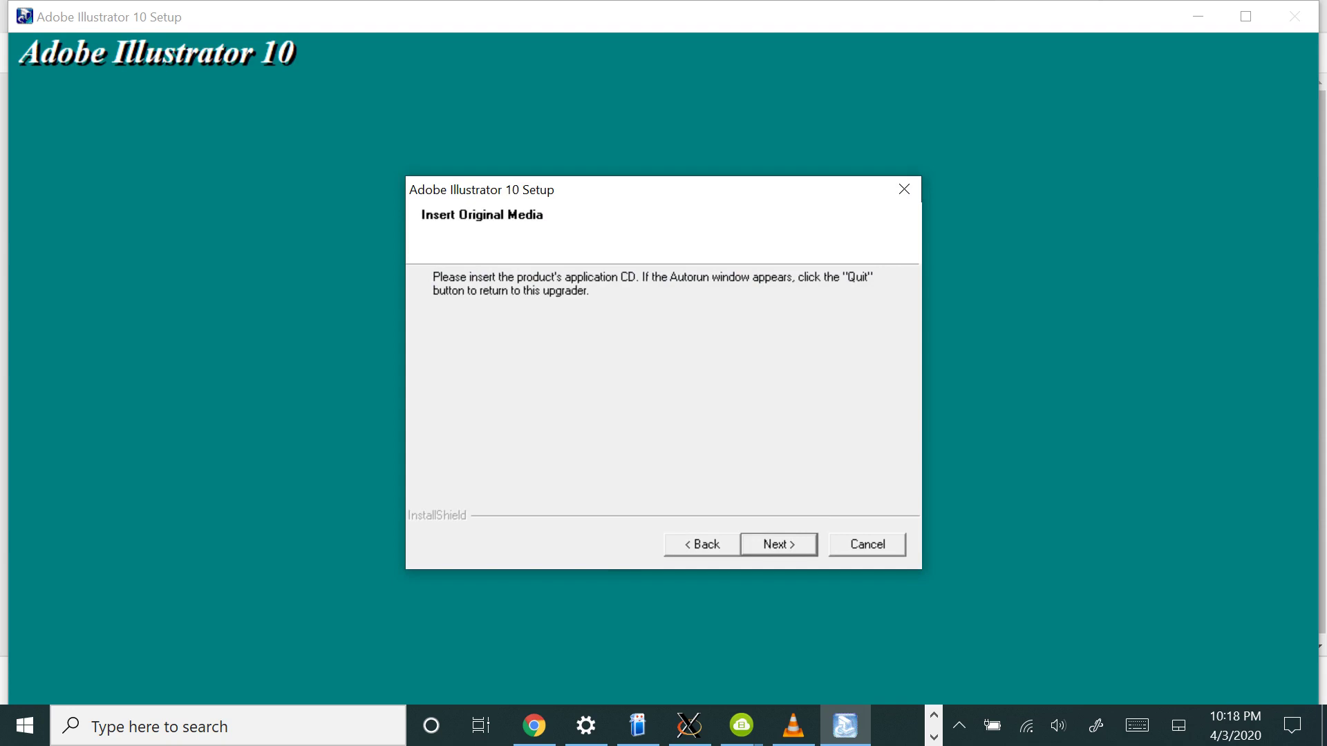
key("Return")
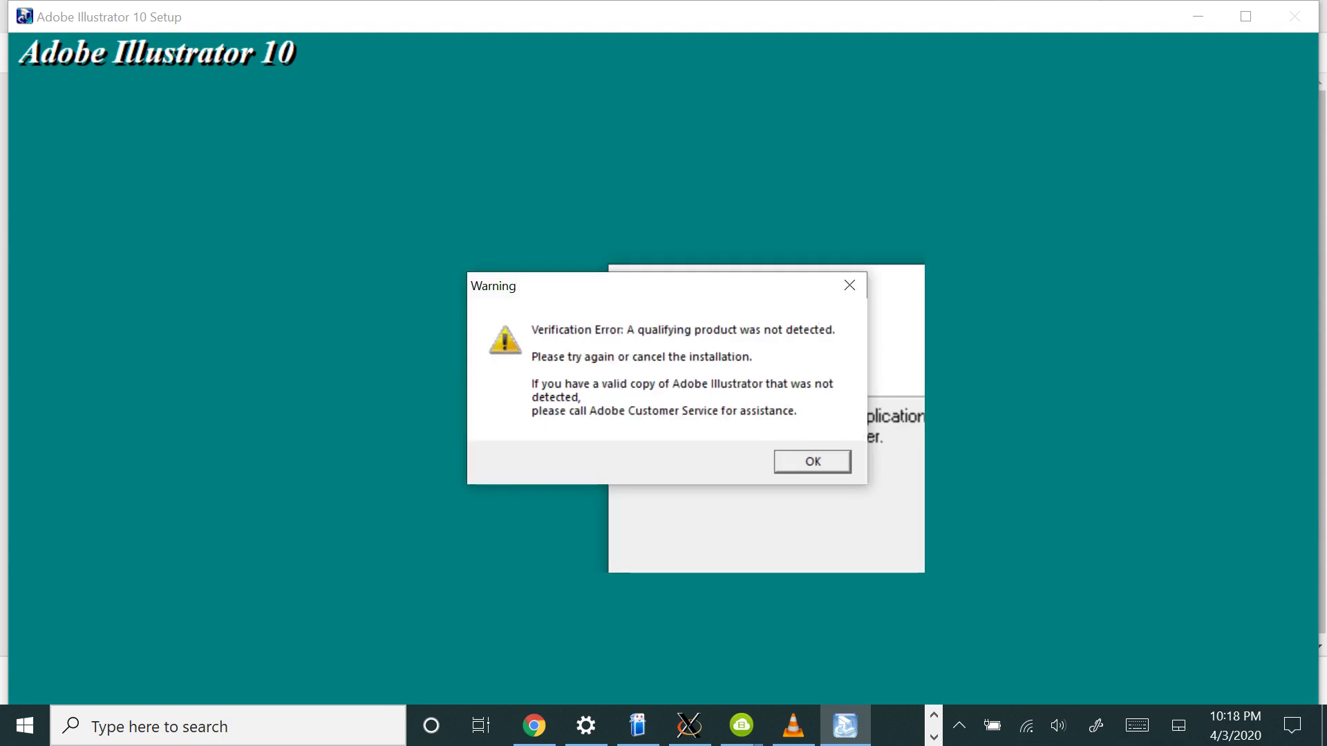
key("Return")
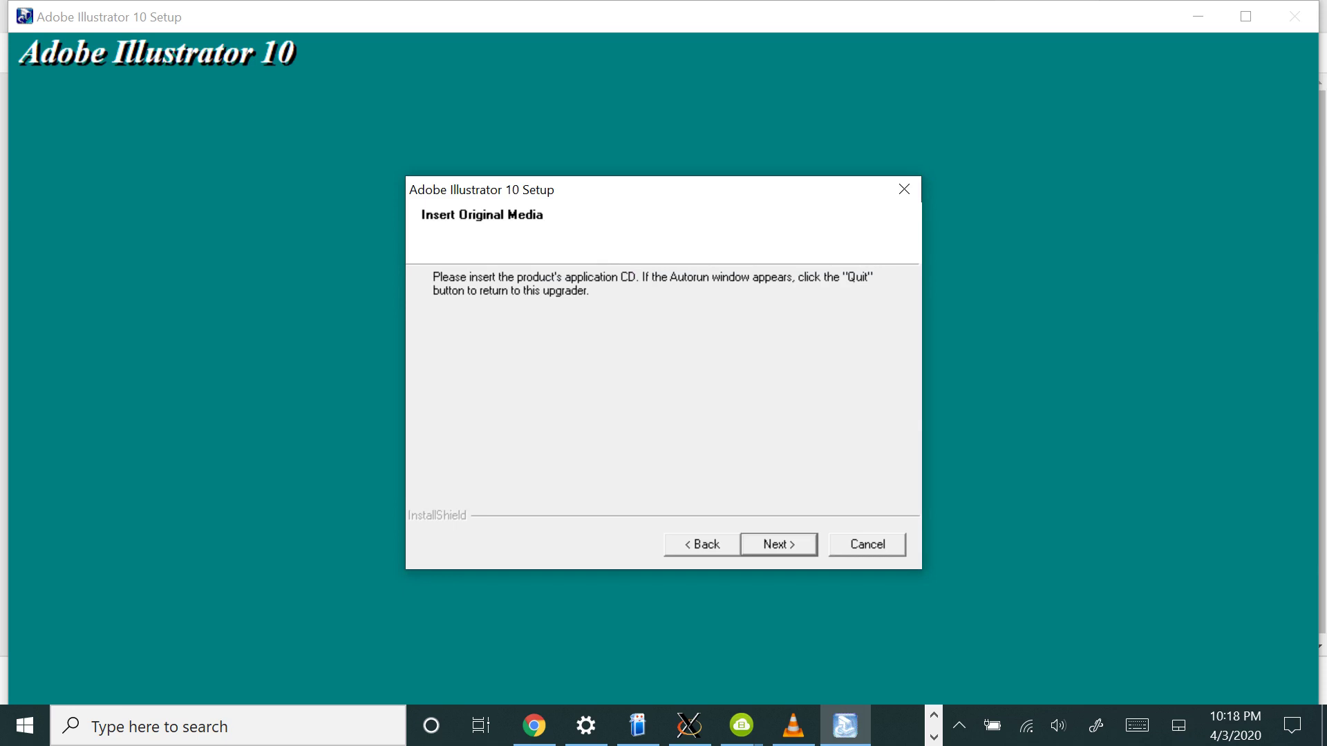
key("Return")
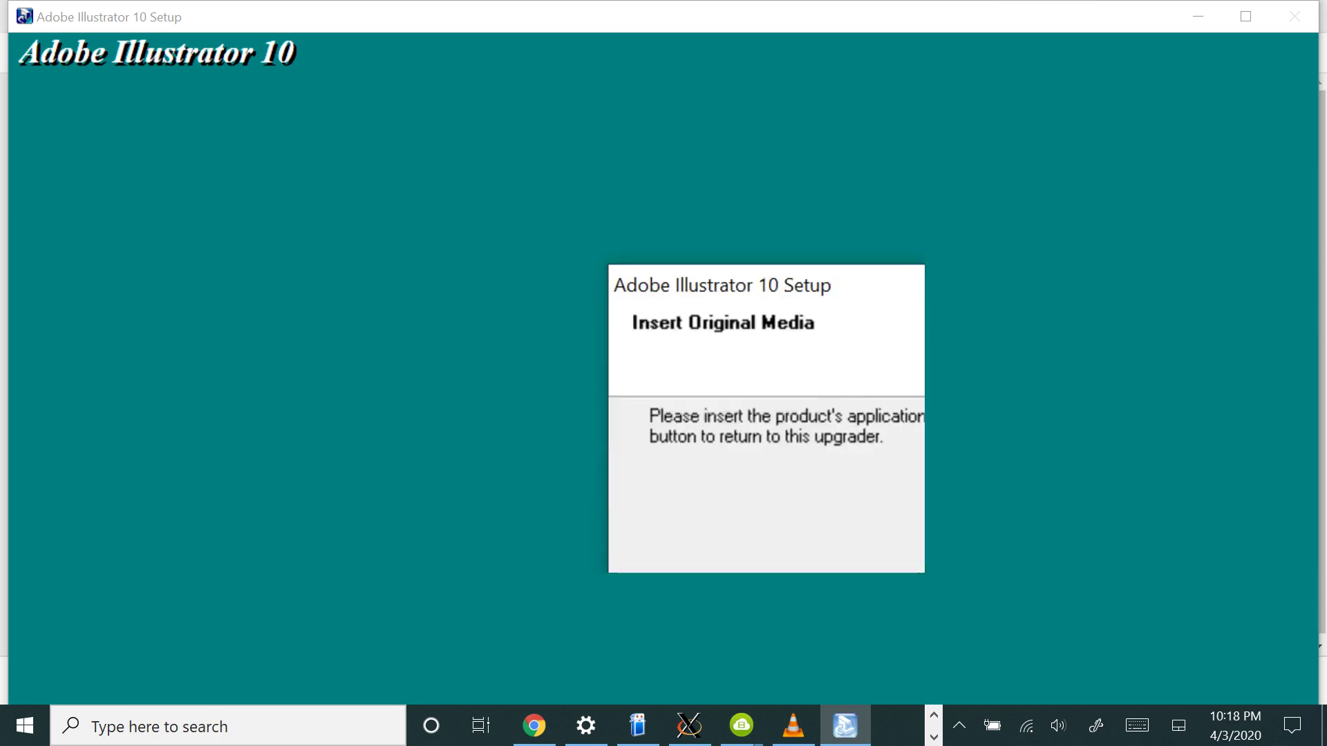
key("Return")
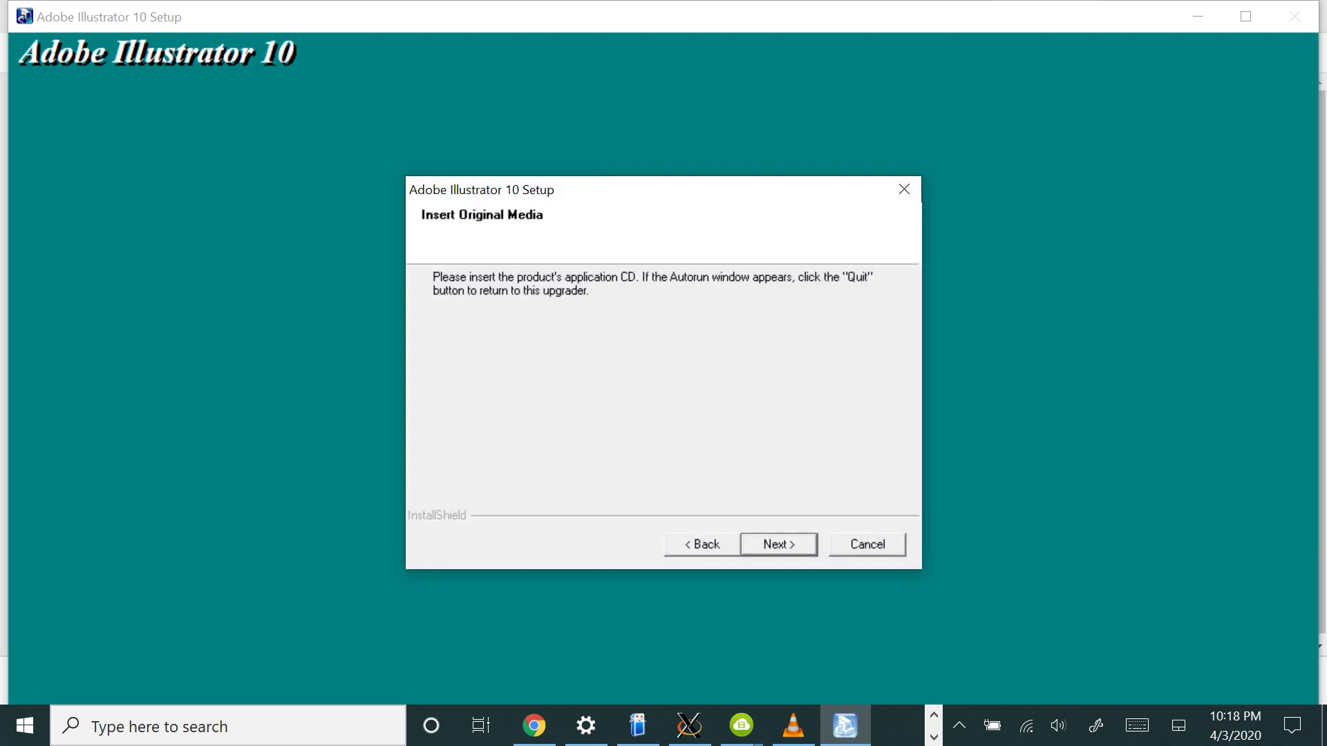
key("shift+Tab")
key("Return")
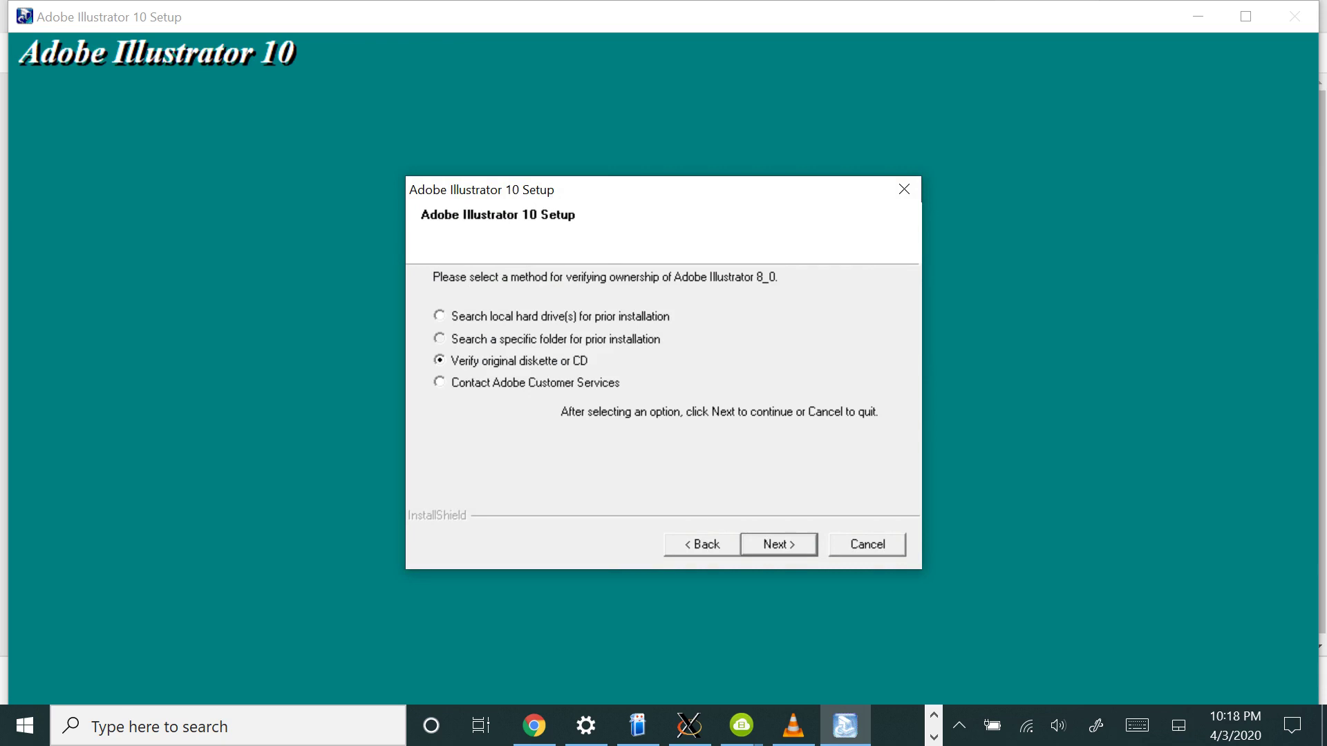
Choose searching a specific folder for the prior installation and start browsing the folder tree
key("Up")
key("Return")
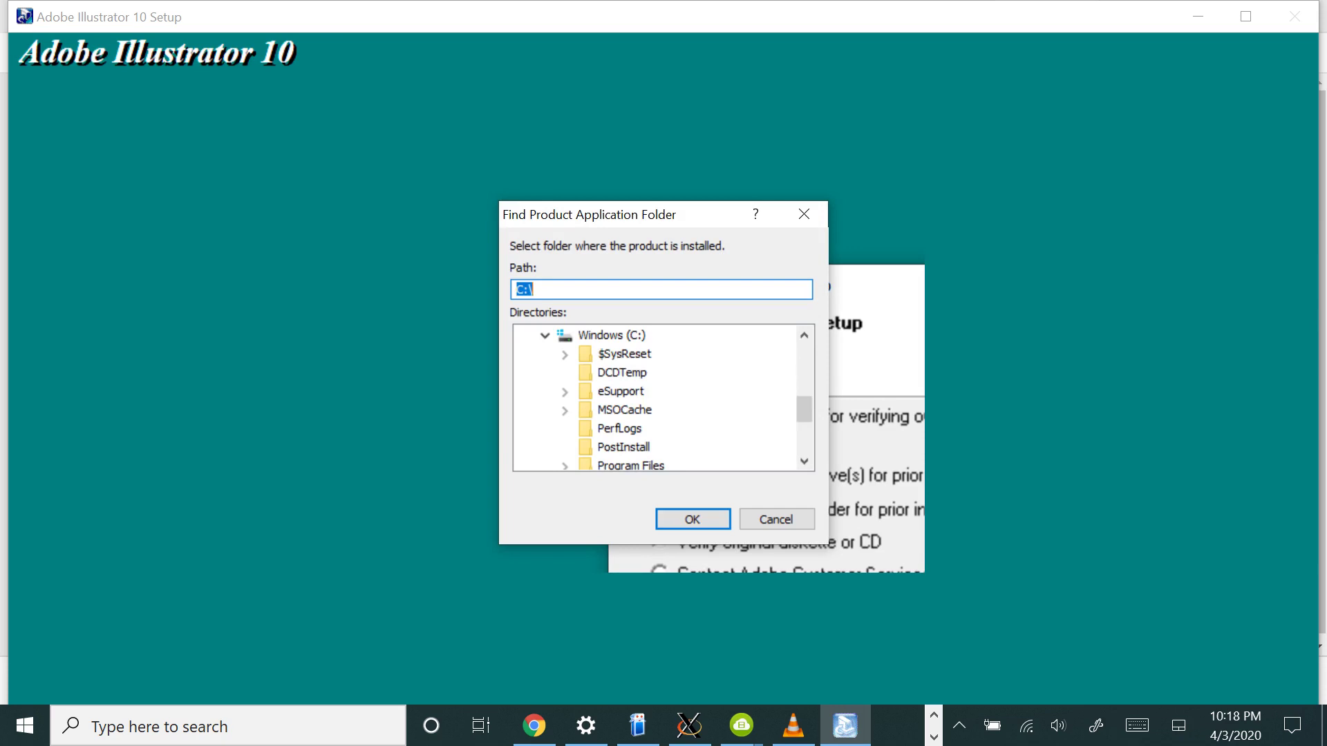
key("Tab")
key("Left")
key("Up")
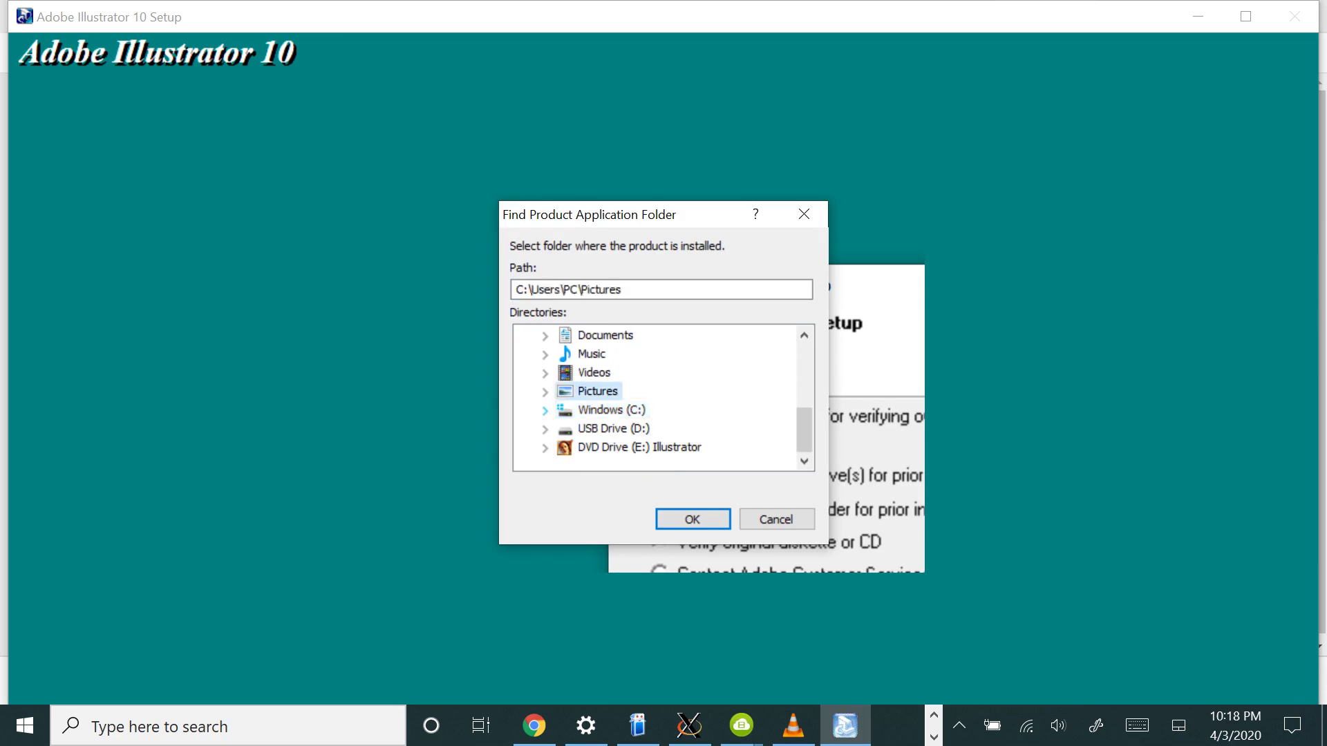
key("Down")
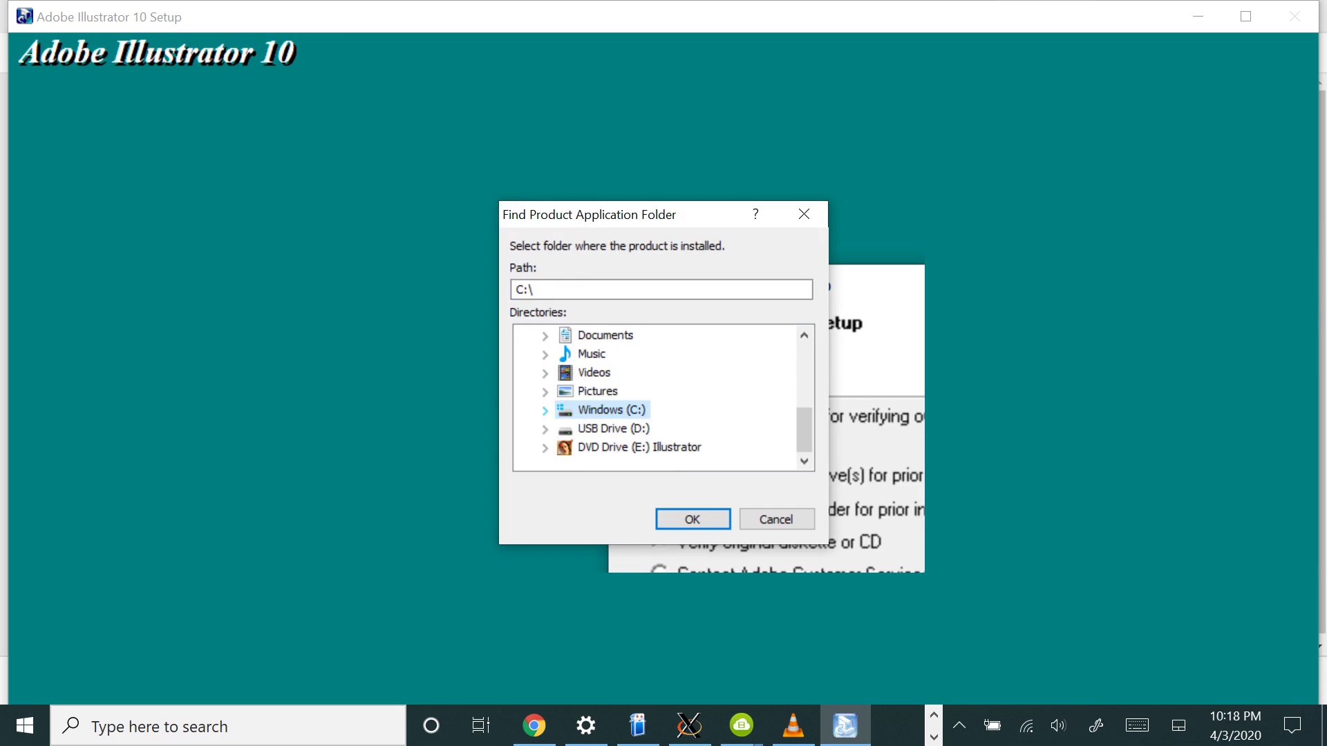
key("Up")
key("Up")
key("Up")
key("Up")
key("Up")
key("Up")
key("Down")
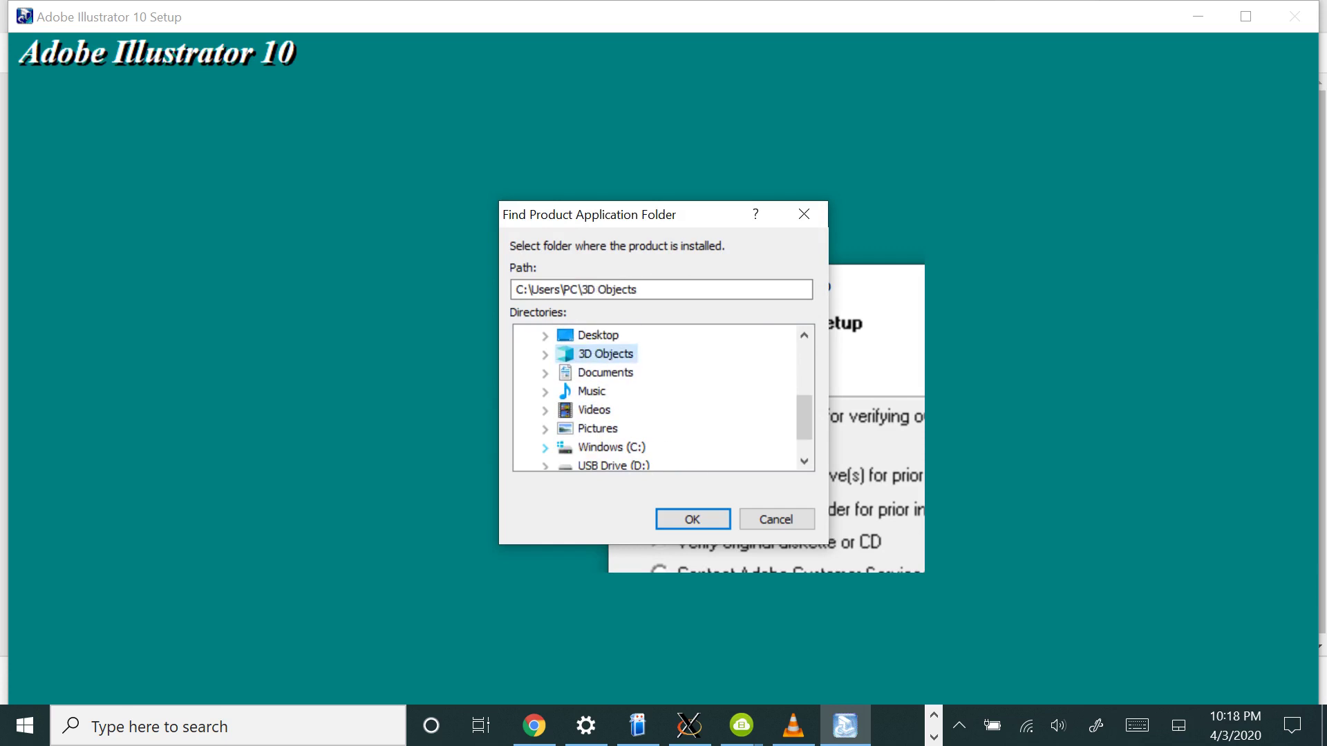
key("Up")
key("Up")
Browse the Downloads folders in the tree, then return to the top at This PC
key("Right")
key("Down")
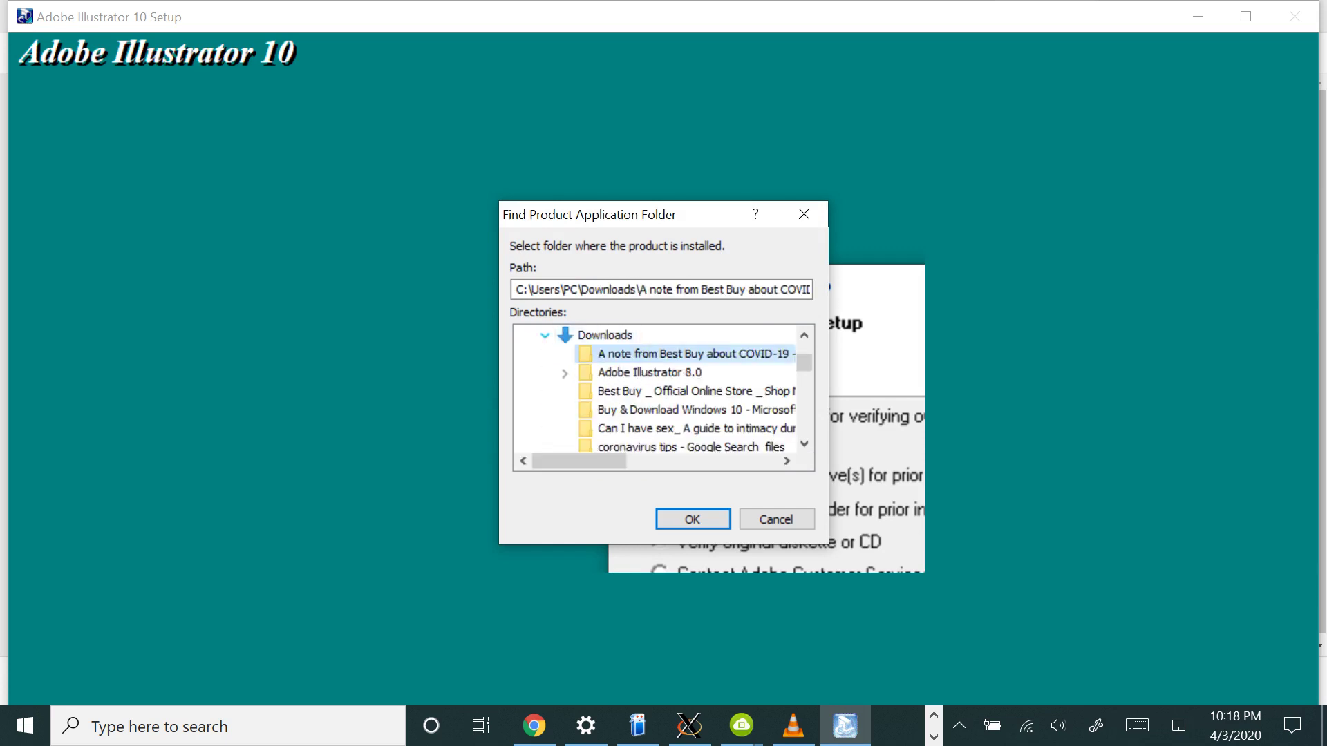
key("Down")
key("Down")
key("Down")
key("Up")
key("Up")
key("Down")
key("Down")
key("Down")
key("Down")
key("Down")
key("Down")
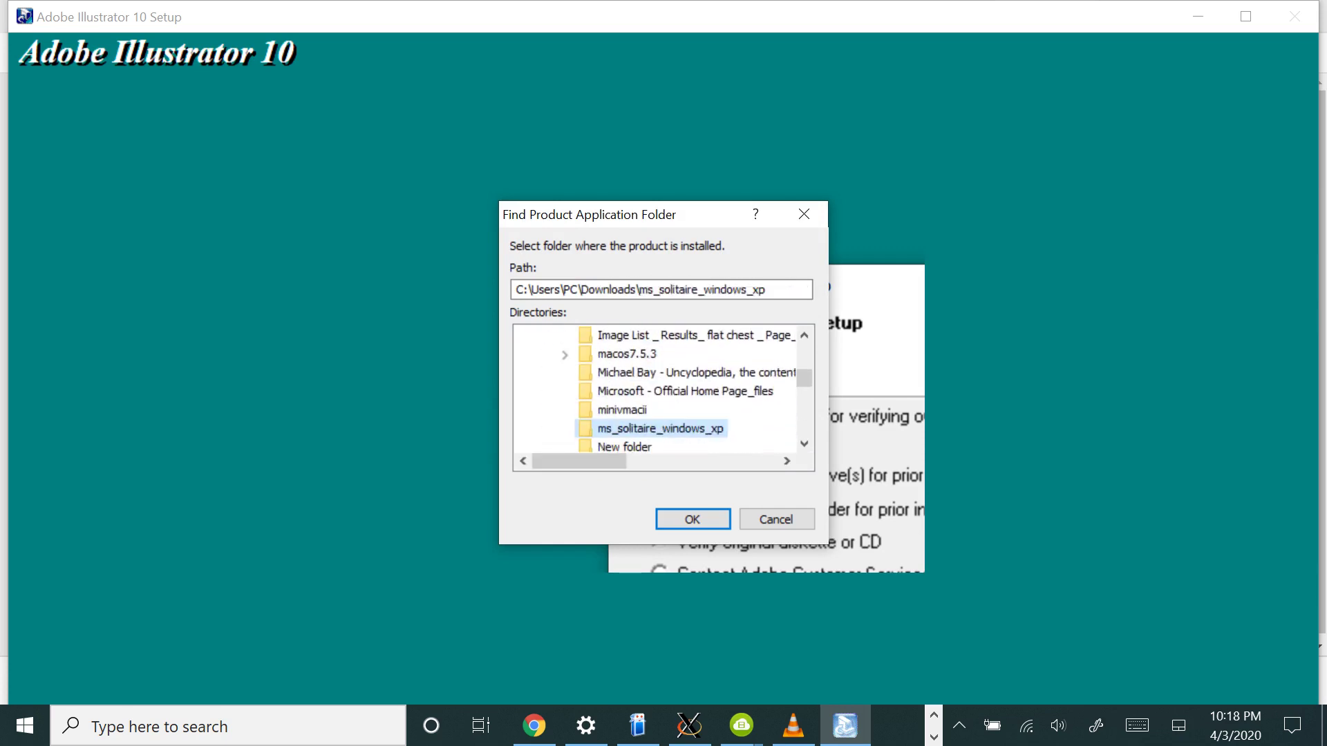
key("Down")
key("Down")
key("Down")
key("Down")
key("Down")
key("Down")
key("Down")
key("Down")
key("Down")
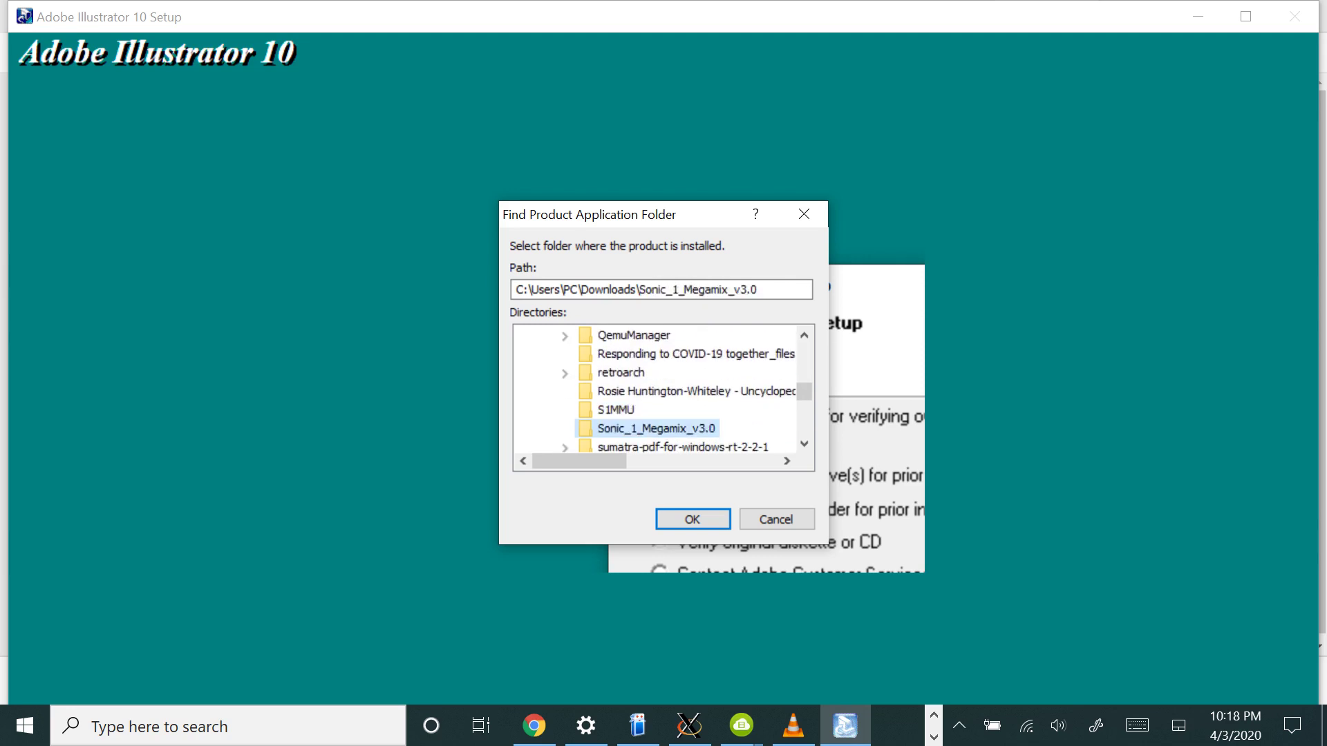
key("Up")
key("Down")
key("Up")
key("Page_Up")
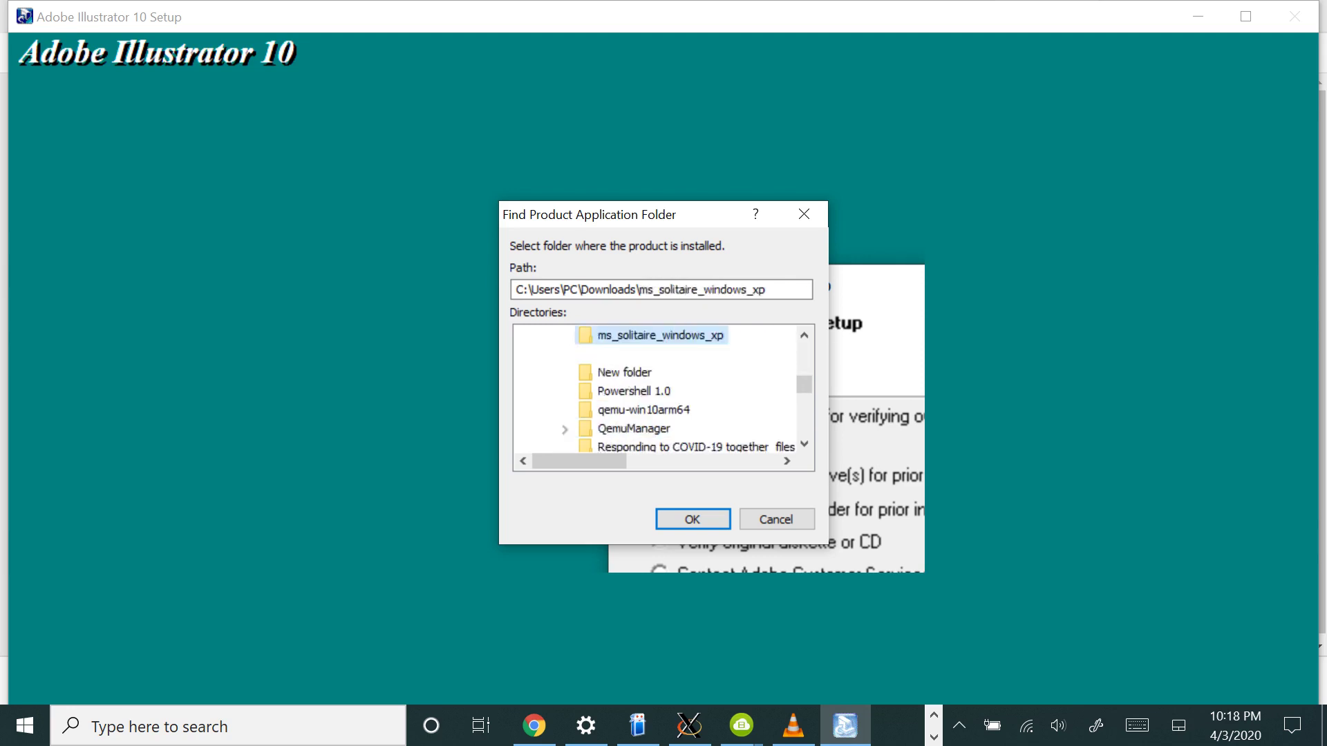
key("Page_Up")
key("Home")
key("Down")
key("Down")
key("Down")
key("Down")
key("Down")
key("Down")
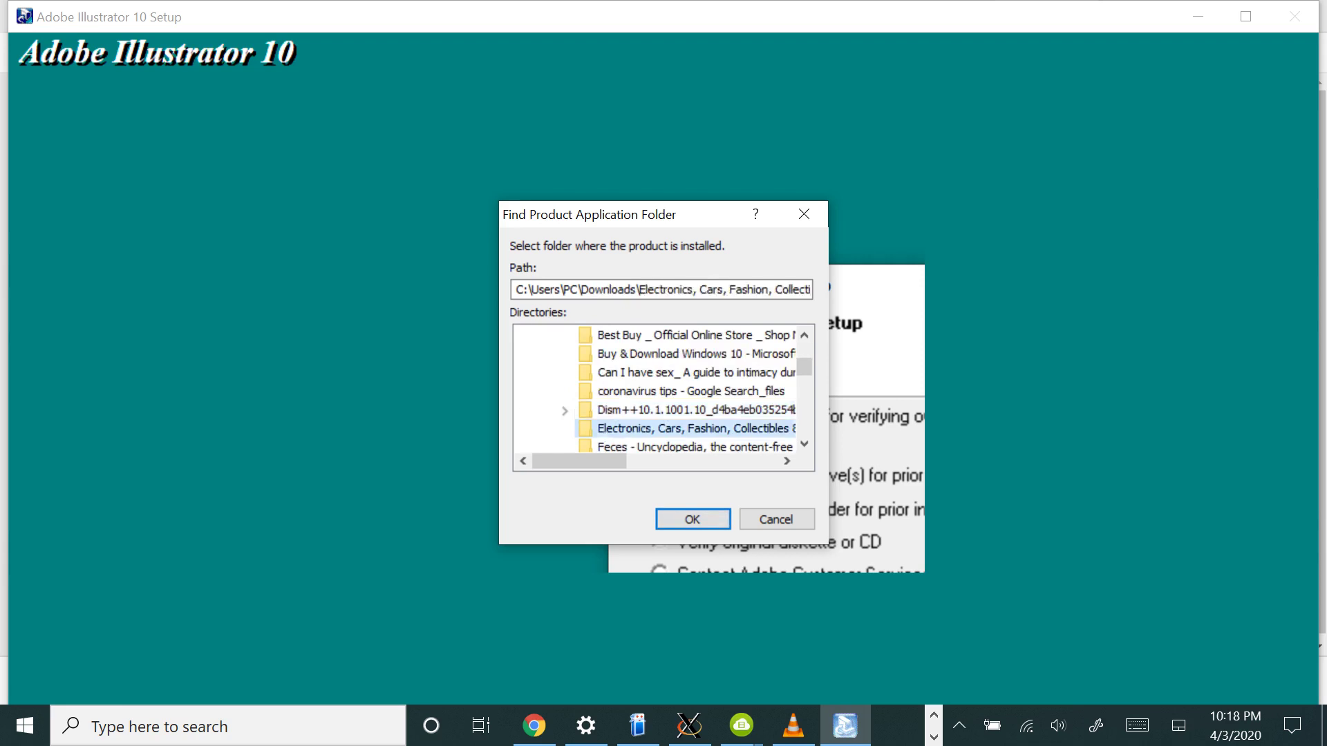
key("Up")
key("Up")
key("Up")
key("Up")
Submit Downloads\Adobe Illustrator 8.0\Files\ARCHIVE as the prior installation folder
key("Down")
key("Down")
key("Down")
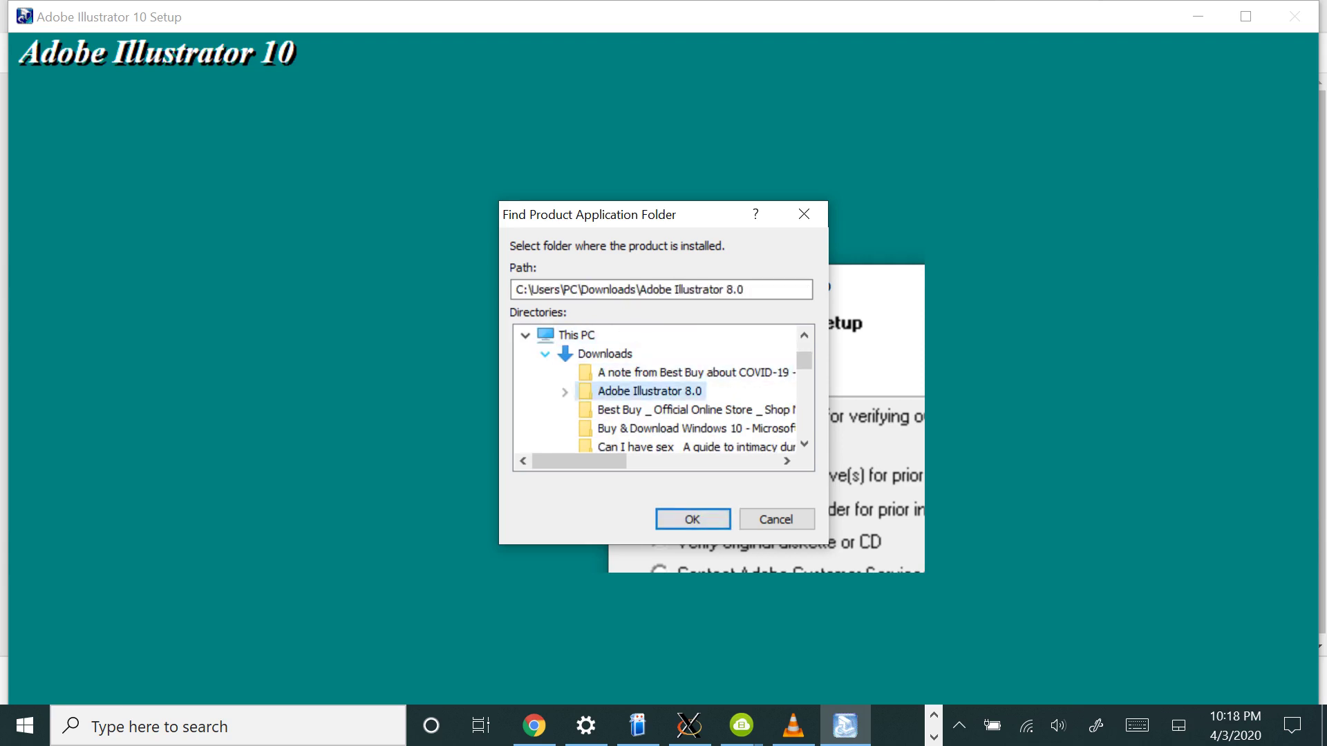
key("Right")
key("Down")
key("Down")
key("Right")
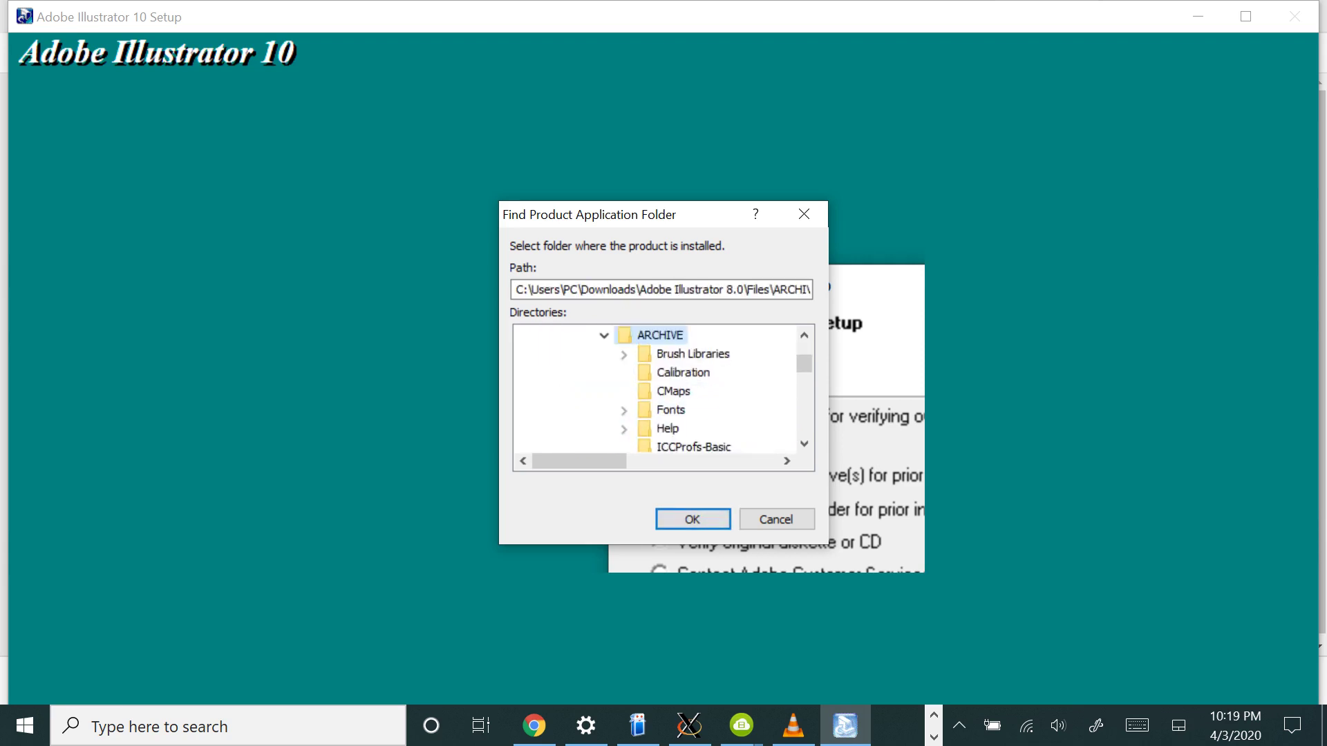
key("Return")
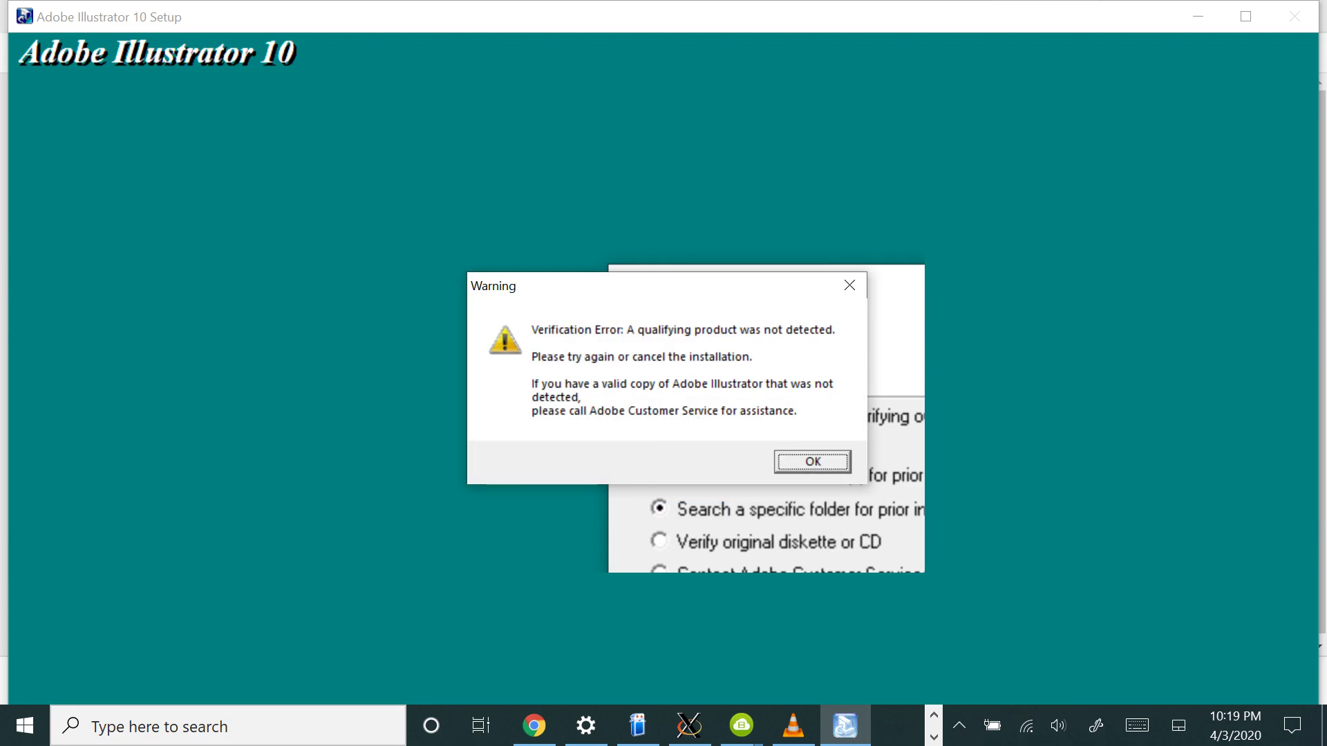
Dismiss the verification error and browse the folder tree to Downloads\Adobe Illustrator 8.0
key("Return")
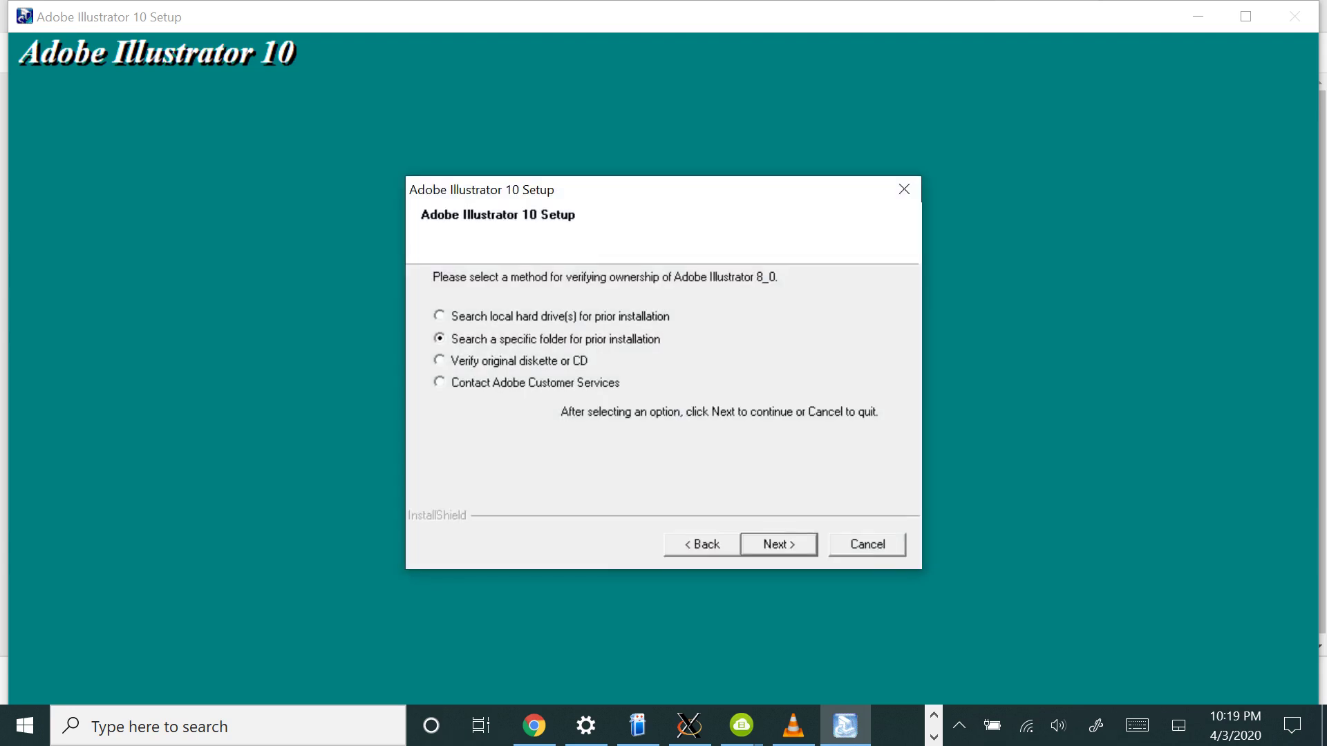
key("Return")
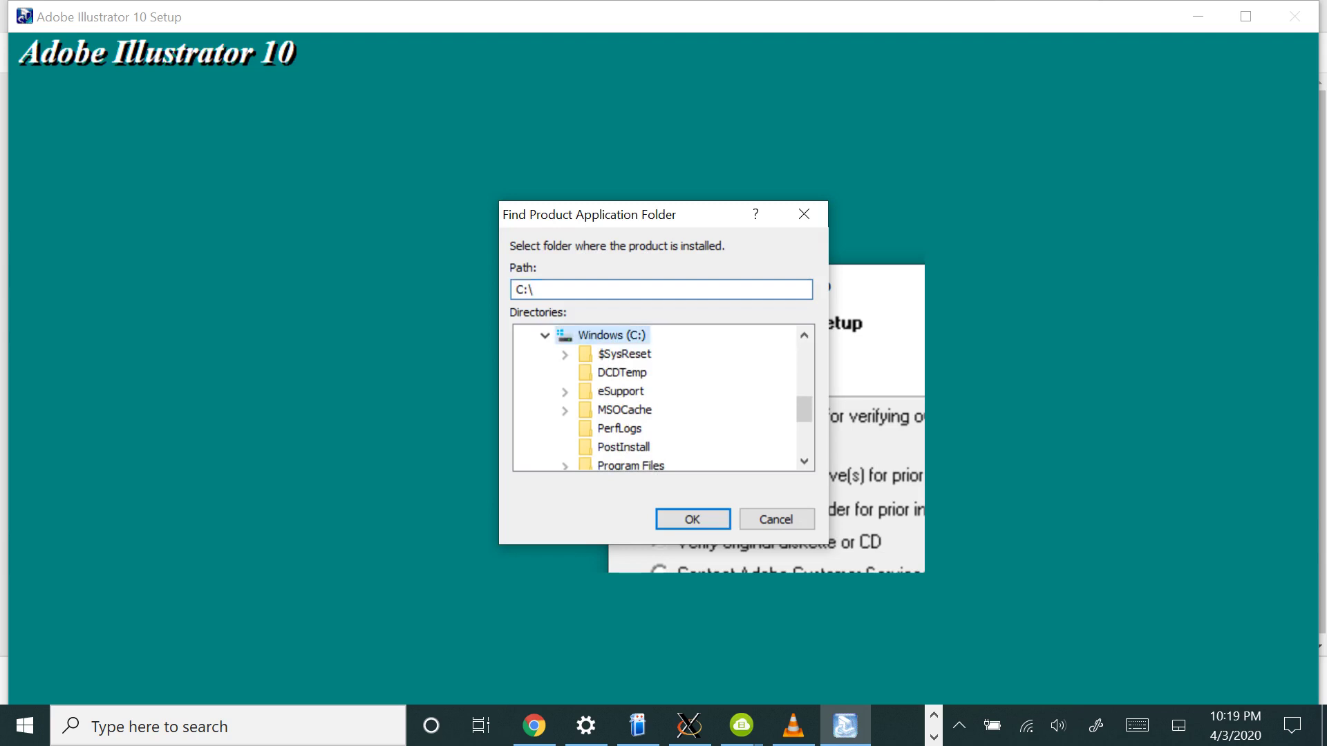
key("Down")
key("Left")
key("Left")
key("Up")
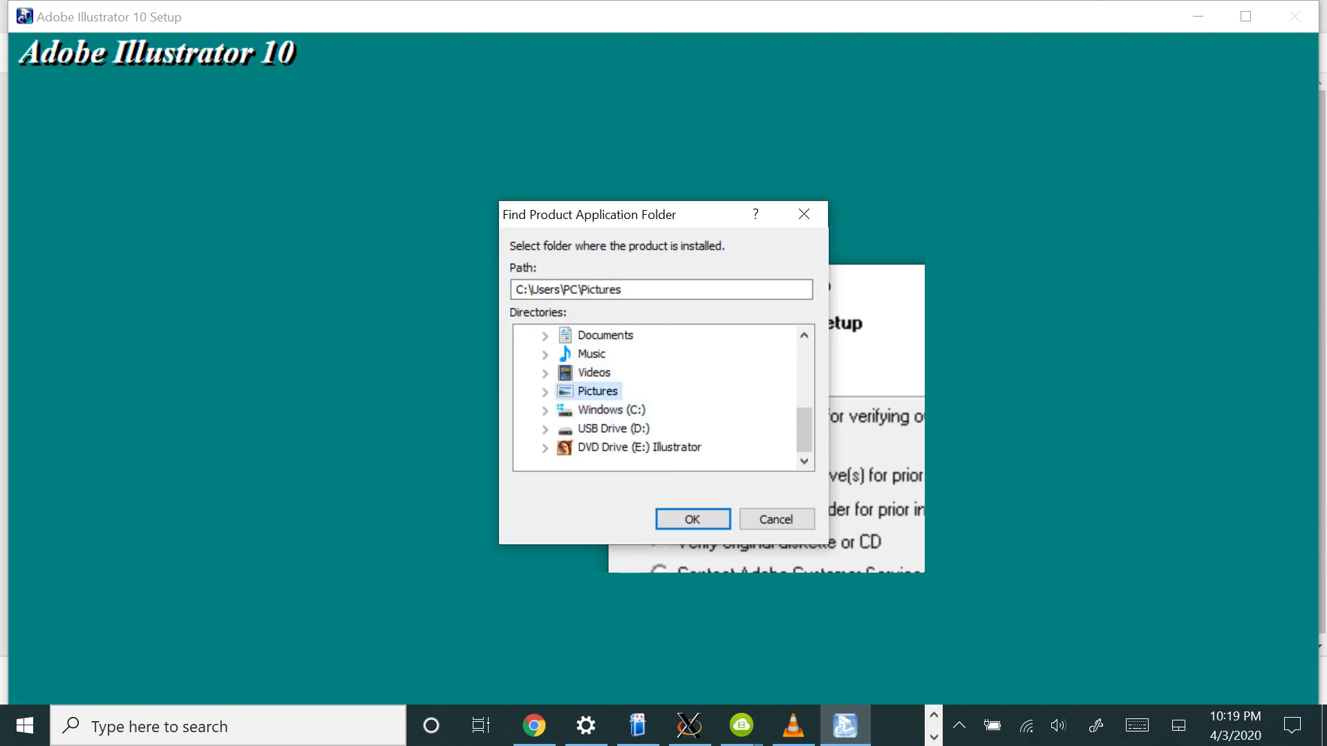
key("Up")
key("Up")
key("Up")
key("Down")
key("Right")
key("Right")
key("Down")
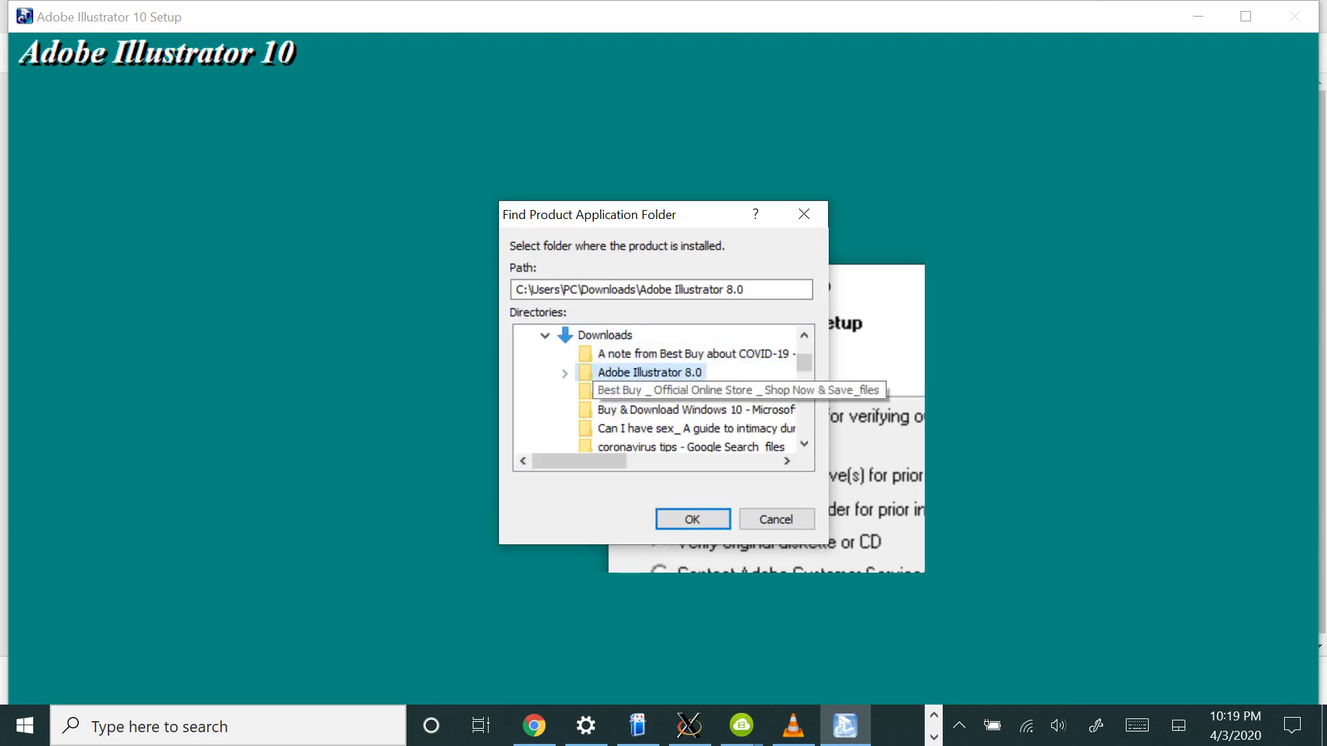
key("Up")
key("Down")
key("Right")
Submit Files\ARCHIVE\Illustrator as the product folder, dismiss the failed verification, and quit setup
key("Right")
key("Right")
key("Down")
key("Right")
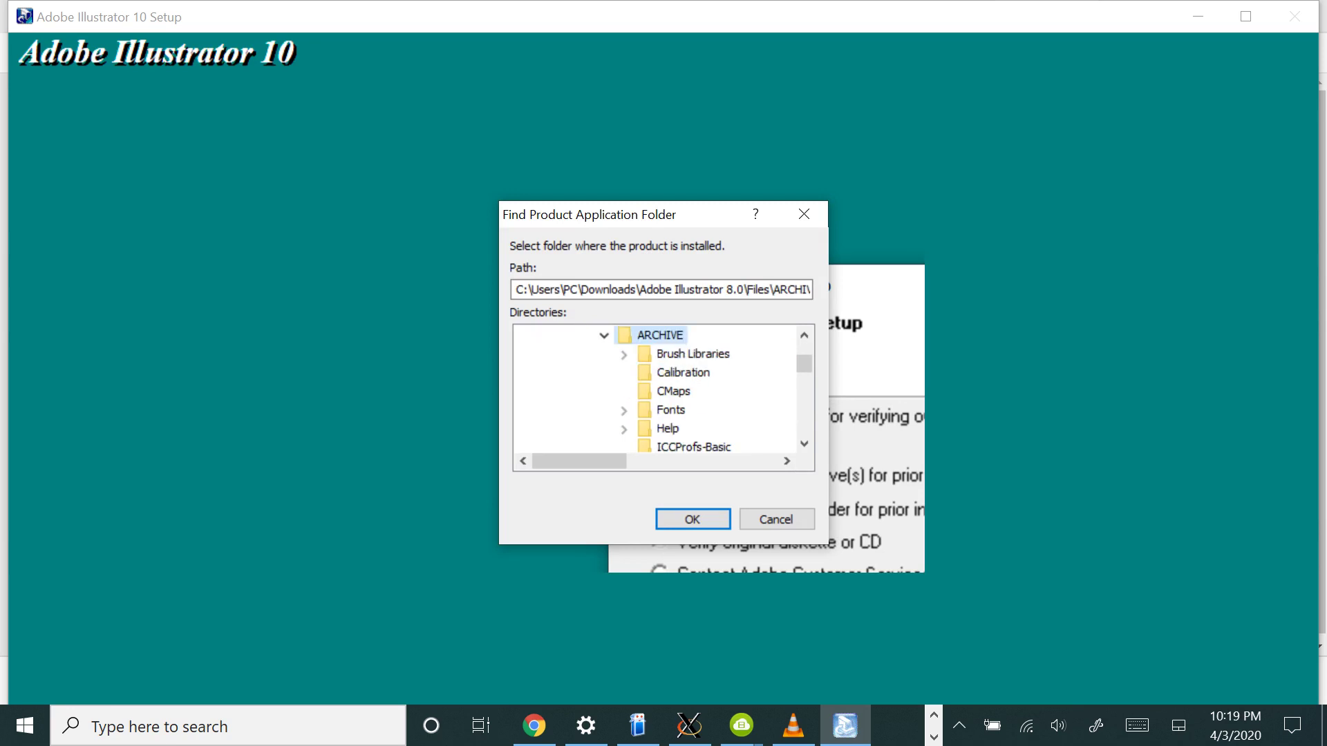
key("Right")
key("Down")
key("Down")
key("Down")
key("Down")
key("Down")
key("Down")
key("Down")
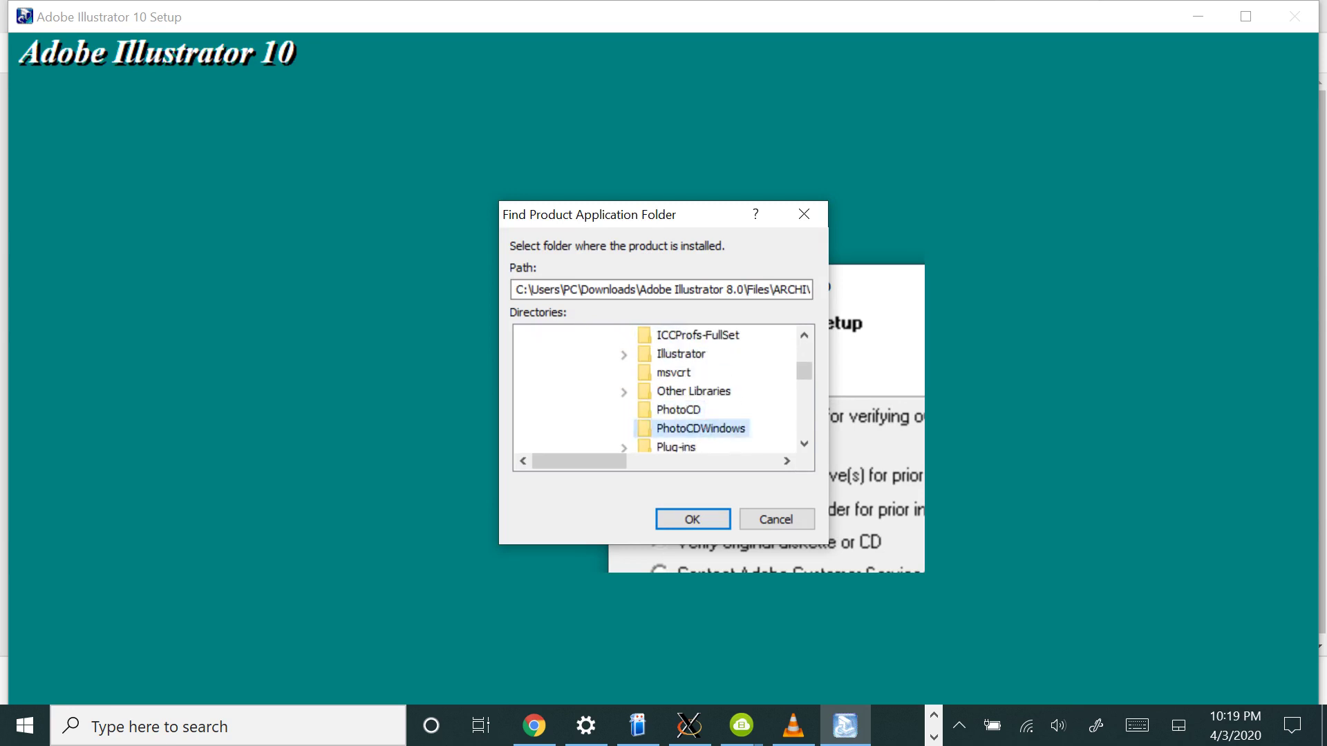
key("Up")
key("Up")
key("Up")
key("Up")
key("Right")
key("Down")
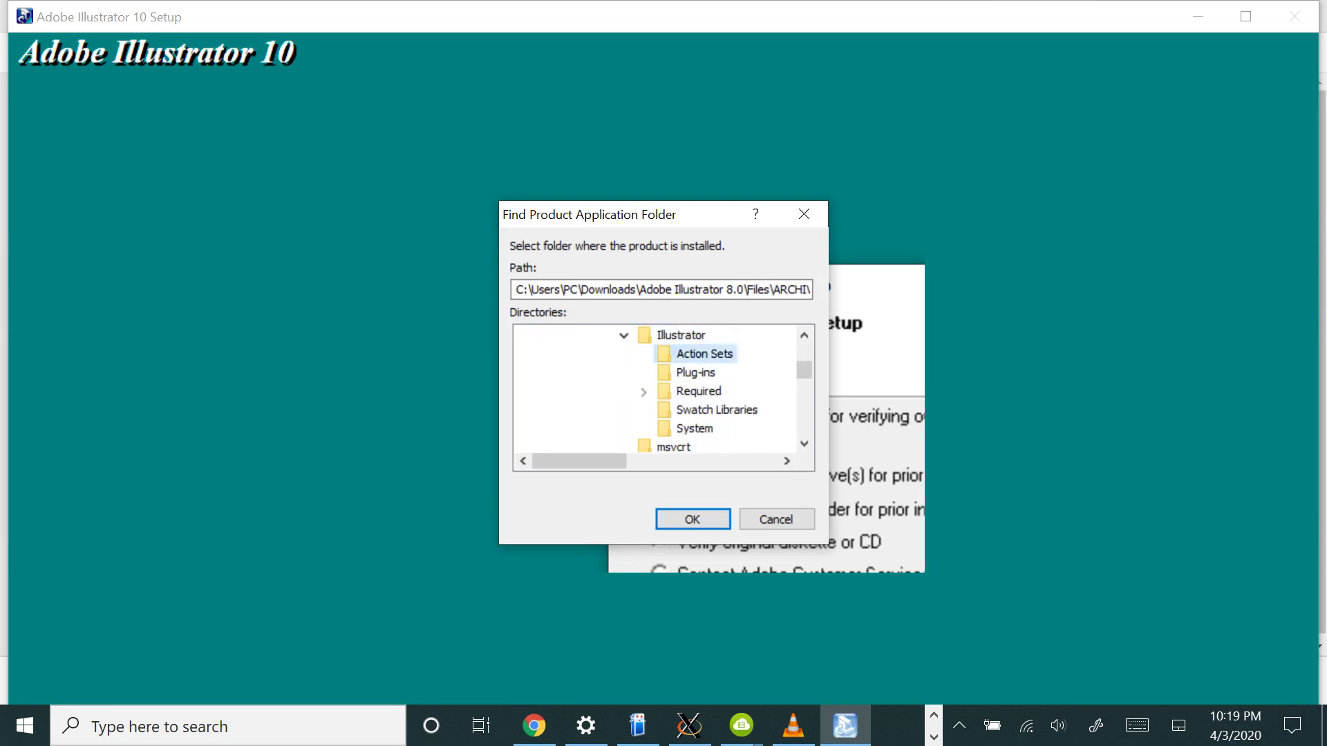
key("Down")
key("Up")
key("Up")
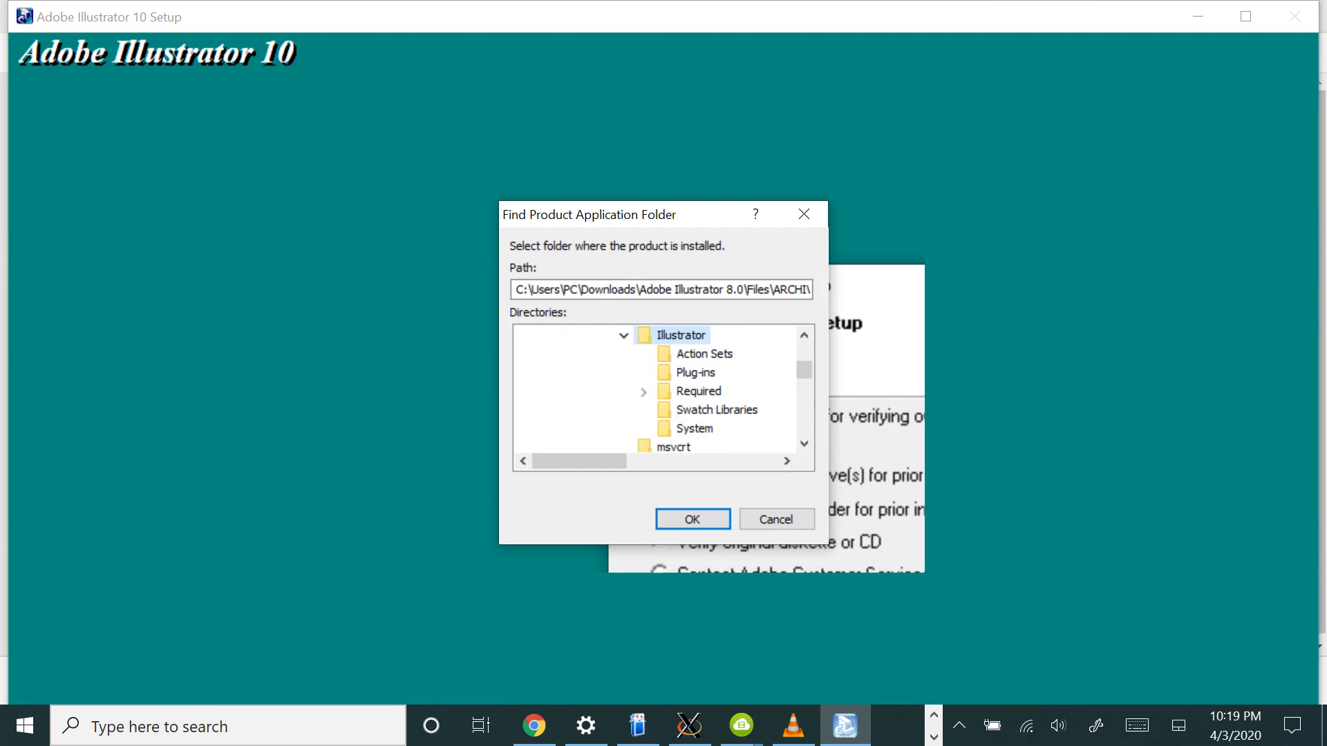
key("Return")
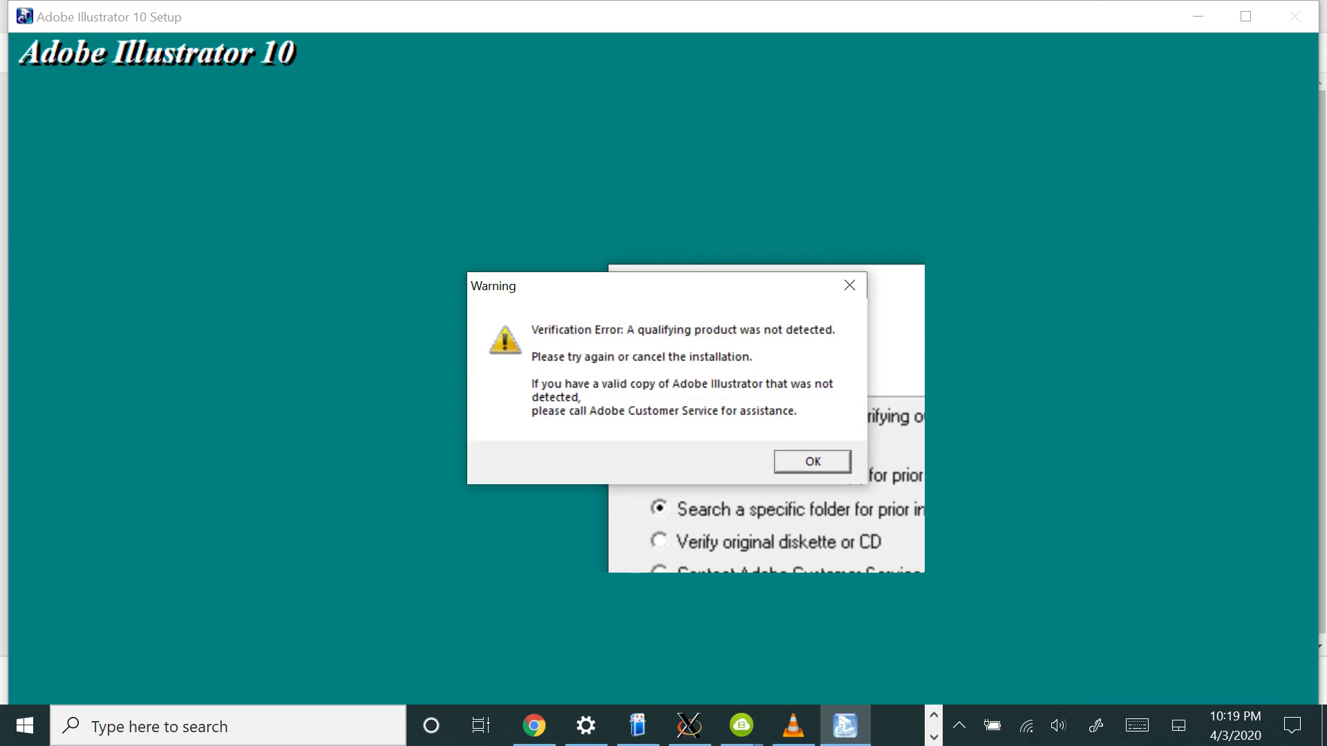
key("Return")
key("Tab")
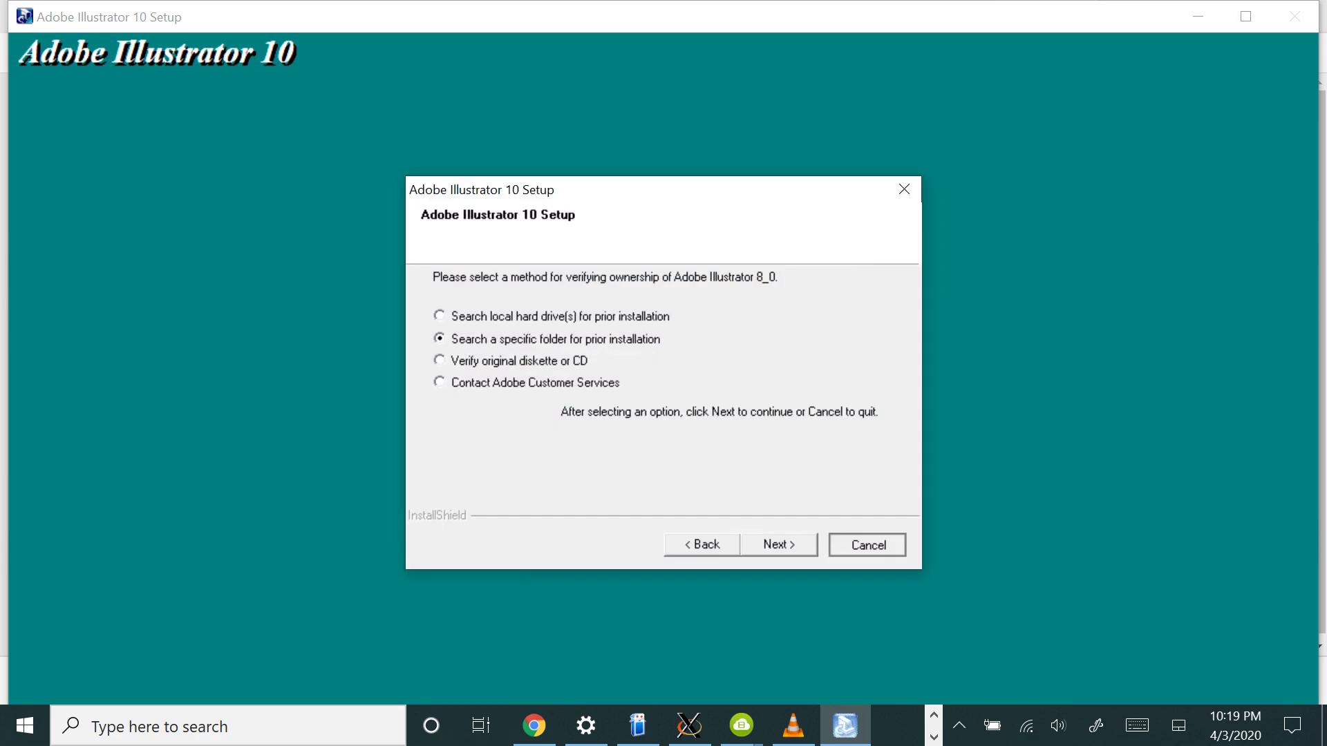
key("Return")
Confirm exiting the Illustrator 10 setup and show the contents of USB Drive (D:)
key("Tab")
key("Return")
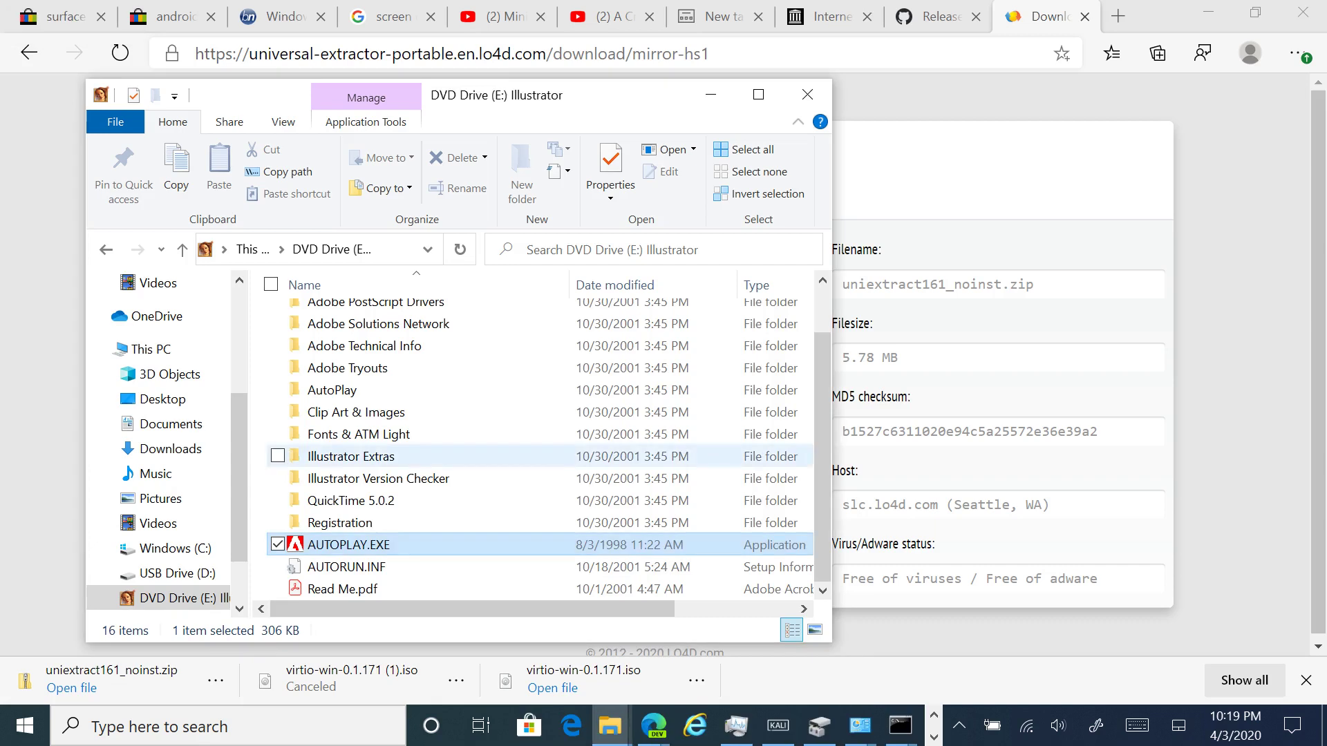
left_click(177, 573)
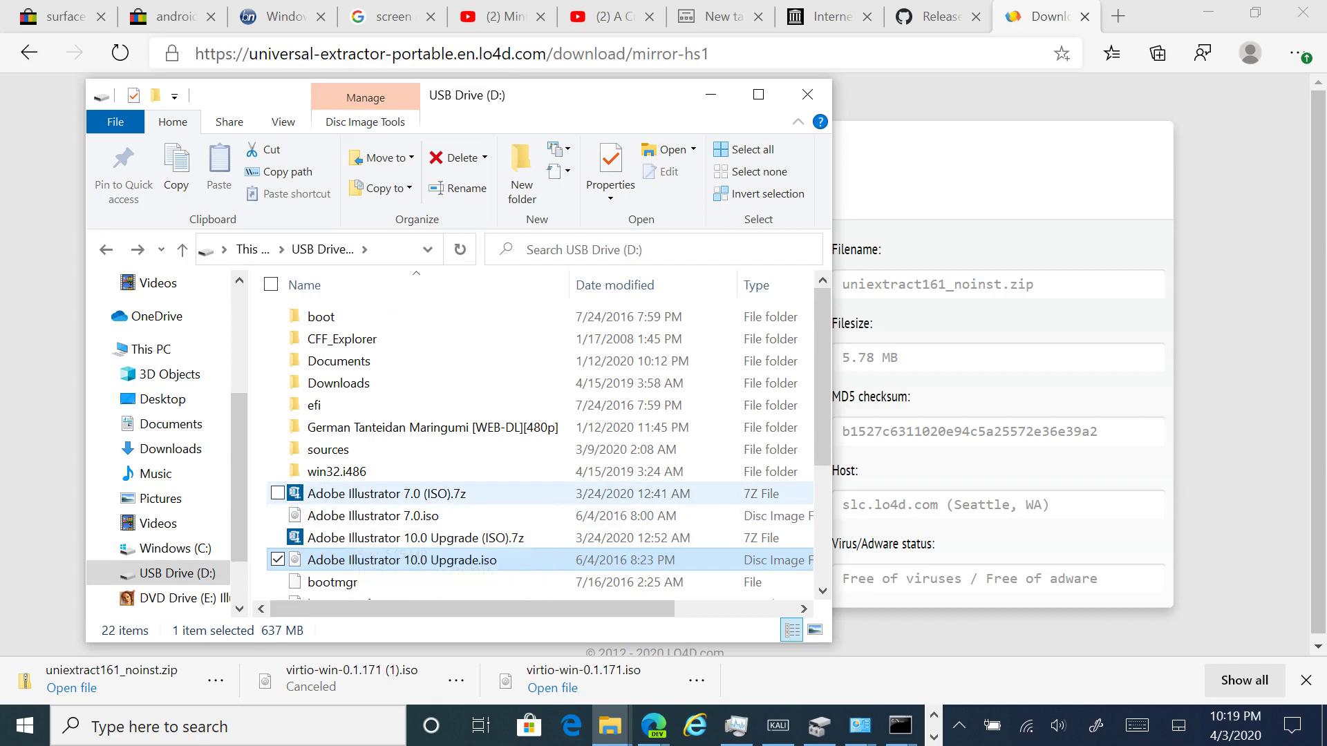
Browse the USB Drive (D:) files, then switch from File Explorer back to the browser
key("Down")
key("Down")
key("Down")
key("Down")
key("Down")
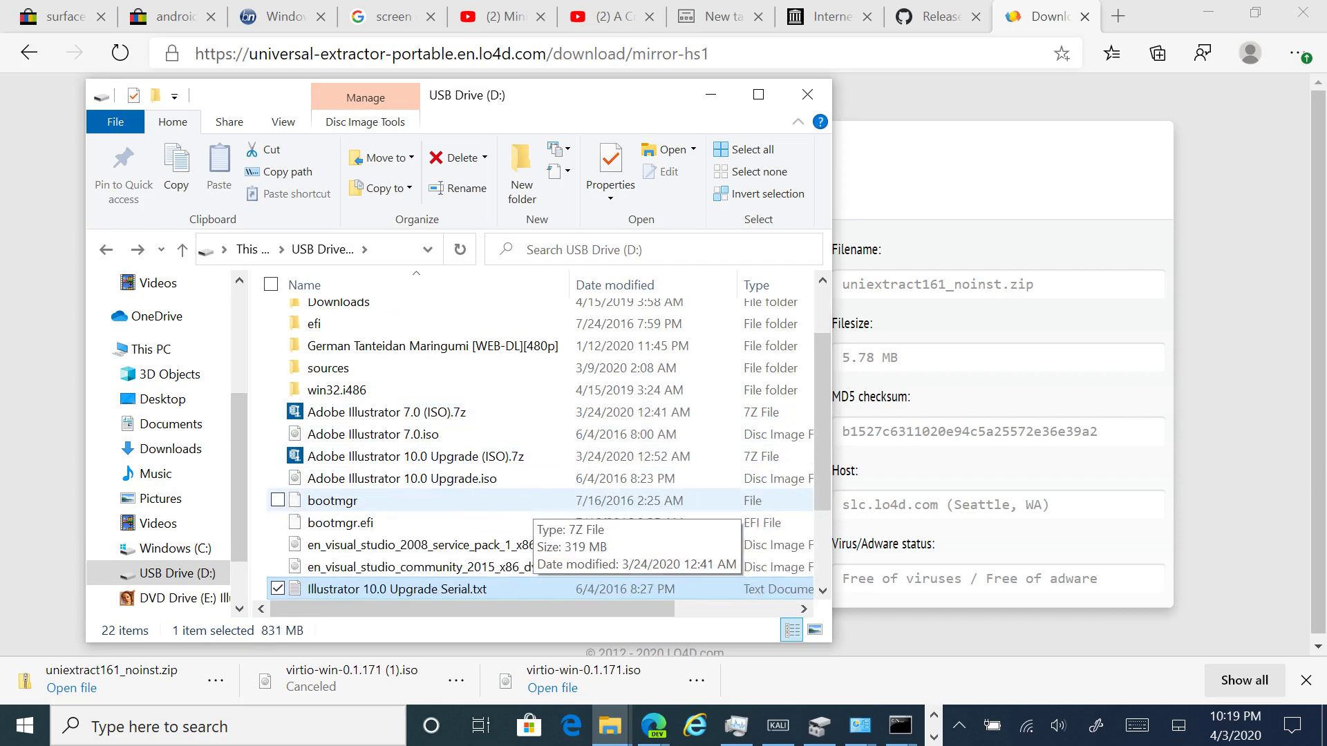
key("Up")
key("Up")
key("Up")
key("Up")
key("Up")
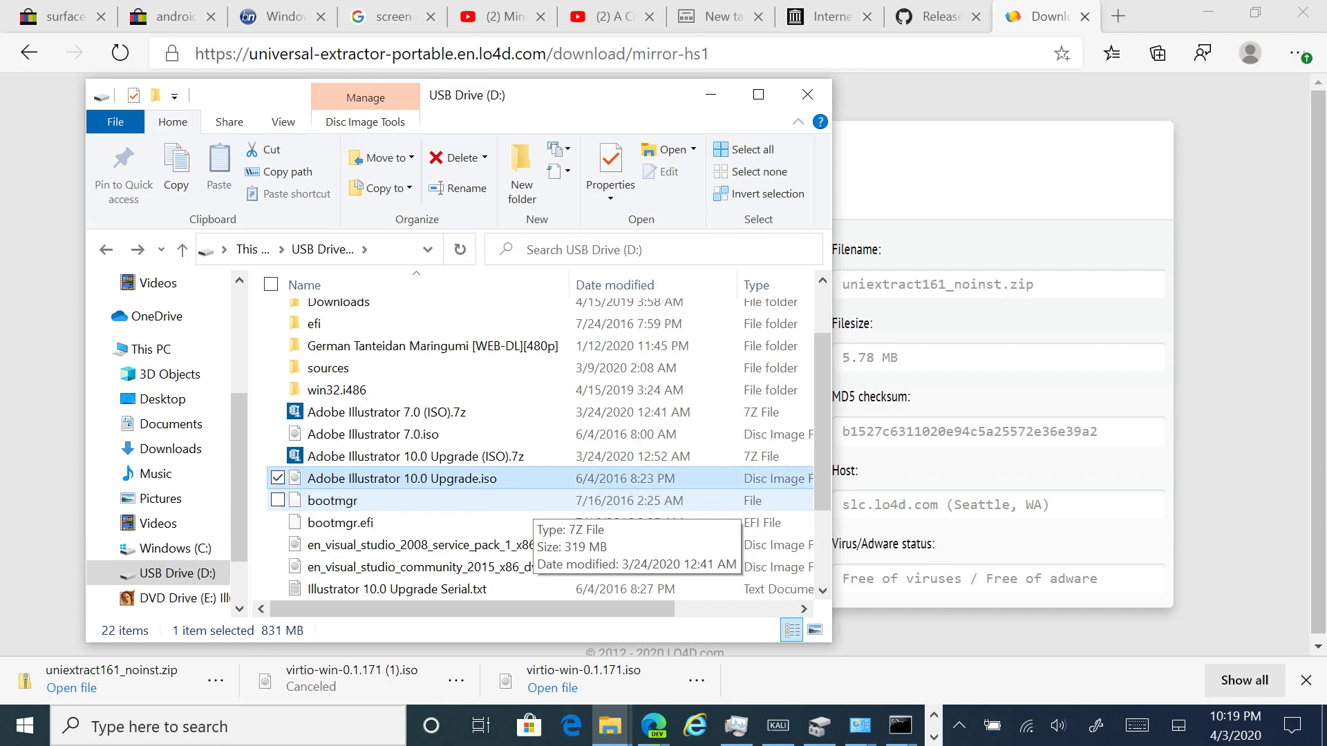
key("Up")
key("Up")
key("Up")
key("Up")
key("Up")
key("Up")
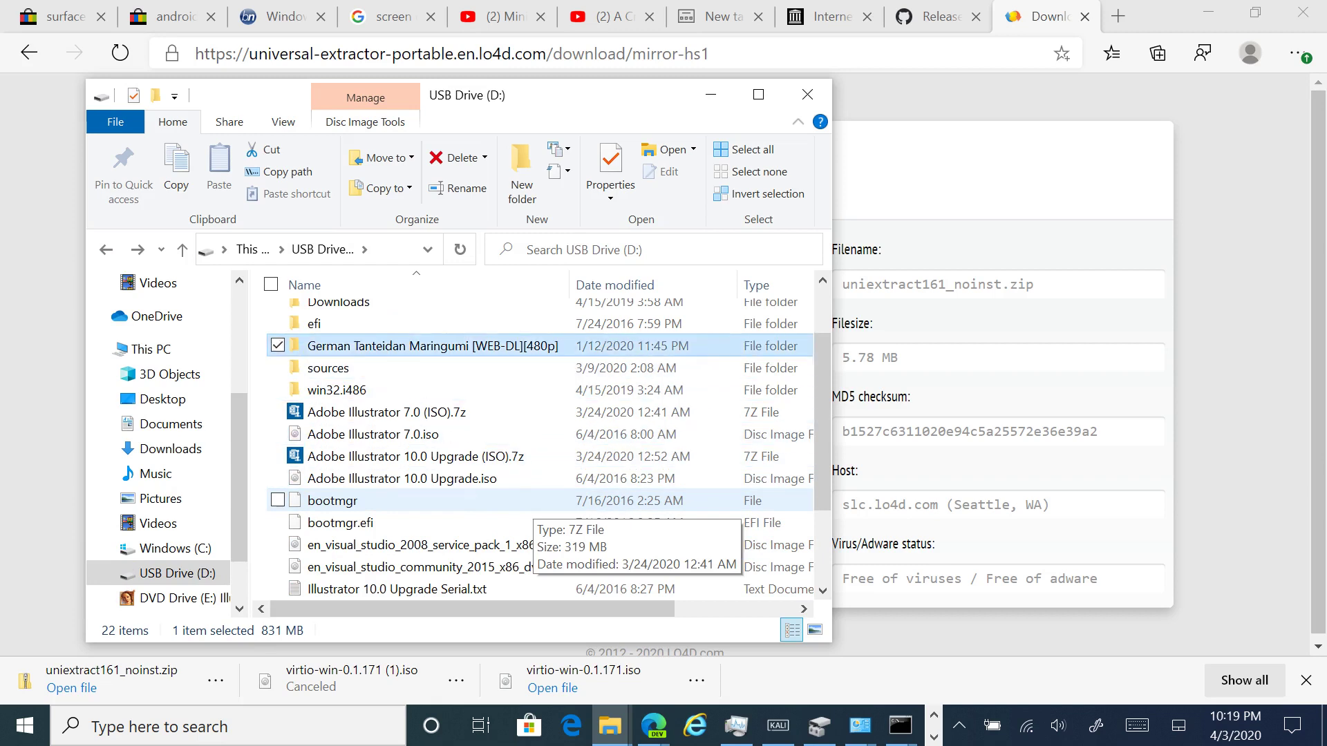
key("Up")
key("Down")
key("Down")
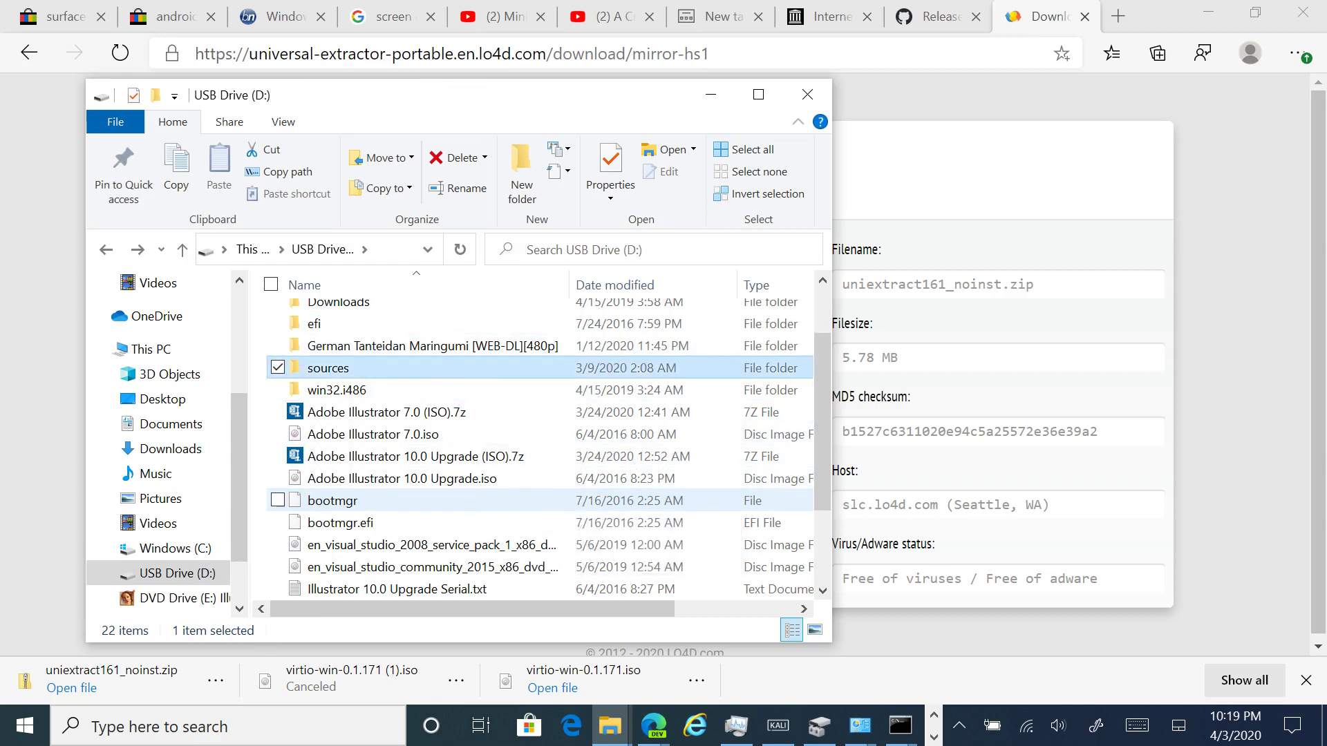
key("Down")
key("Down")
key("Down")
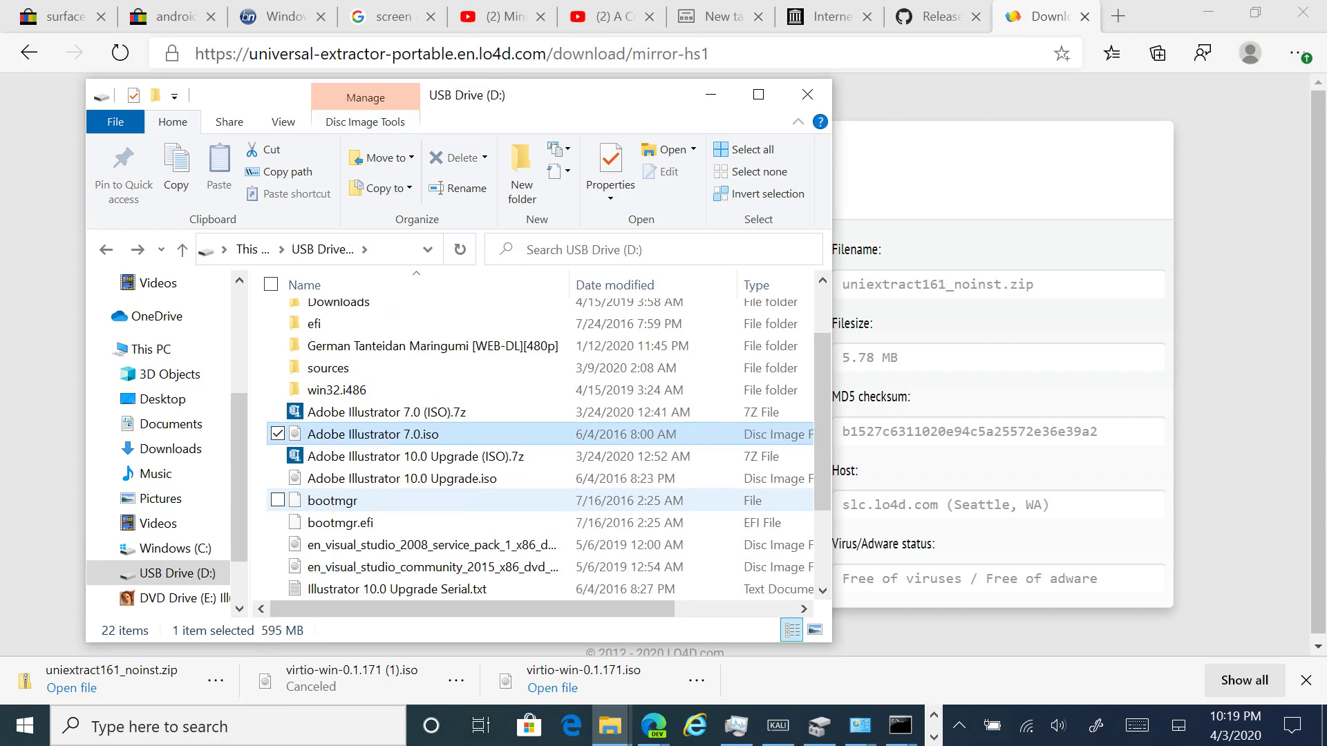
key("Down")
key("Down")
key("Down")
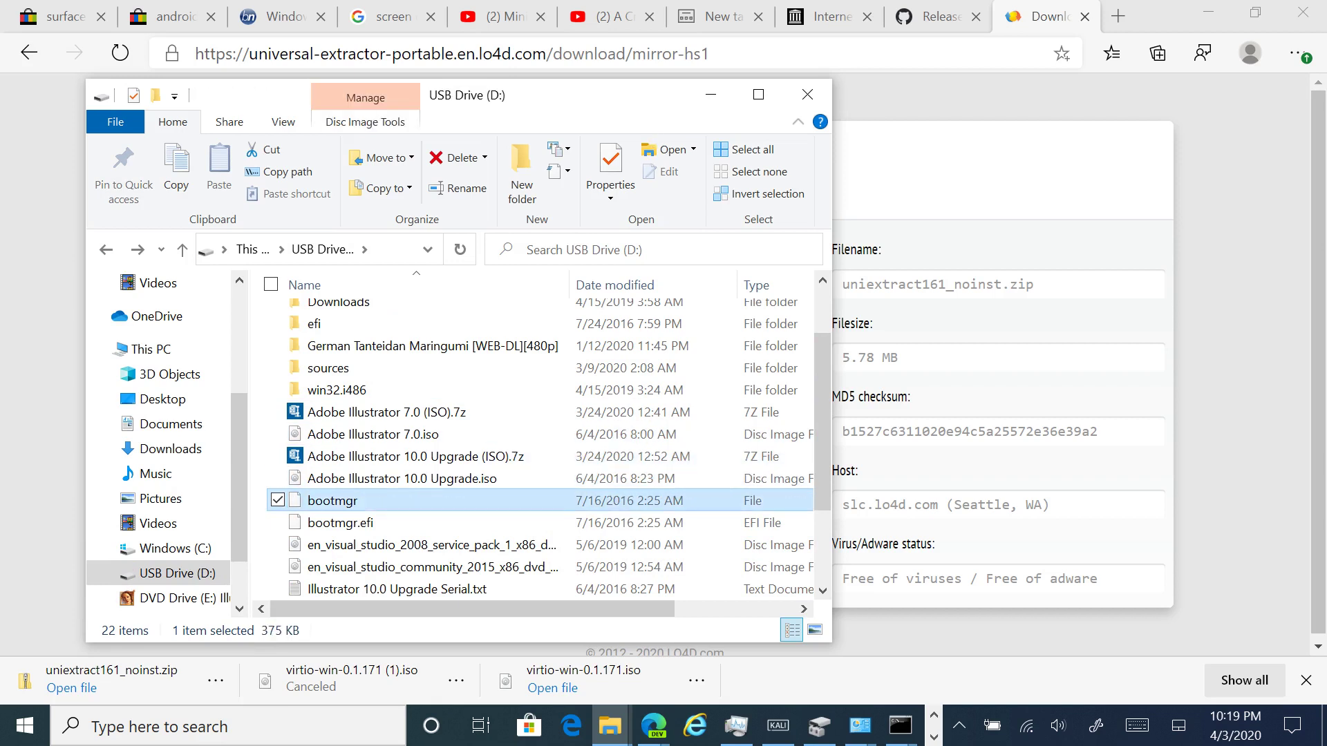
key("Down")
key("Down")
key("Down")
key("Down")
key("Down")
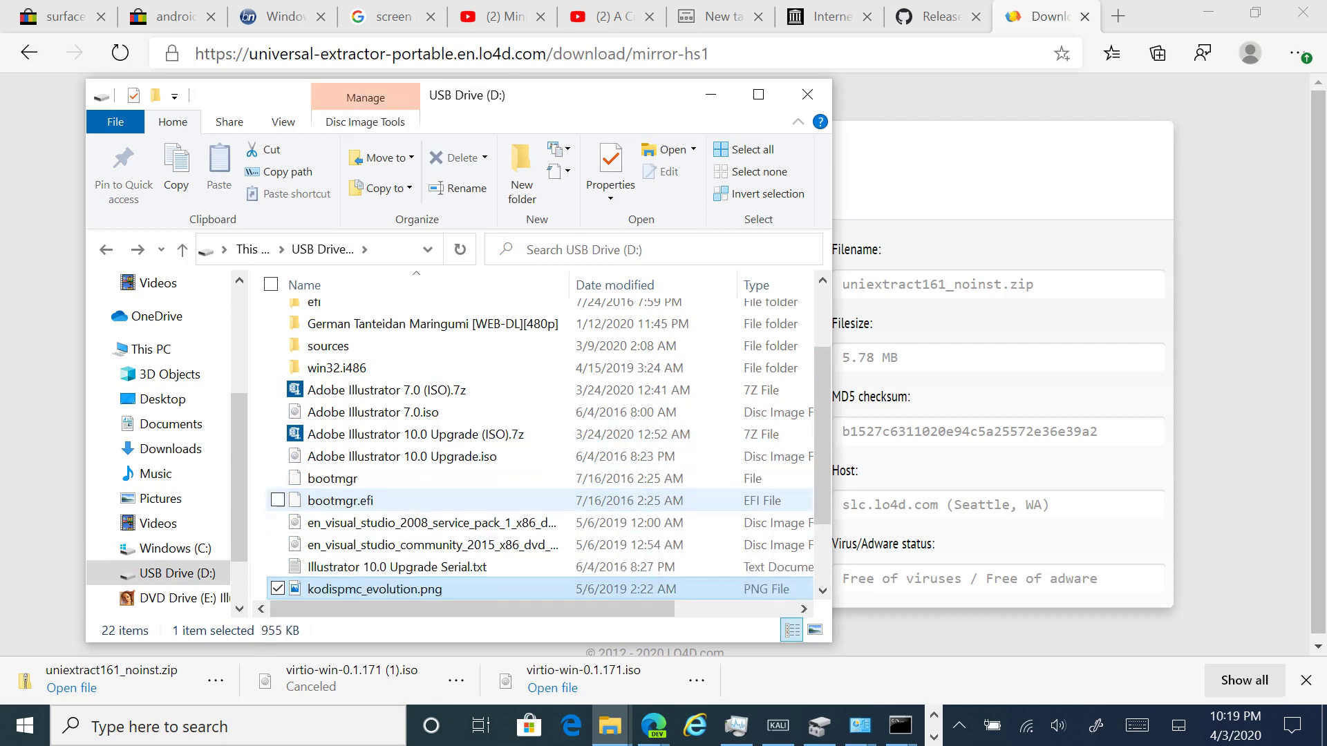
key("Down")
key("Down")
key("Down")
key("Down")
key("Up")
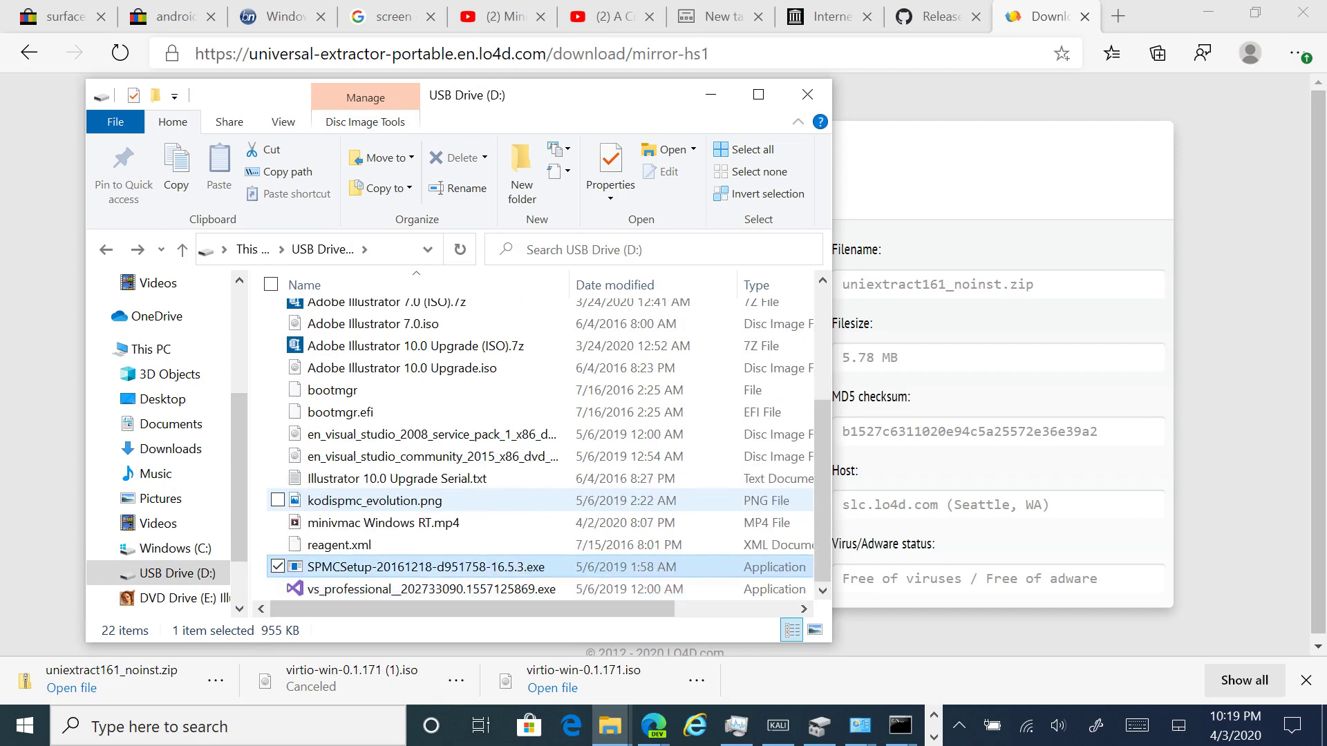
key("Up")
key("Up")
key("Up")
key("Up")
key("Up")
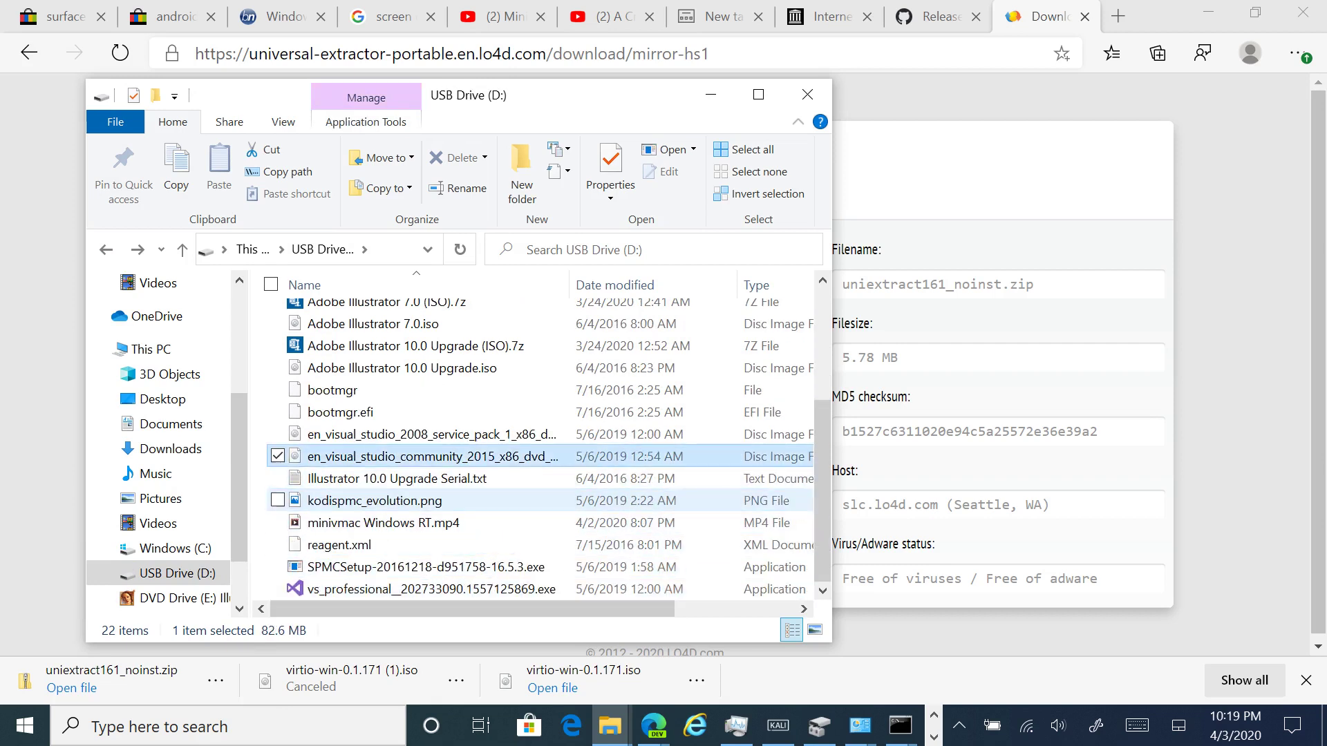
key("Up")
key("Up")
key("Up")
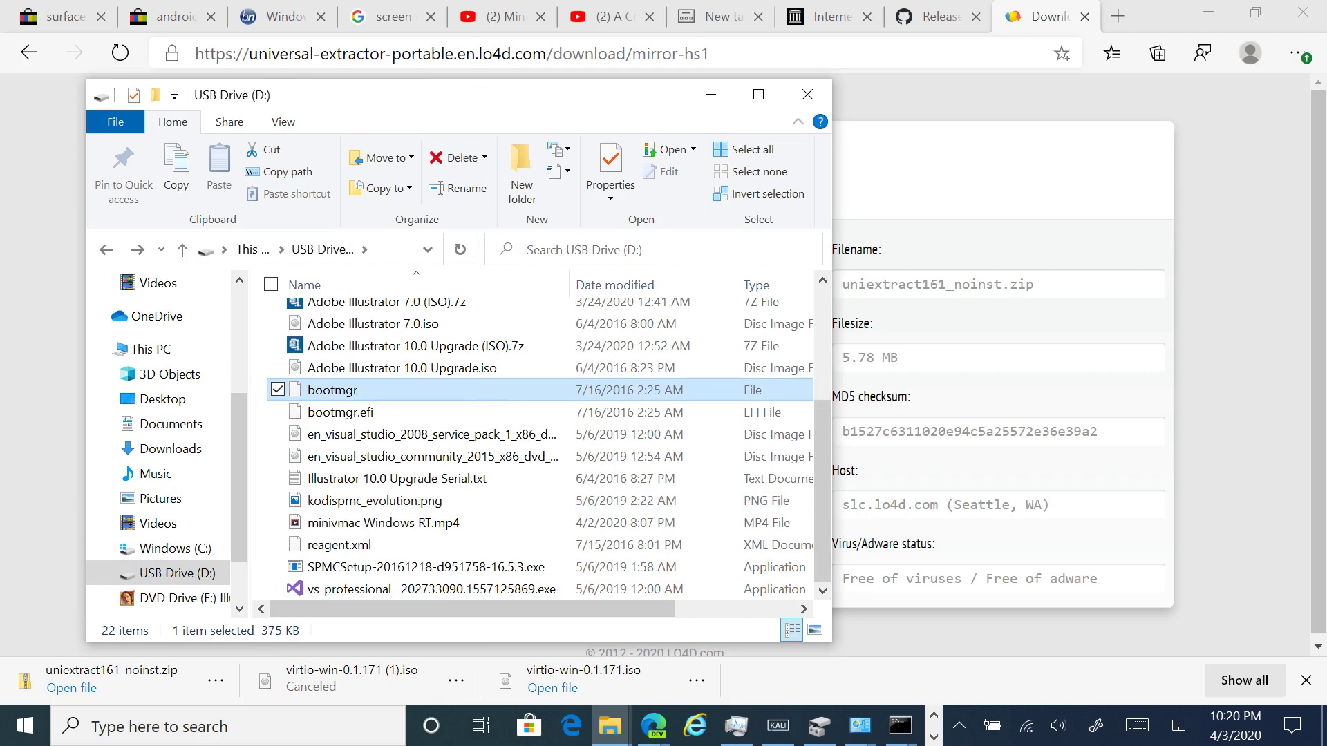
key("alt+Tab")
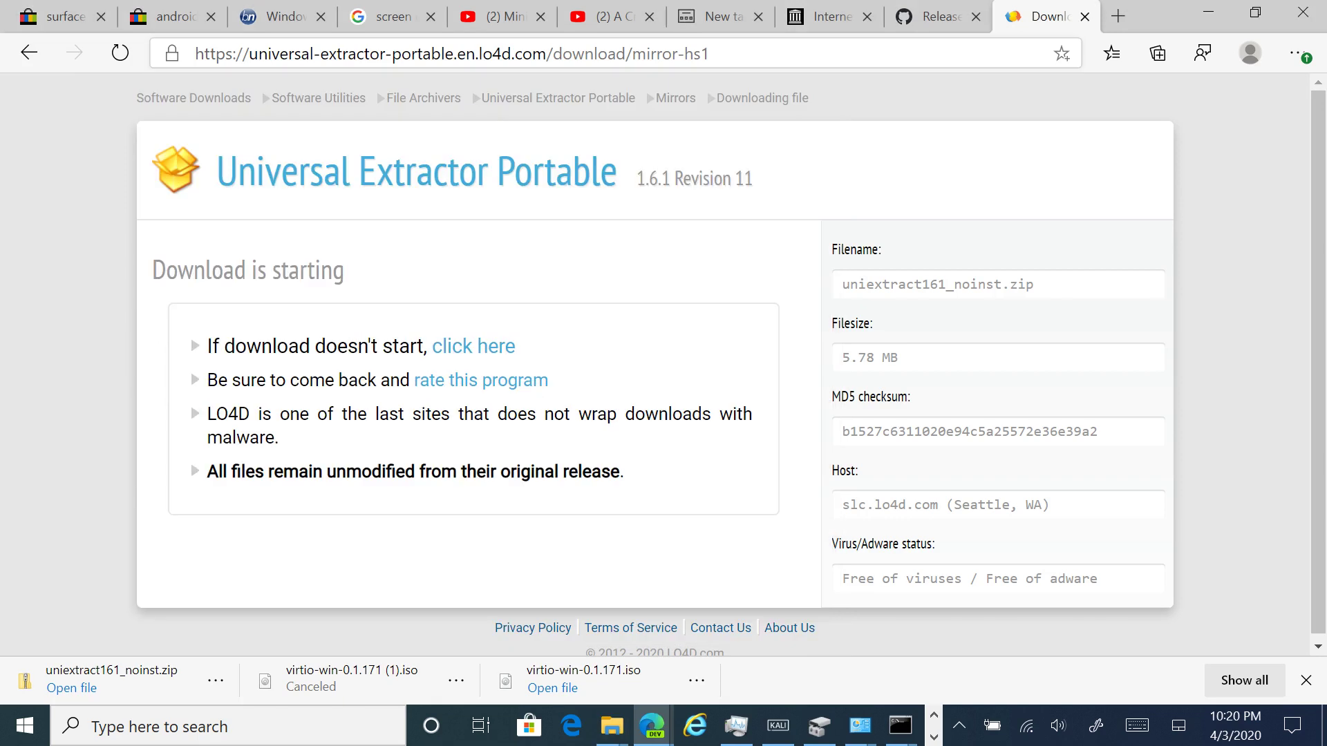
Go to winworldpc.com and search the site for 'illustrator'
key("ctrl+l")
type("wi")
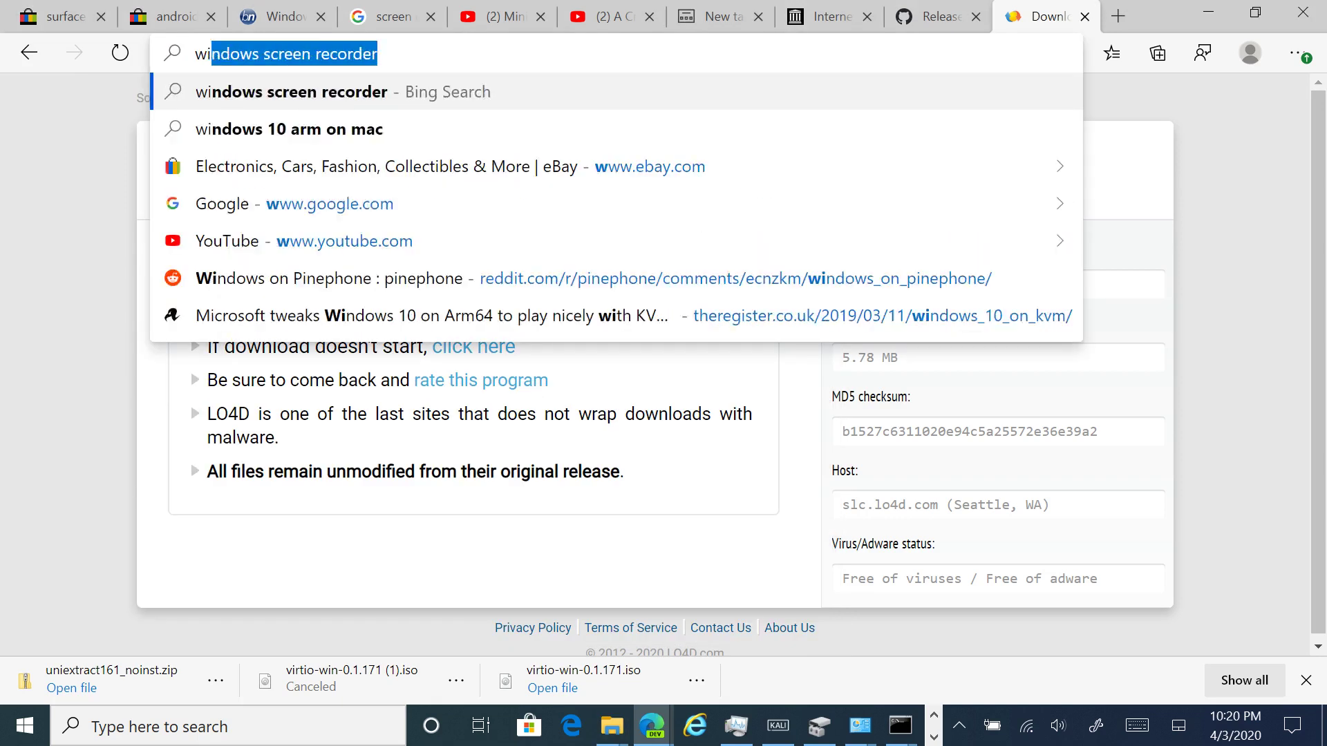
type("nworl")
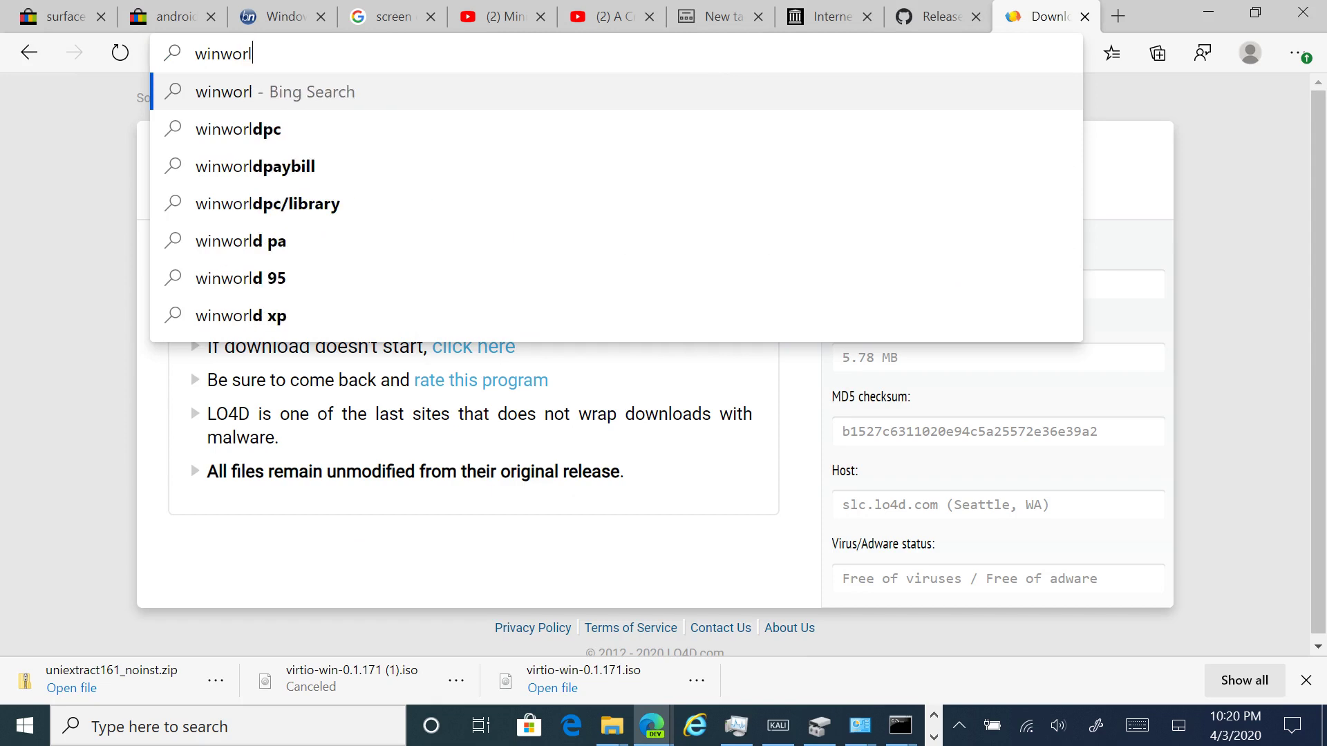
type("dpc")
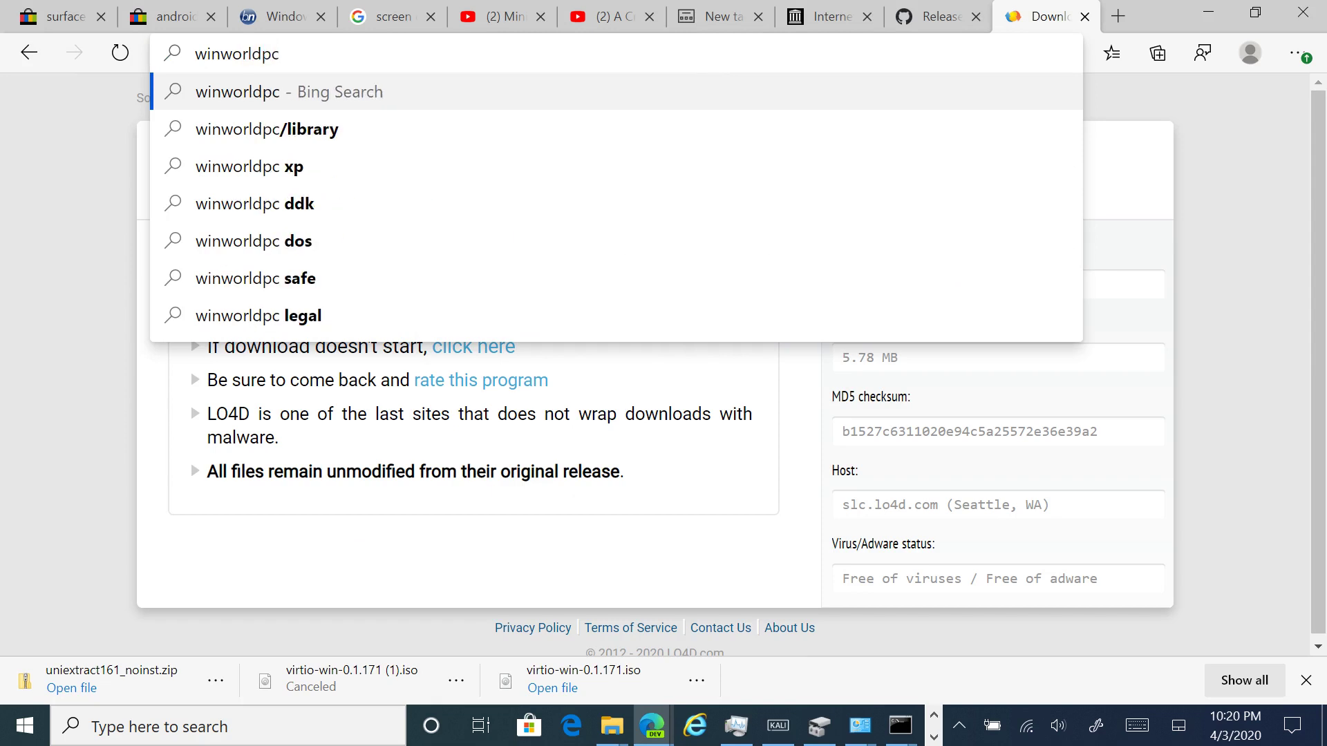
type(".com")
key("Return")
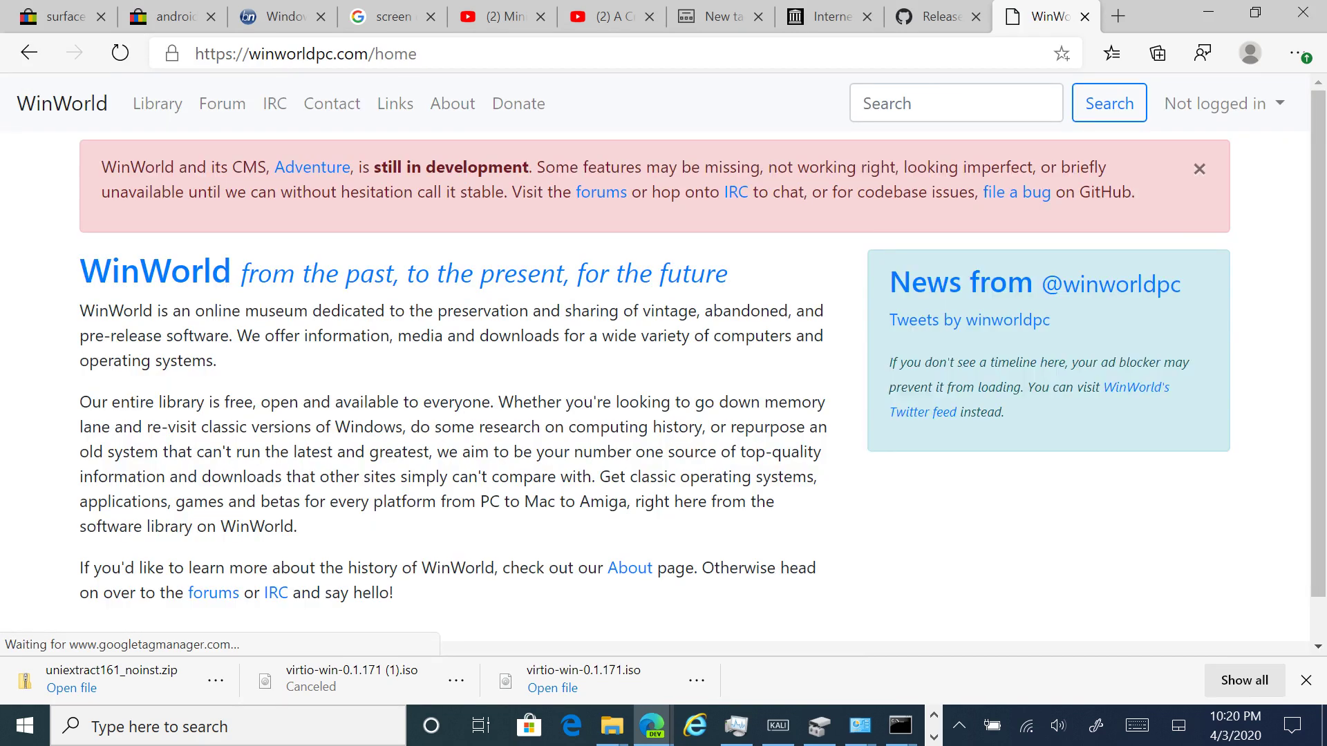
left_click(955, 103)
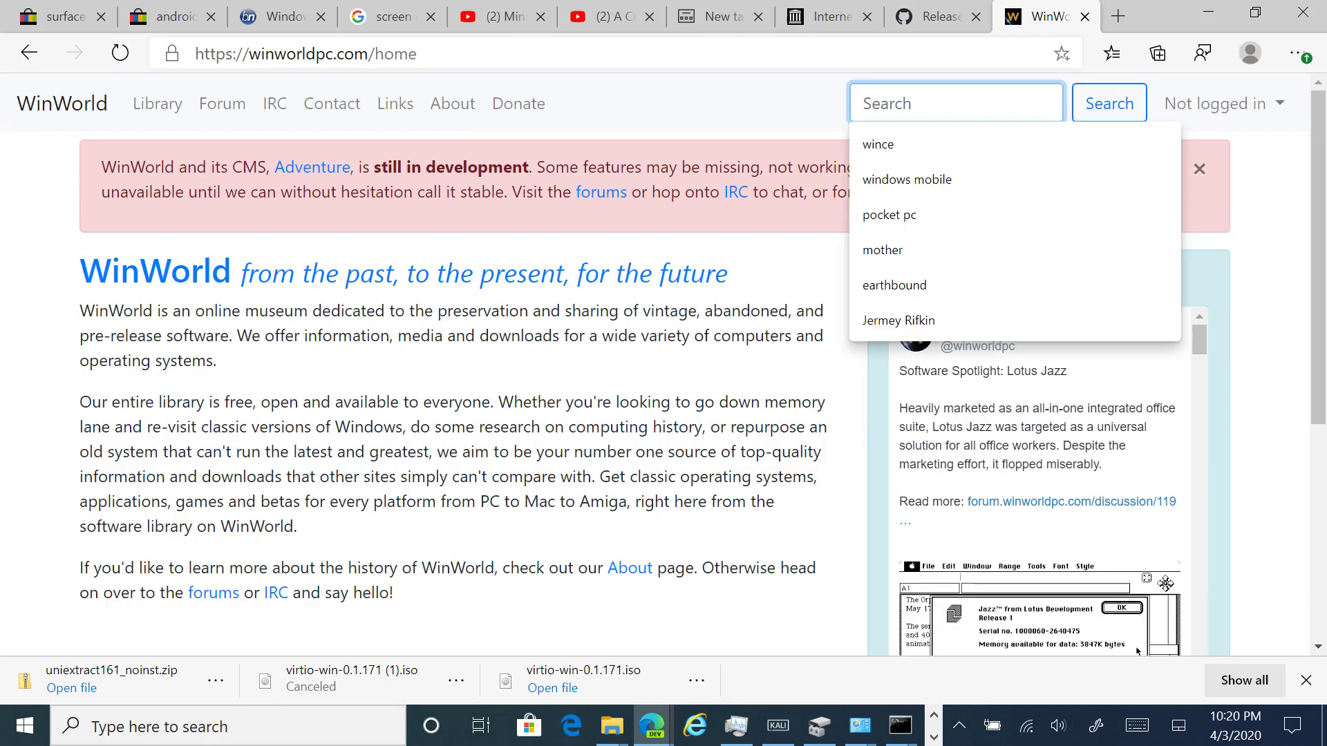
type("illustr")
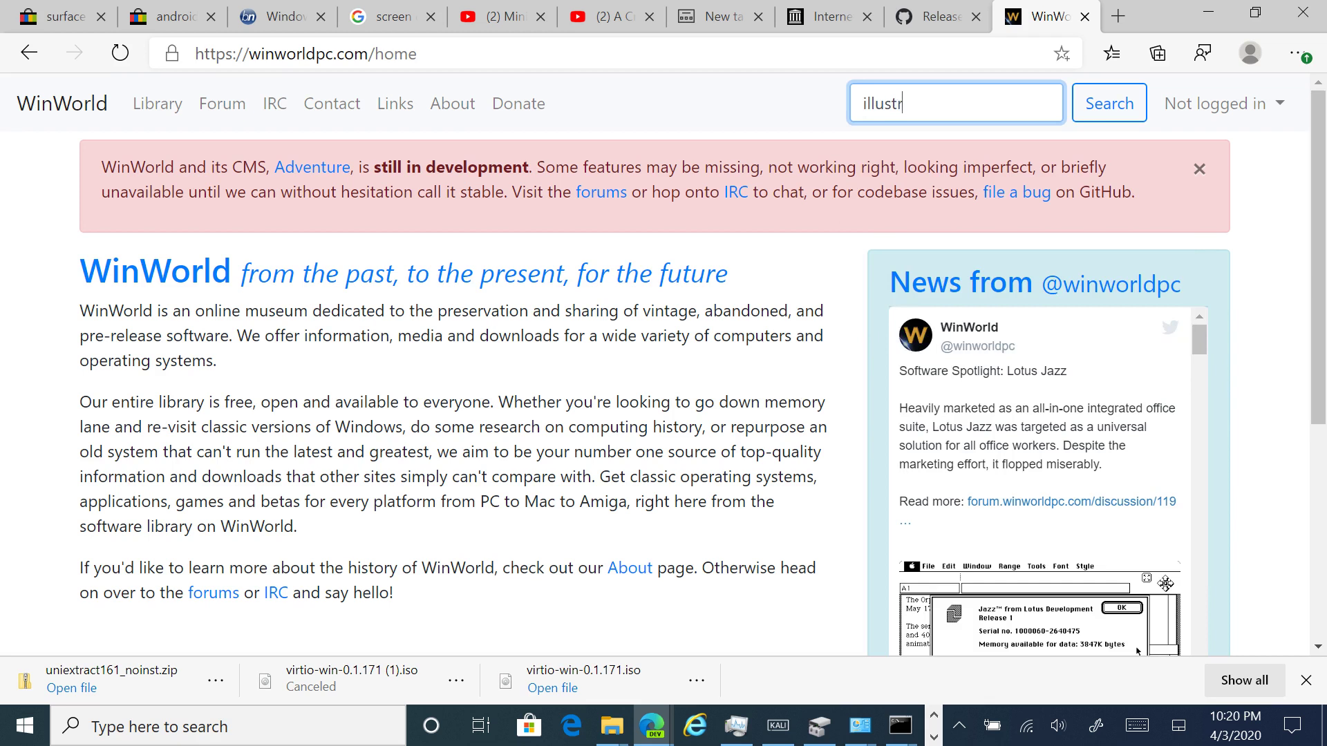
type("ator")
key("Return")
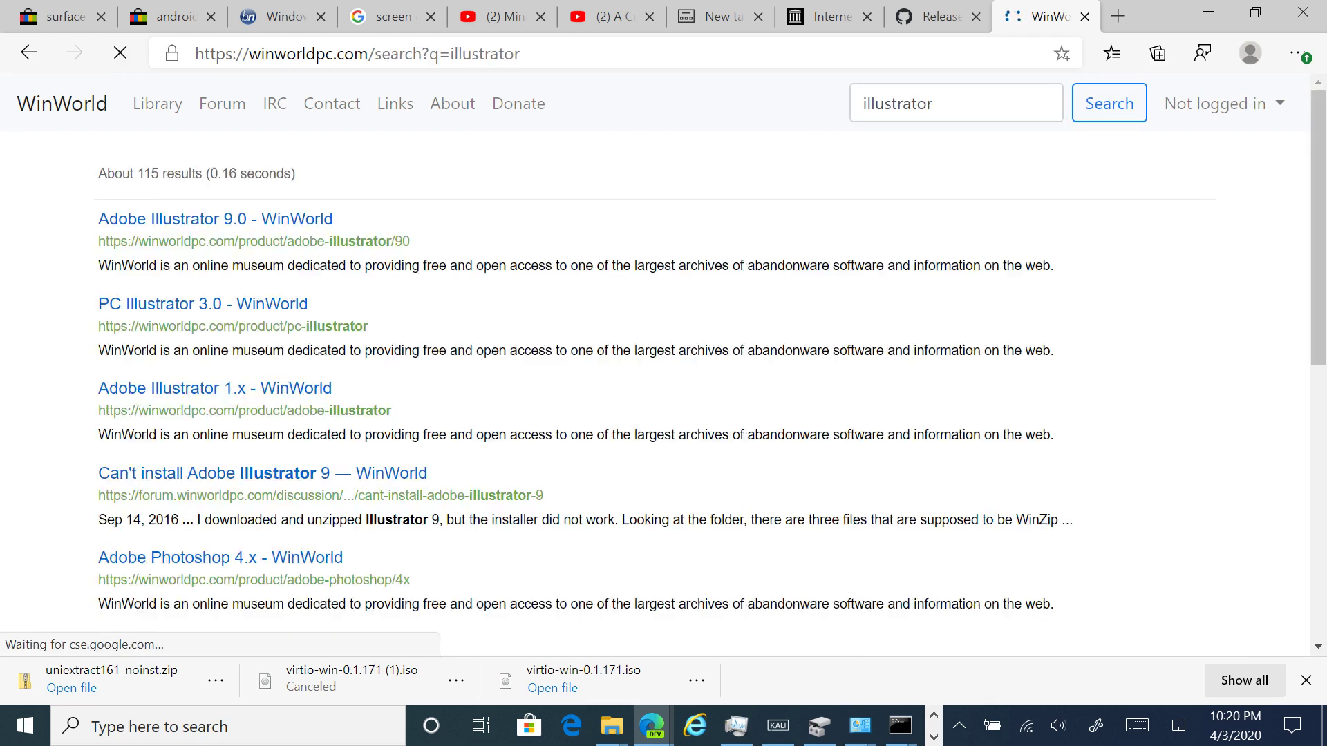
Open the 'Adobe Illustrator 9.0 - WinWorld' entry from the search results
scroll(650, 346, "down", 2)
scroll(649, 346, "down", 1)
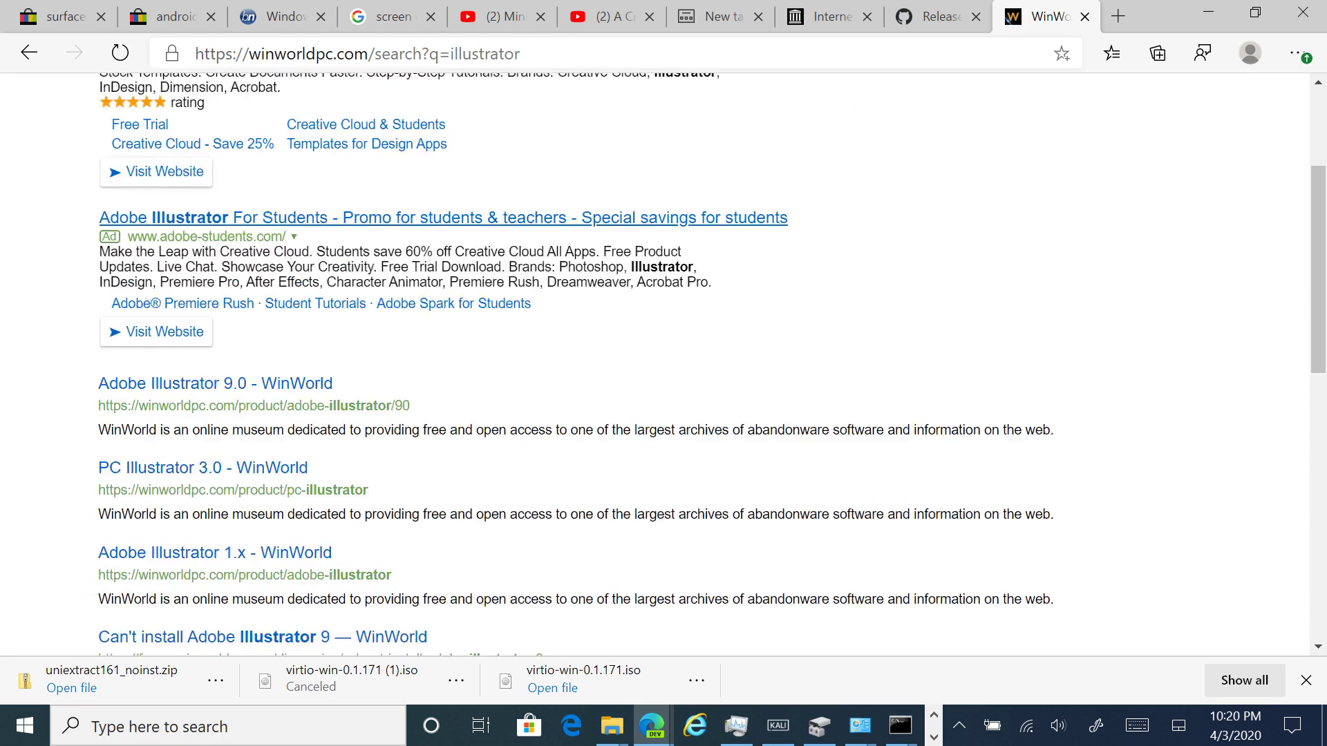
scroll(650, 345, "down", 2)
scroll(650, 345, "down", 1)
scroll(650, 345, "down", 1)
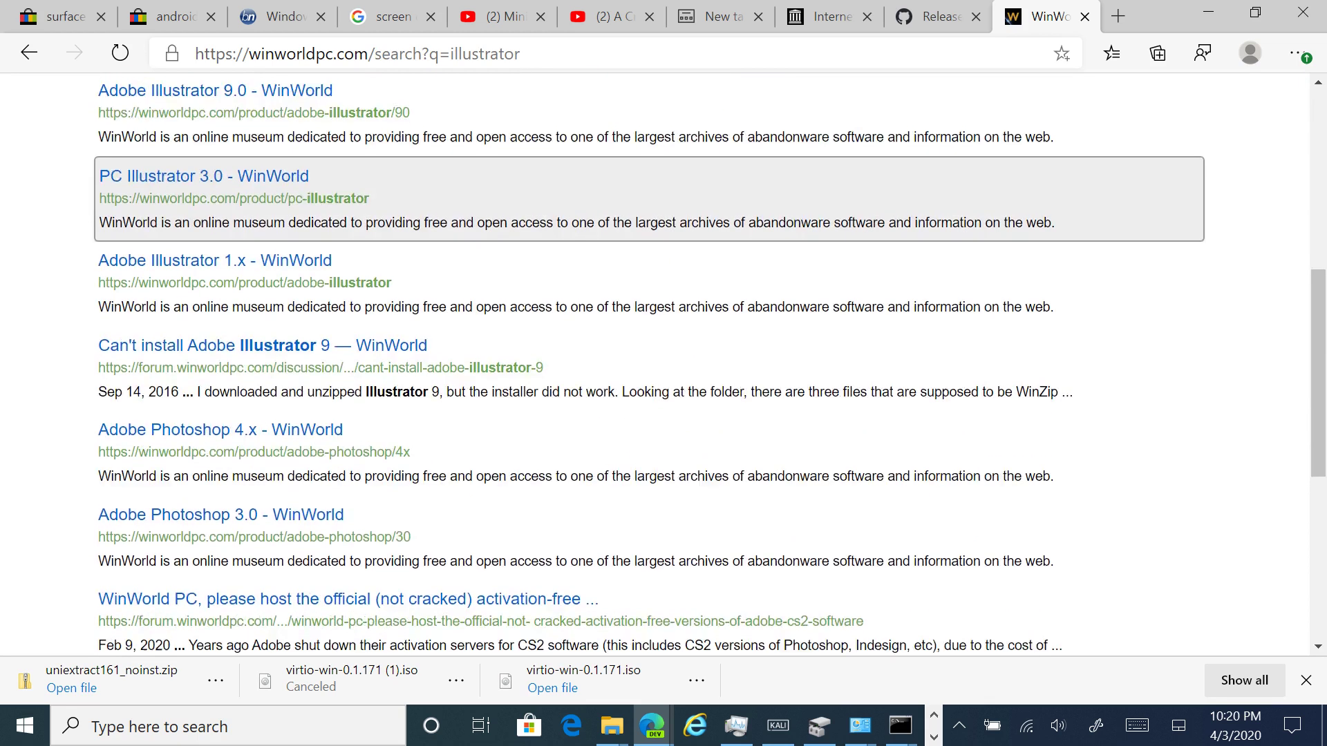
scroll(650, 345, "up", 1)
scroll(649, 346, "down", 2)
scroll(650, 345, "down", 1)
scroll(650, 345, "up", 1)
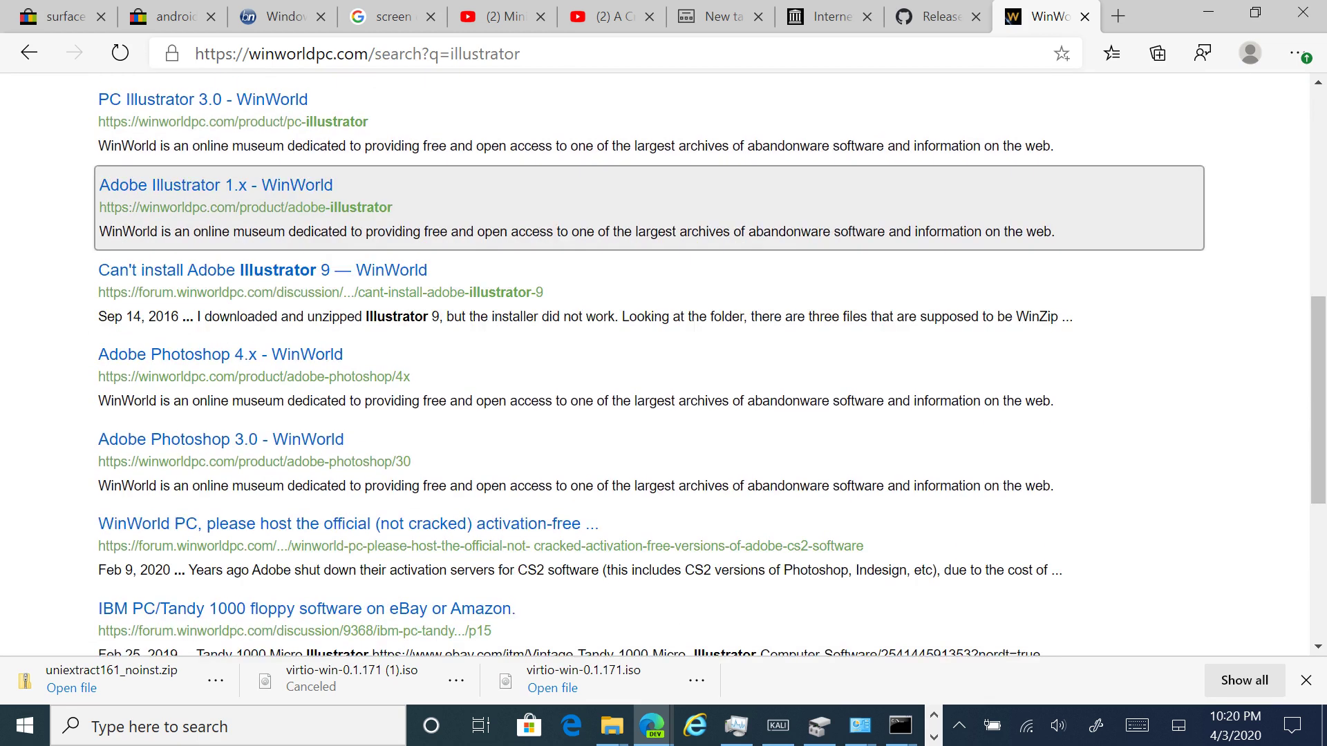
scroll(650, 345, "up", 1)
scroll(650, 346, "up", 2)
scroll(649, 346, "up", 2)
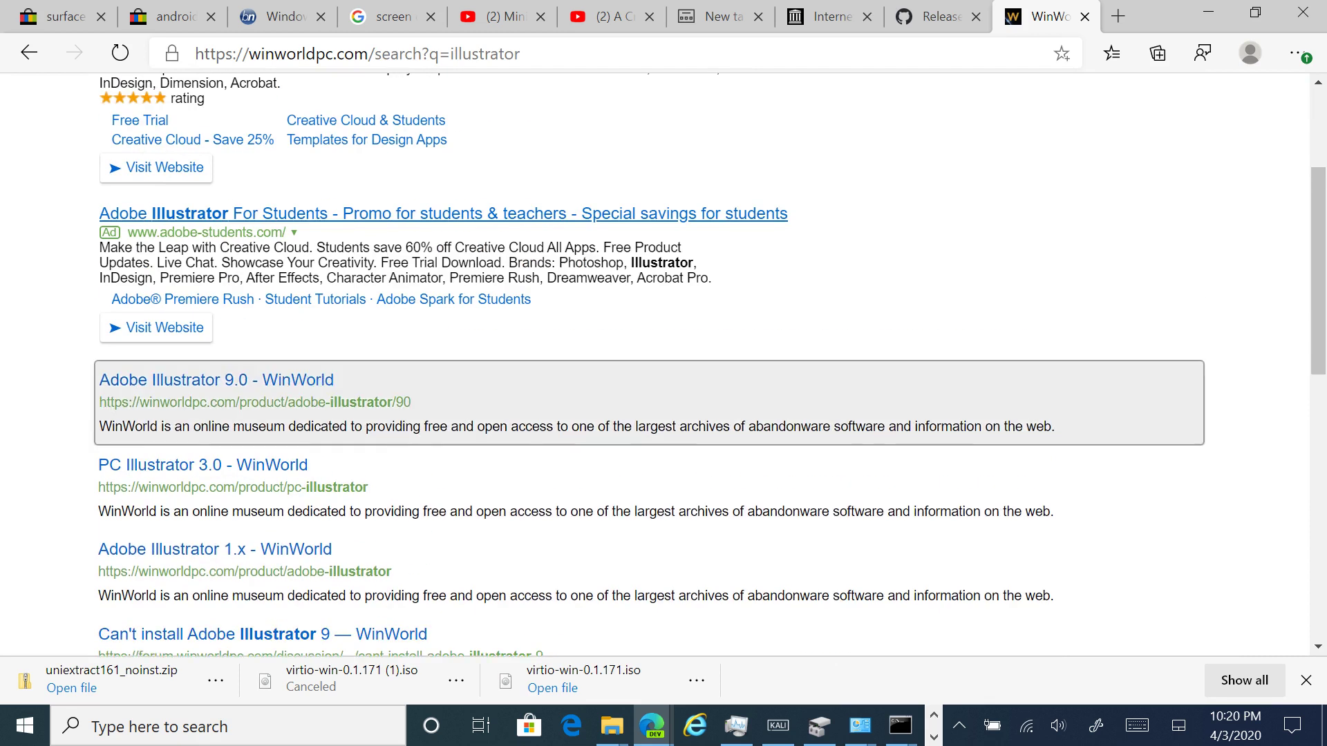
left_click(215, 379)
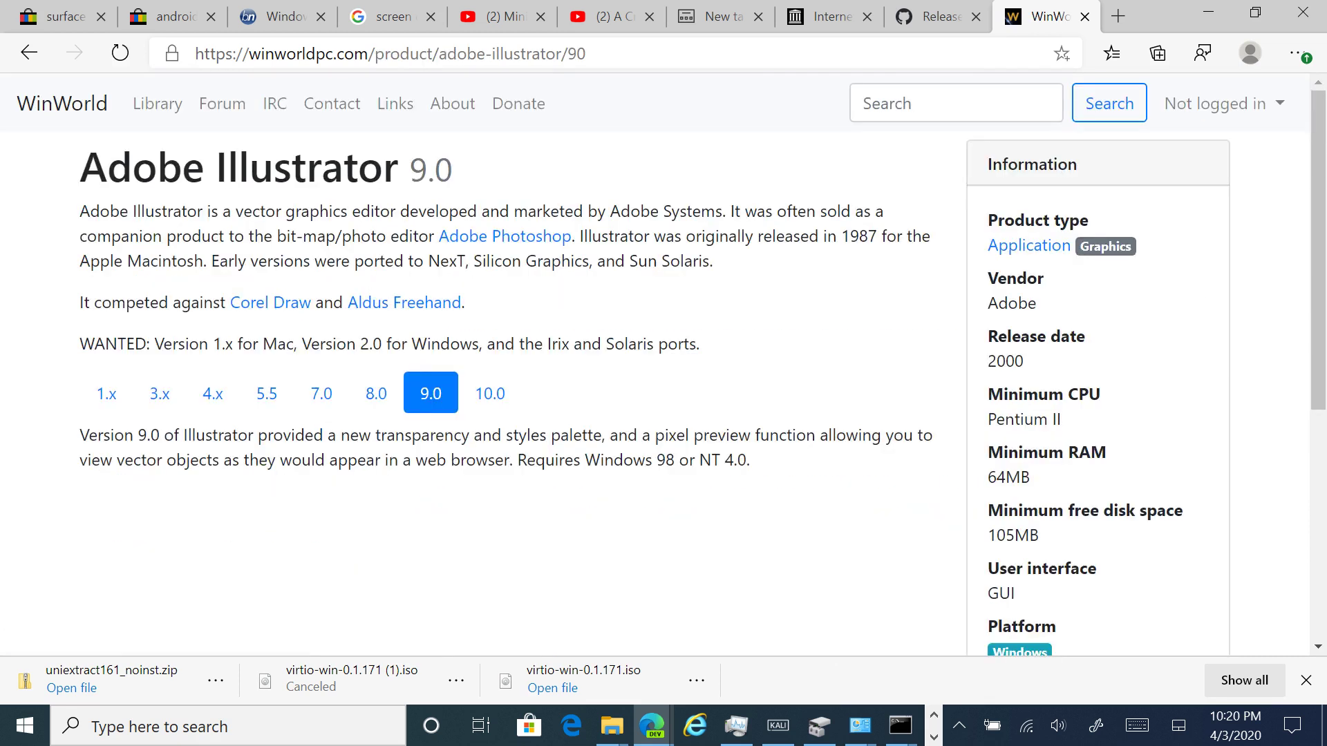
Look over the Illustrator 10.0 release page, then return to the 9.0 release
left_click(490, 393)
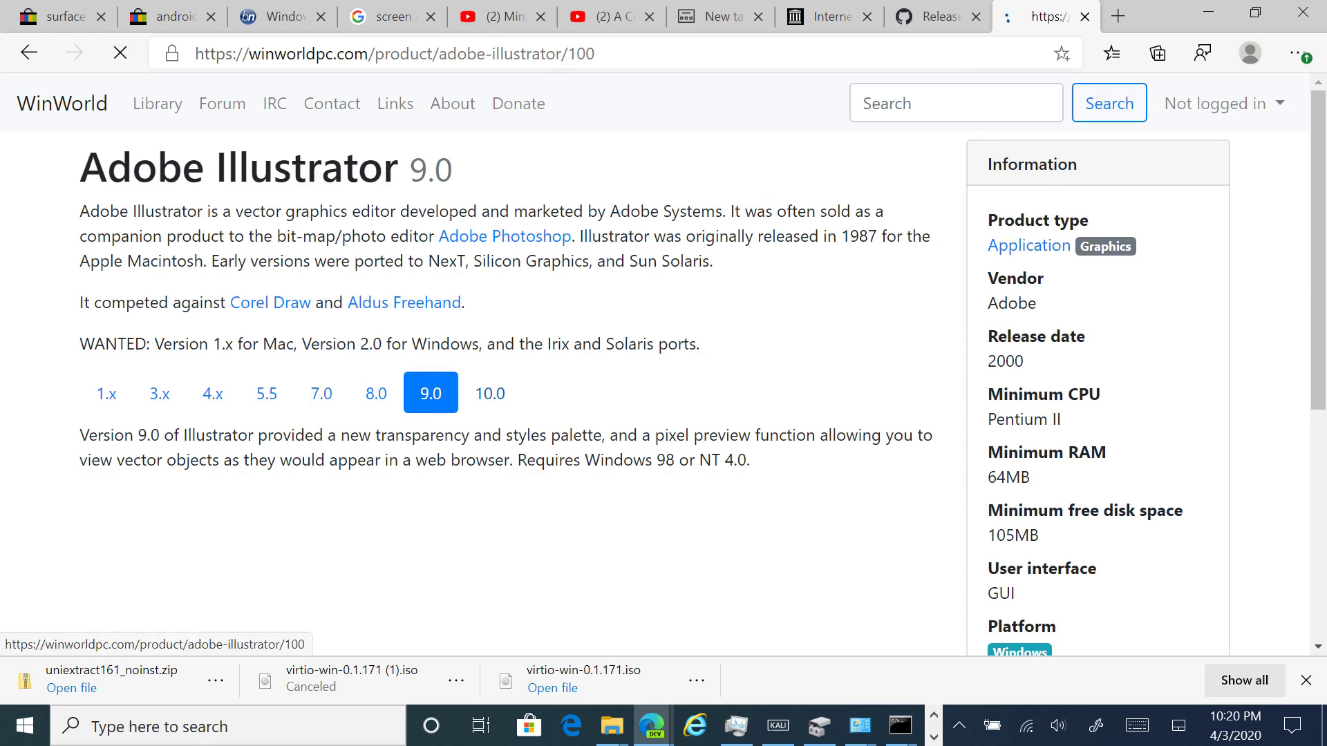
scroll(490, 393, "down", 3)
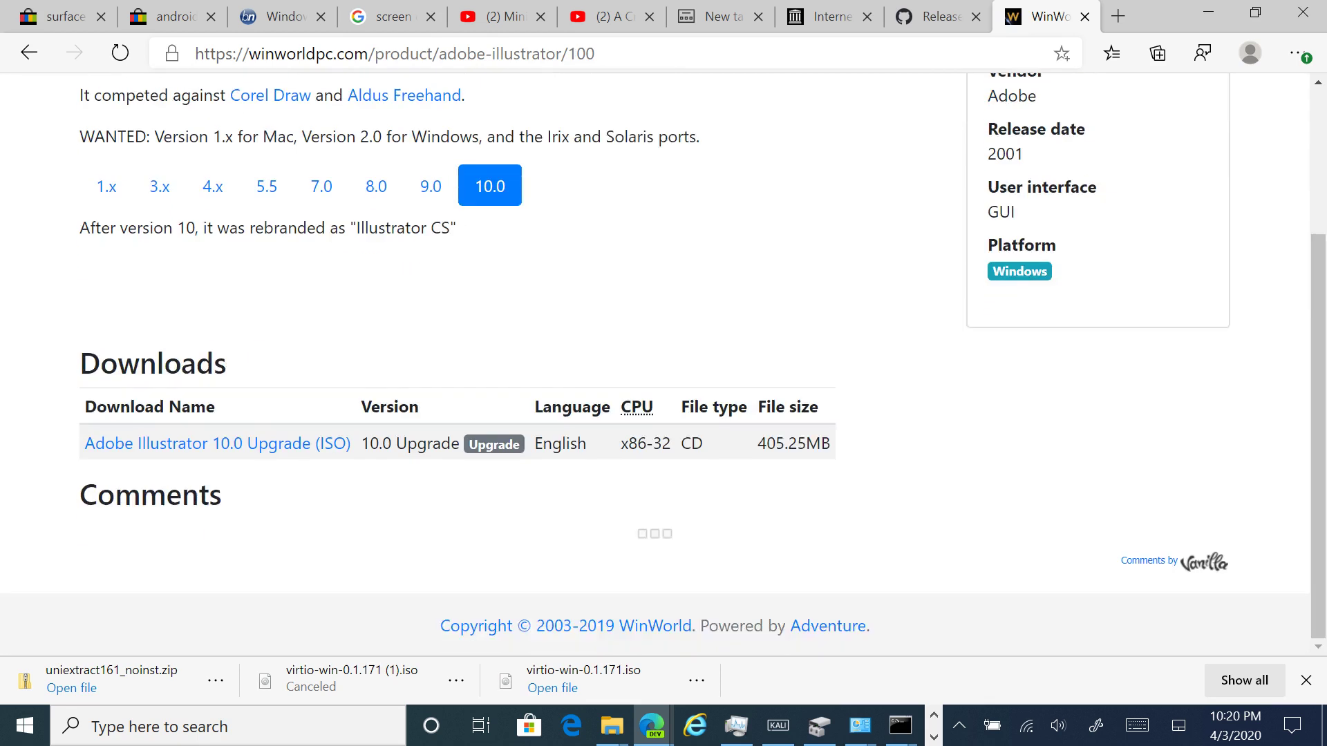
scroll(431, 240, "up", 2)
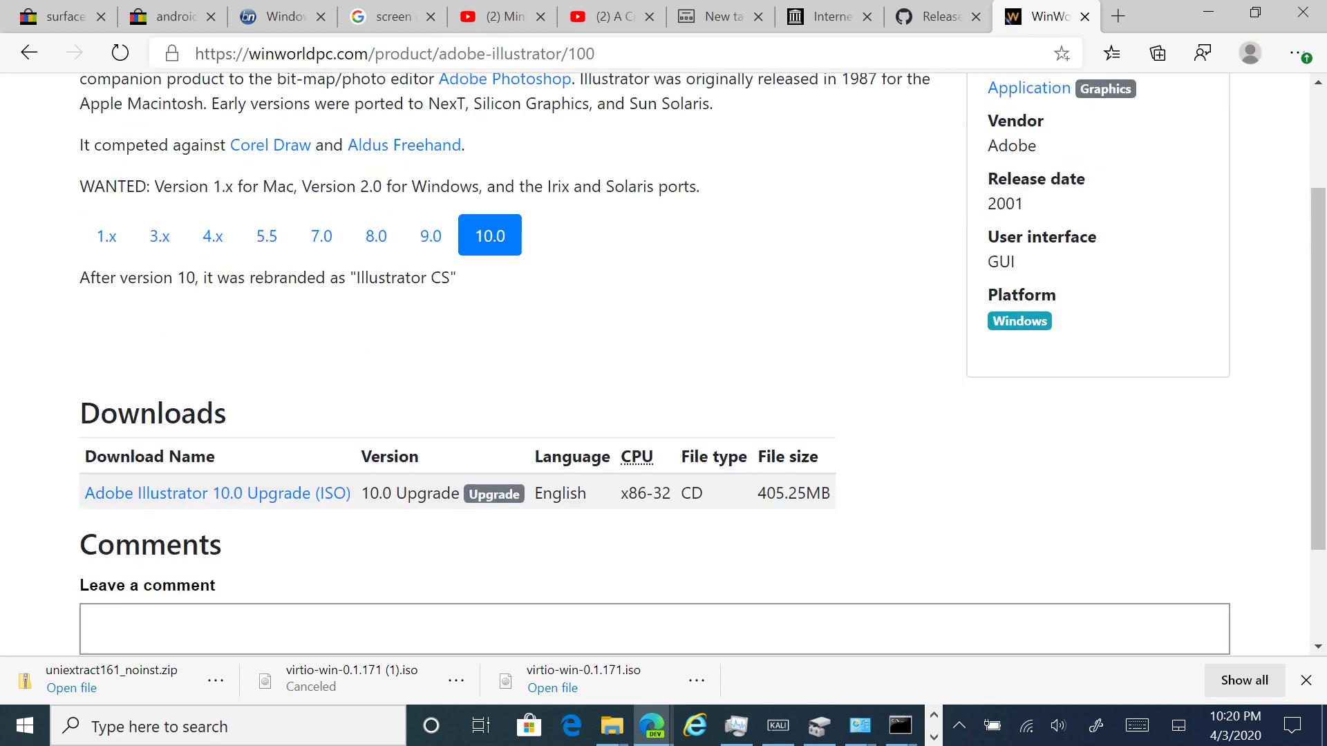
left_click(430, 240)
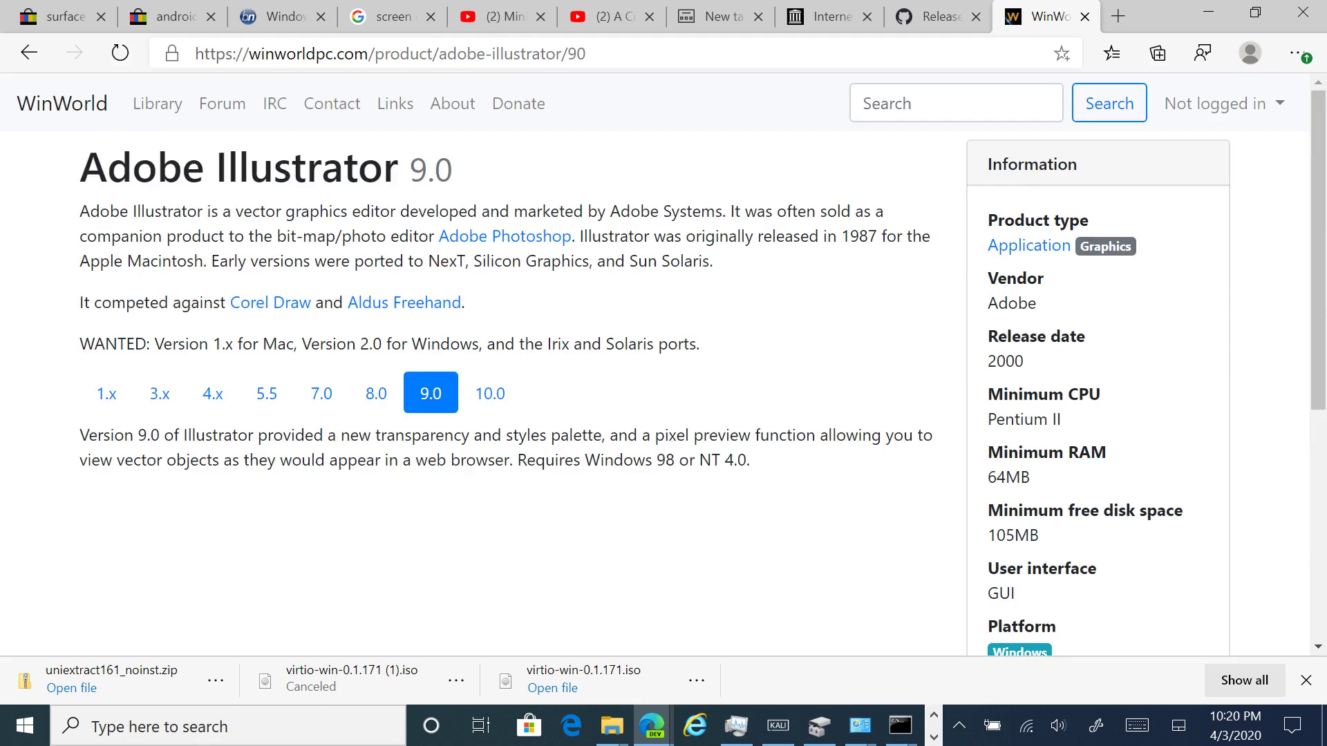
Open the 'Adobe Illustrator 9.0 (ISO)' download from the Downloads section
scroll(663, 366, "down", 3)
scroll(663, 366, "down", 2)
scroll(663, 366, "down", 1)
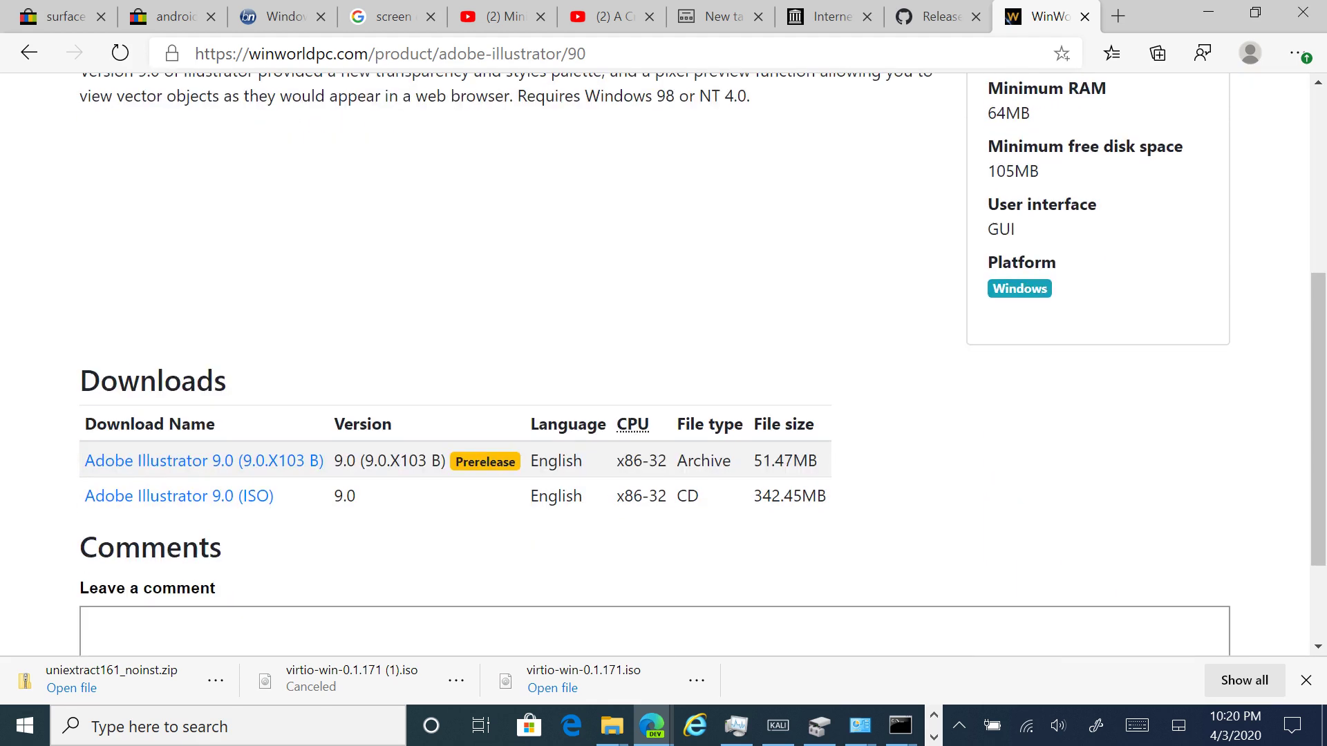
scroll(664, 367, "down", 1)
scroll(663, 367, "down", 1)
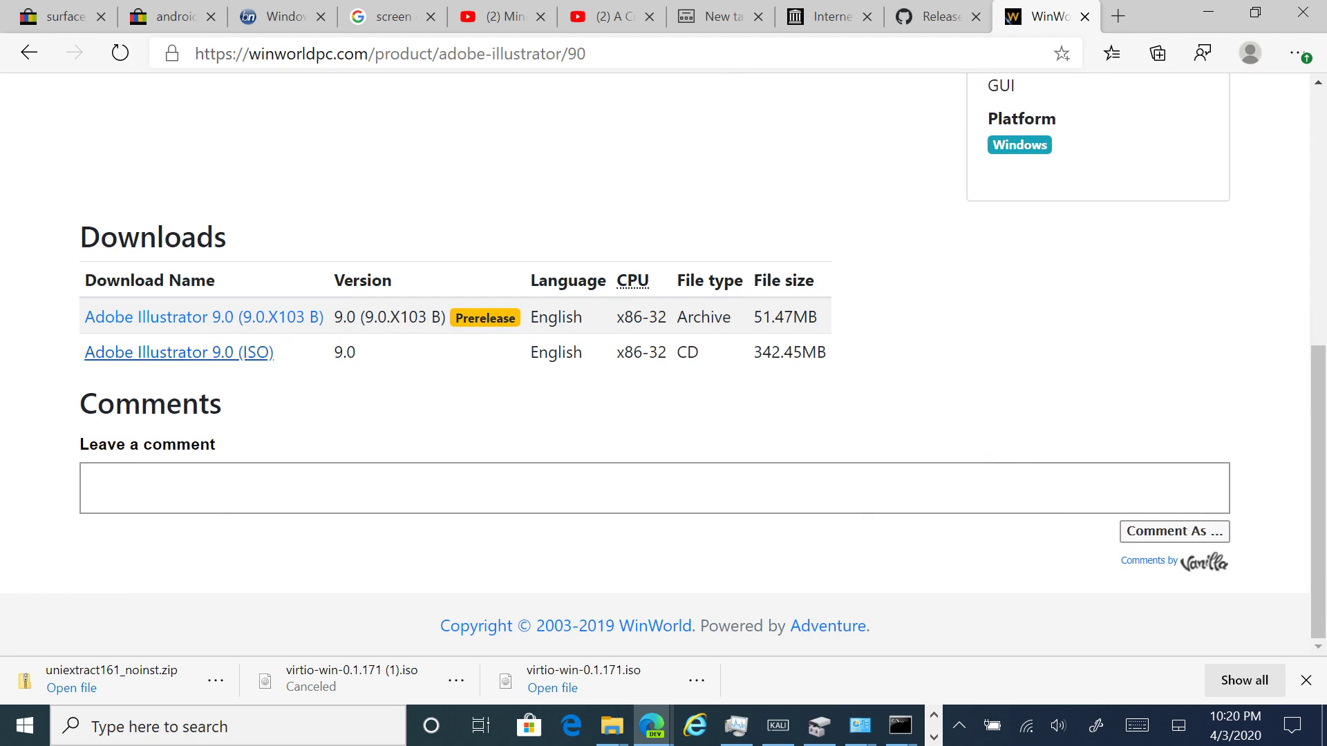
left_click(179, 353)
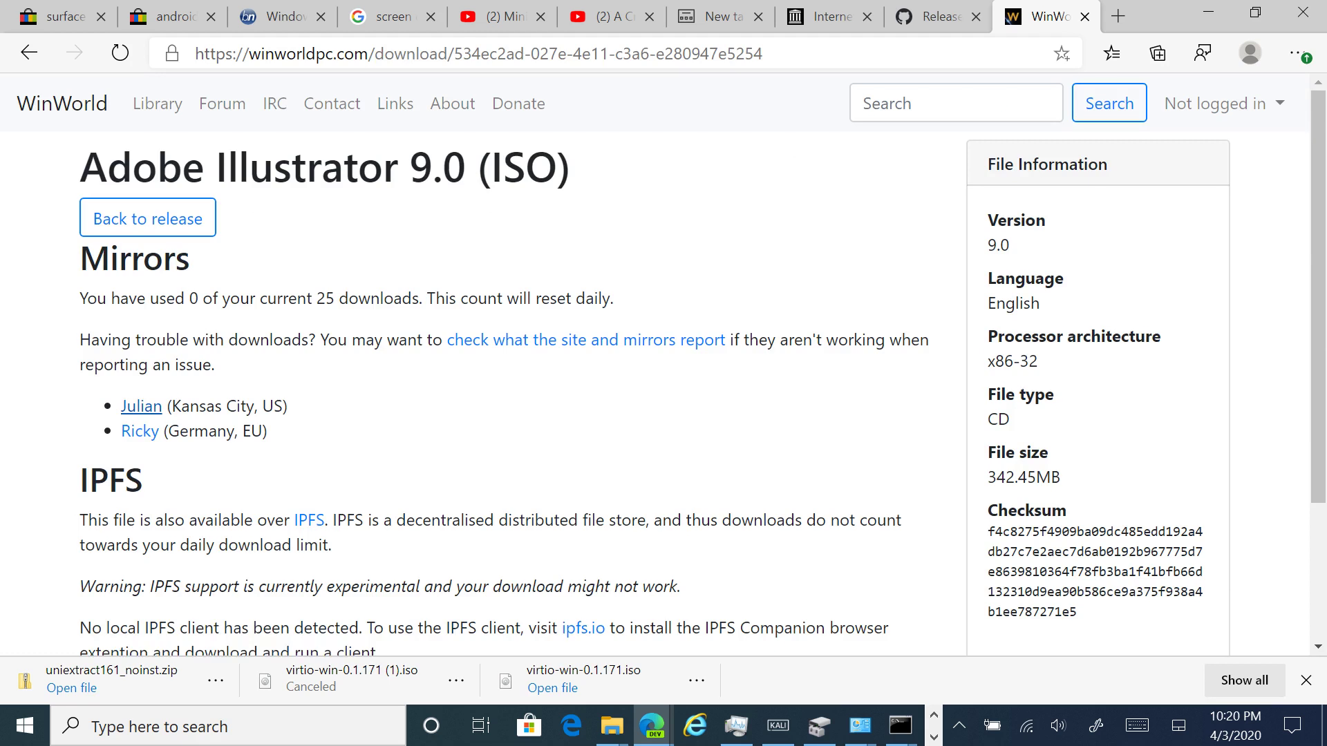
Download Adobe Illustrator 9.0 (ISO).7z from the Kansas City mirror and open it
left_click(142, 406)
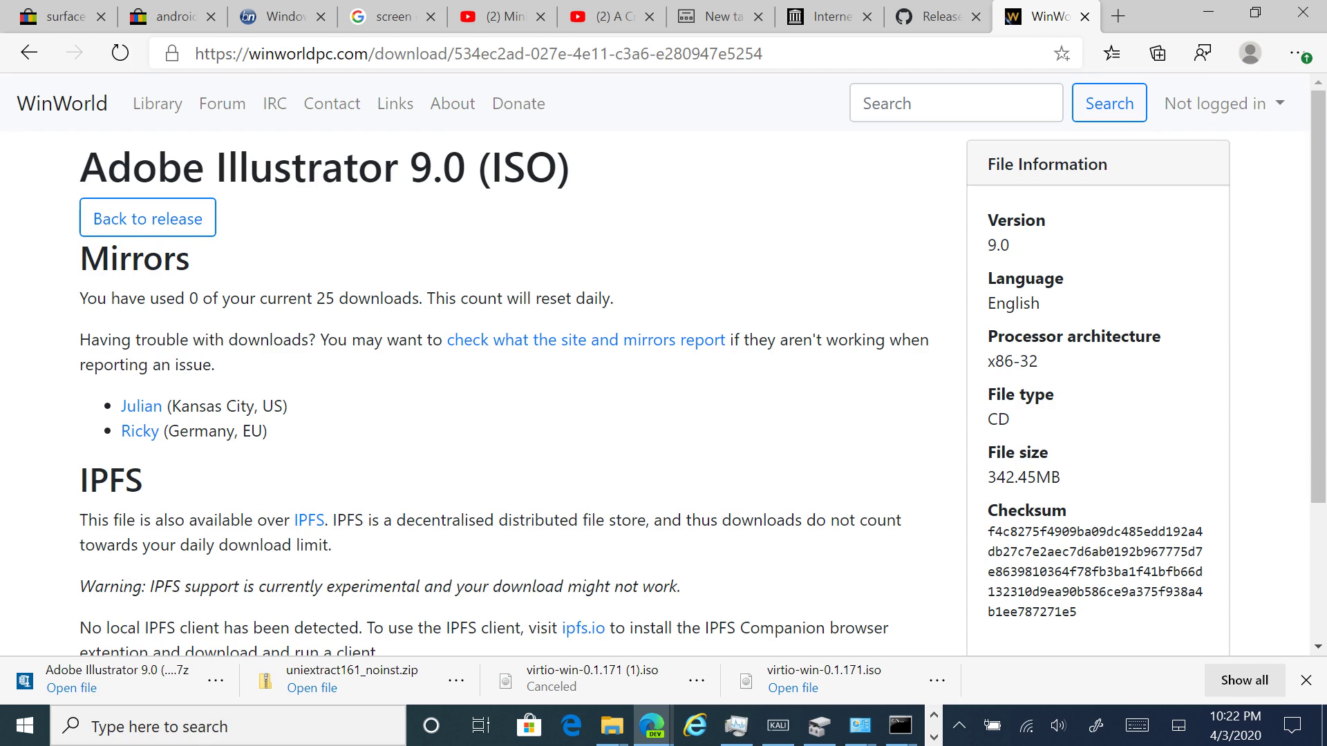
left_click(118, 679)
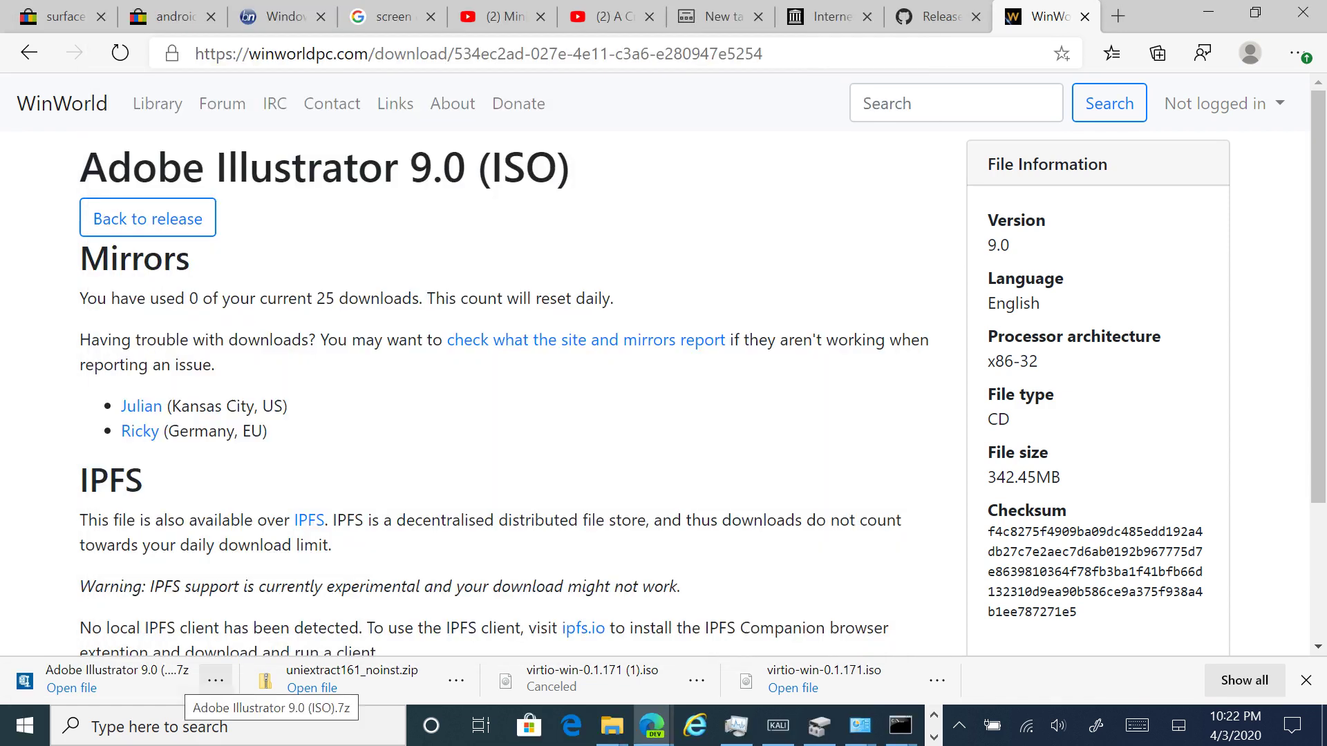
Extract the .7z into its own folder with 7-Zip and select Adobe Illustrator 9.0.iso inside
left_click(216, 680)
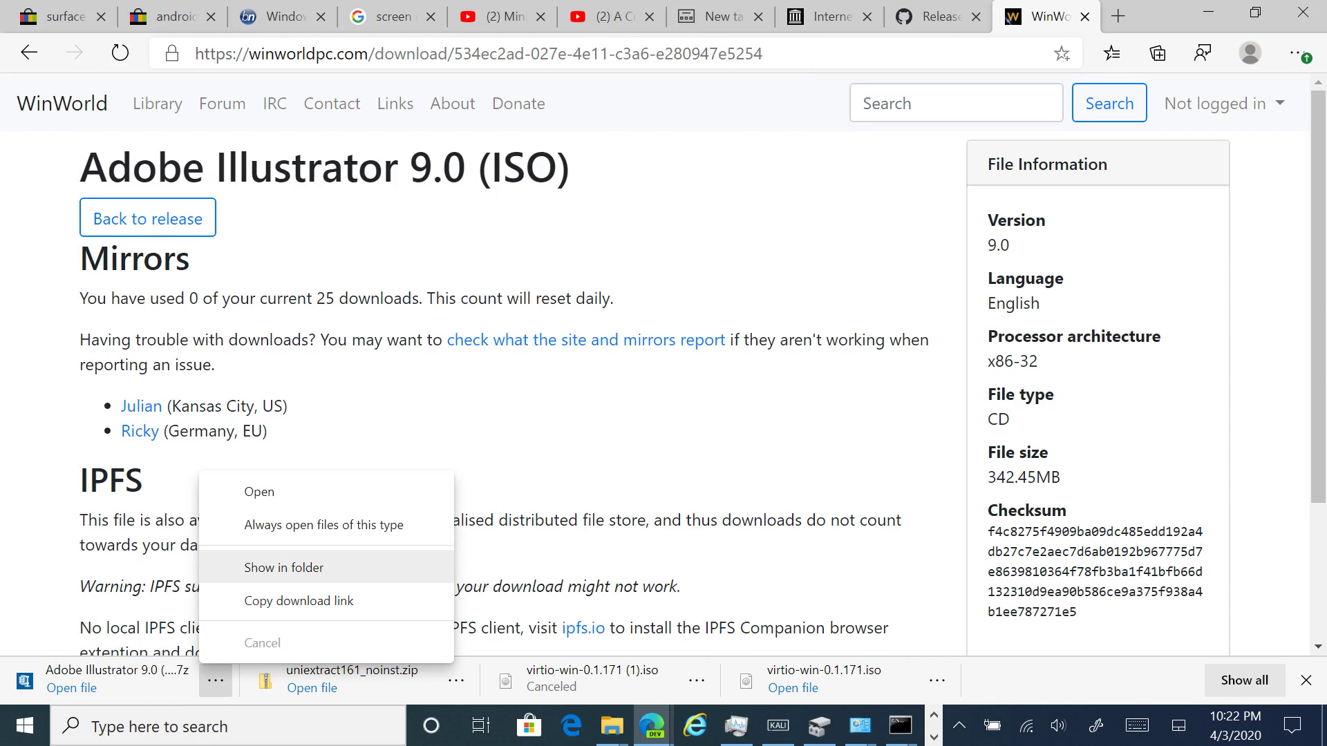
left_click(283, 568)
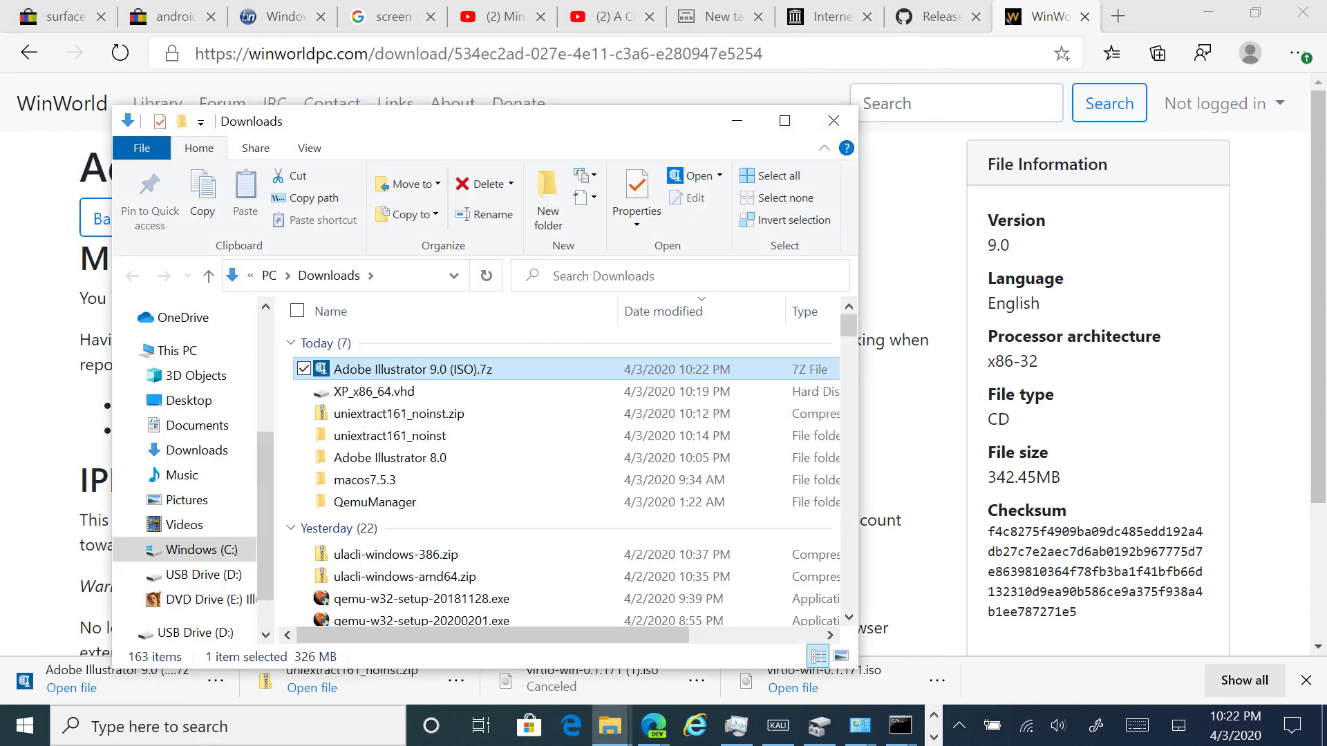
right_click(434, 369)
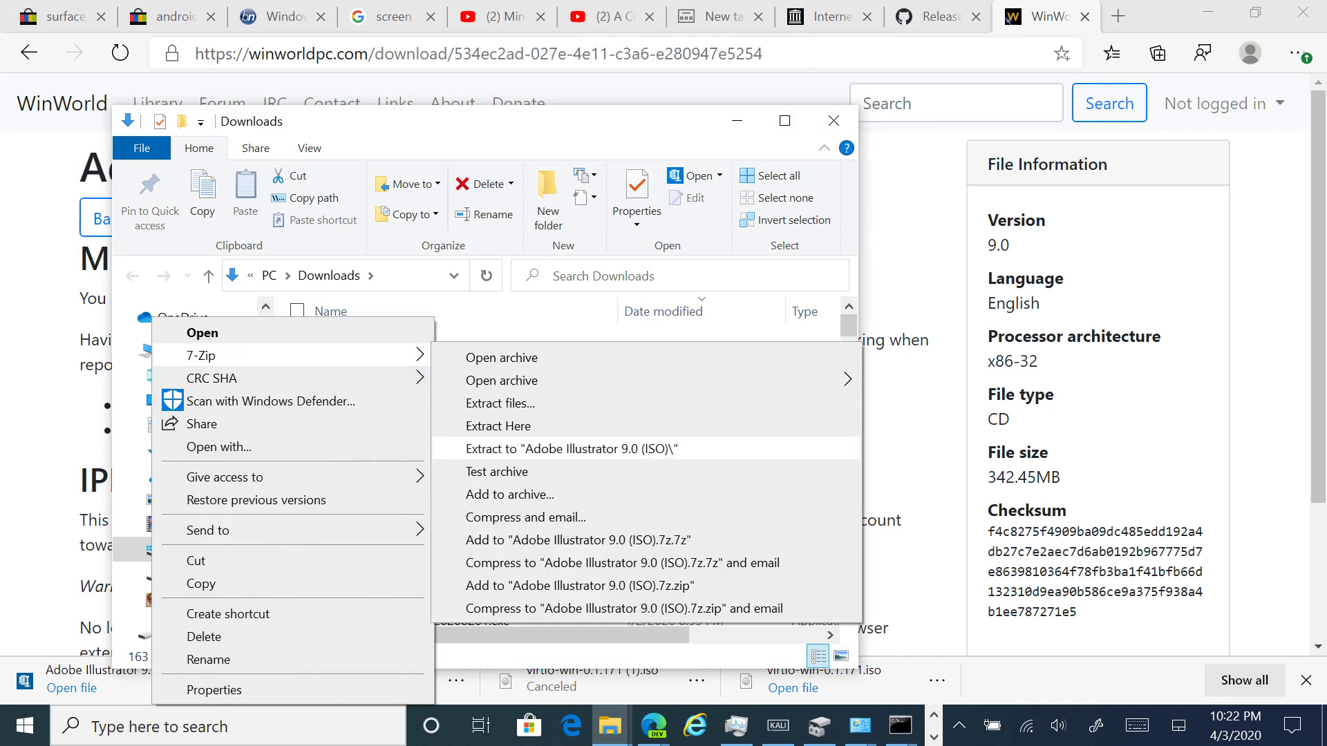
left_click(568, 450)
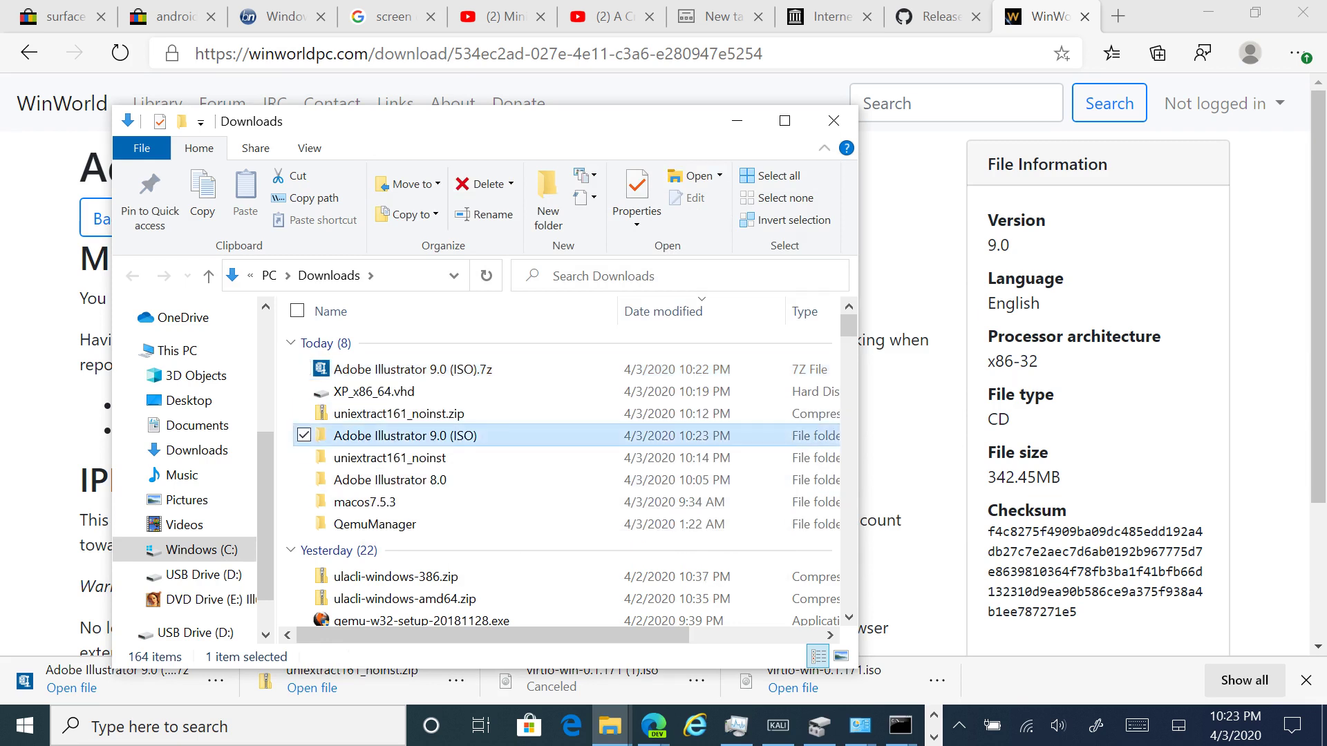
double_click(405, 435)
left_click(400, 343)
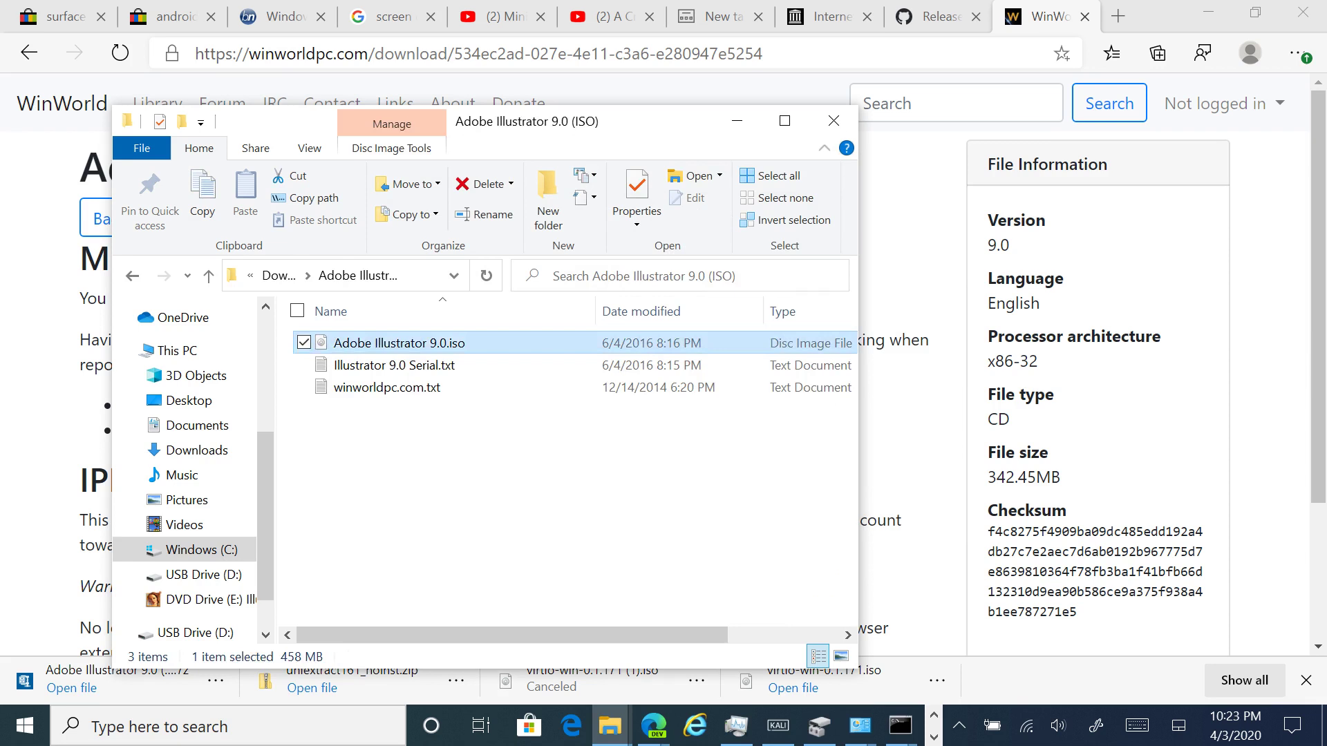
Mount Adobe Illustrator 9.0.iso and run AUTOPLAY.EXE past its welcome screen
key("Return")
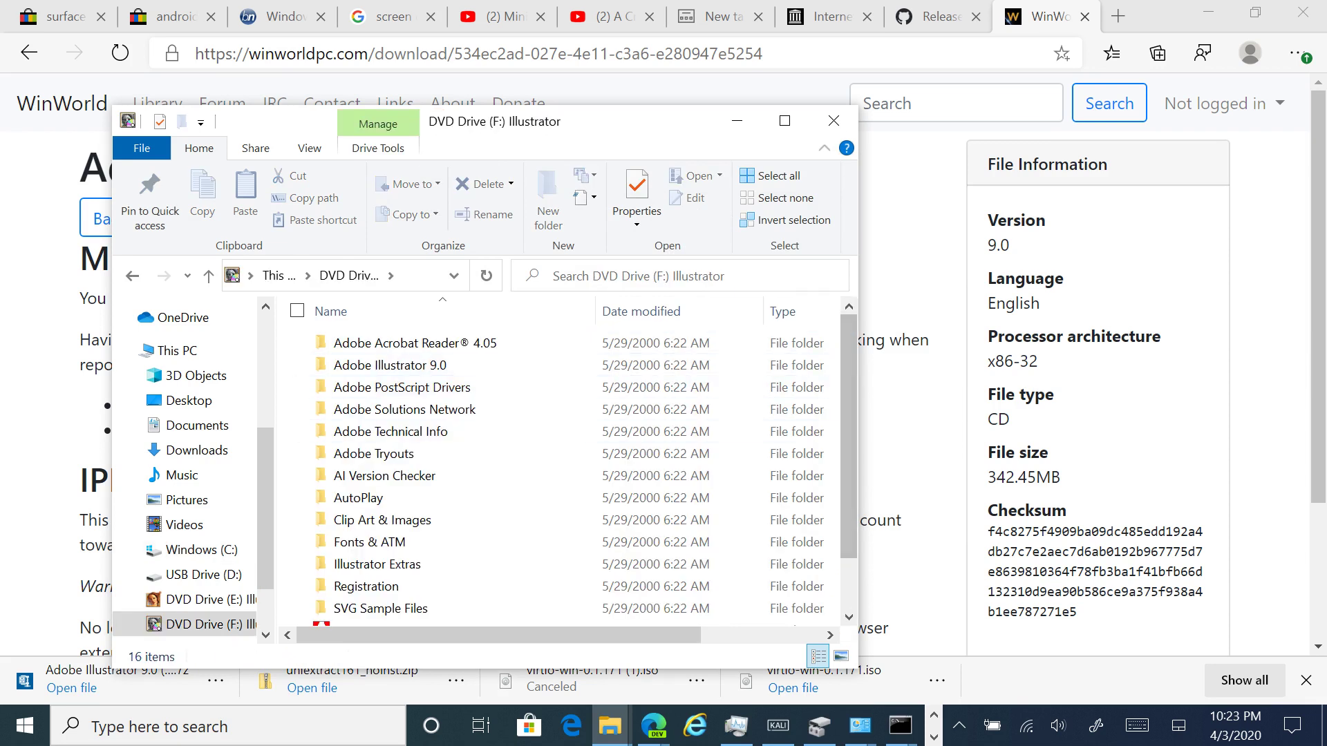
scroll(483, 539, "down", 2)
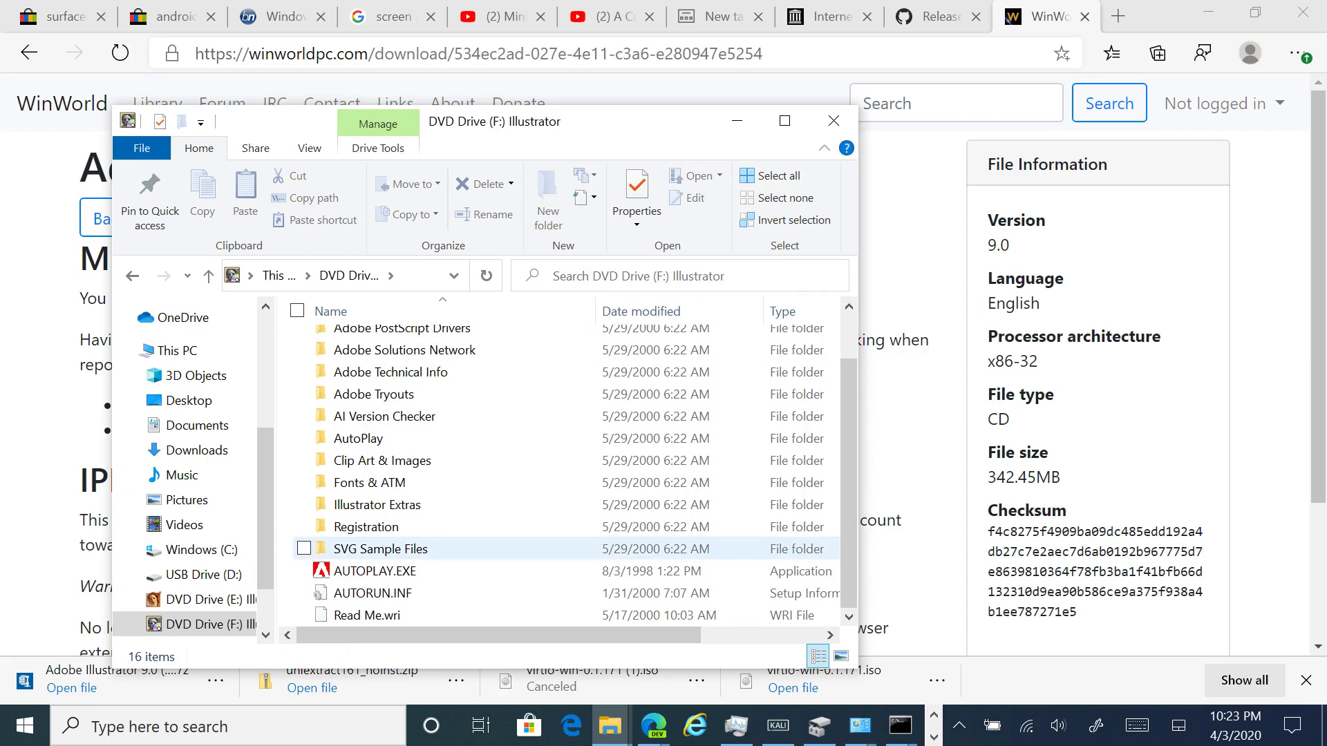
double_click(373, 571)
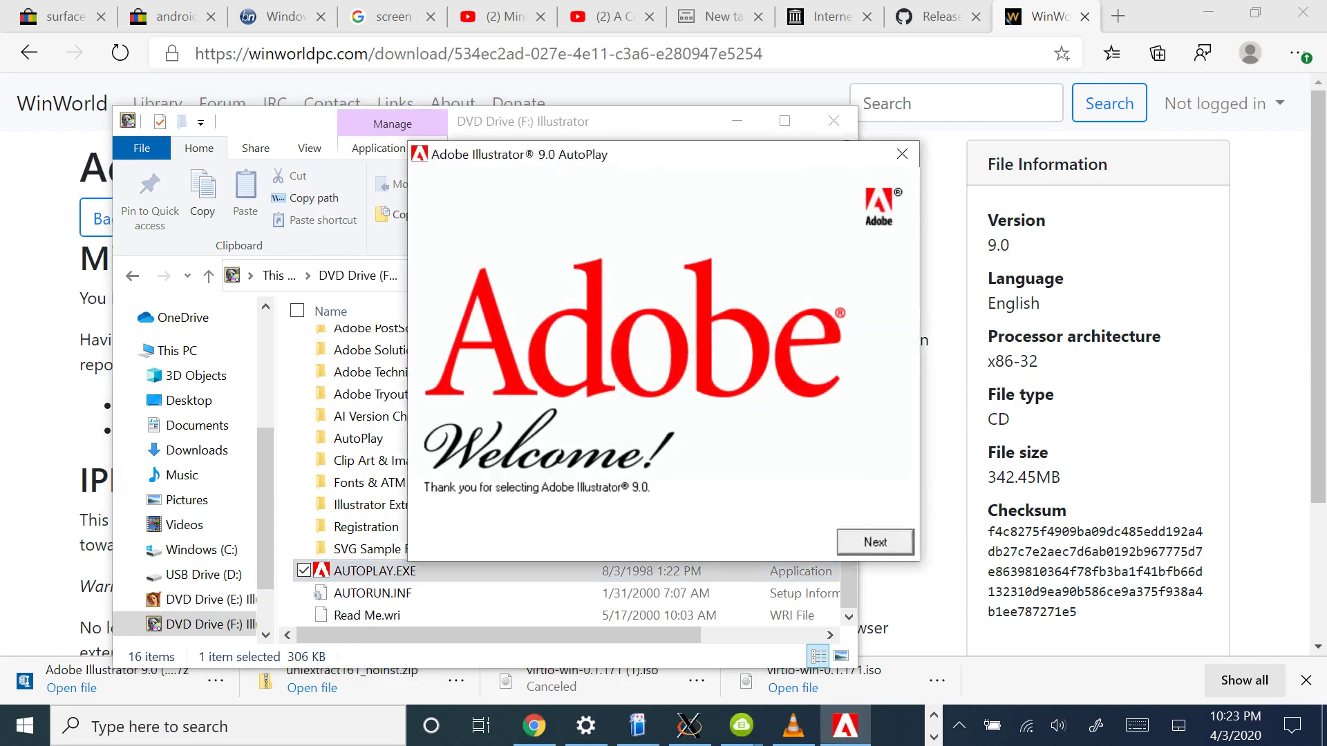
key("Return")
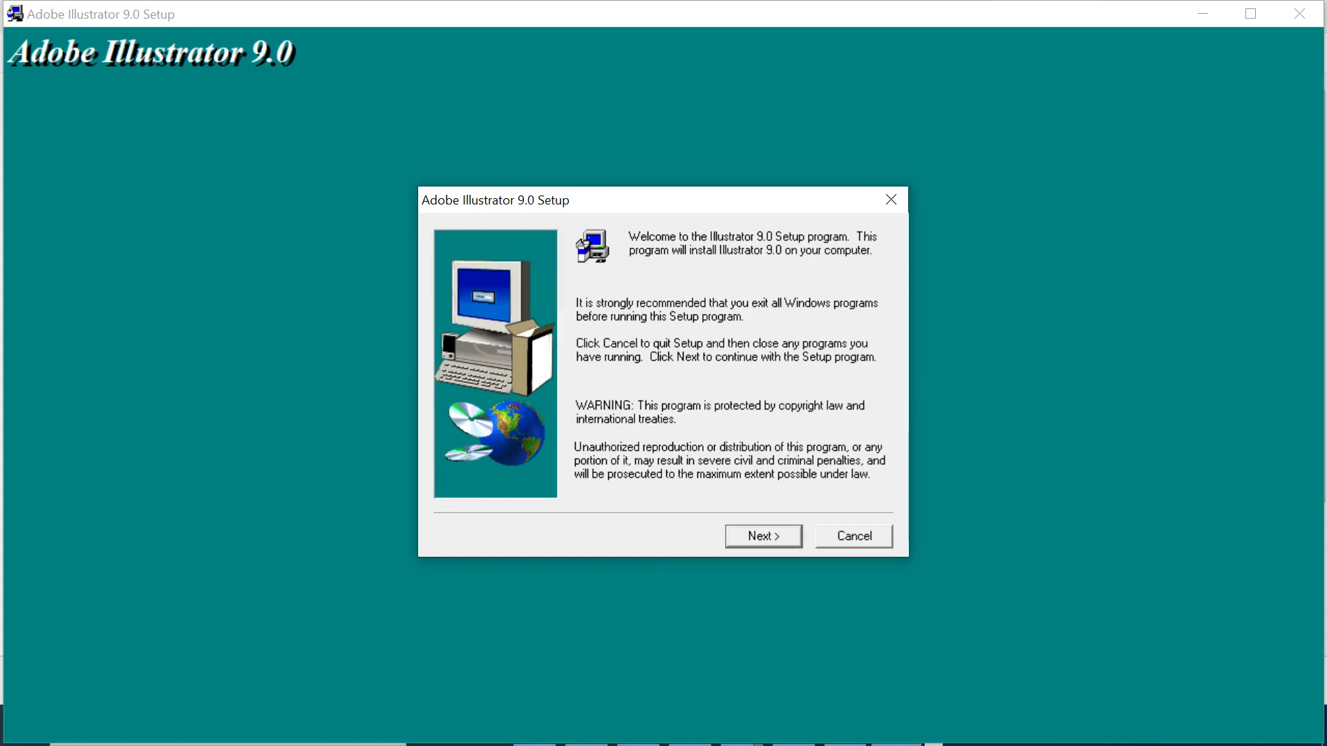
Keep United States and Canada, accept the license agreement, and keep the Typical setup type
key("Return")
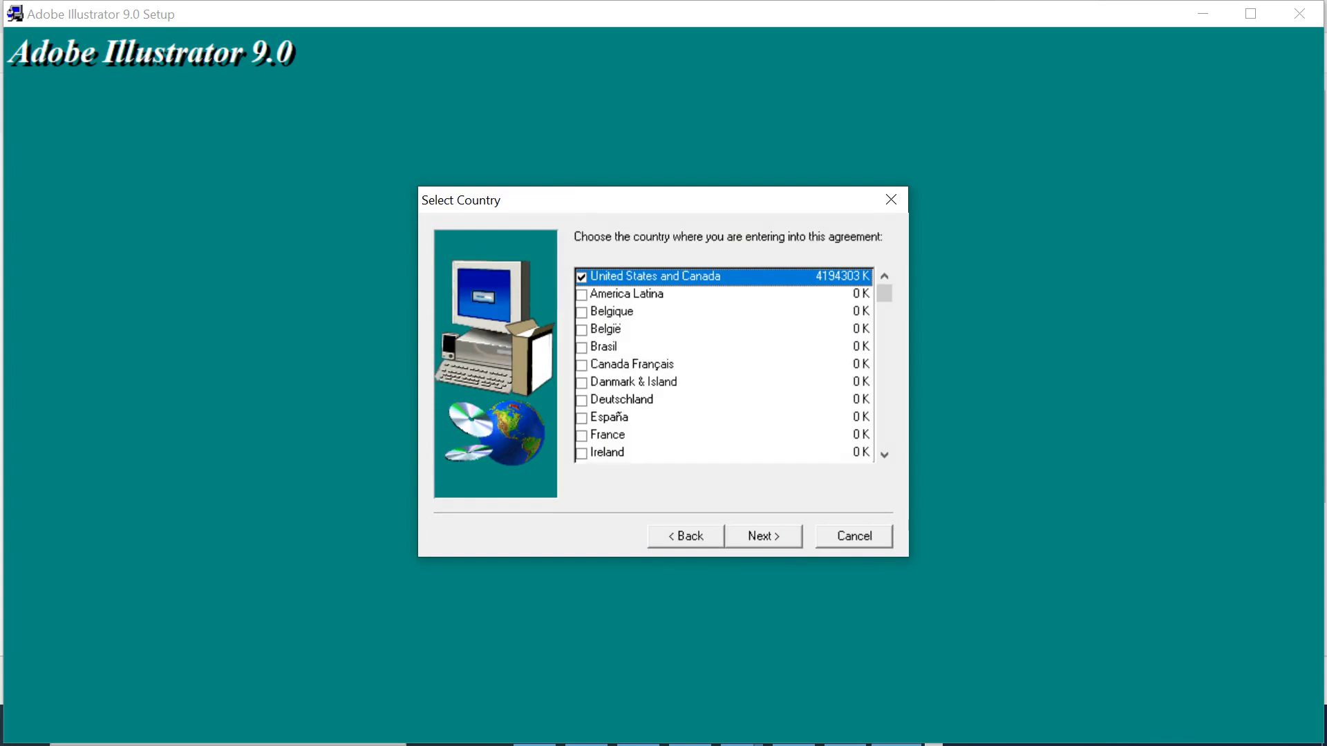
key("Return")
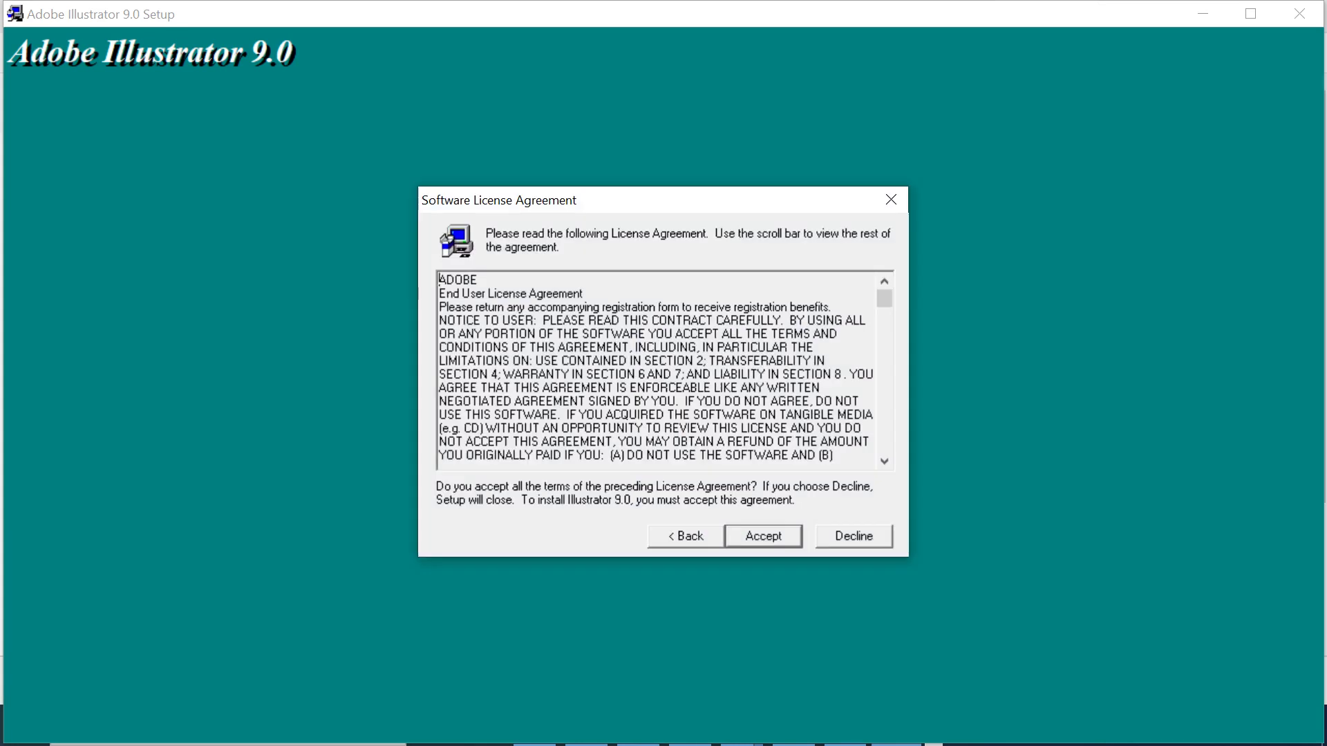
key("Return")
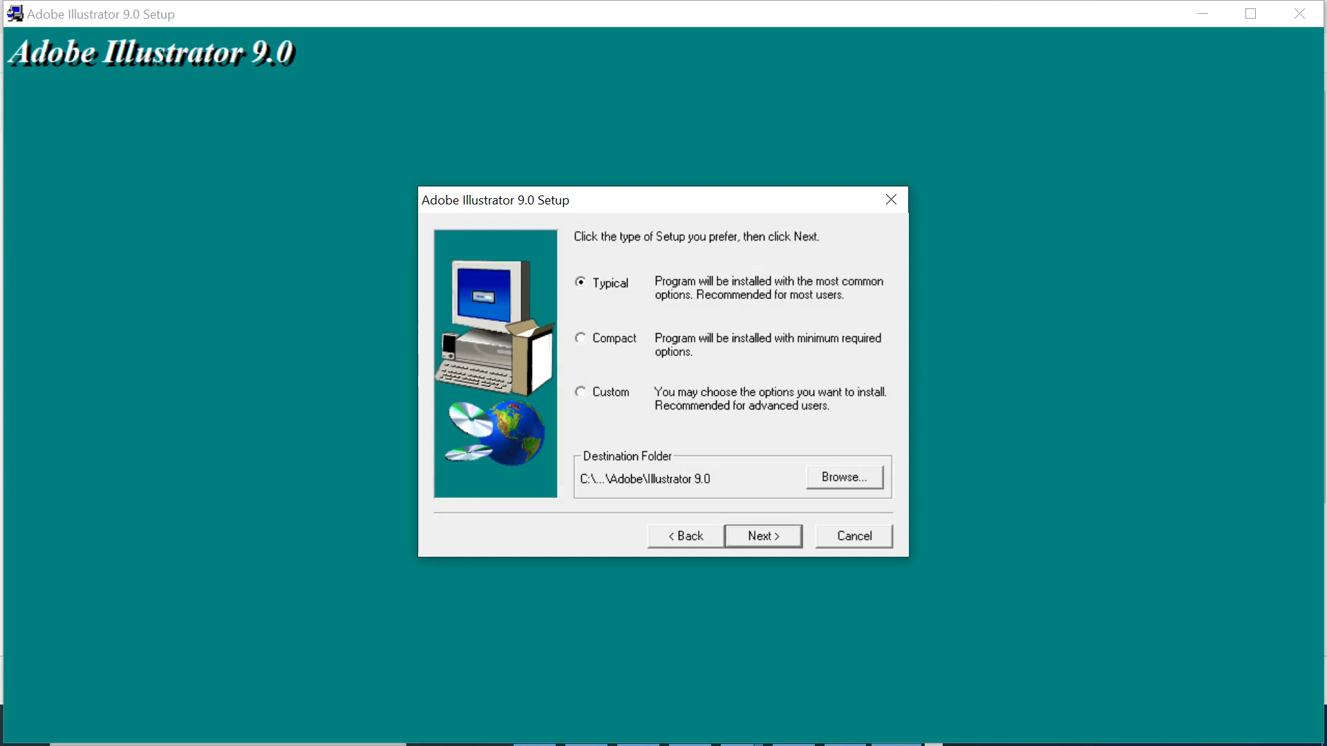
key("Return")
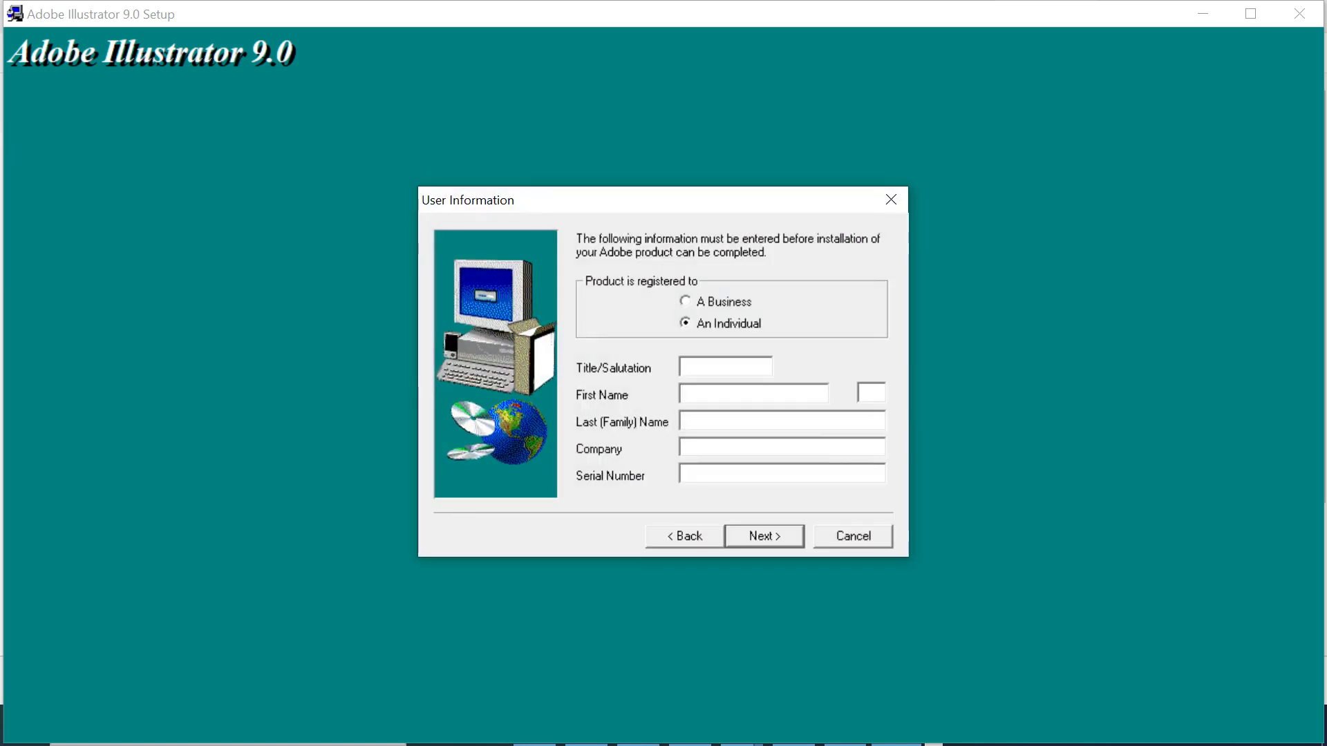
Try submitting User Information, dismissing the missing-name and missing-serial warnings
key("Return")
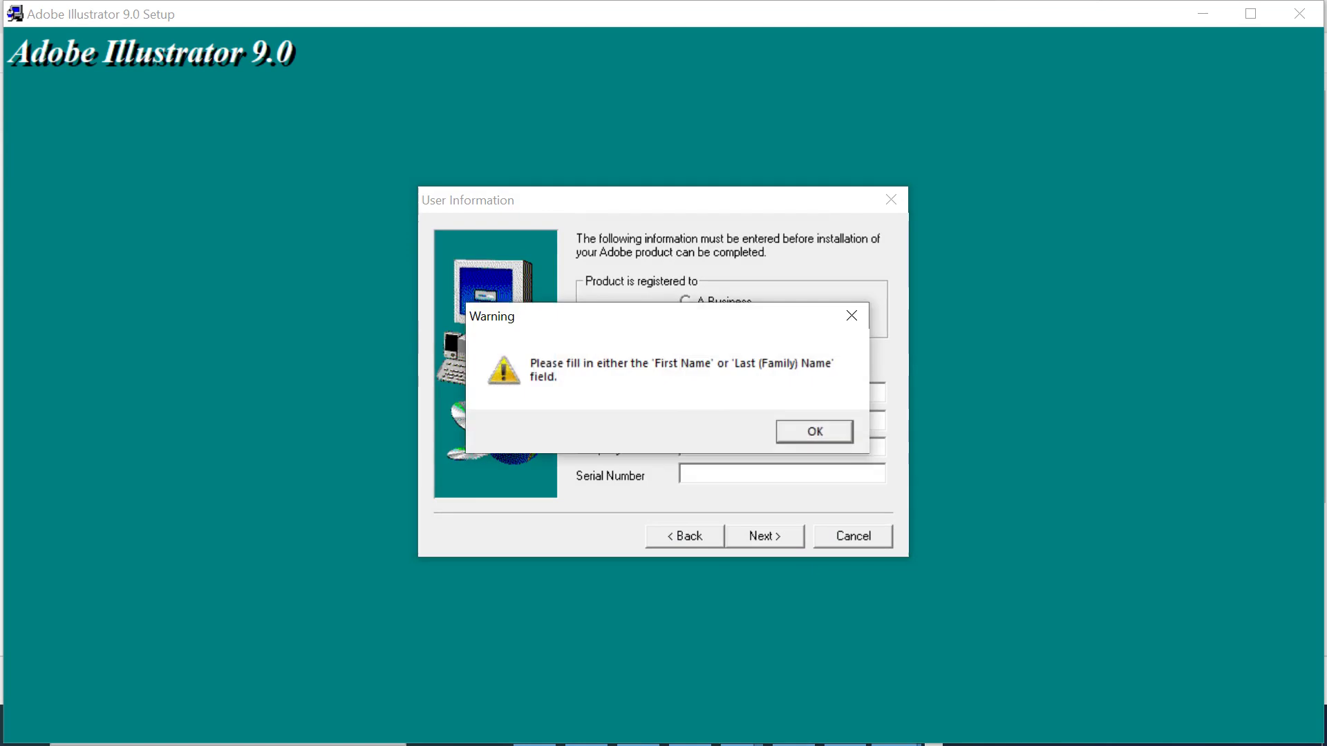
key("Return")
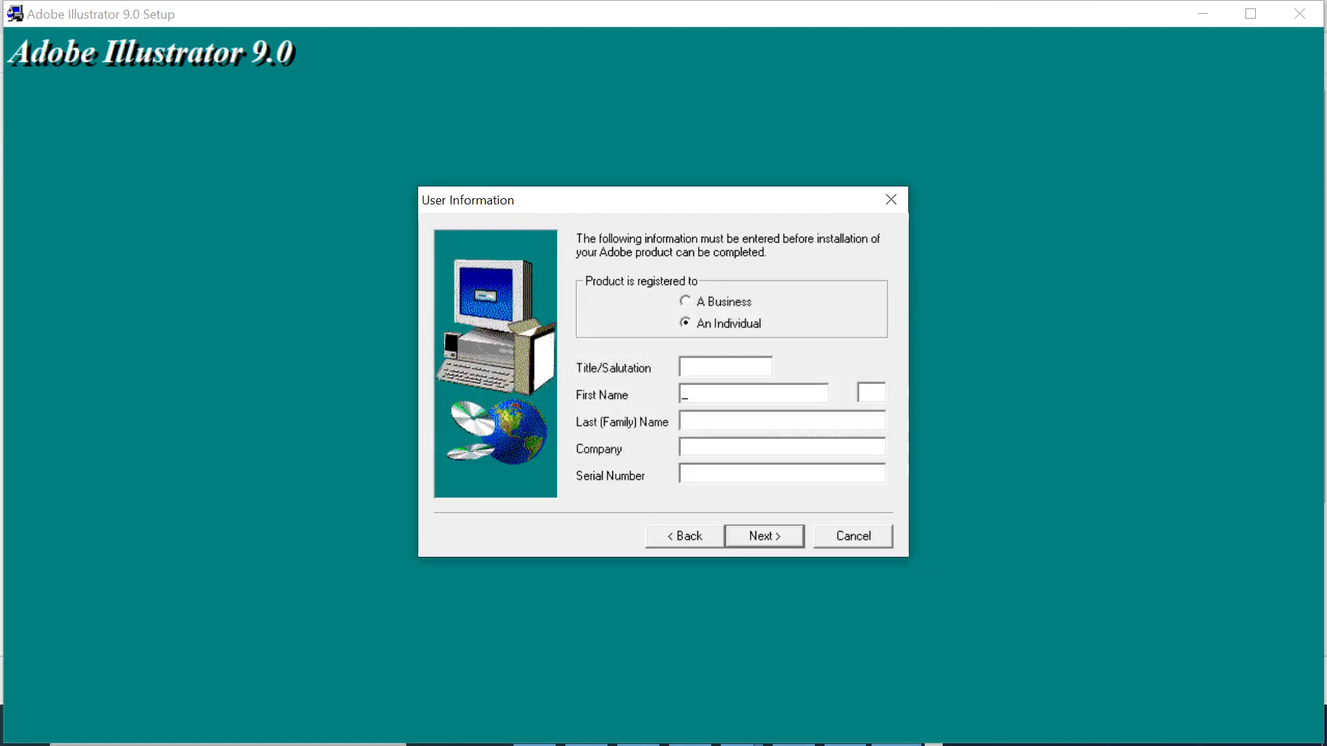
key("Return")
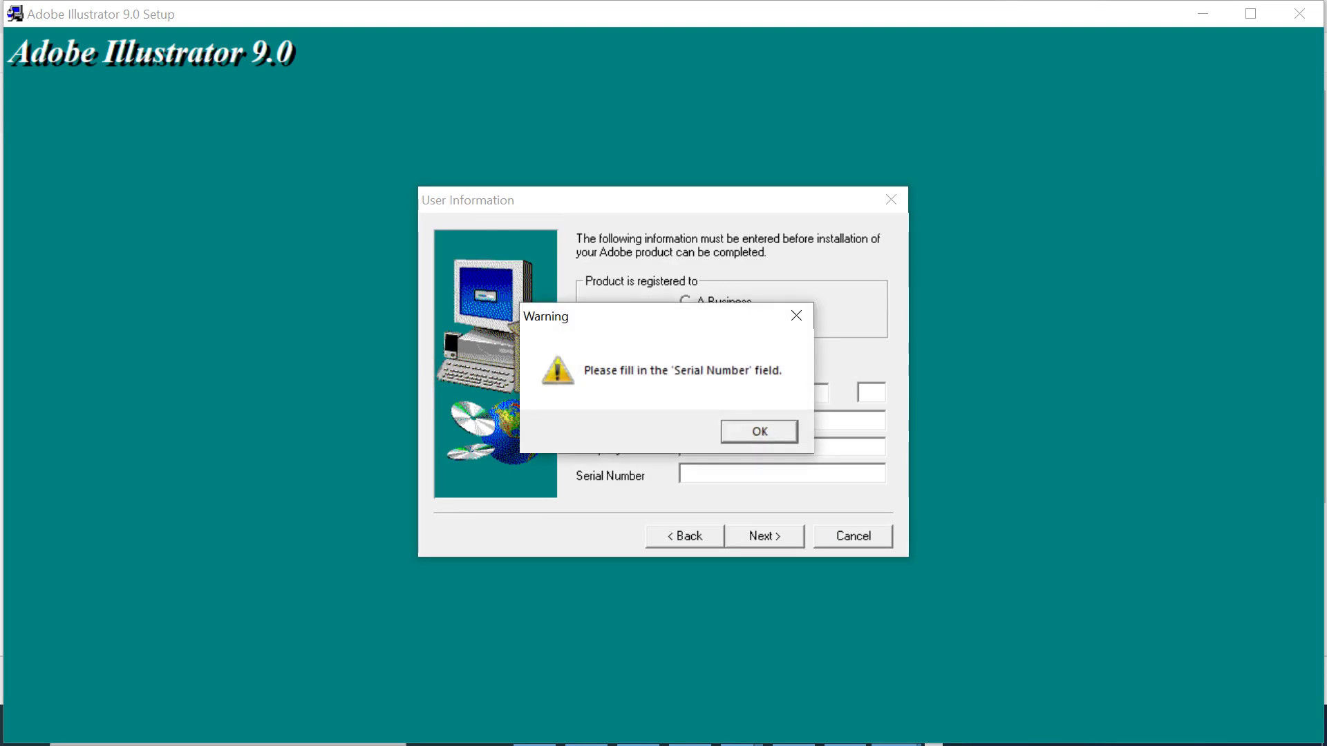
key("Return")
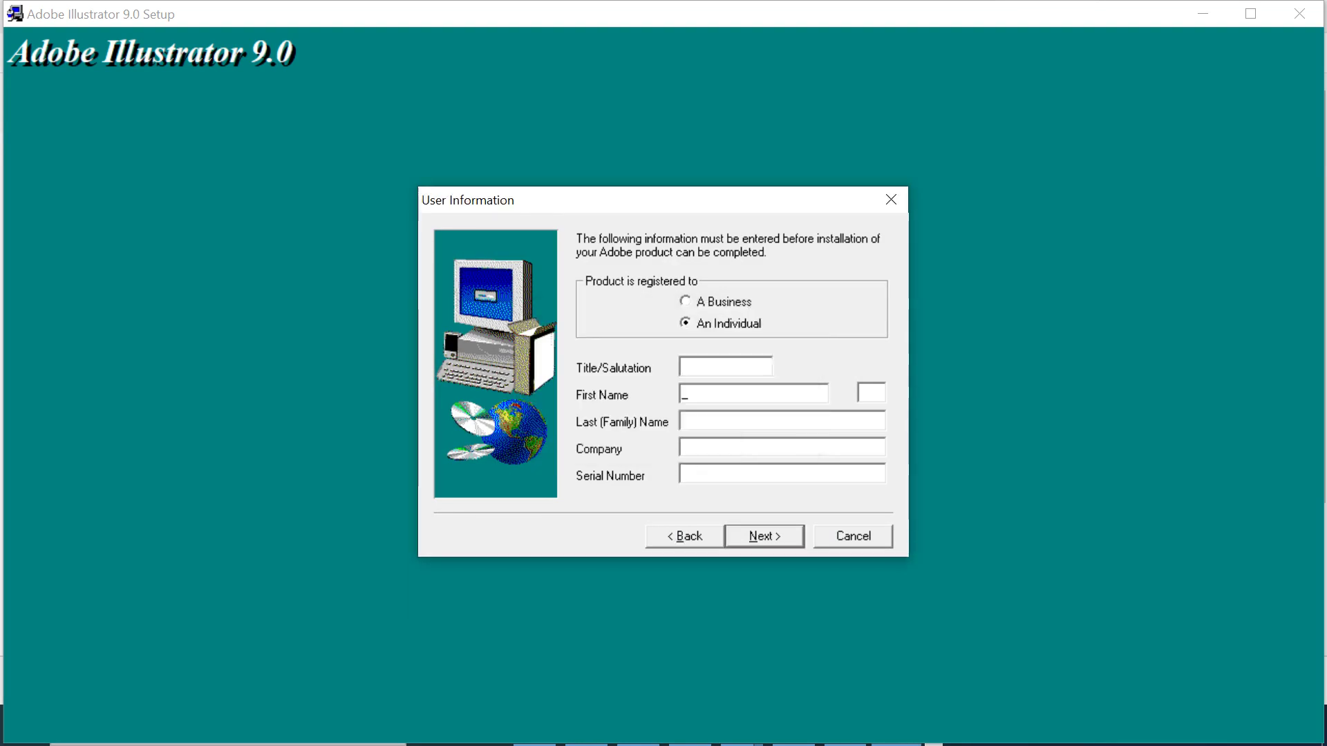
Copy the serial number from Illustrator 9.0 Serial.txt in the downloaded ISO folder
key("alt+Tab")
key("Tab")
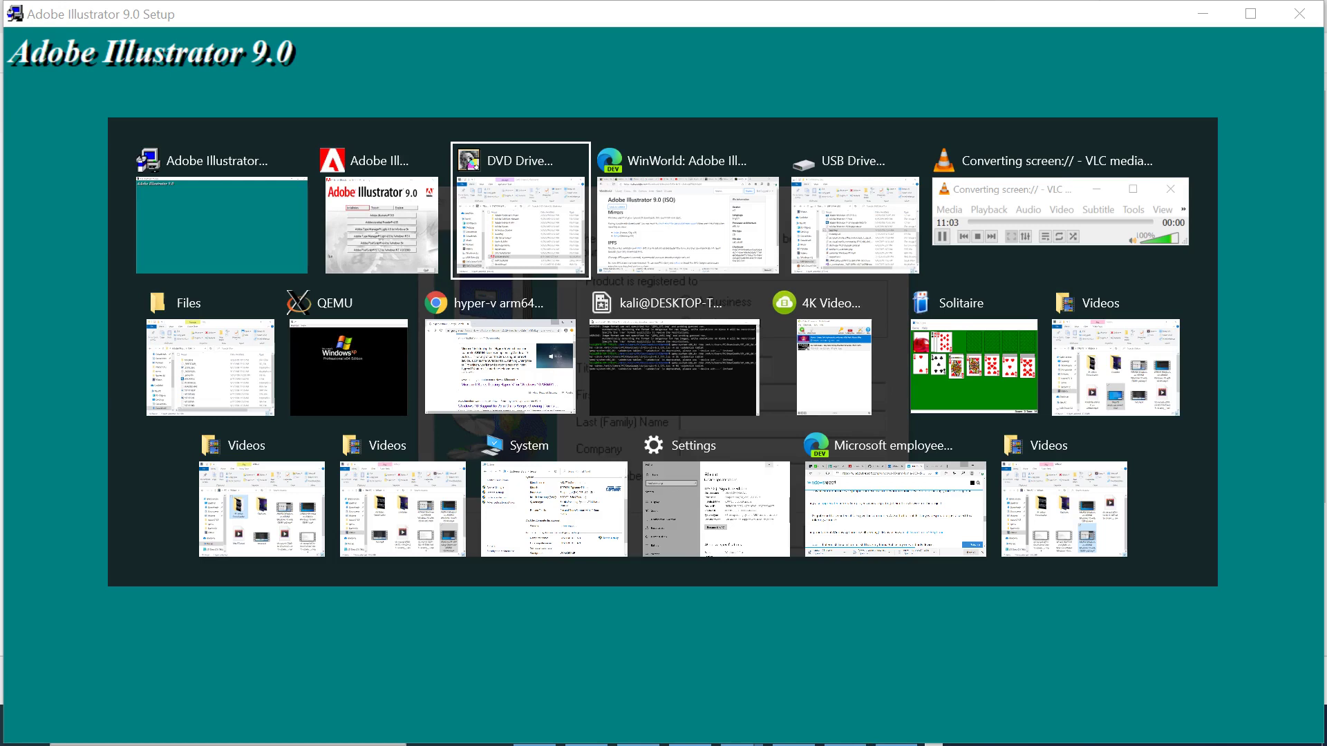
key("alt")
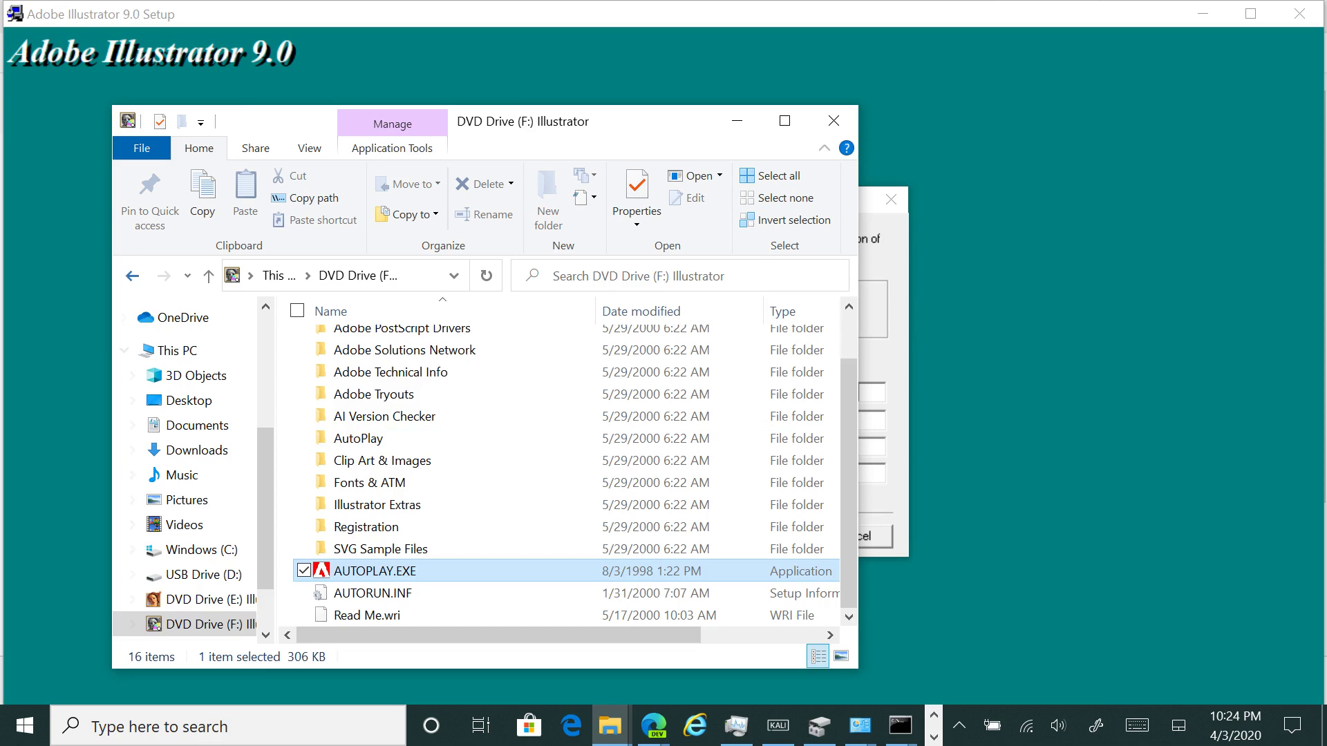
key("alt+Left")
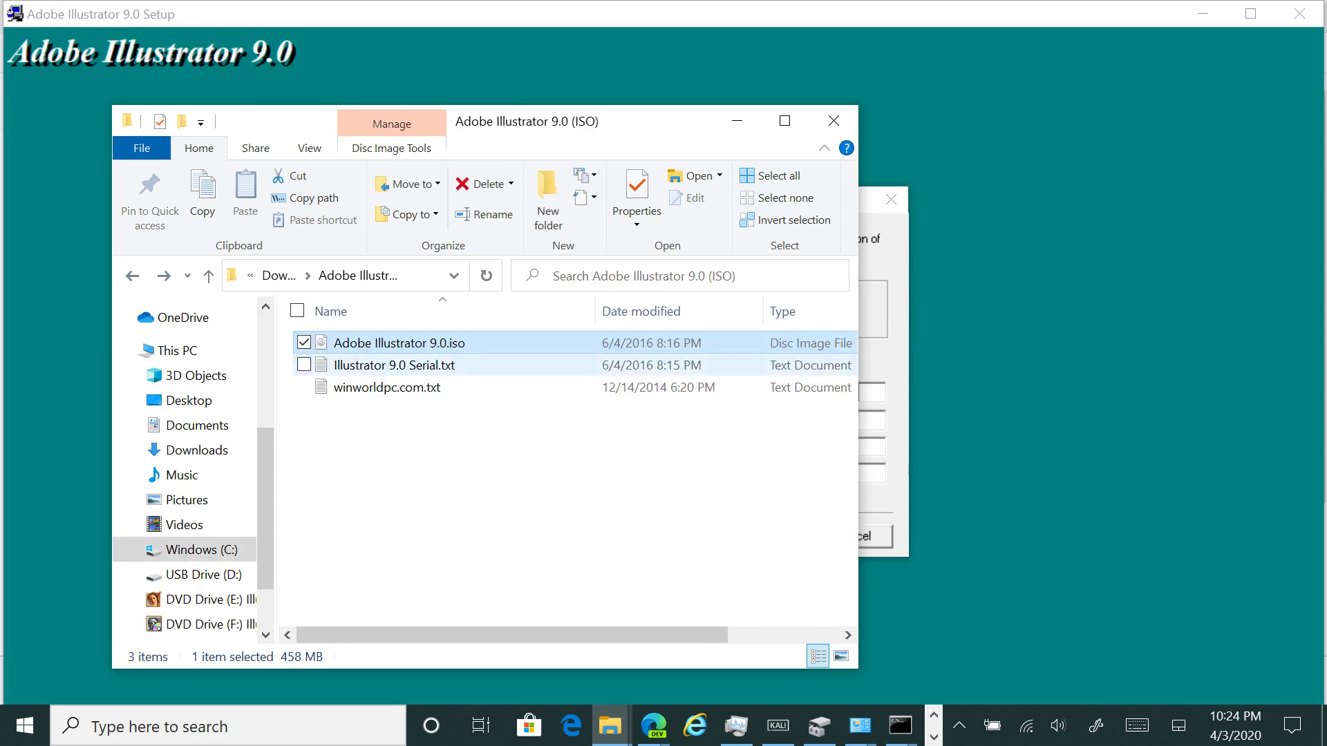
double_click(394, 365)
key("ctrl+a")
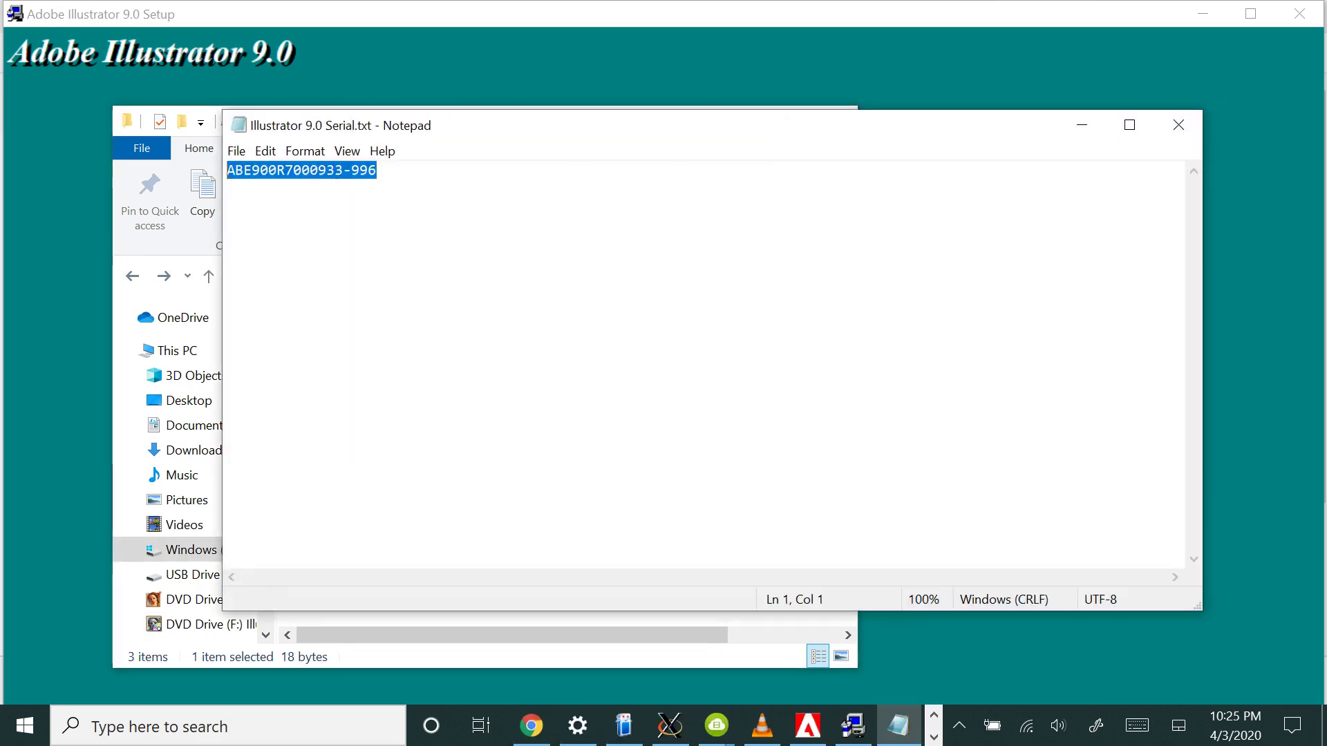
right_click(308, 172)
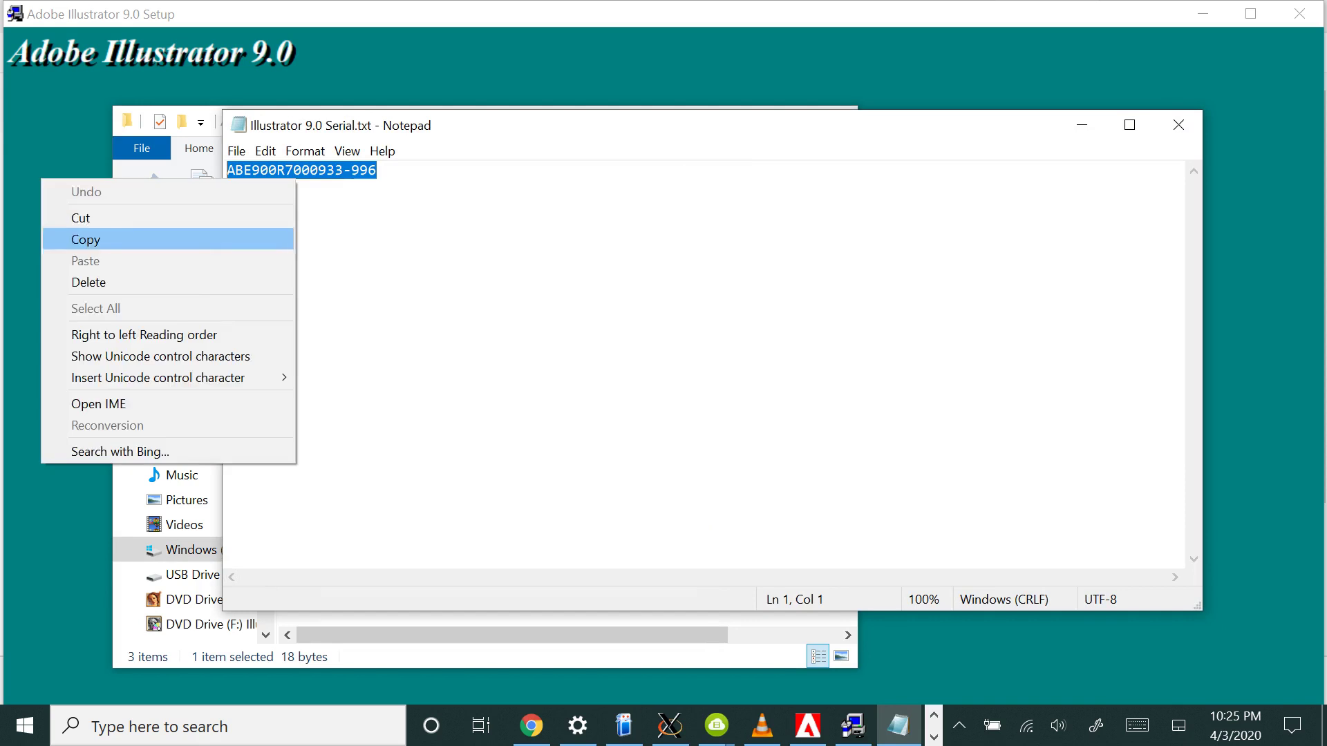
left_click(145, 237)
key("alt+F4")
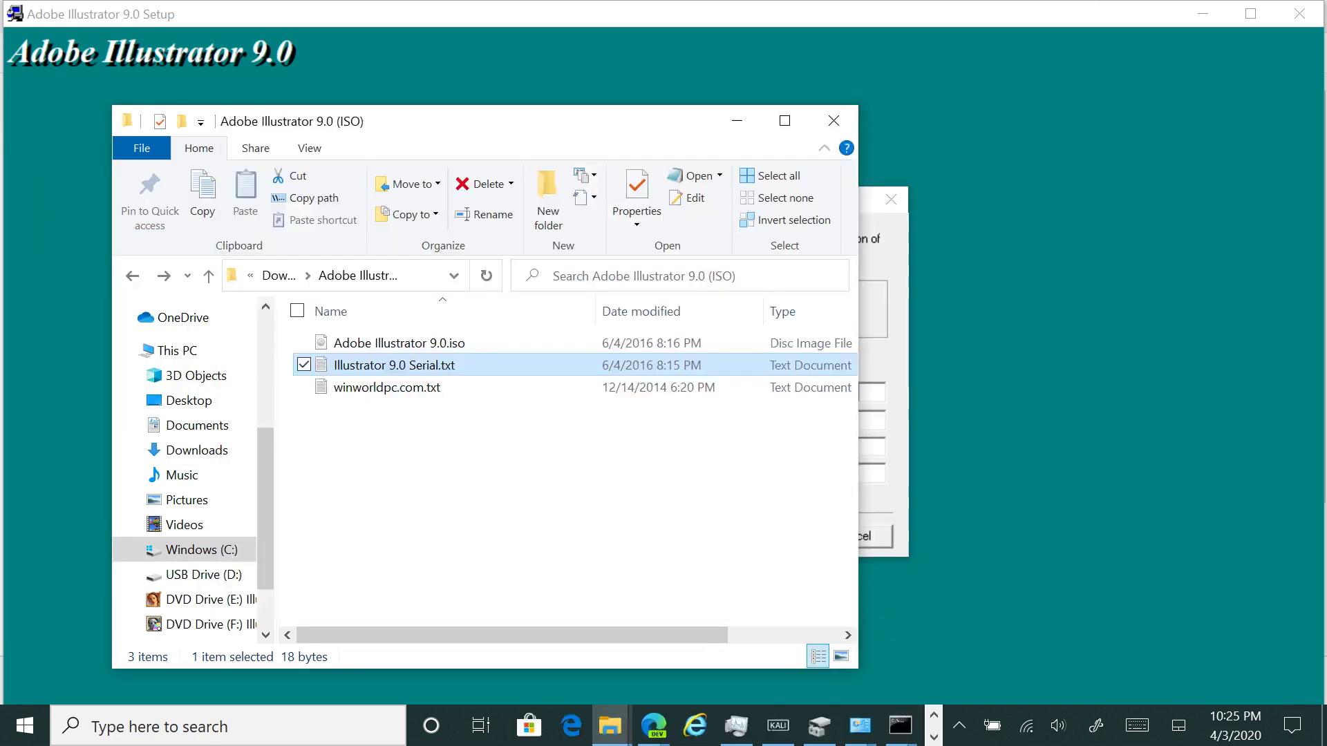
Paste the serial into the Serial Number field and submit the user information
key("alt+Tab")
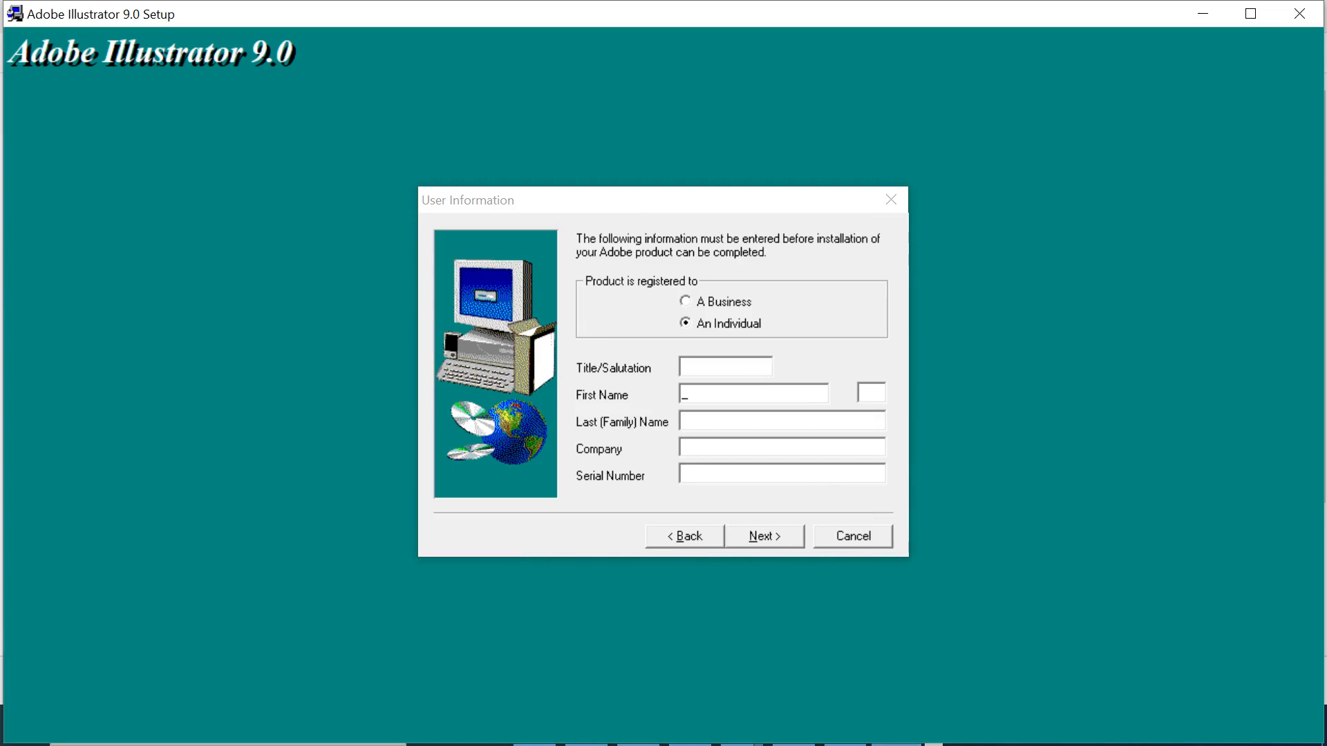
right_click(721, 477)
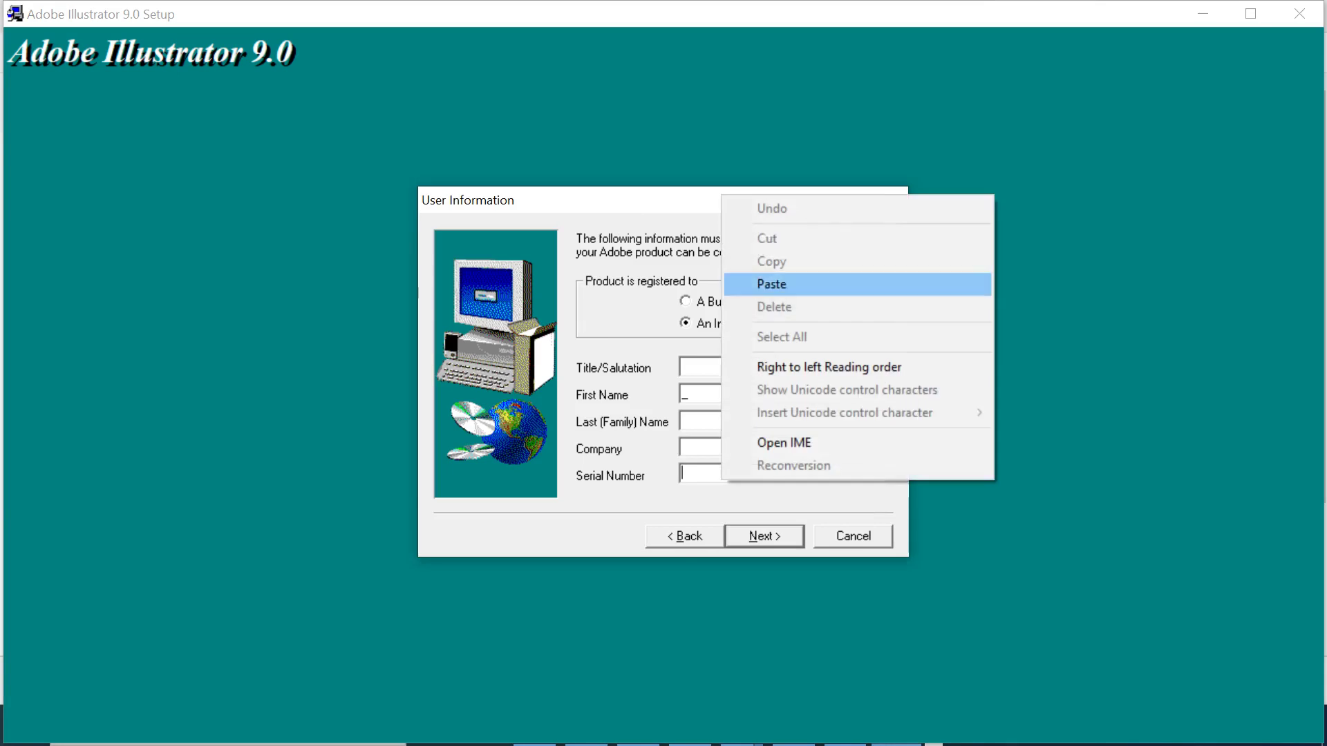
left_click(772, 284)
left_click(763, 536)
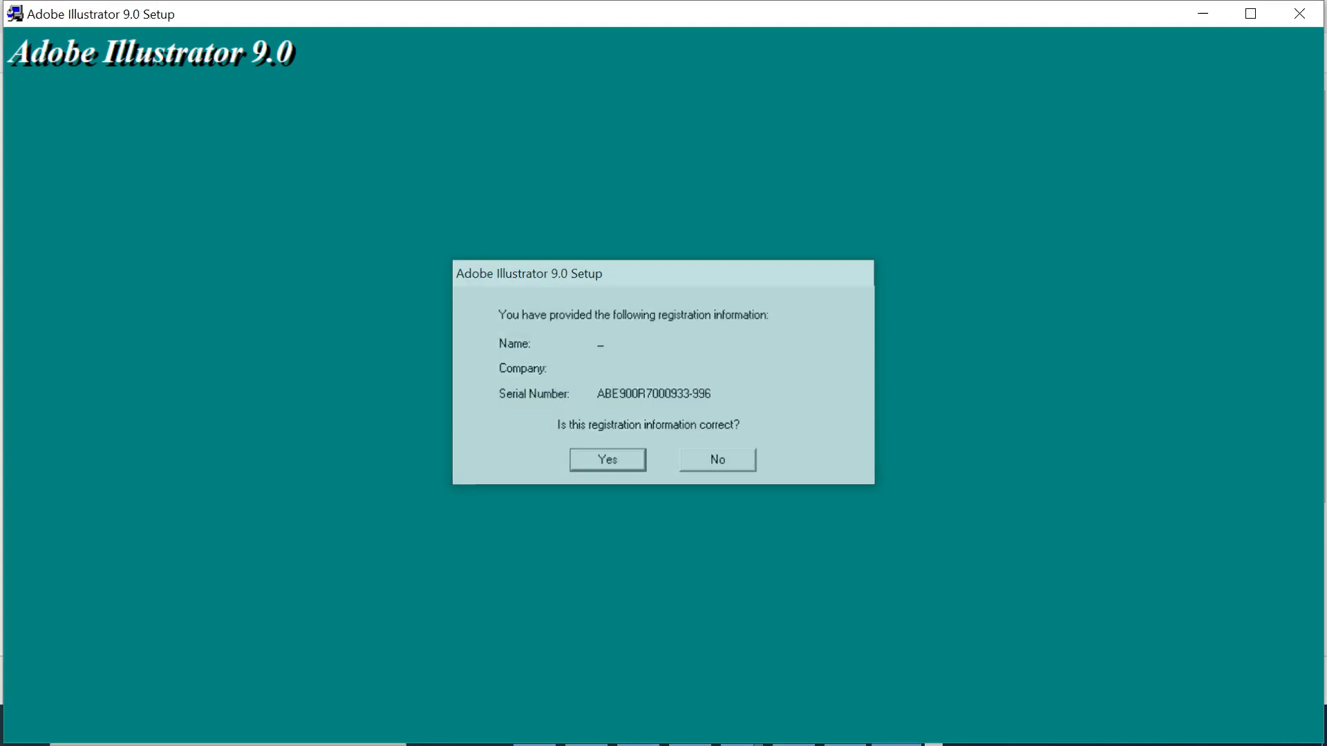
Confirm the registration details and let Illustrator 9.0 finish installing
key("Return")
key("Return")
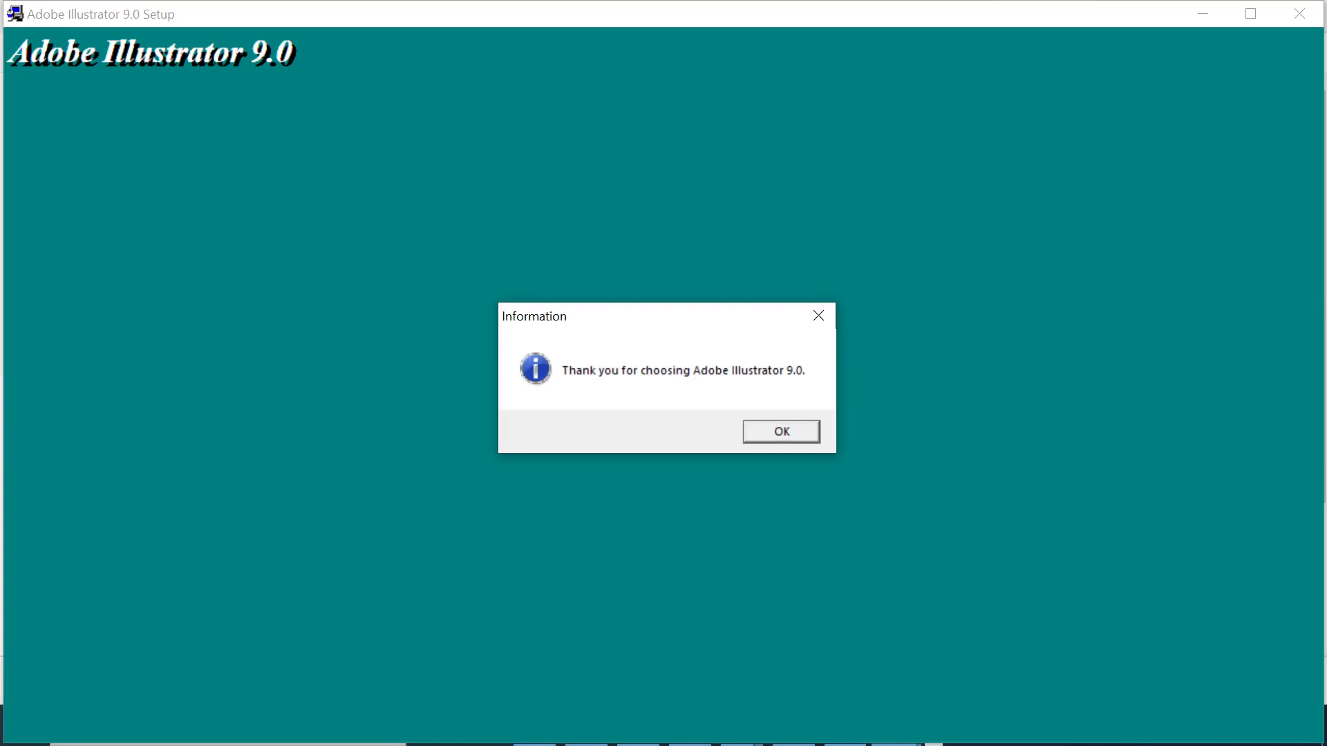
Confirm the setup message and launch Adobe Illustrator 9.0 from the Start menu
key("Return")
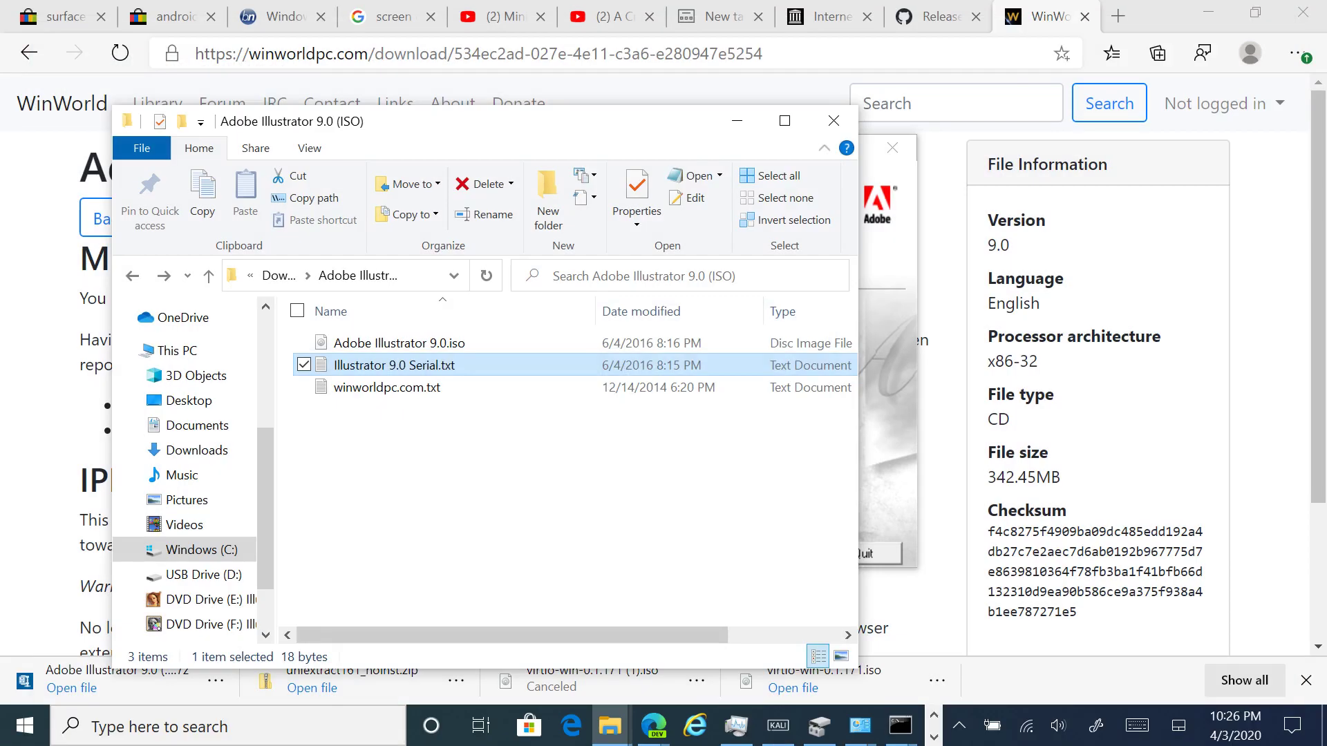
key("ctrl+space")
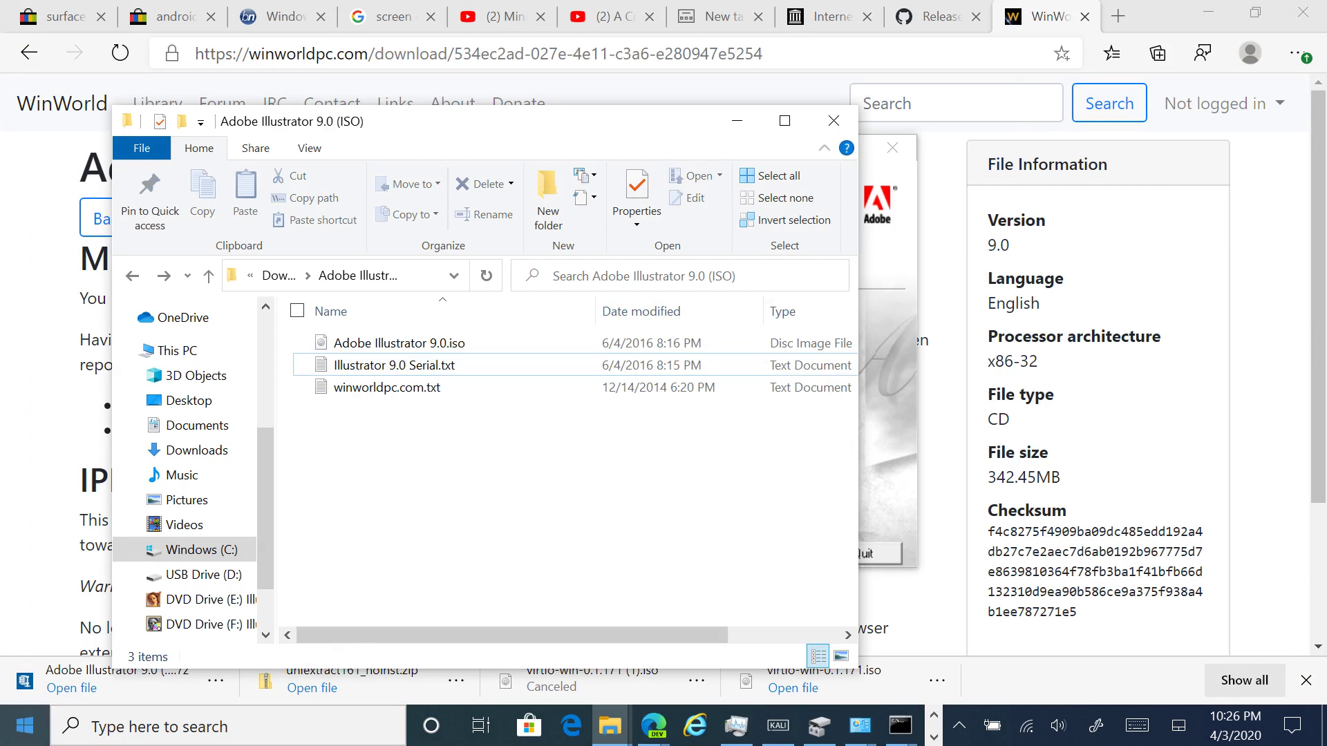
key("super")
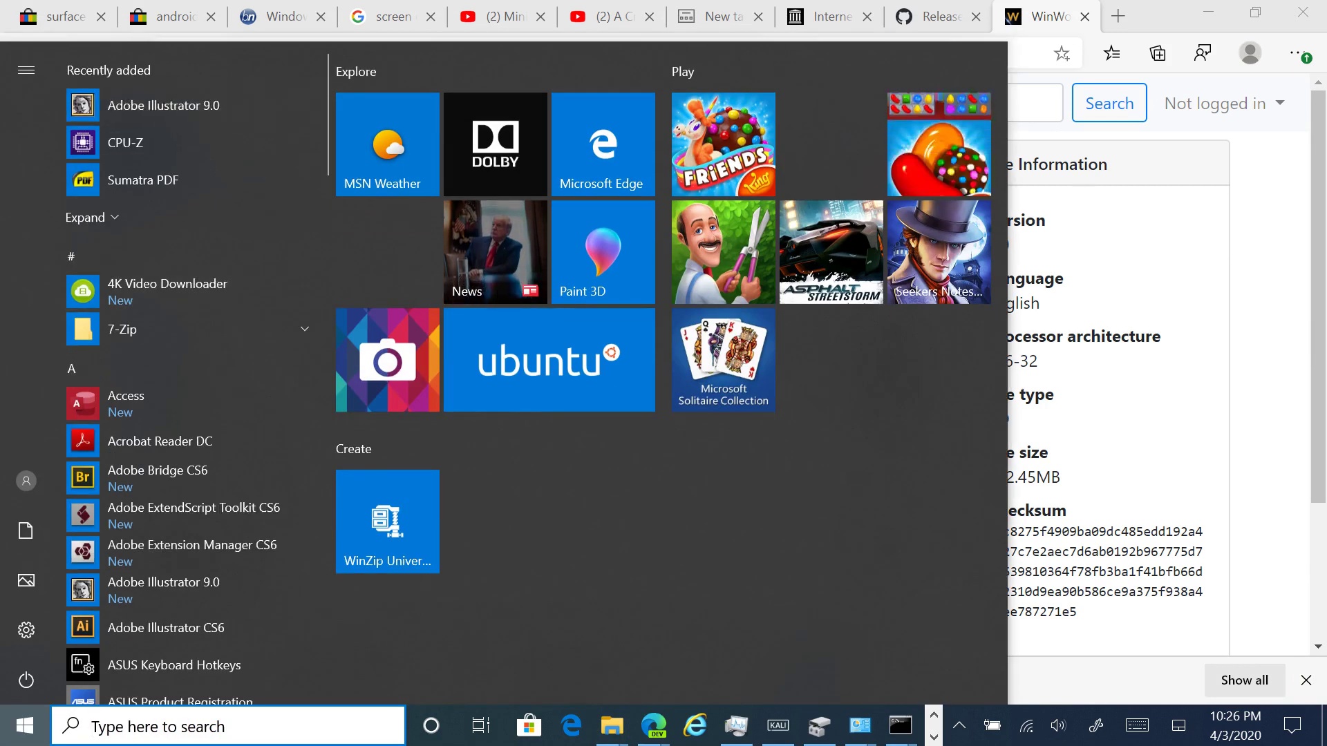
key("Escape")
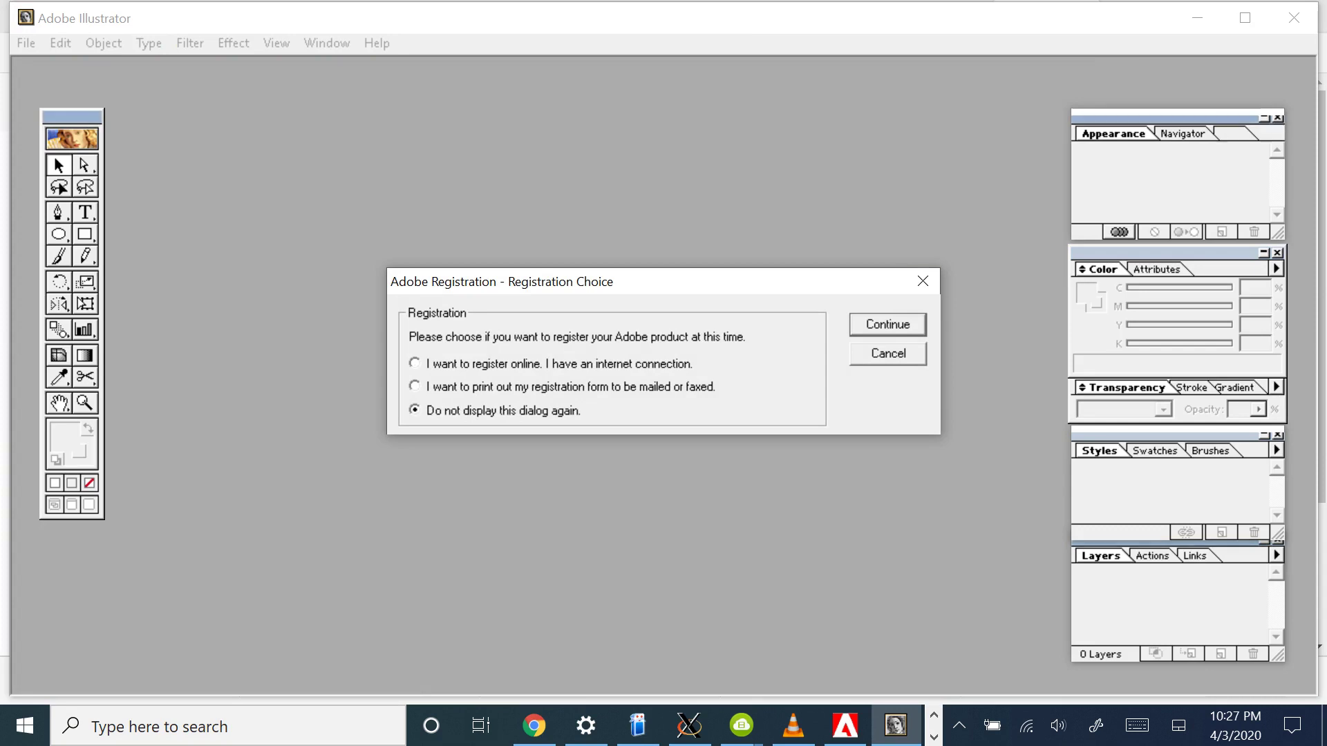
Dismiss the registration prompt and create a new blank Untitled-1 document
key("Return")
key("alt")
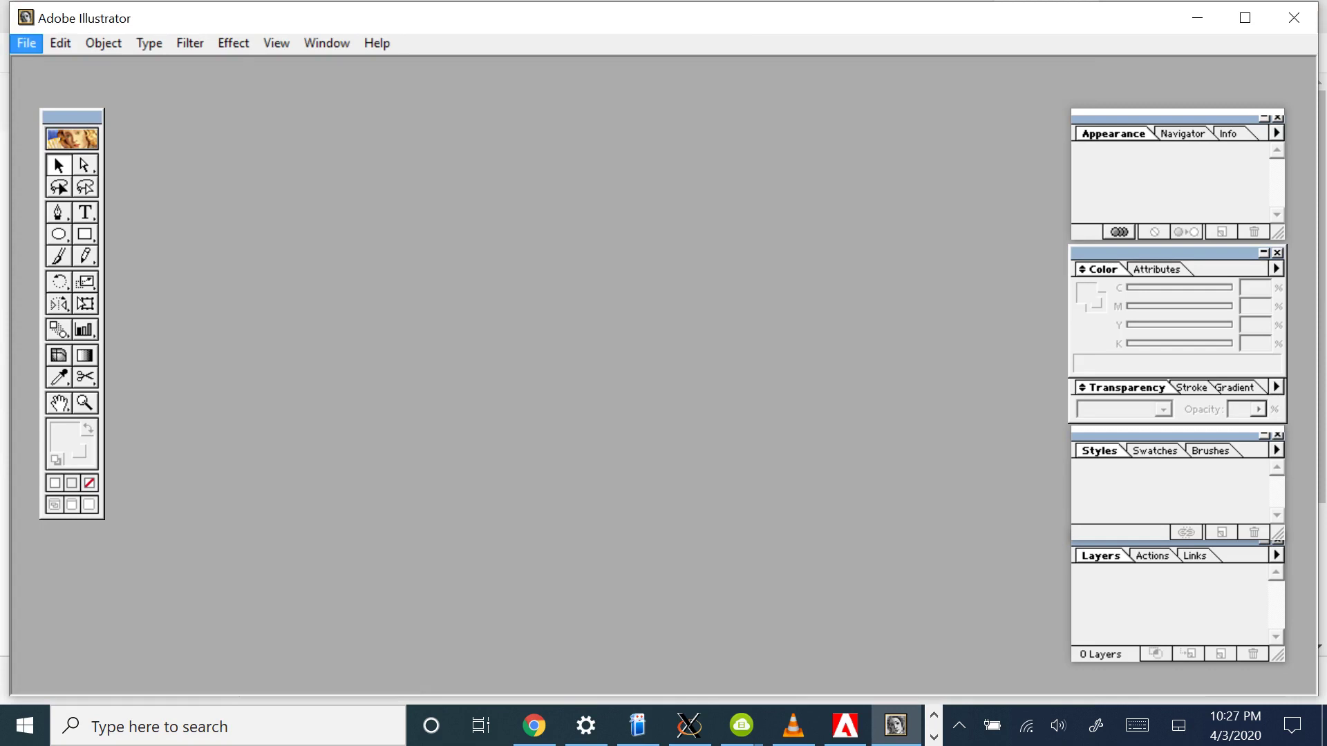
key("f")
key("Down")
key("Return")
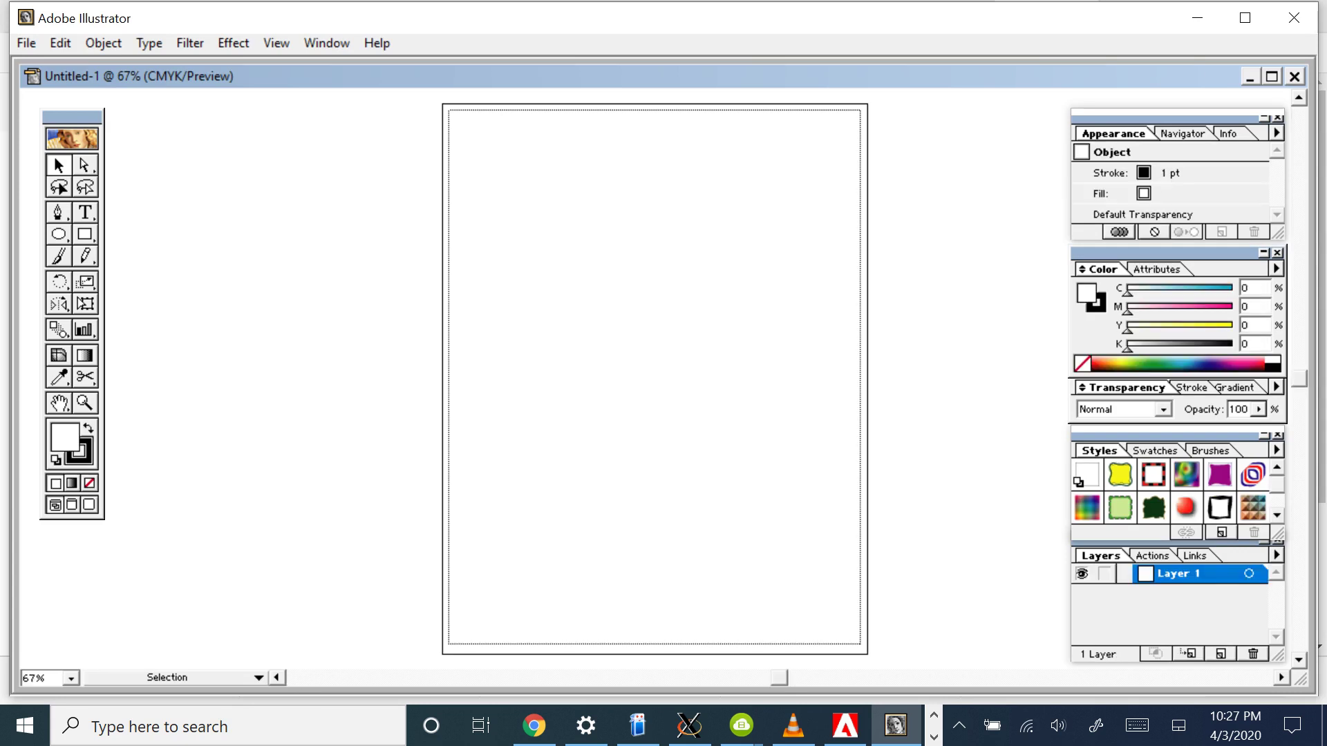
Draw a rectangle in the upper middle of the page and give it the yellow Bizzaro style
key("m")
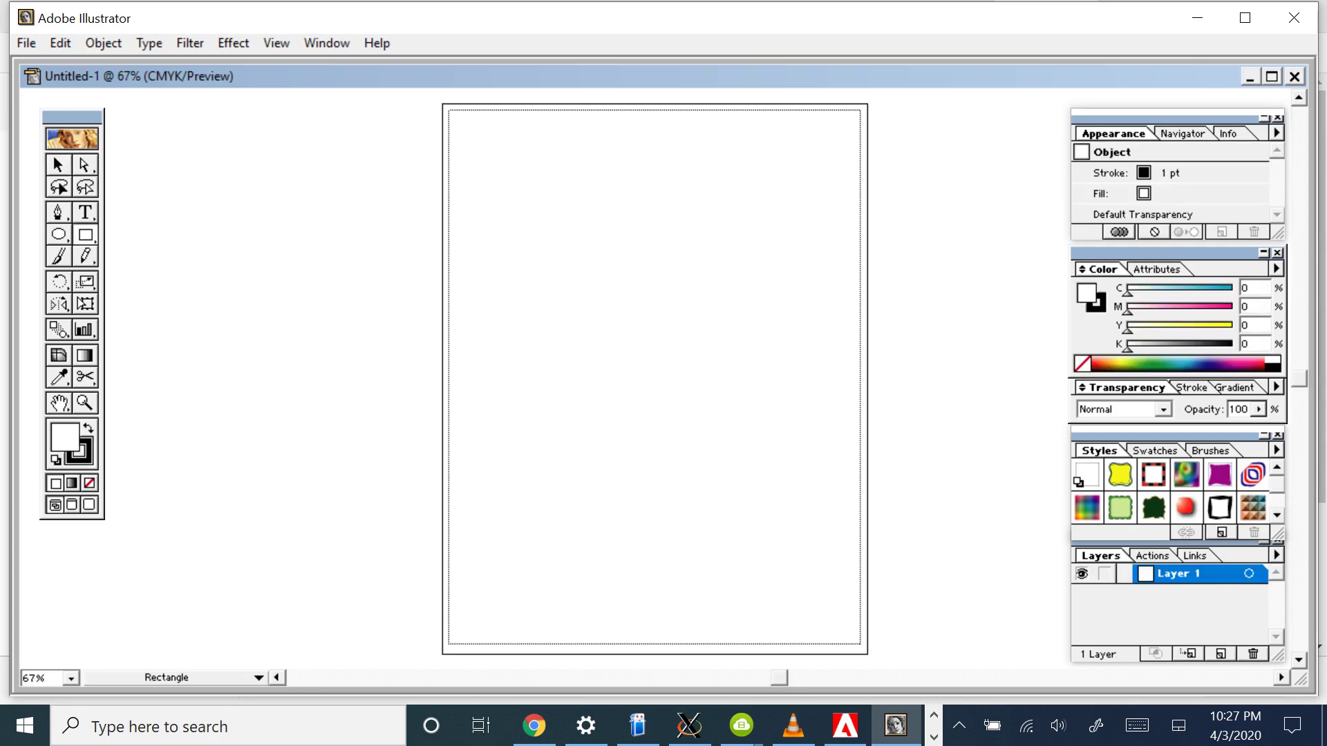
left_click_drag(511, 281, 663, 377)
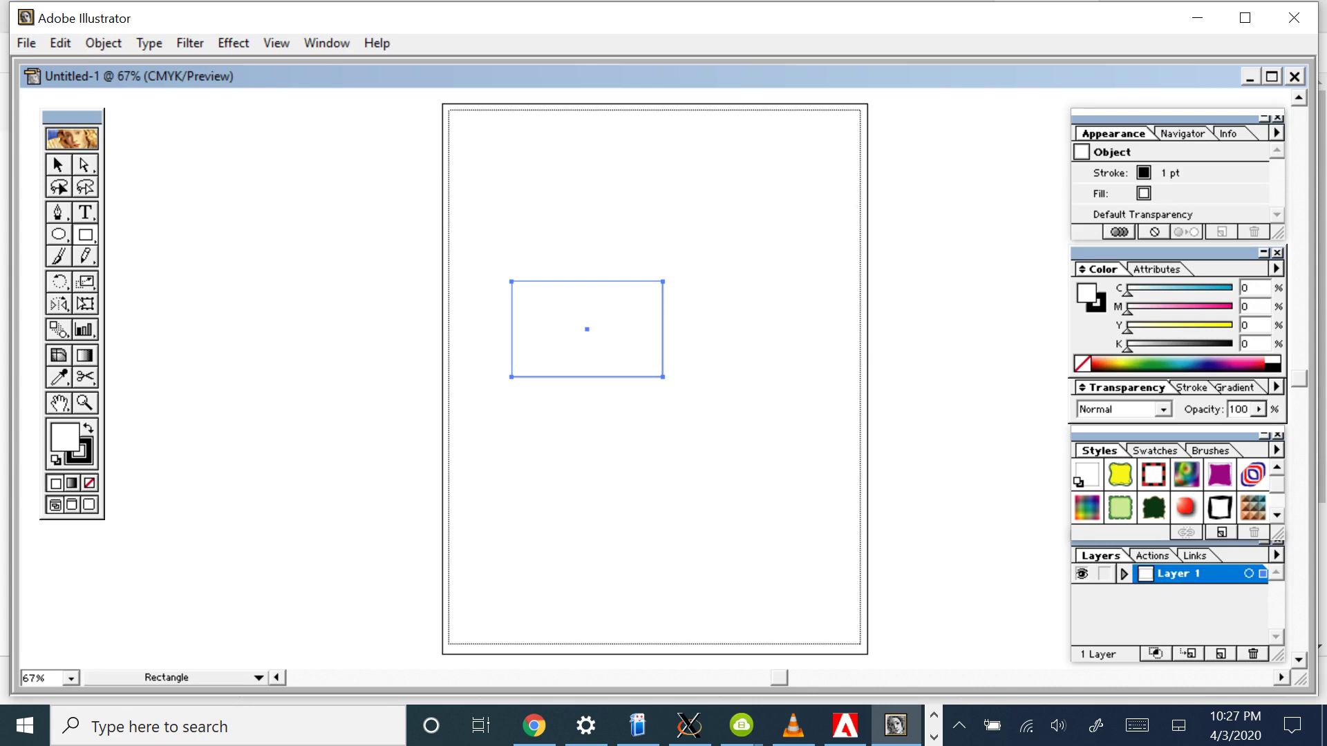
left_click(1168, 364)
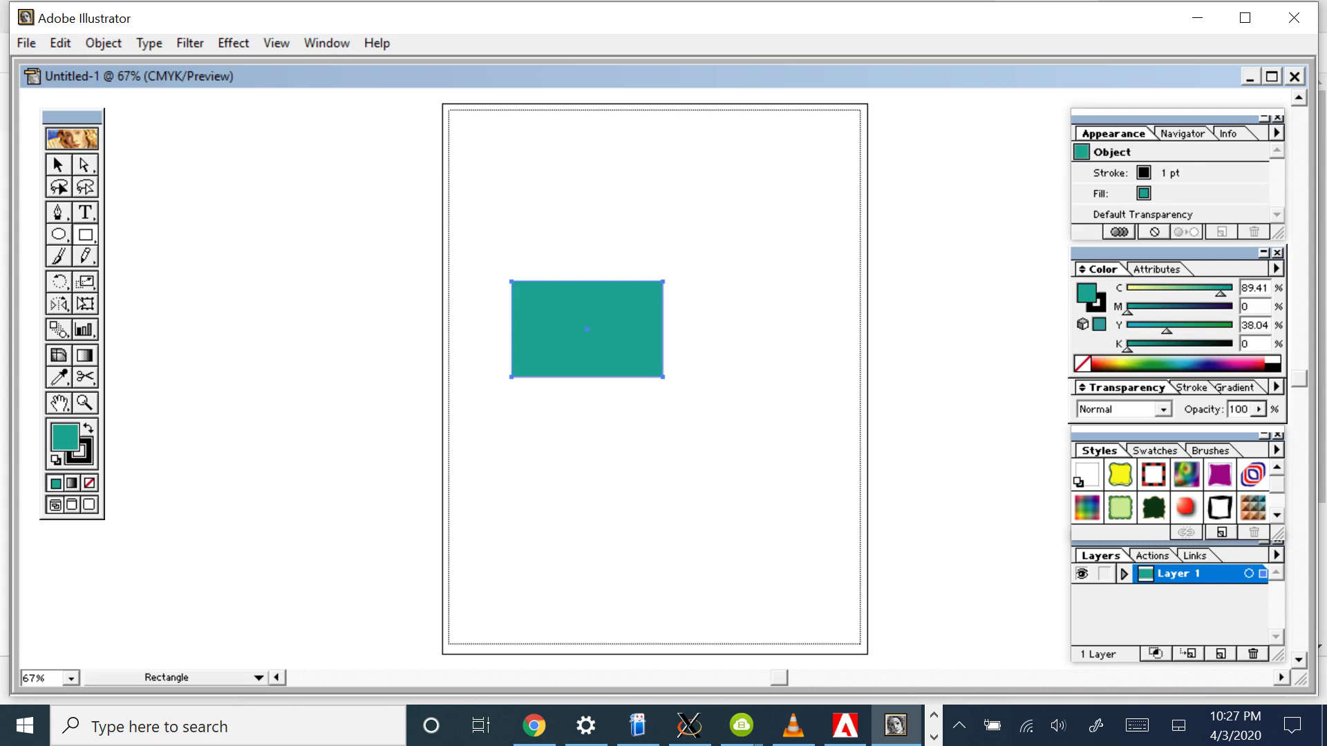
left_click(1185, 474)
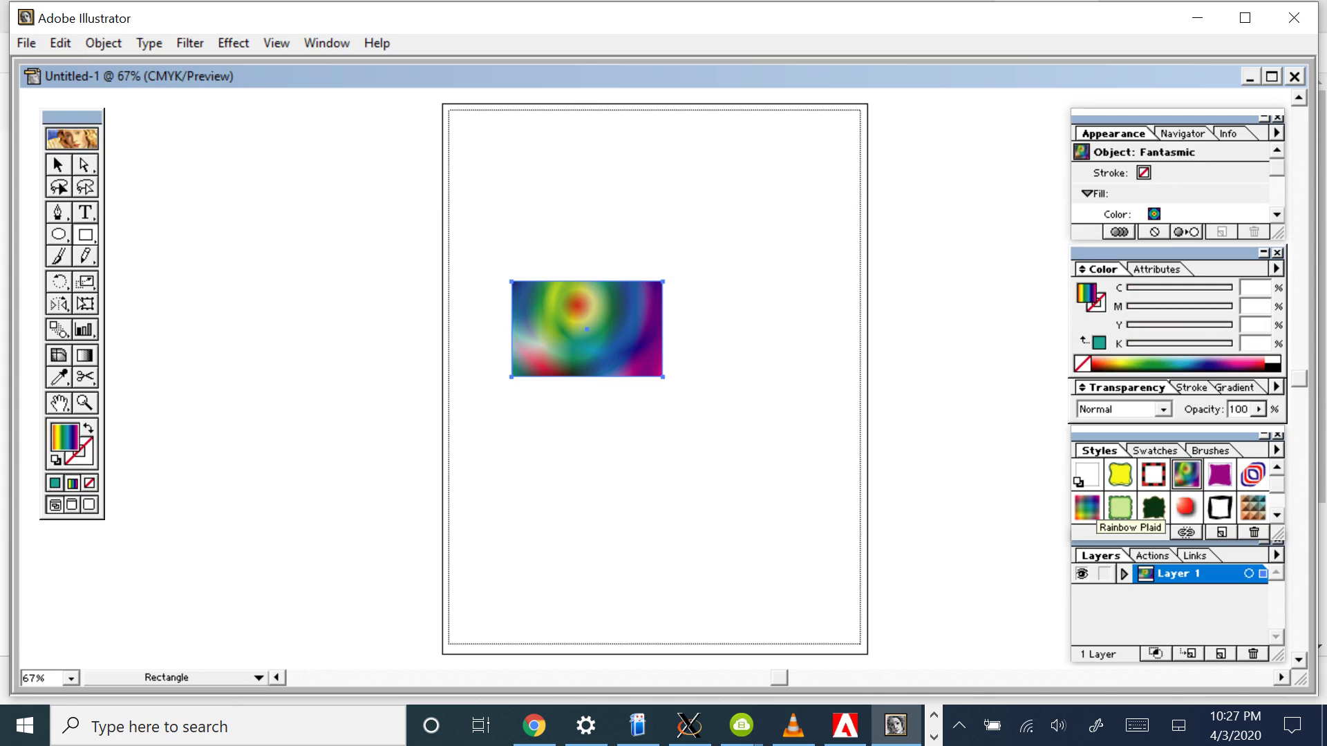
left_click(1087, 508)
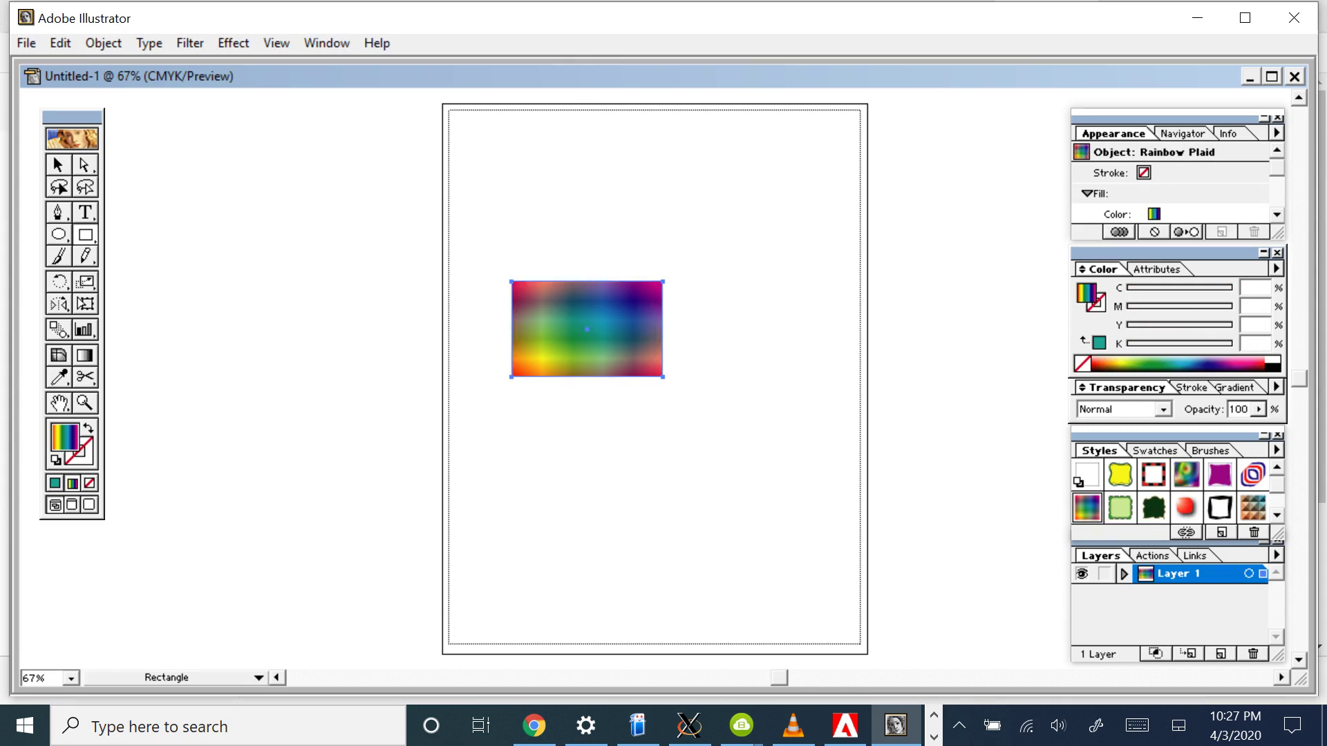
left_click(1120, 475)
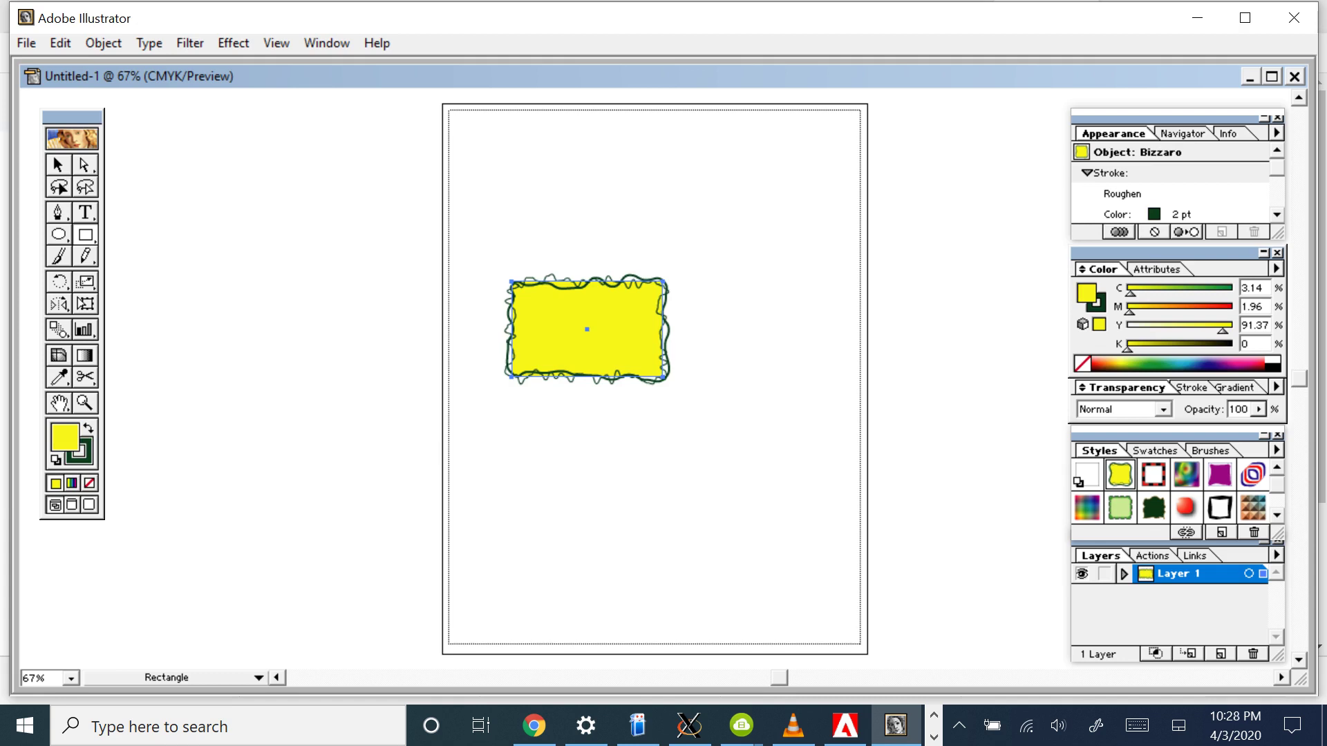
Type 'LoGO' inside the yellow rectangle and enlarge the text across it
key("t")
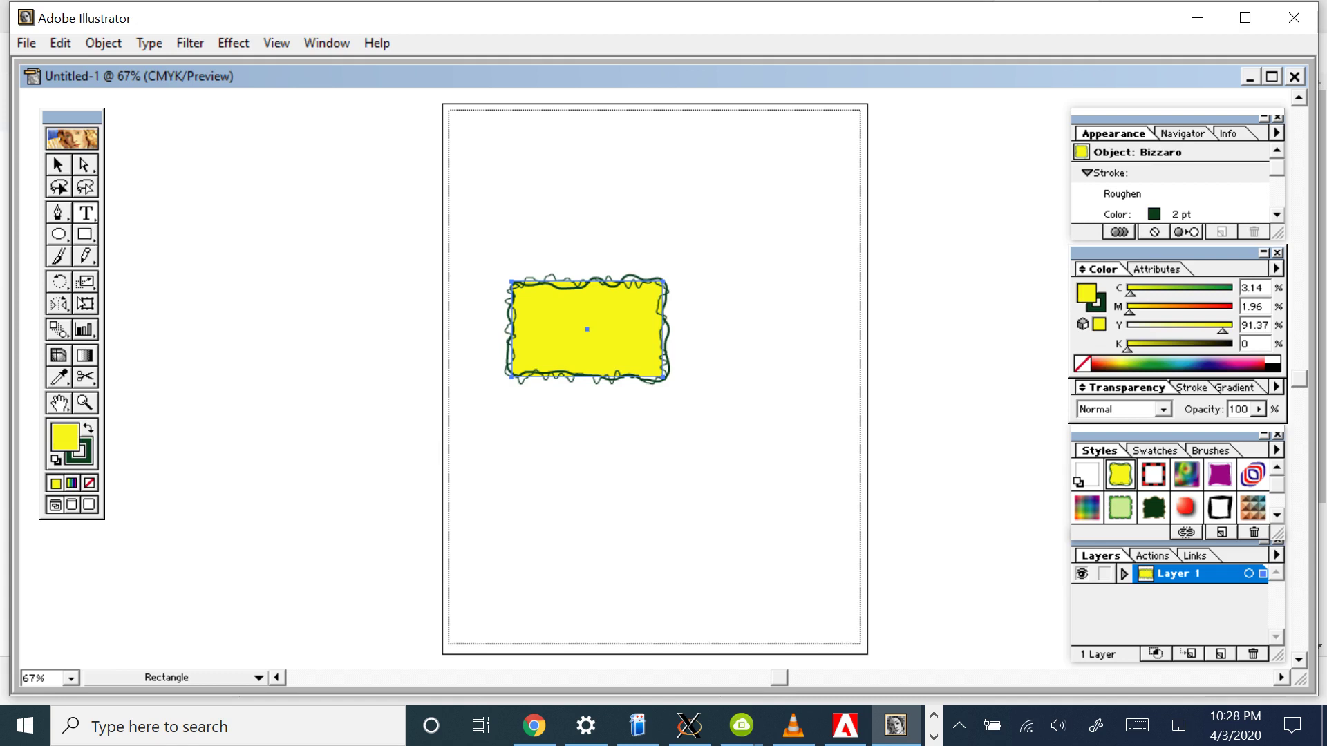
key("ctrl+shift+a")
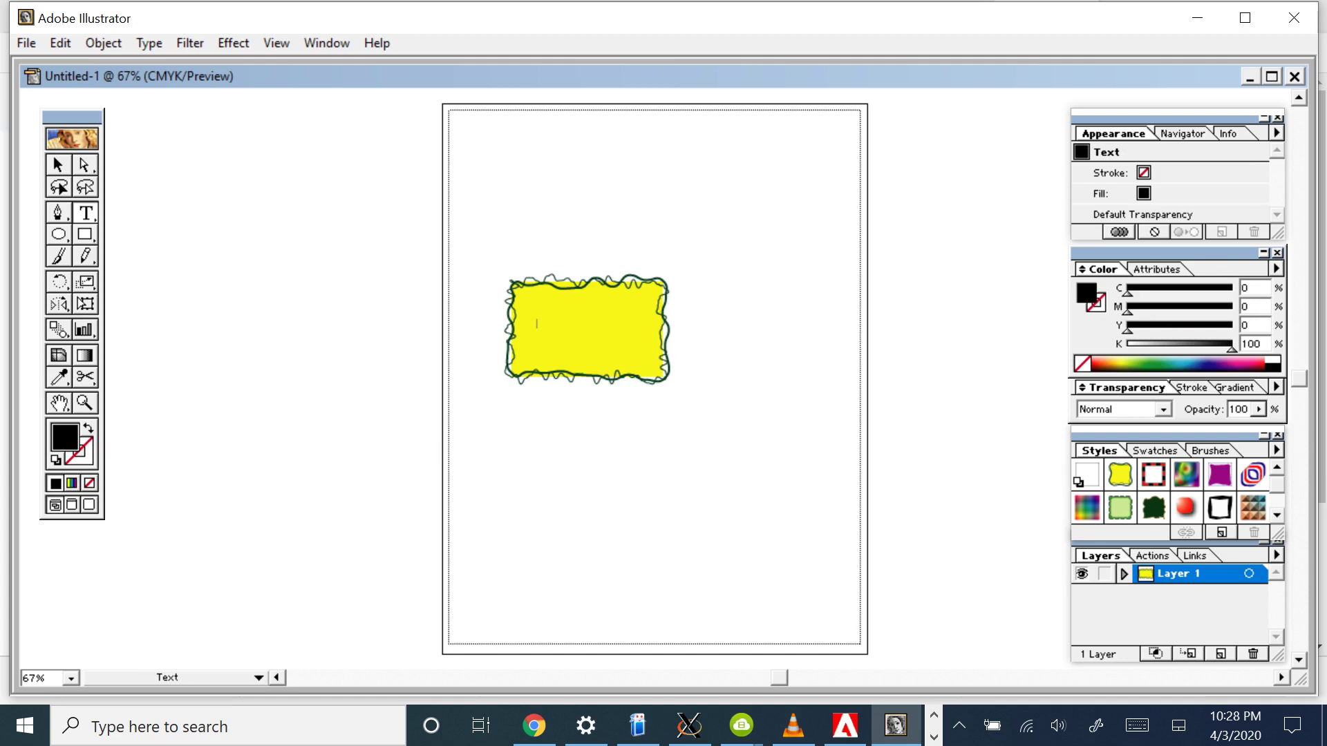
type("oGo")
key("Escape")
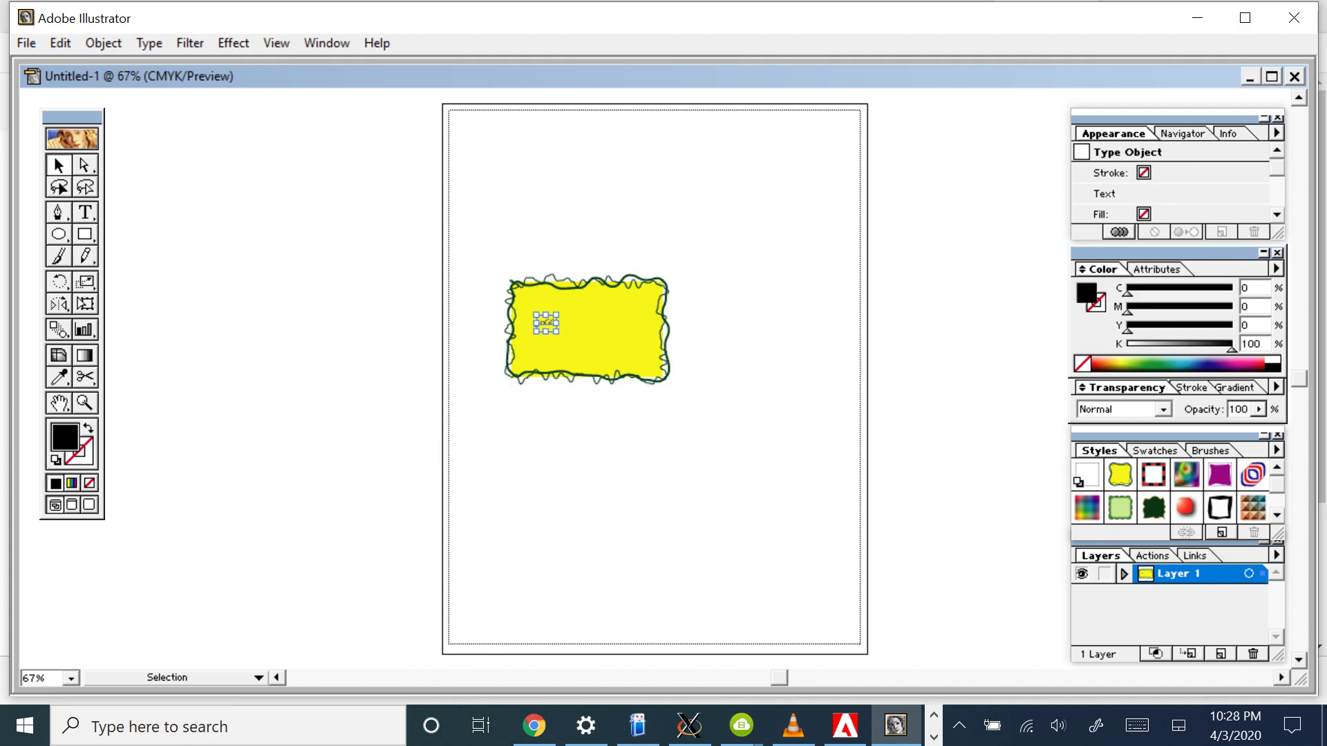
key("ctrl+shift+period")
key("ctrl+shift+period")
key("ctrl+shift+period")
key("ctrl+shift+period")
key("ctrl+shift+period")
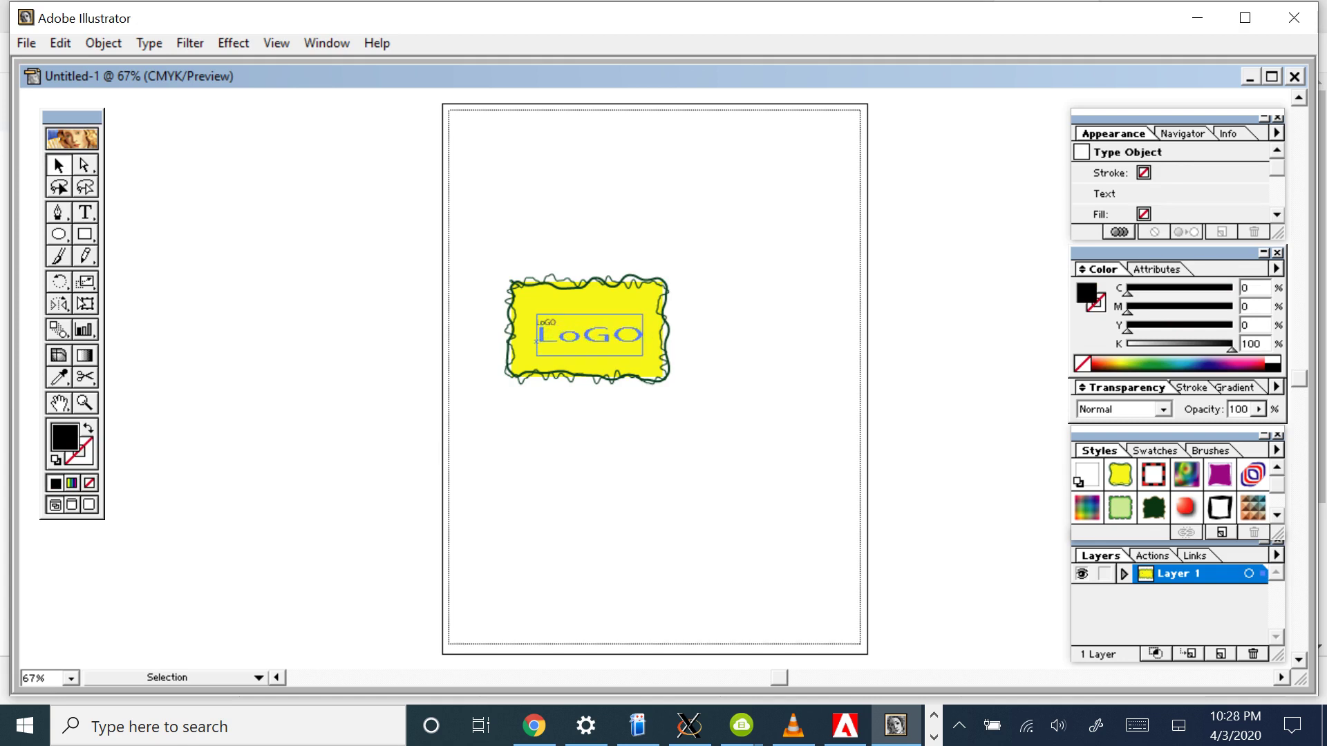
key("ctrl+shift+period")
key("ctrl+shift+period")
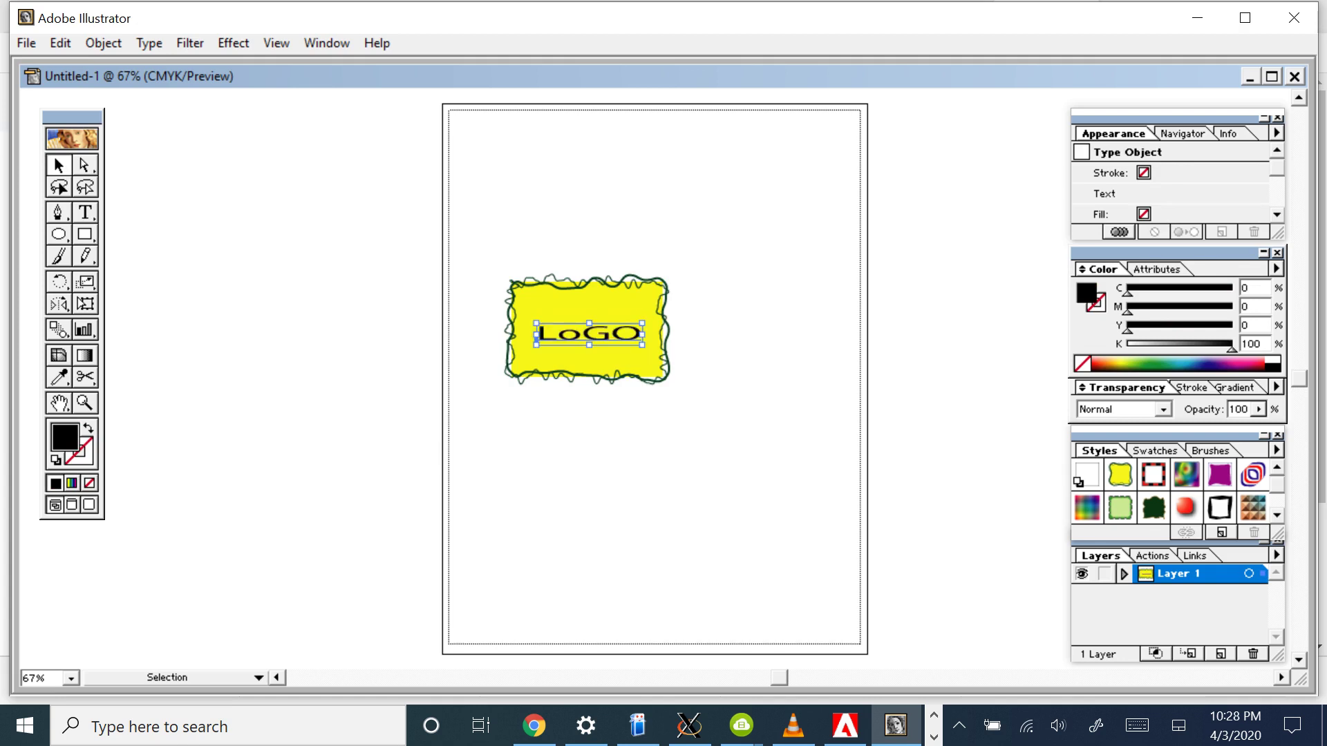
Set the LoGO text in Comic Sans MS Bold Italic
right_click(608, 331)
mouse_move(672, 389)
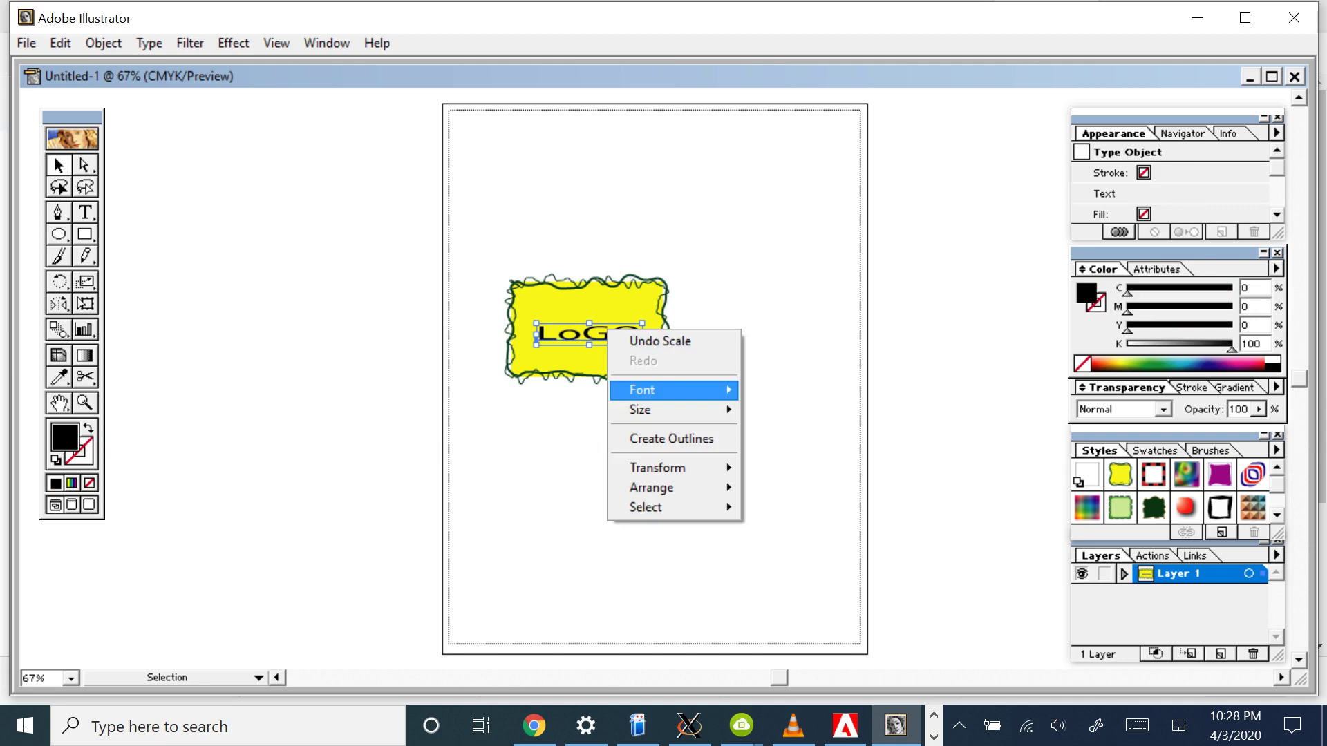
left_click(514, 378)
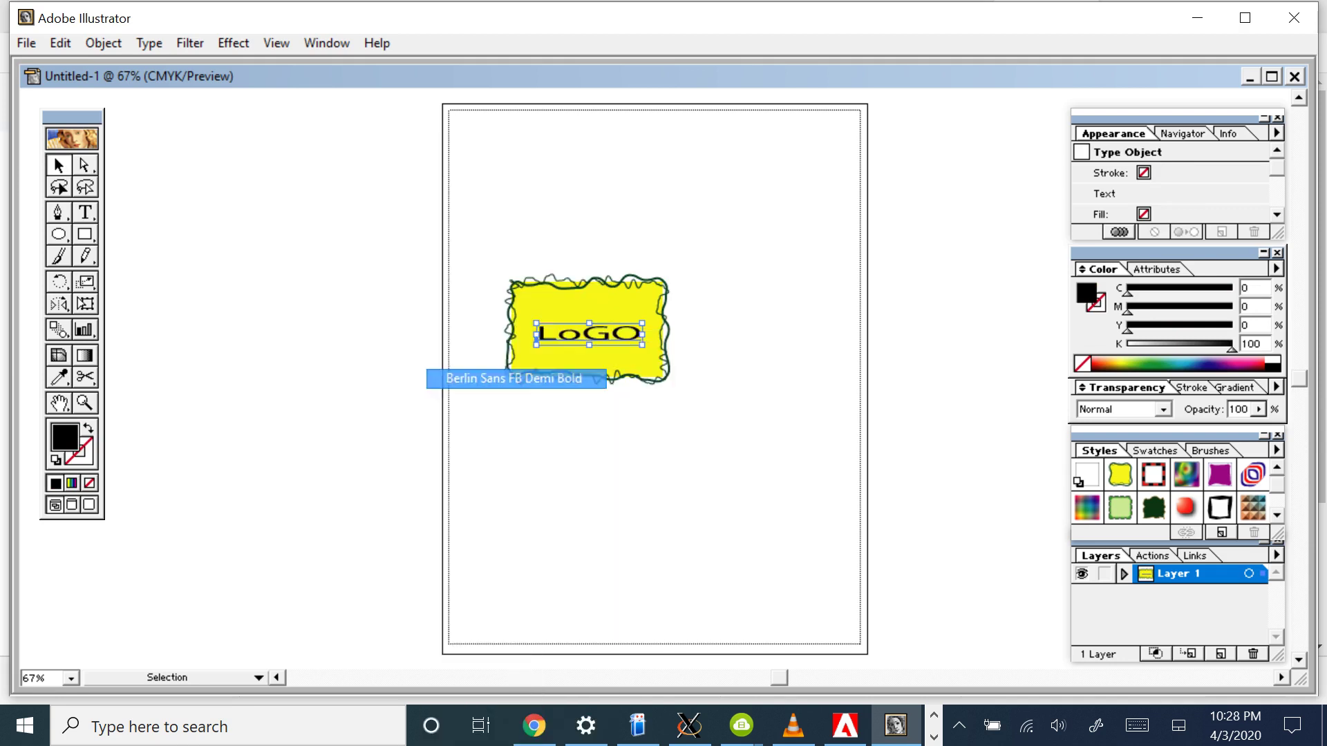
right_click(622, 338)
mouse_move(655, 398)
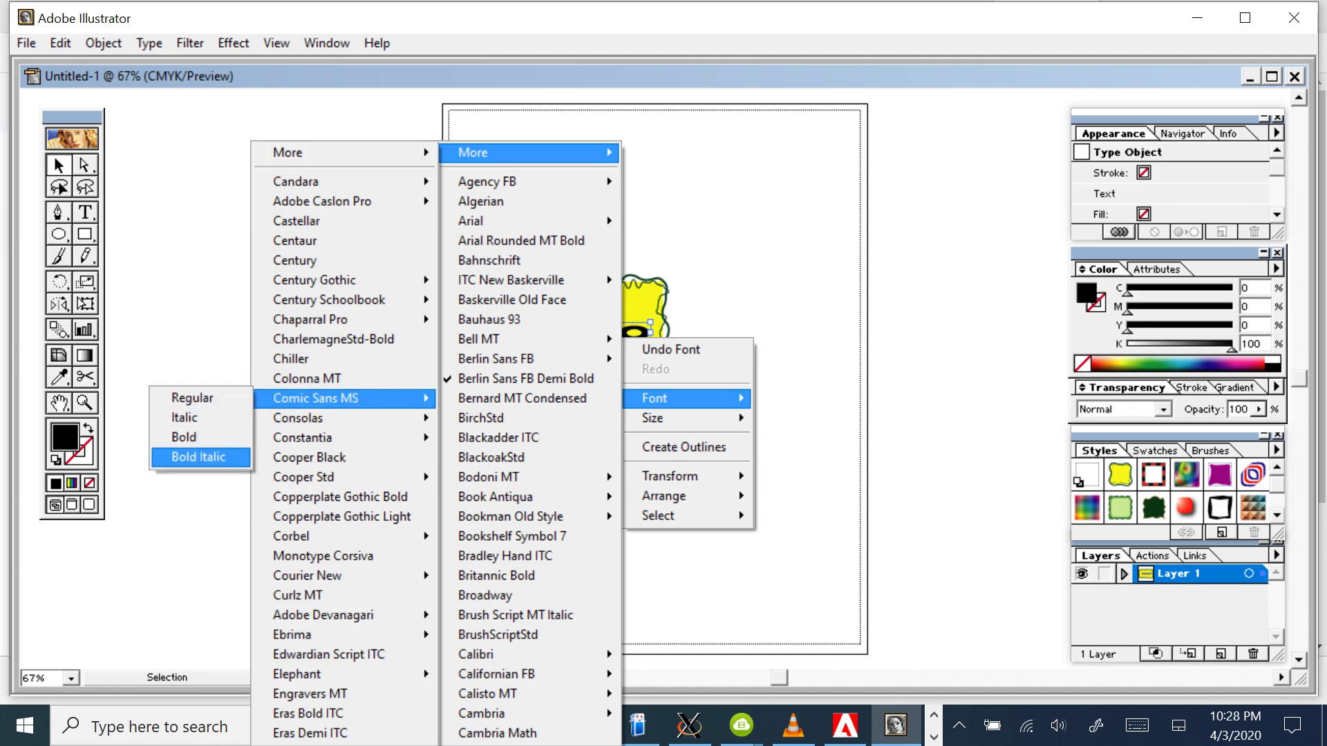
left_click(200, 457)
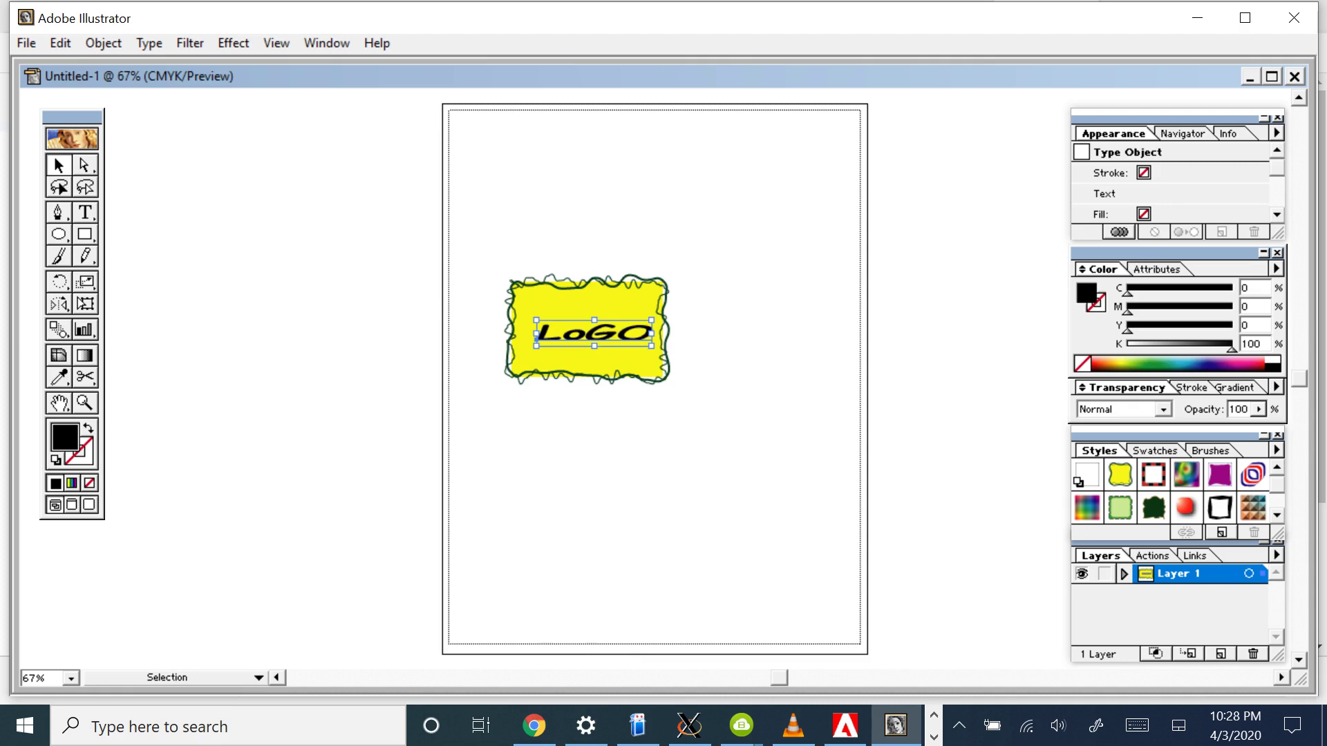
Nudge the LoGO text up and left and colour it light pink
left_click_drag(595, 332, 586, 328)
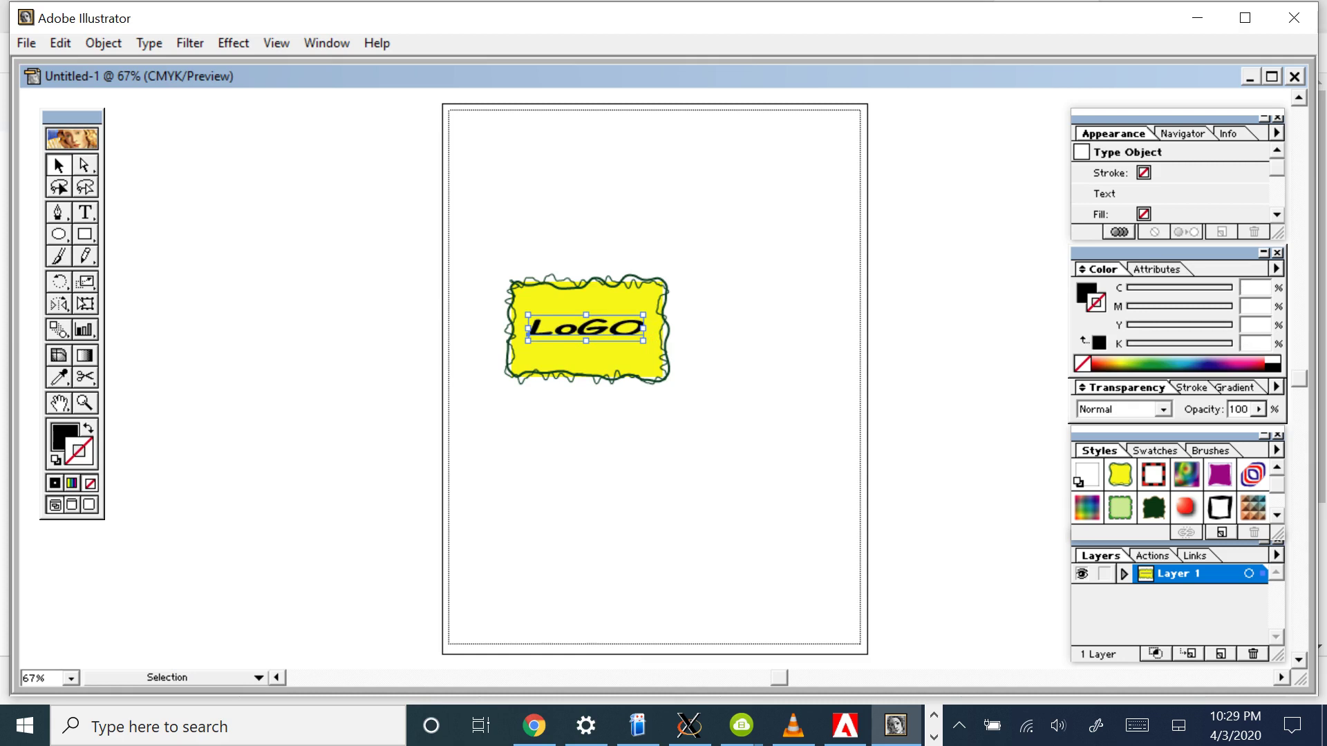
left_click_drag(1244, 364, 1266, 365)
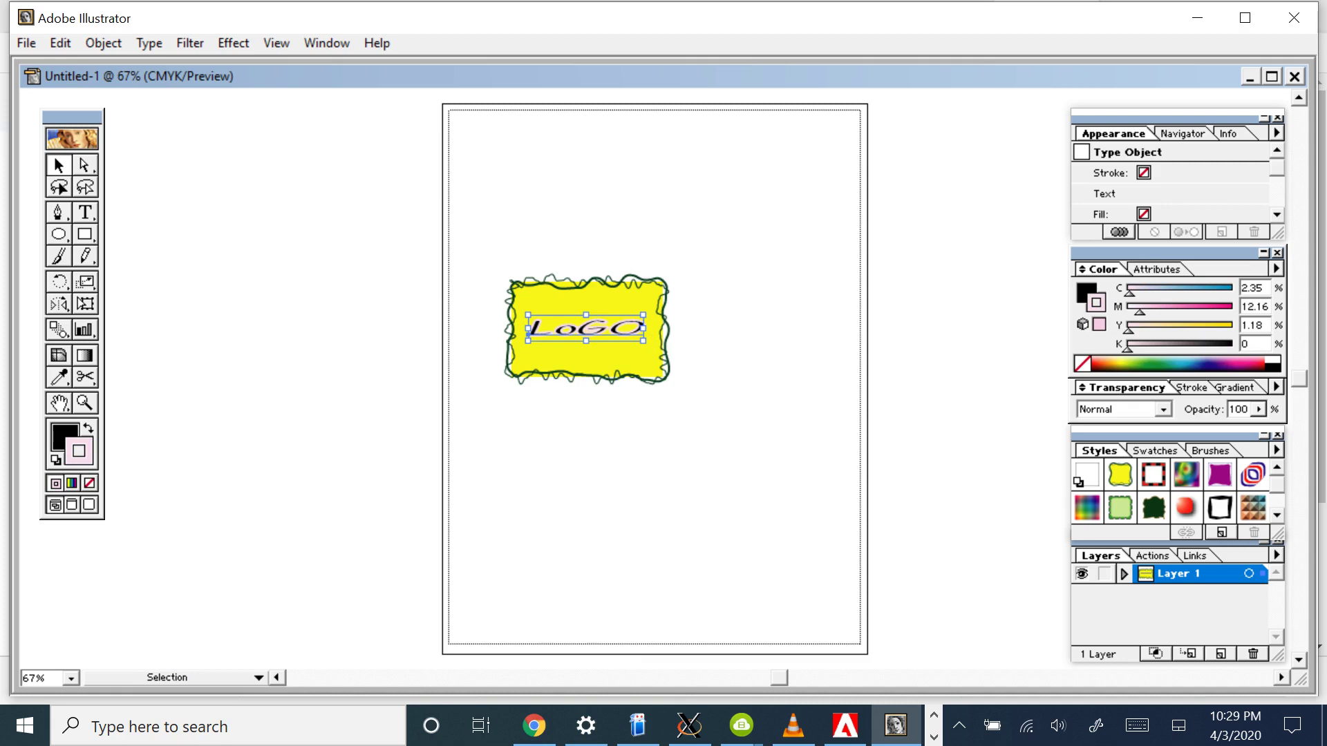
key("g")
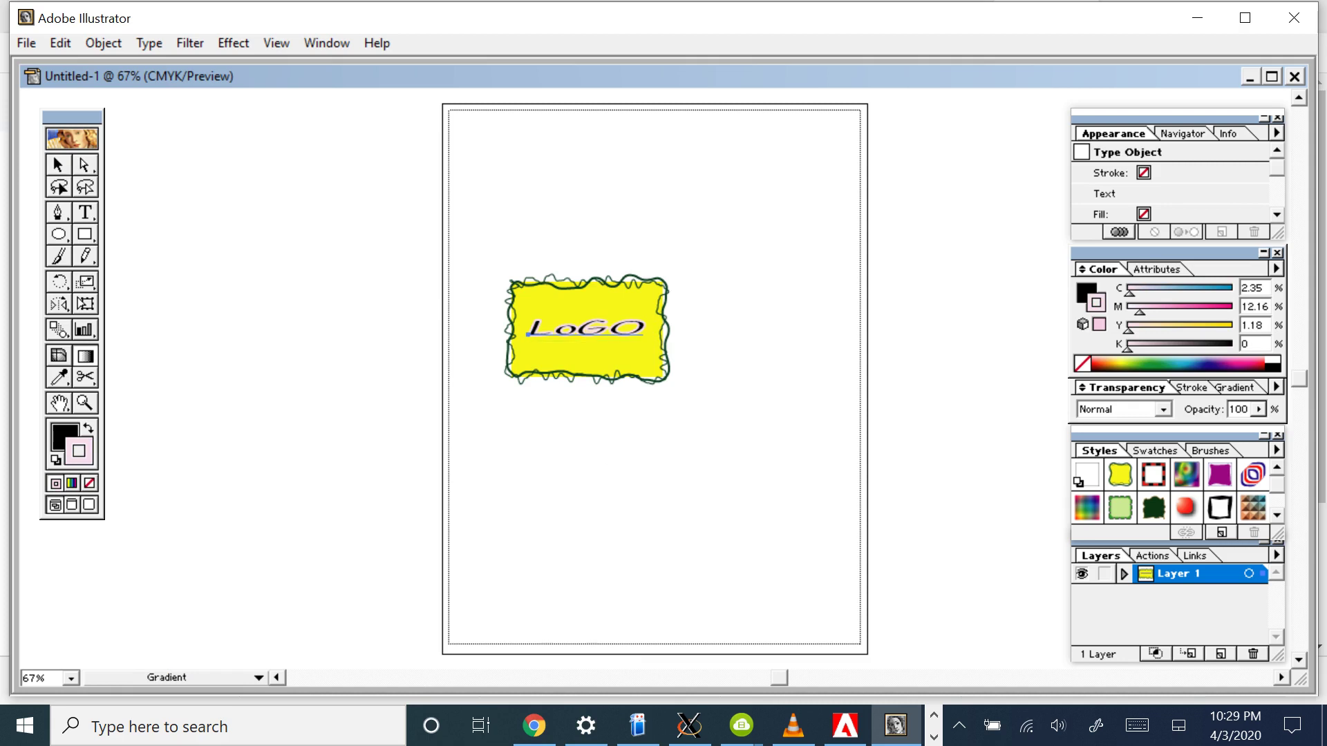
Draw an ellipse below the LoGO badge and drag a gradient across it
key("l")
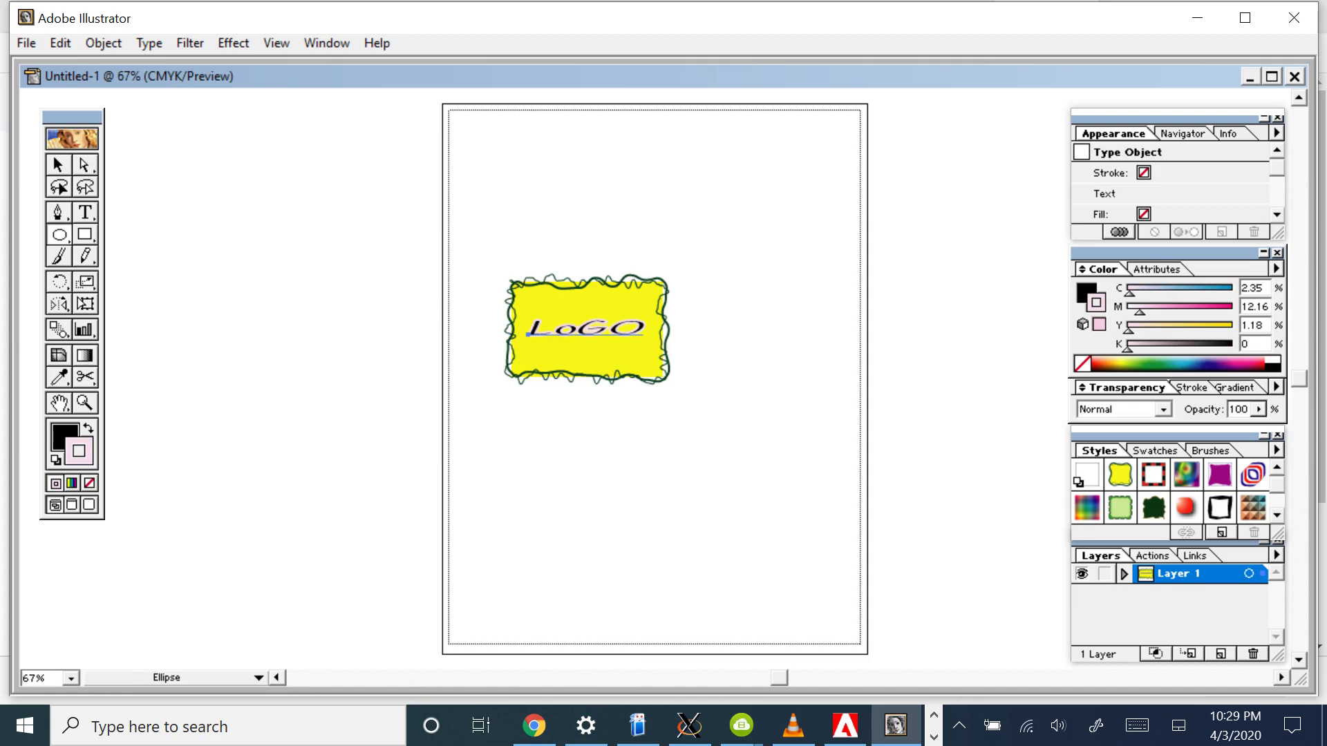
left_click_drag(592, 462, 712, 557)
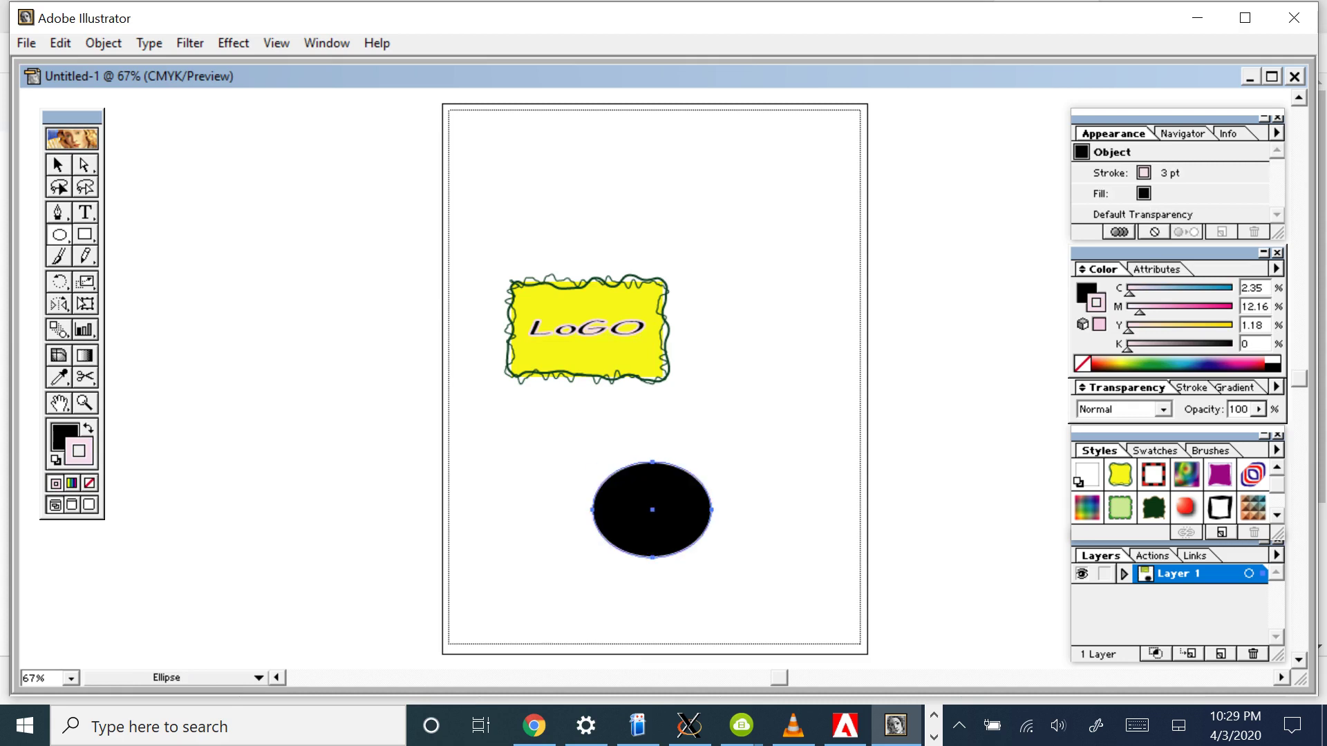
key("g")
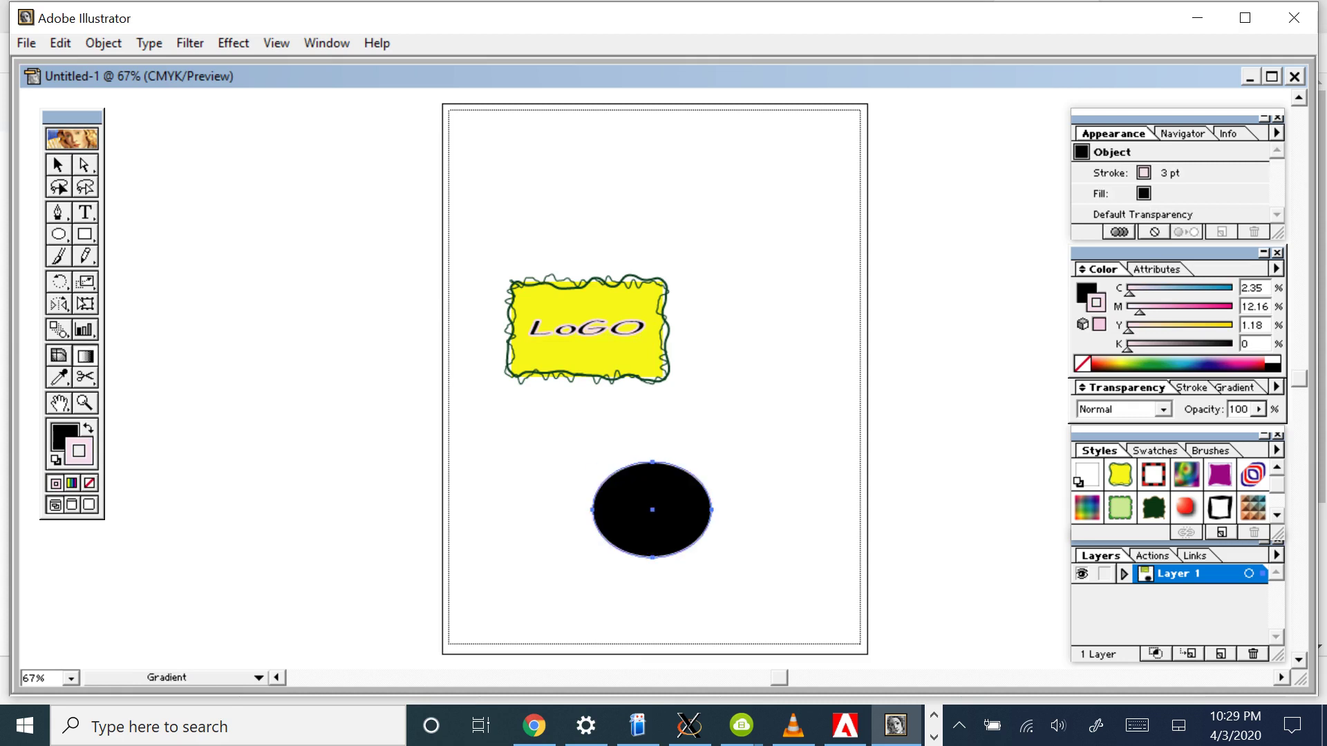
left_click_drag(604, 505, 680, 510)
Fill the ellipse with the Steel Bar II linear gradient swatch
left_click(1154, 450)
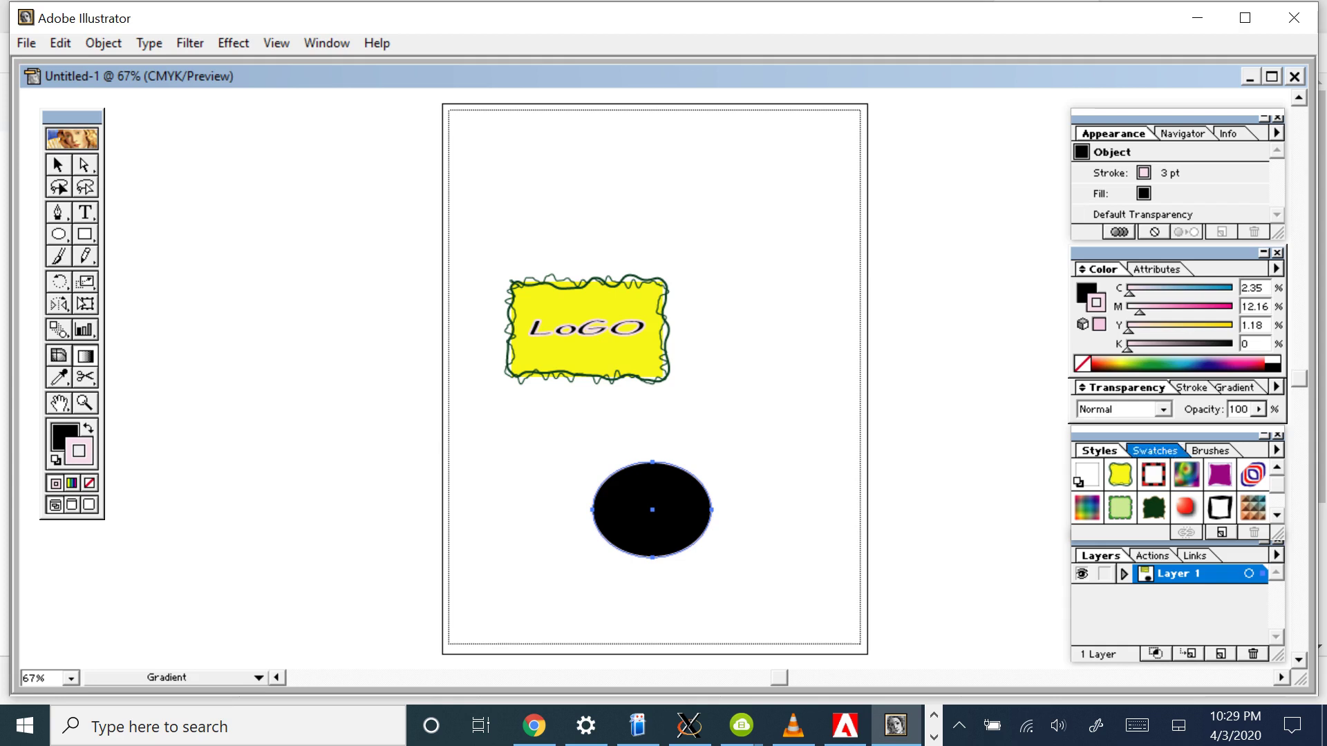
left_click(1213, 450)
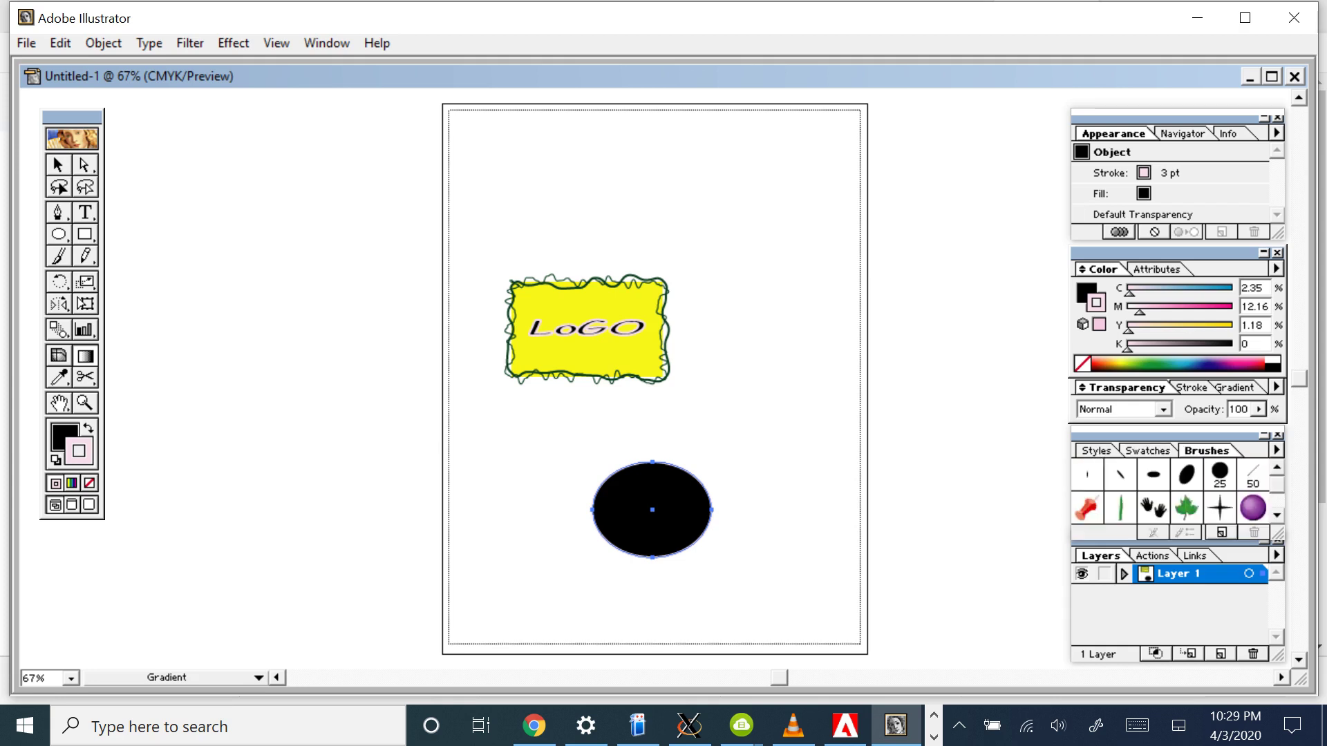
left_click(1148, 451)
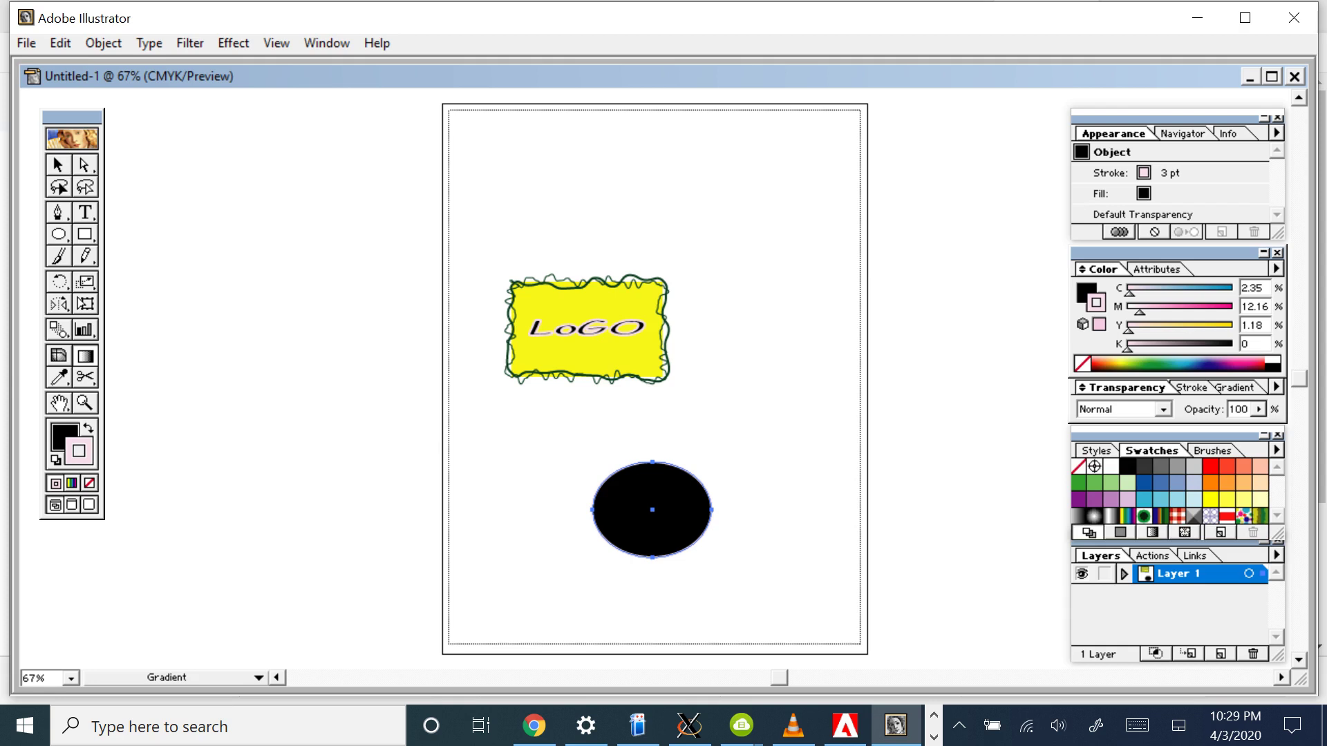
left_click(1094, 516)
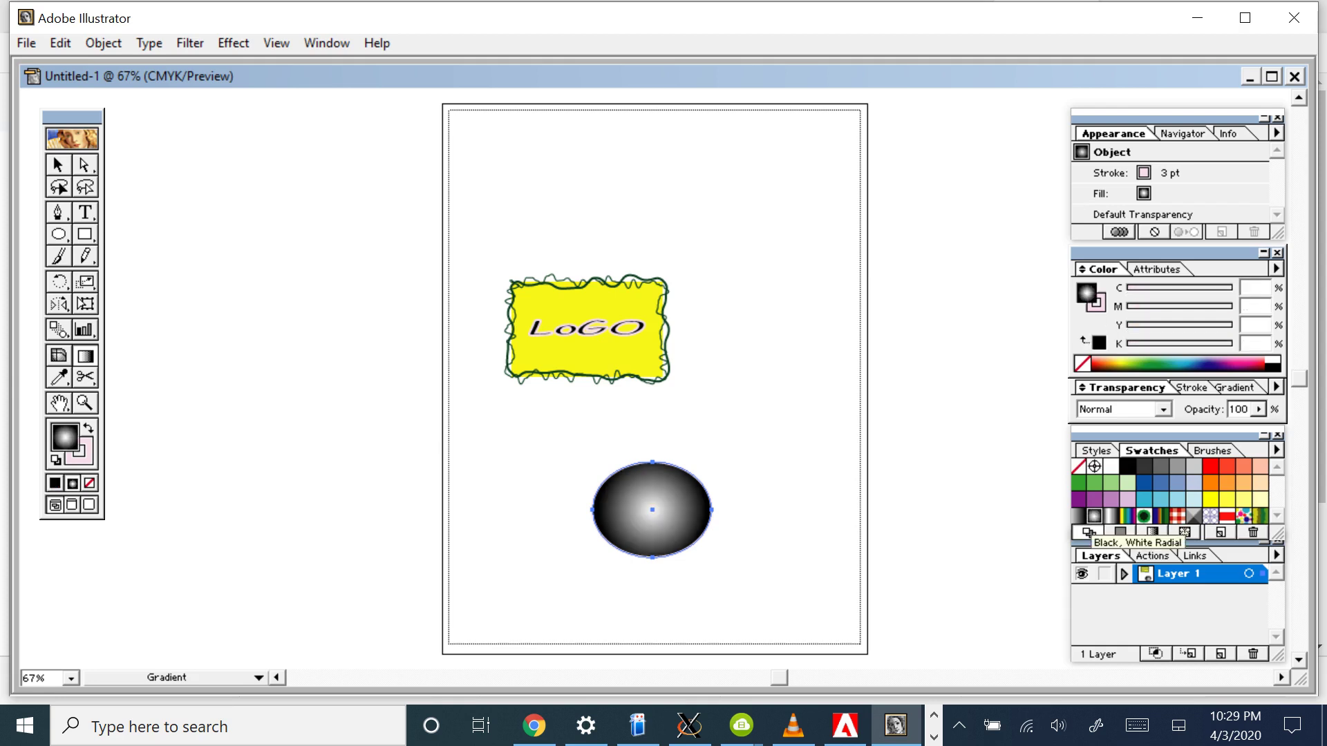
left_click(1153, 532)
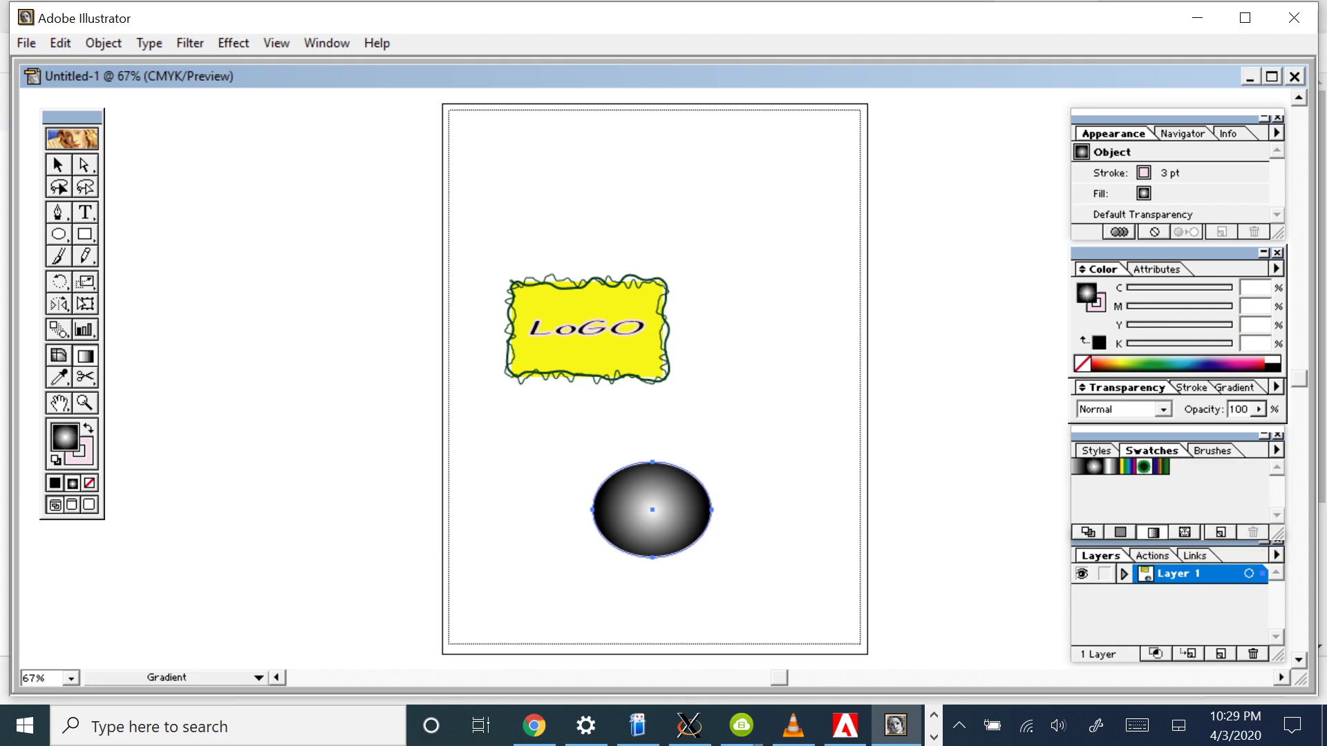
left_click(1094, 467)
left_click(1111, 466)
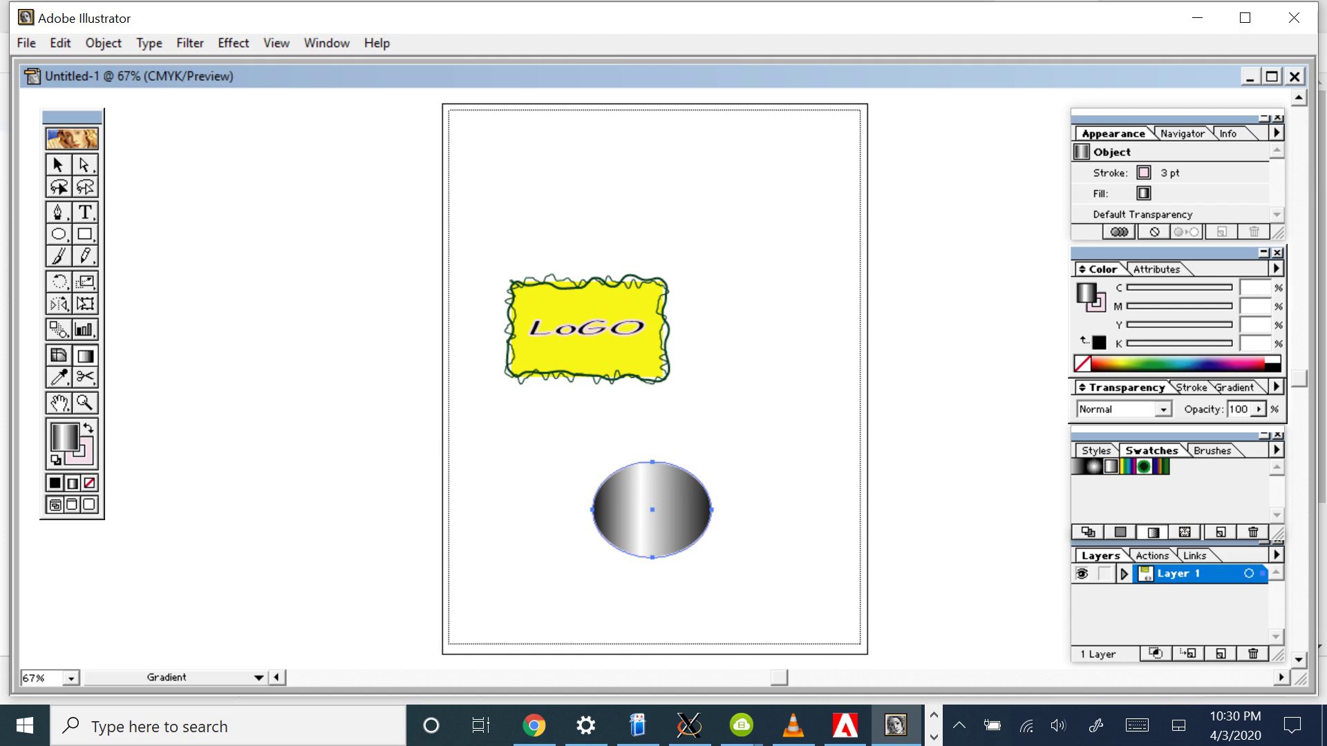
left_click(1211, 450)
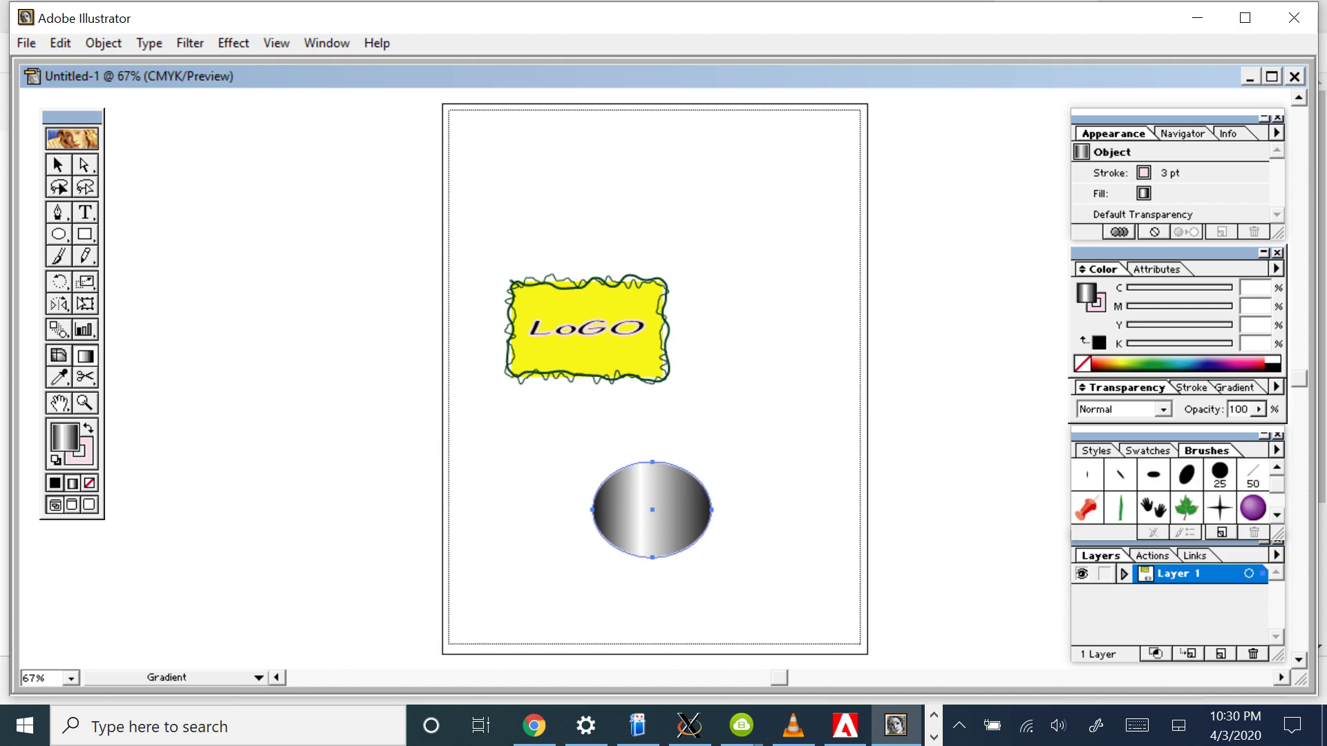
Edge the ellipse with the Grape Leaf brush and paint a leafy vine beside it
key("b")
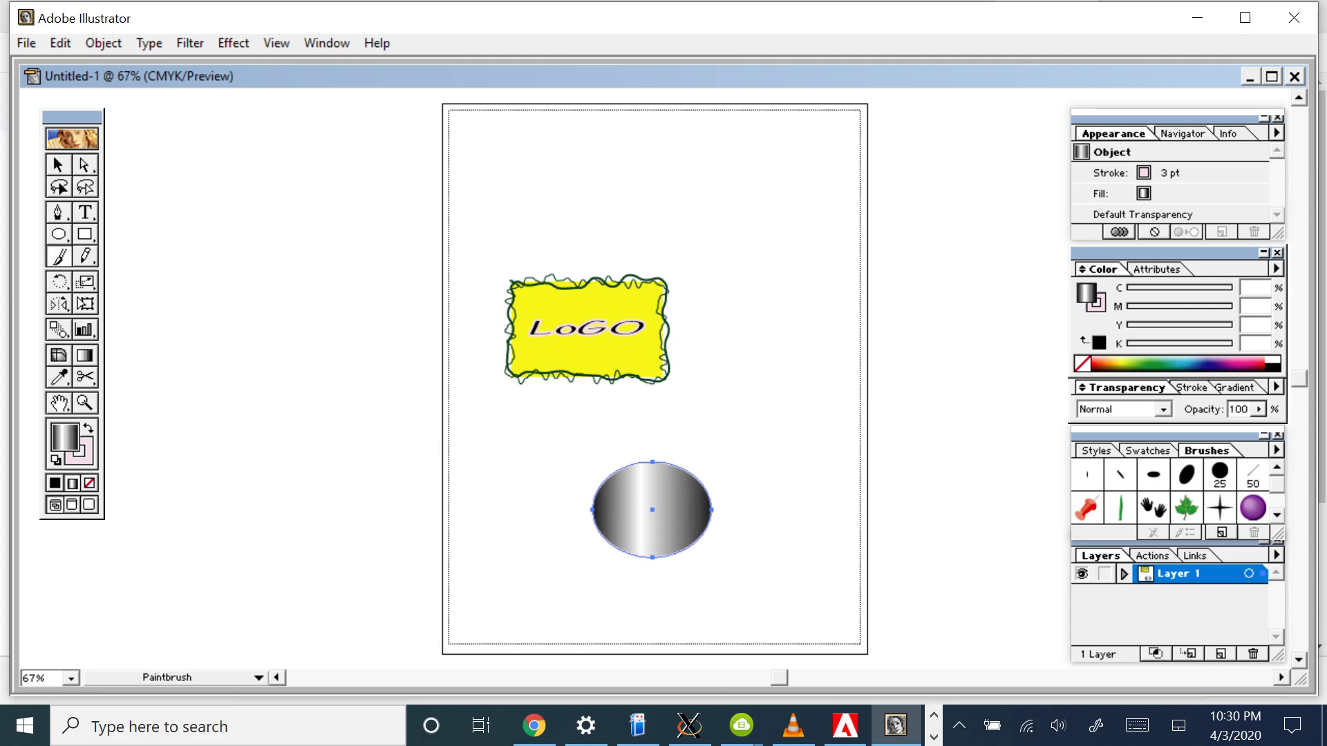
left_click(1186, 508)
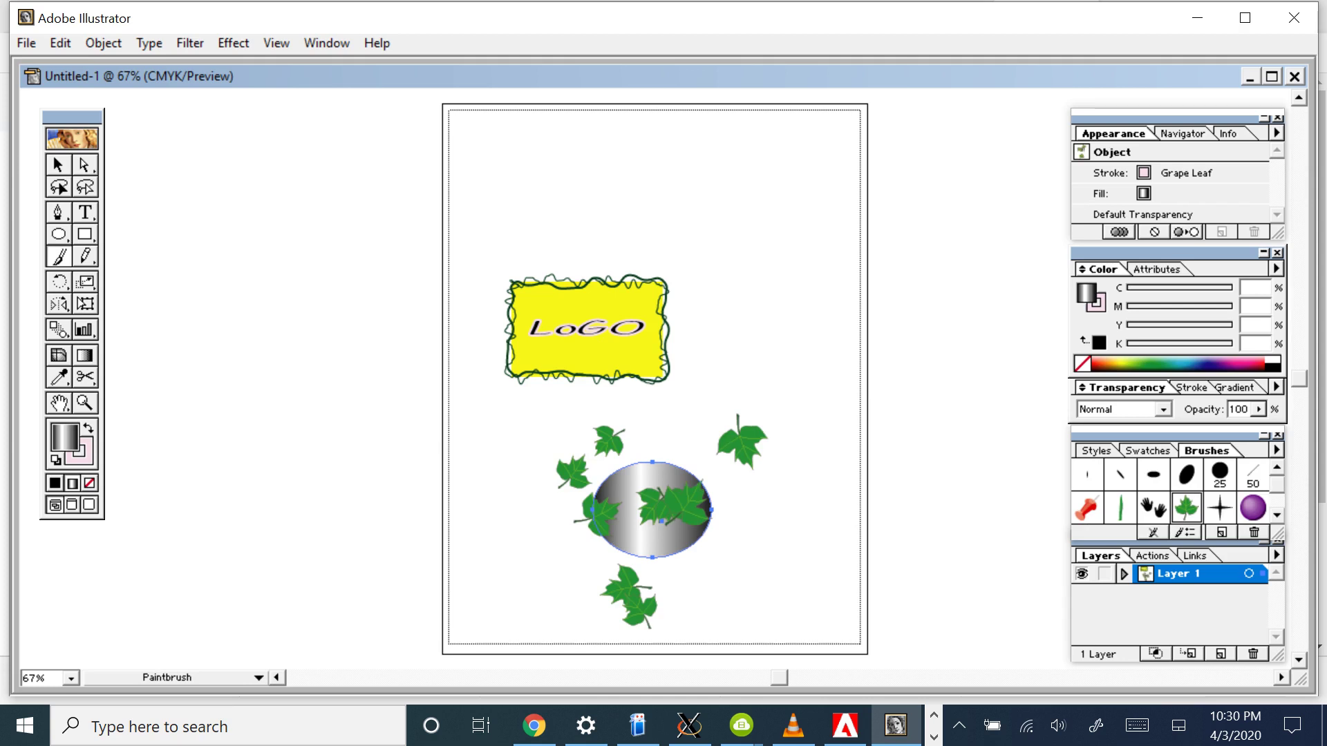
left_click_drag(779, 477, 795, 598)
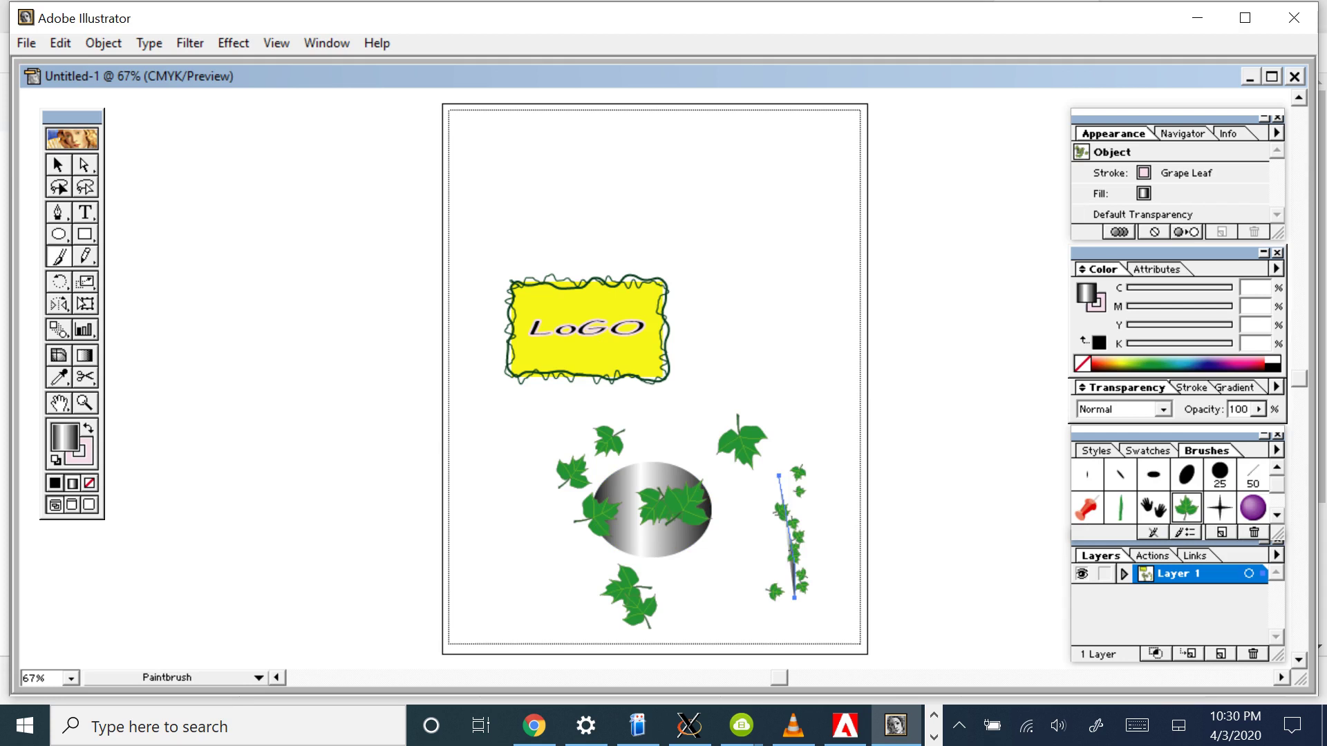
Move the leafy ellipse to the right and maximize the document window
key("v")
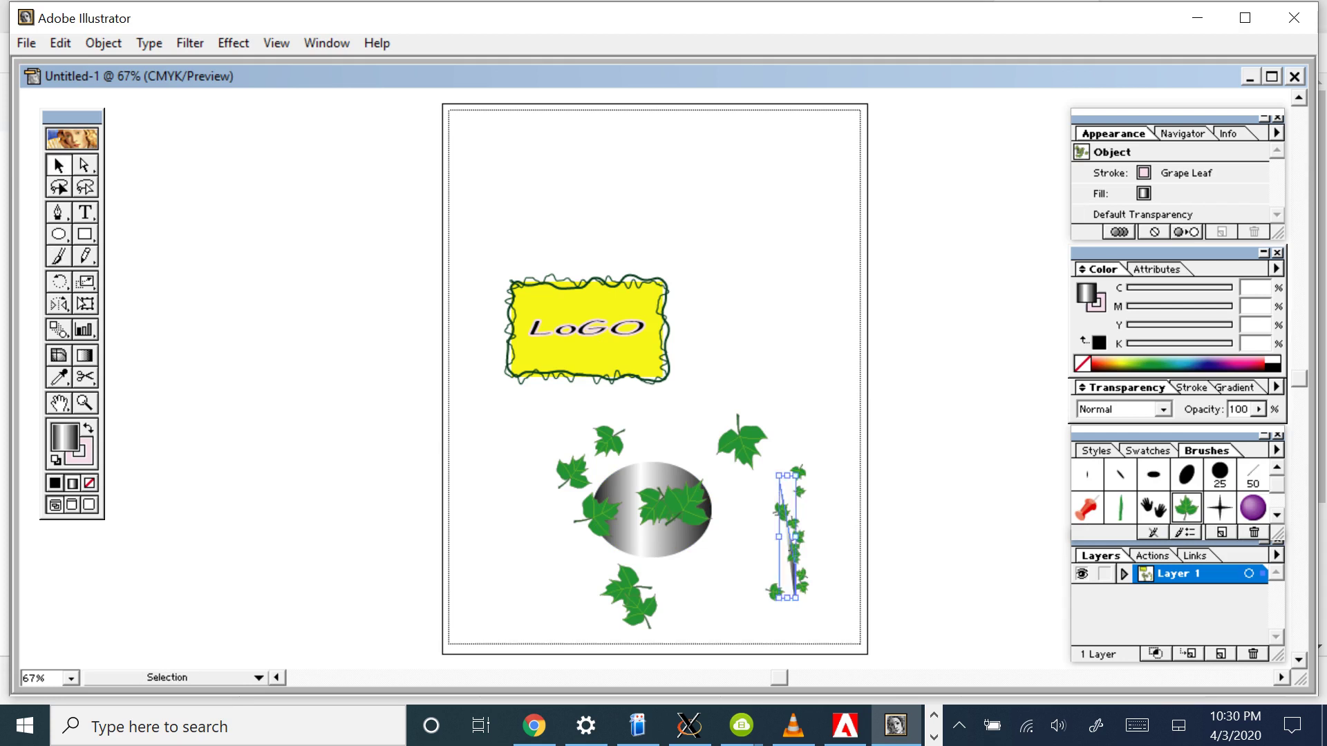
left_click_drag(657, 515, 700, 519)
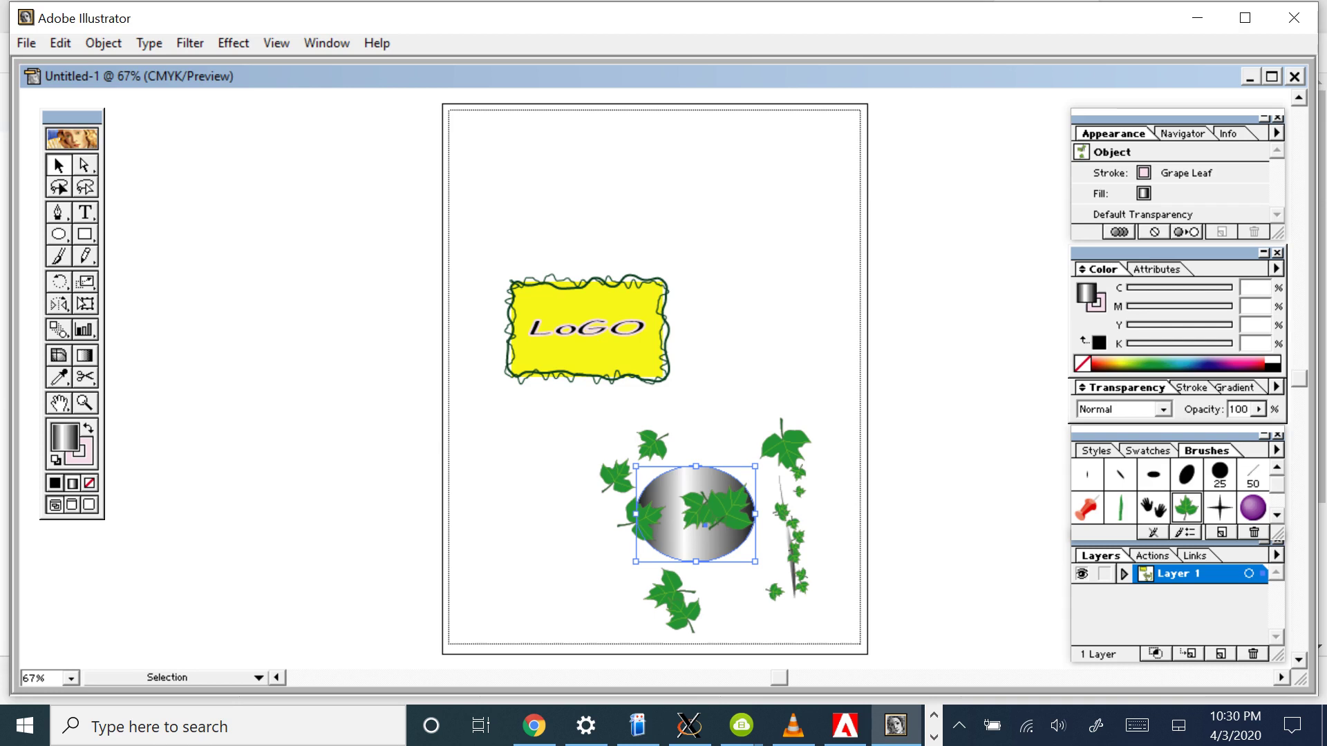
key("ctrl+F10")
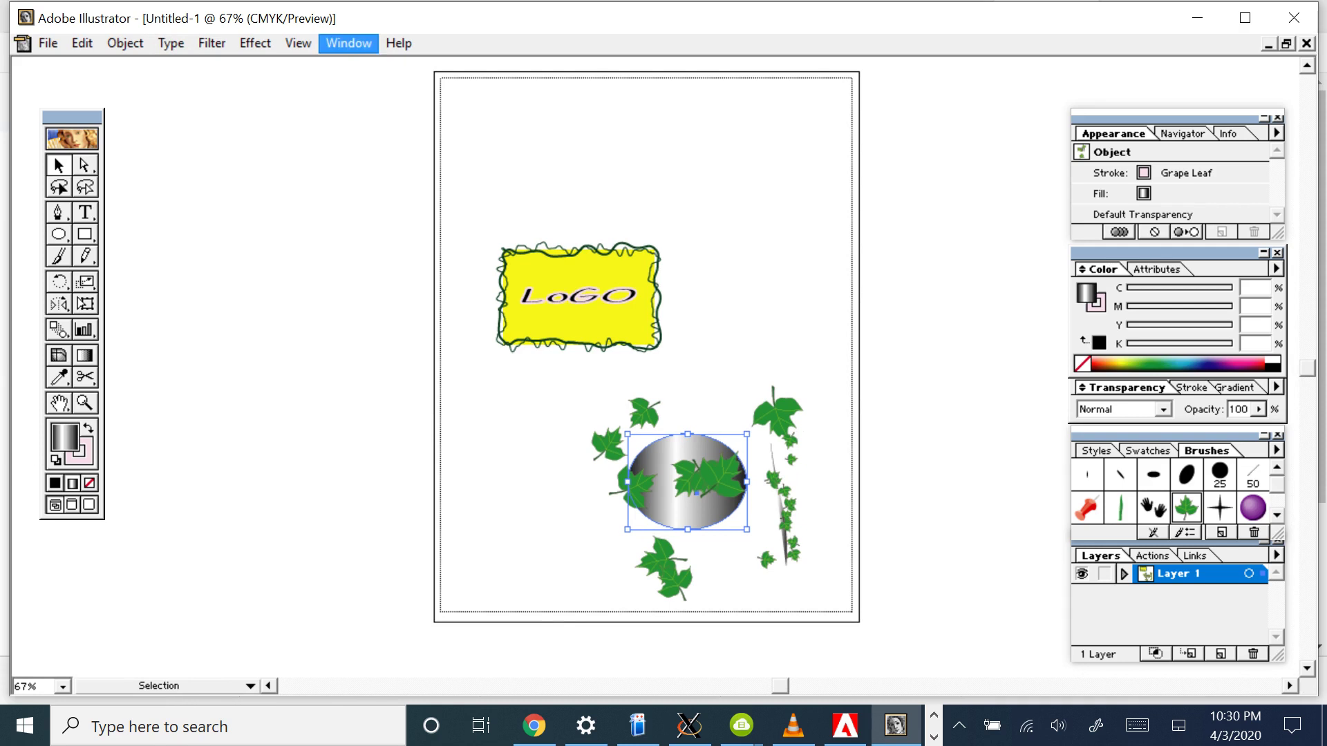
key("Down")
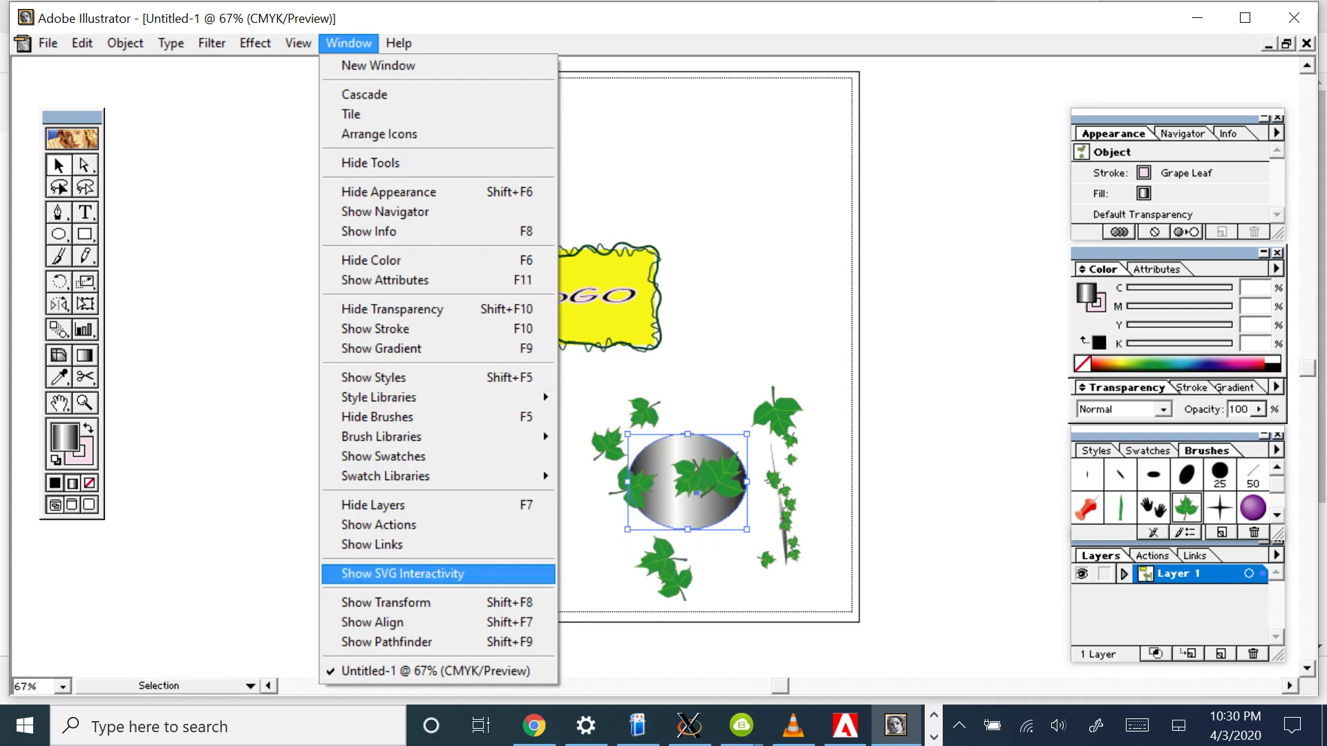
key("Return")
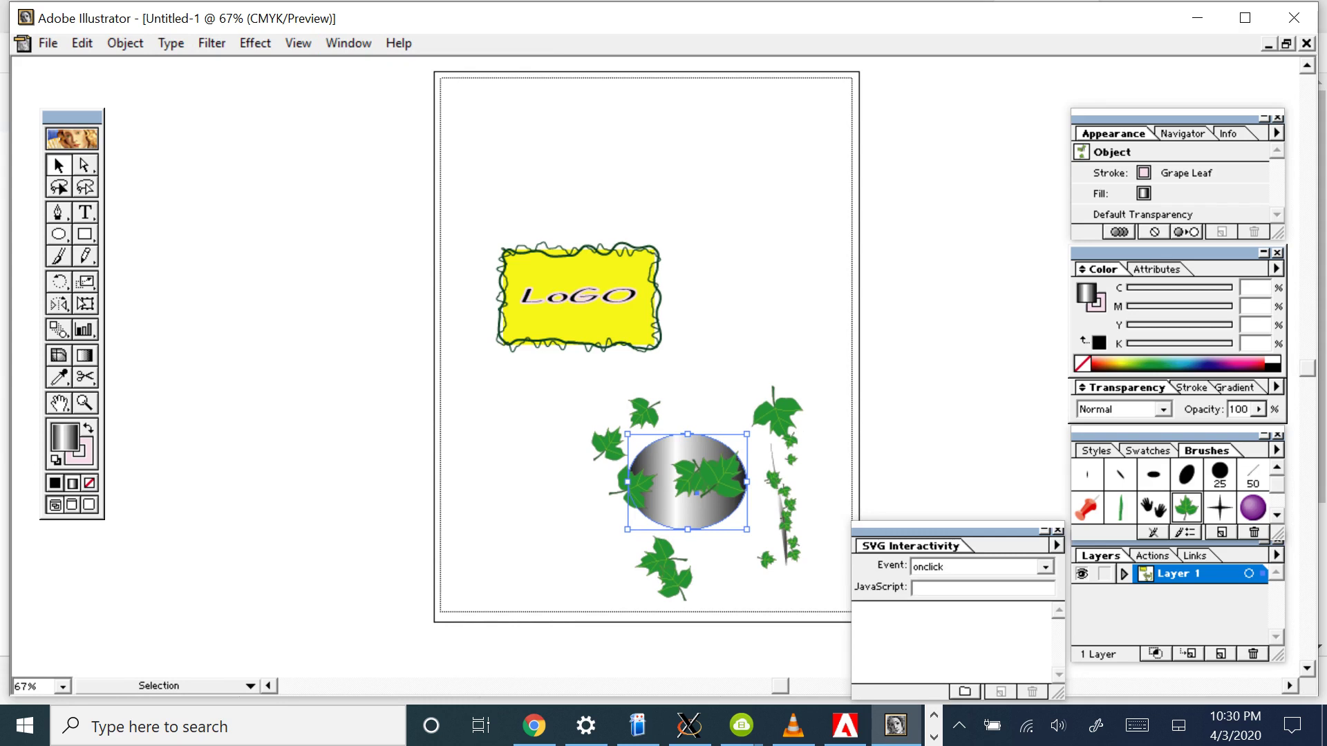
left_click(1058, 530)
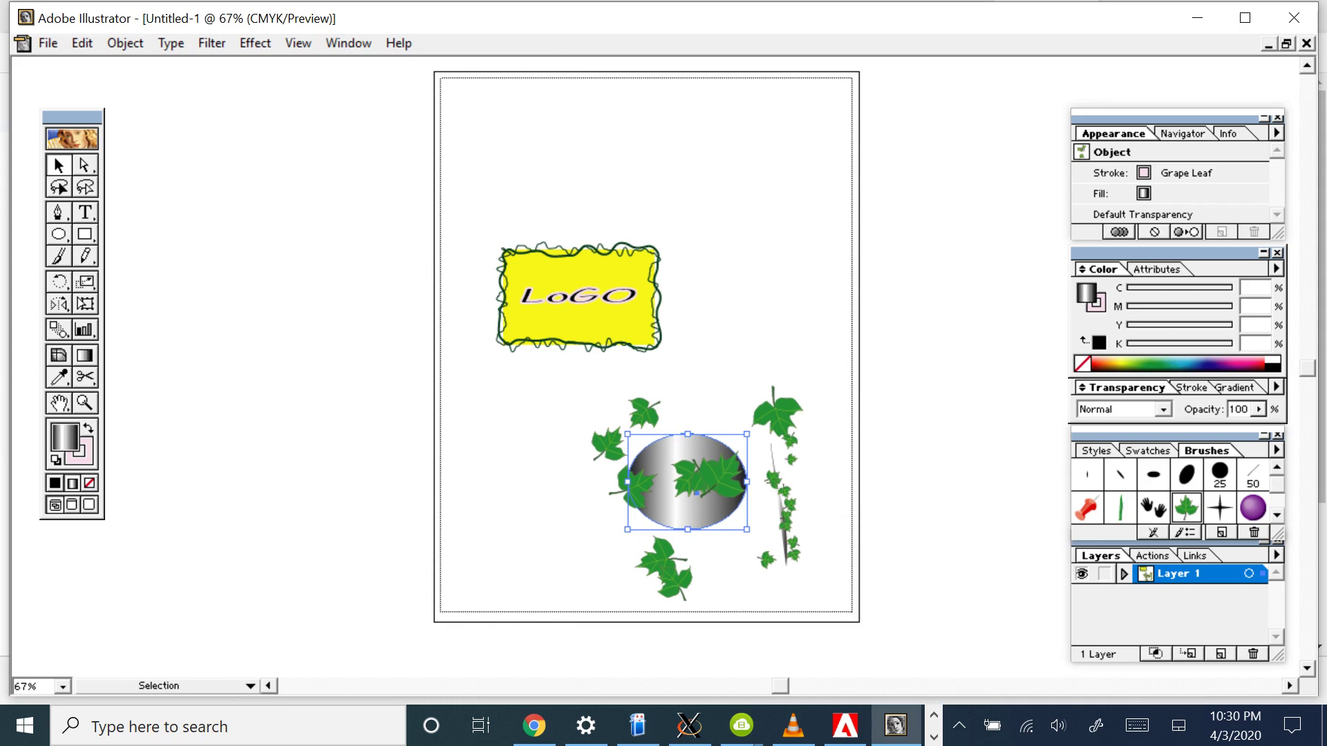
left_click(348, 42)
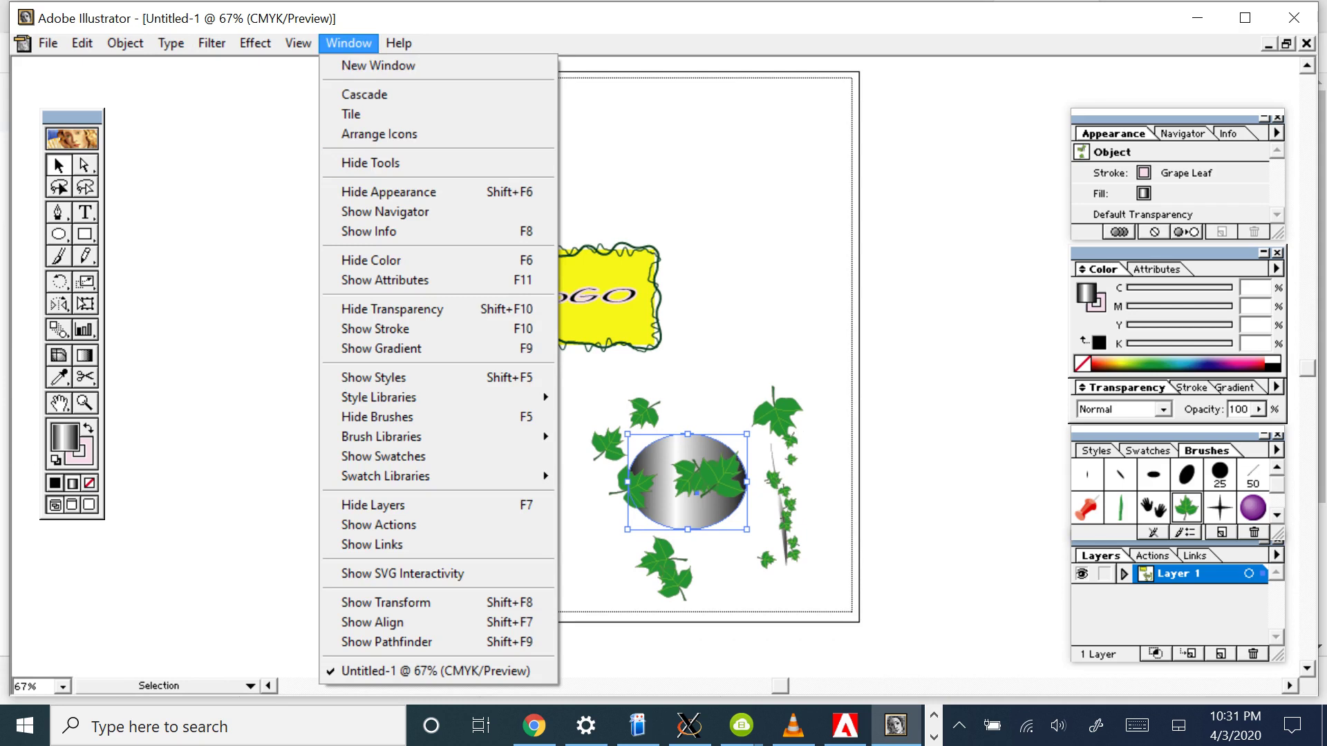
key("Left")
key("Right")
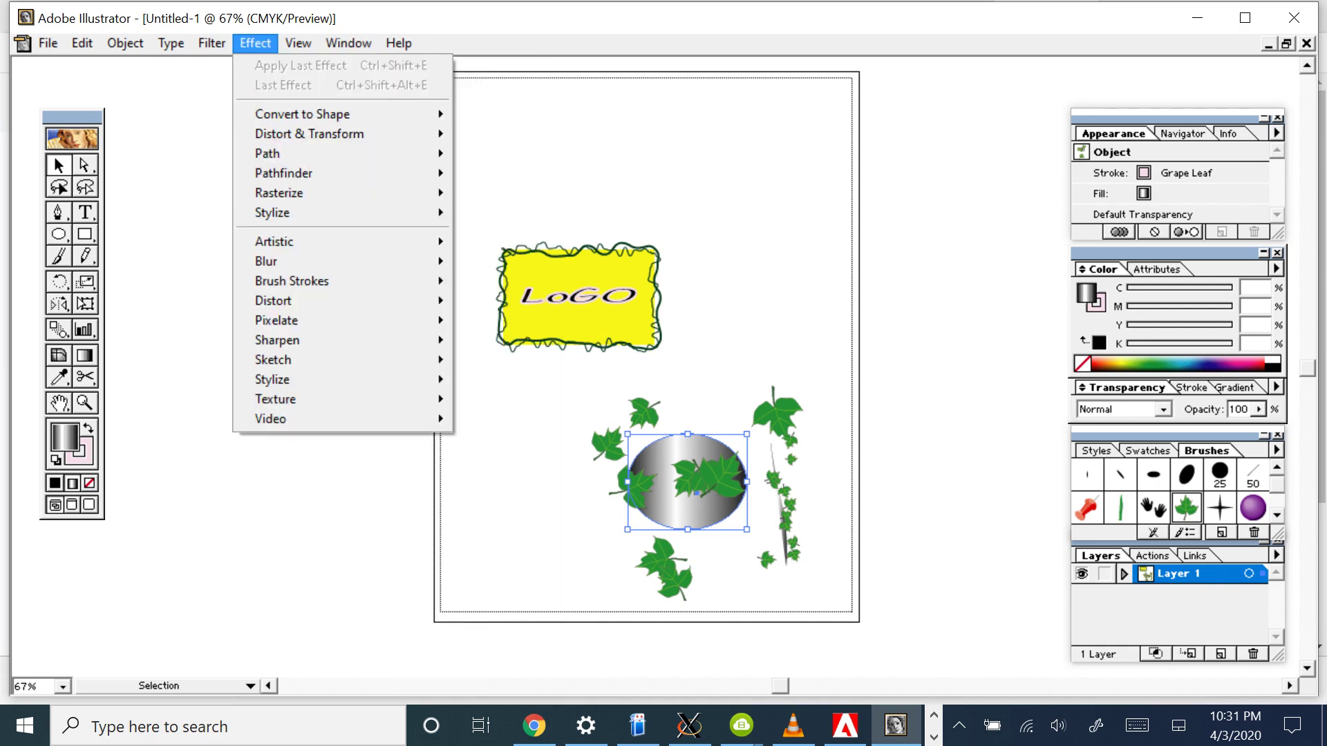
key("Escape")
key("space")
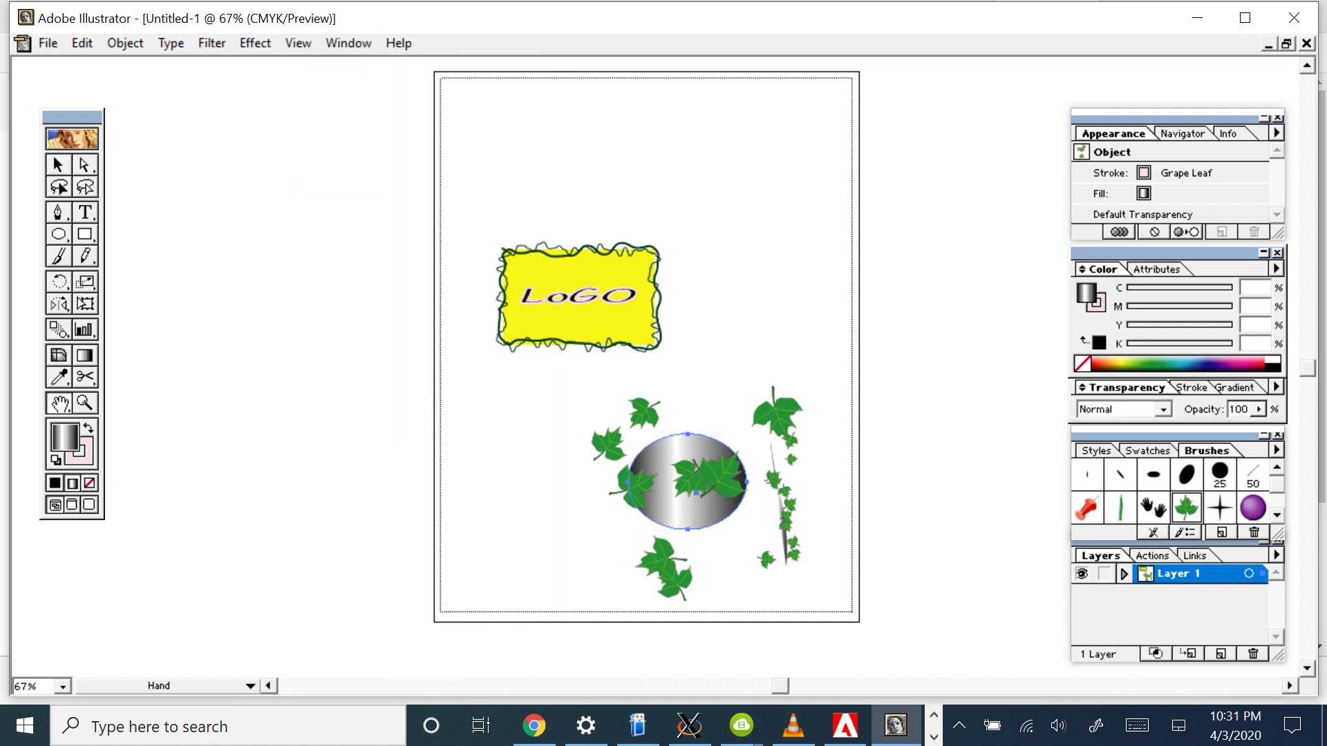
Pan the page until the whole LoGO badge is in view
left_click_drag(650, 346, 652, 371)
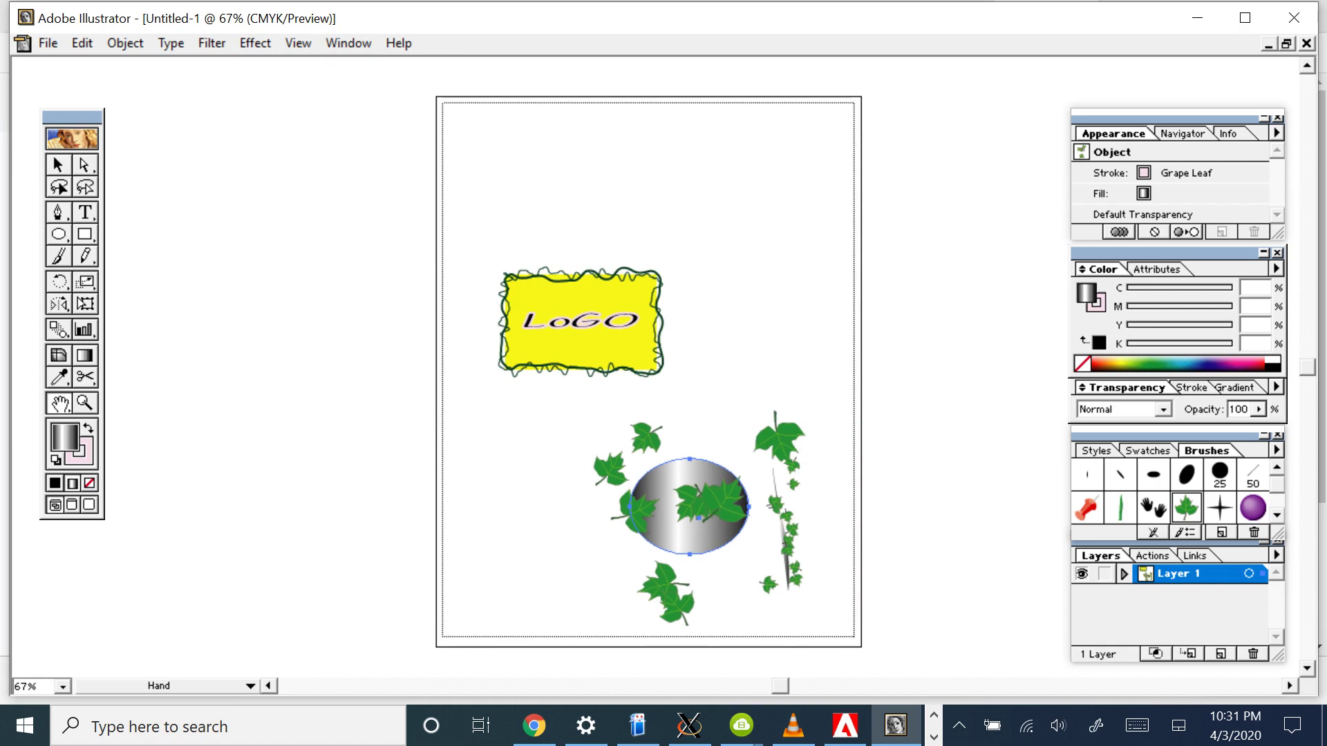
mouse_move(548, 444)
left_mouse_down()
mouse_move(822, 445)
mouse_move(563, 434)
left_mouse_up()
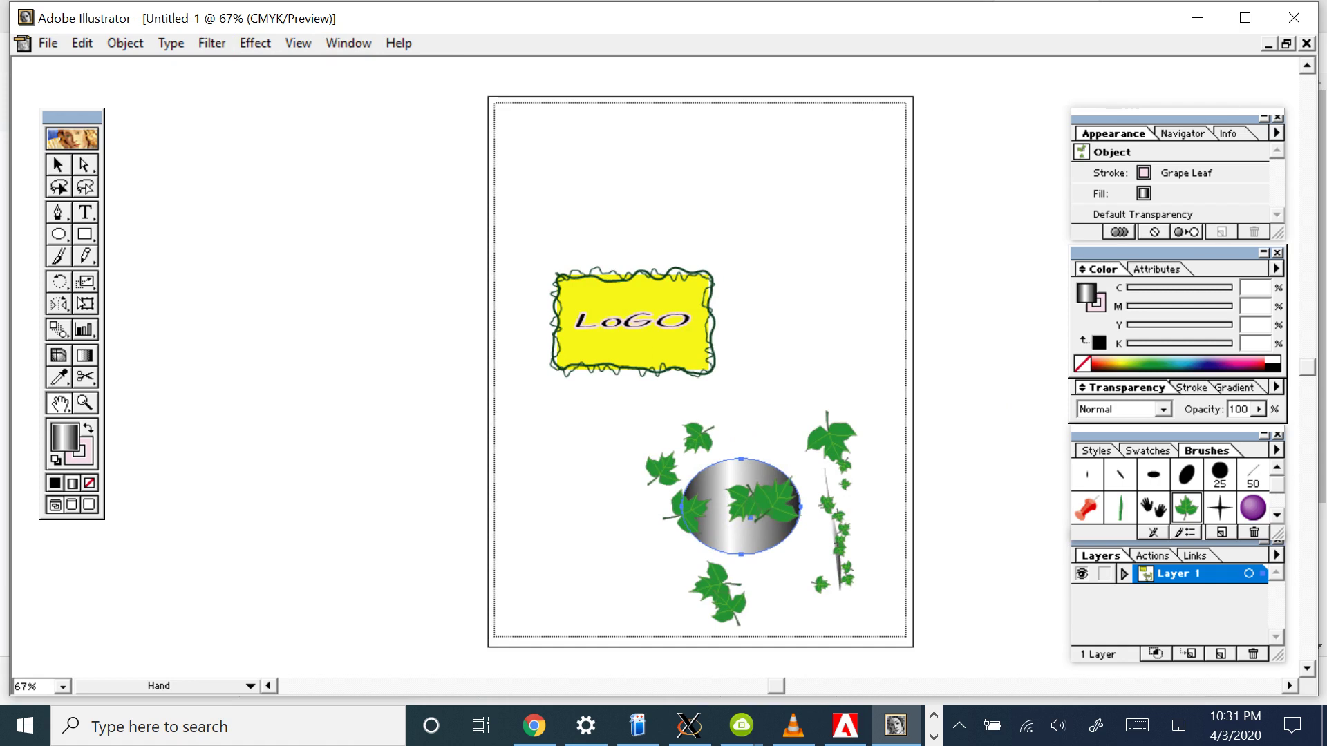
right_click(503, 220)
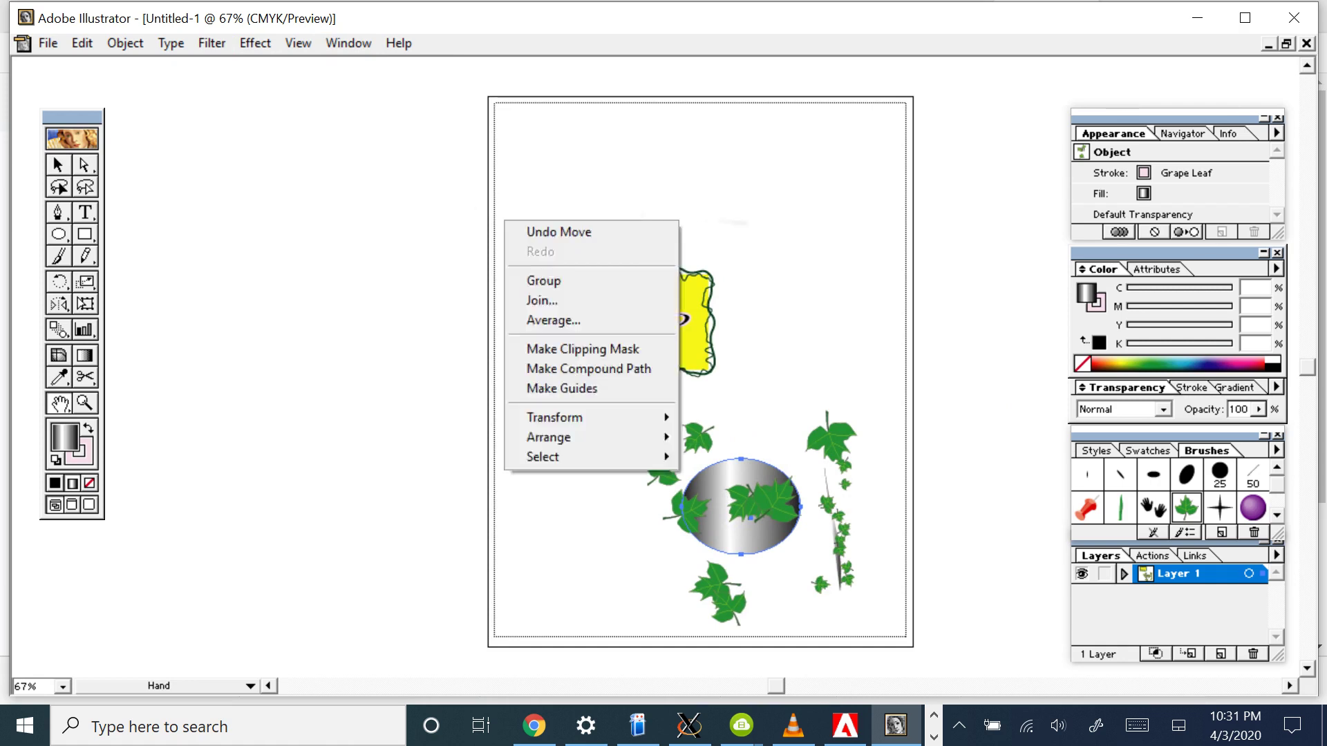
left_click(717, 184)
mouse_move(716, 184)
left_mouse_down()
mouse_move(940, 184)
mouse_move(665, 209)
left_mouse_up()
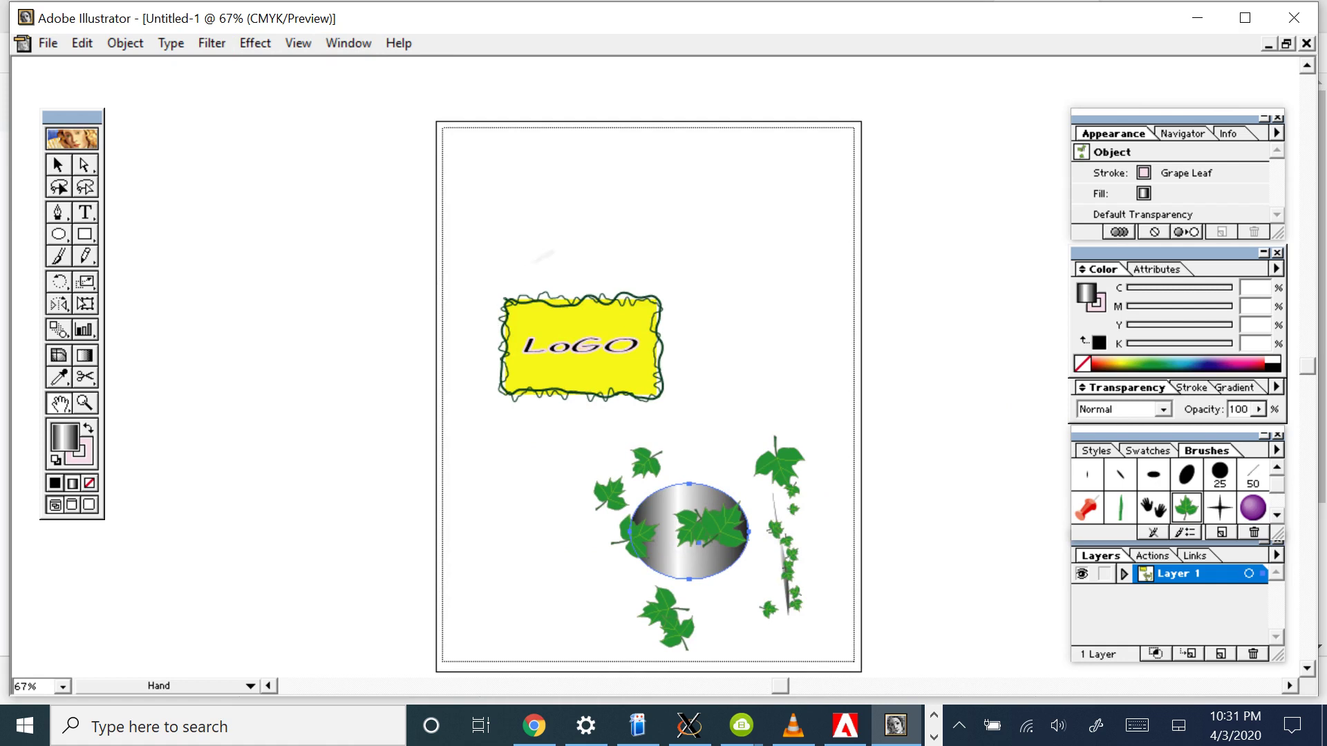
right_click(471, 279)
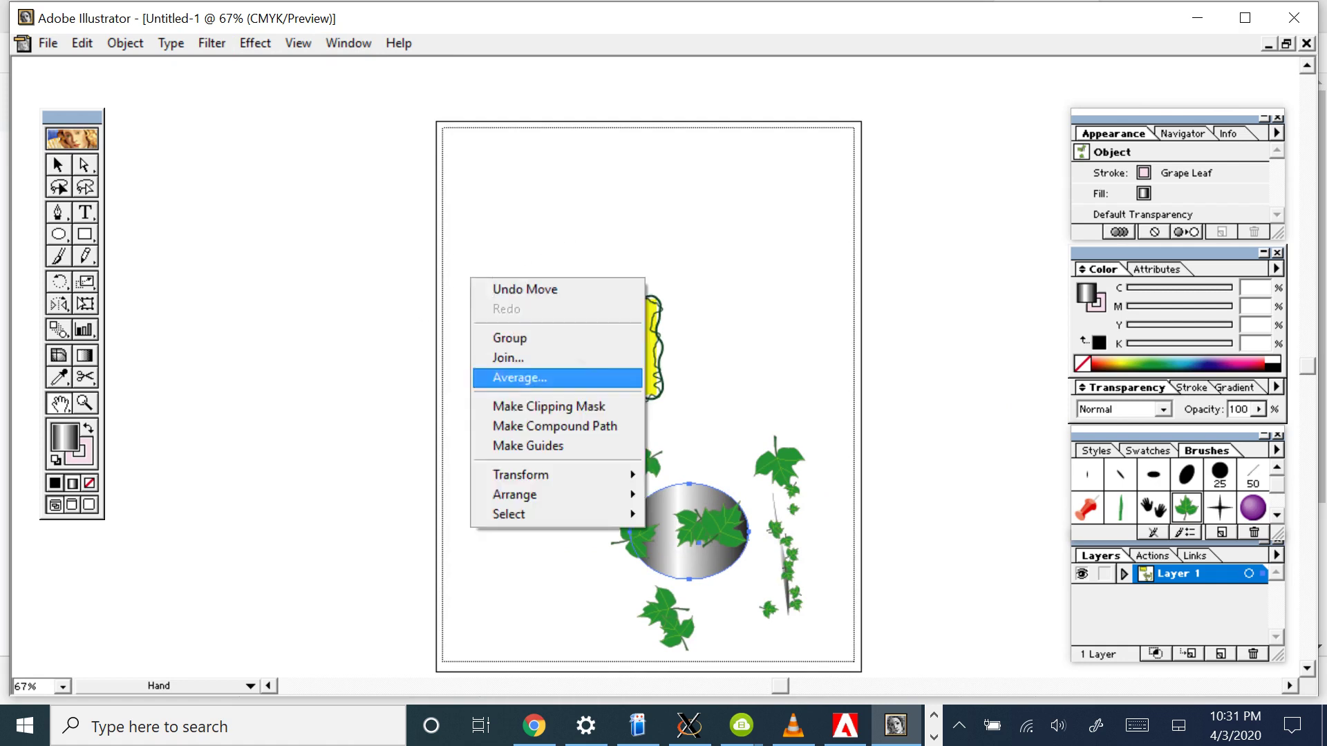
left_click(683, 366)
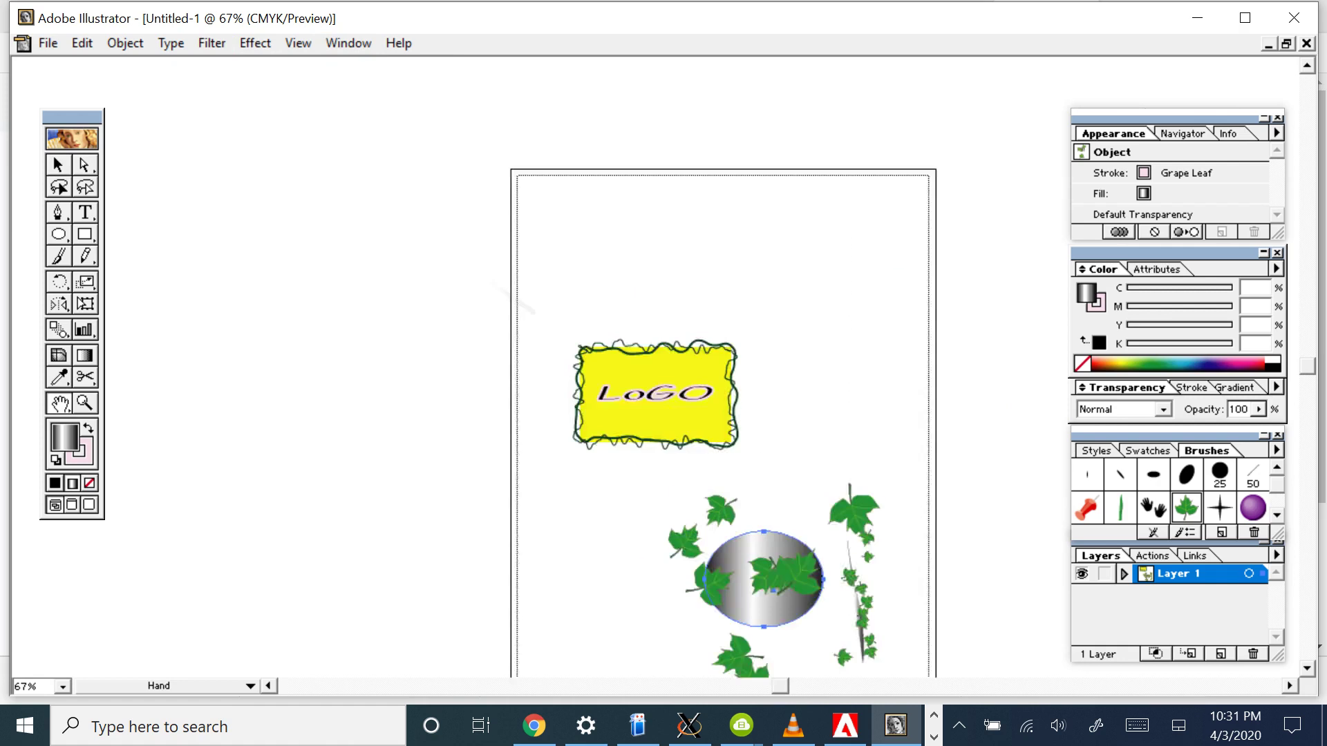
mouse_move(528, 293)
left_mouse_down()
mouse_move(553, 318)
mouse_move(528, 318)
left_mouse_up()
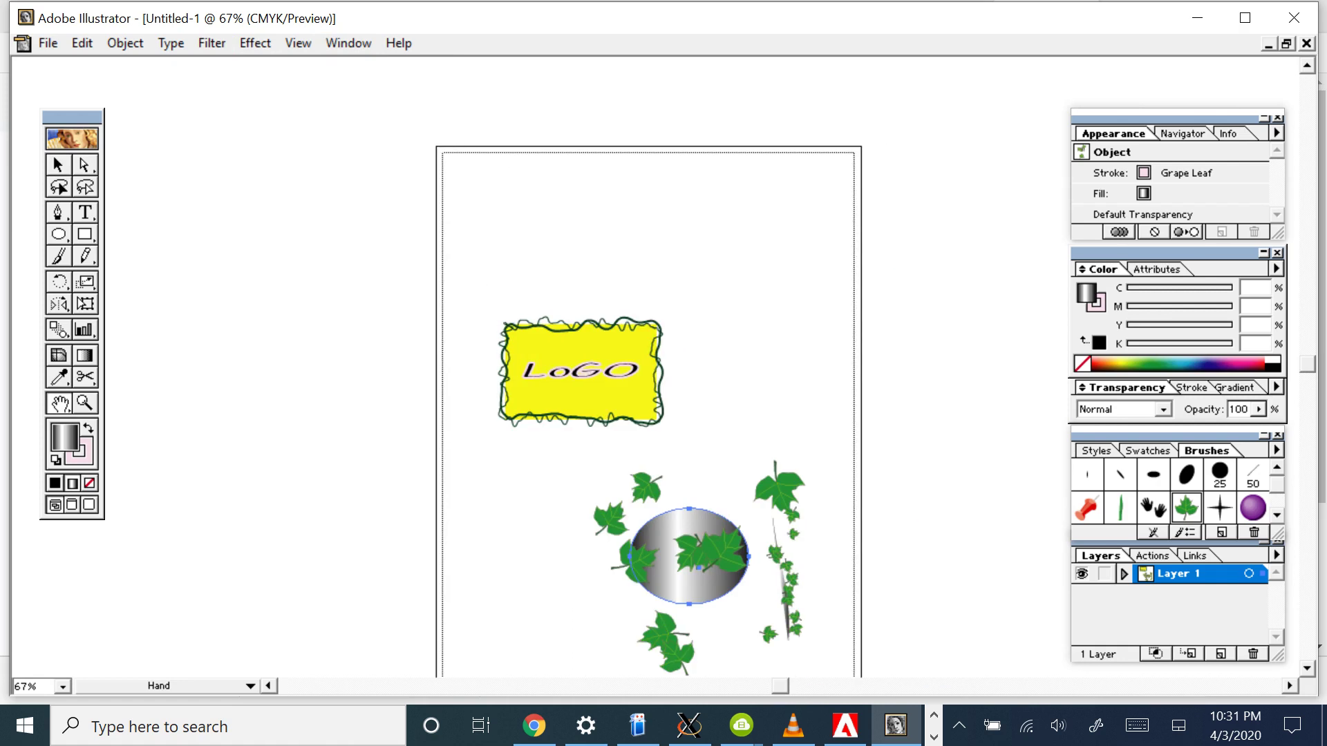
Group the gradient ellipse and deselect everything
left_click(57, 163)
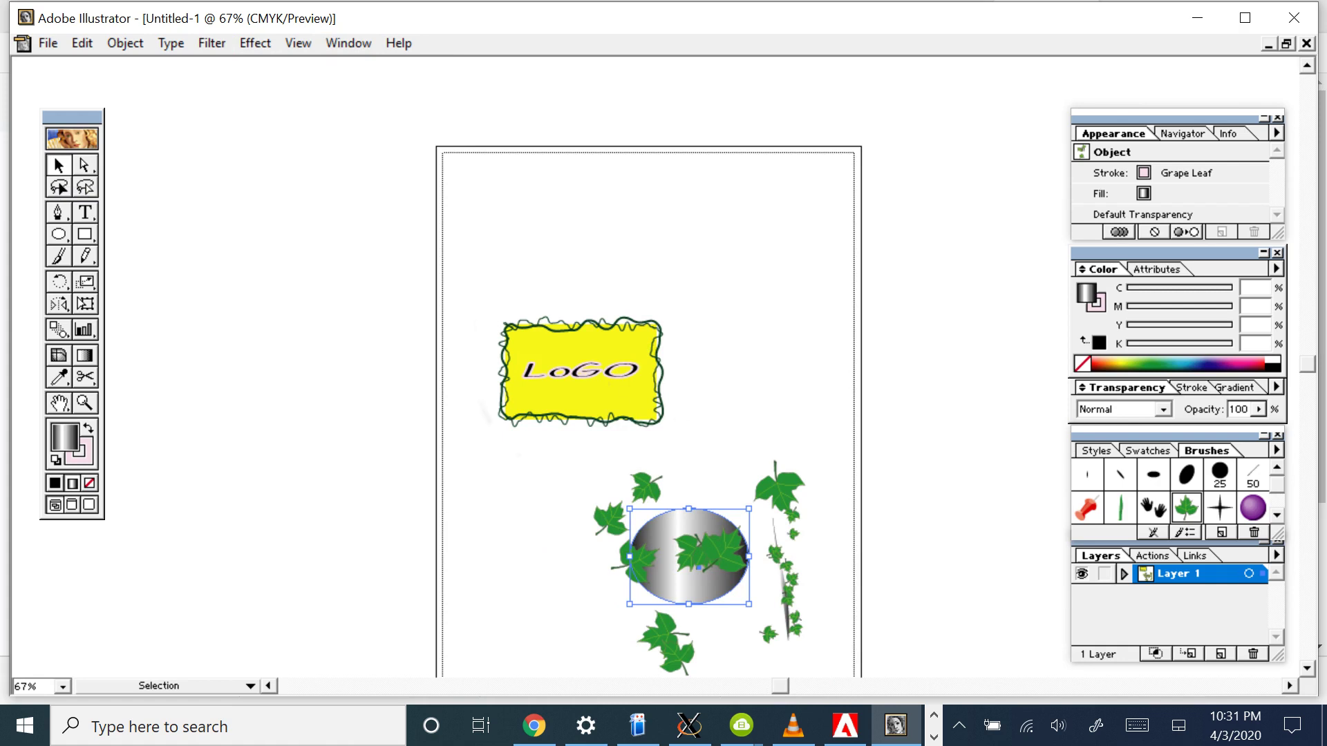
right_click(489, 461)
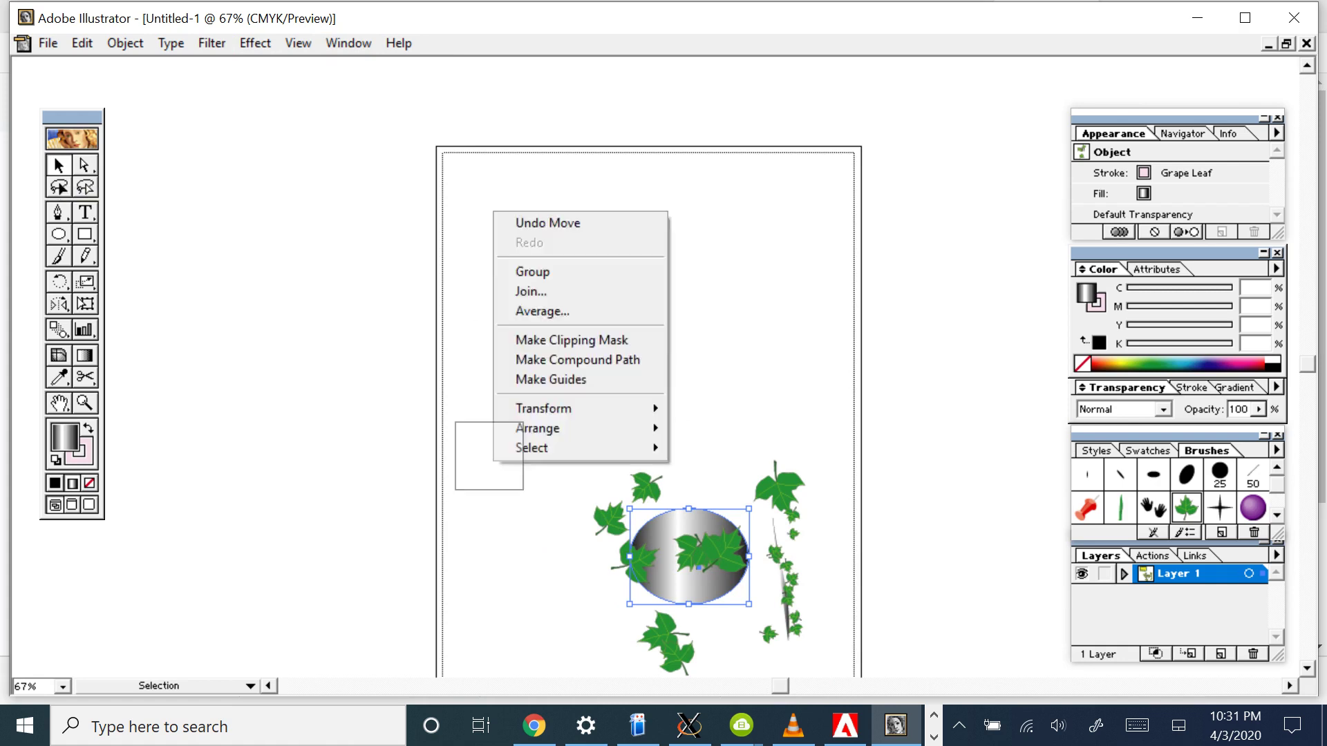
left_click(532, 273)
left_click(463, 364)
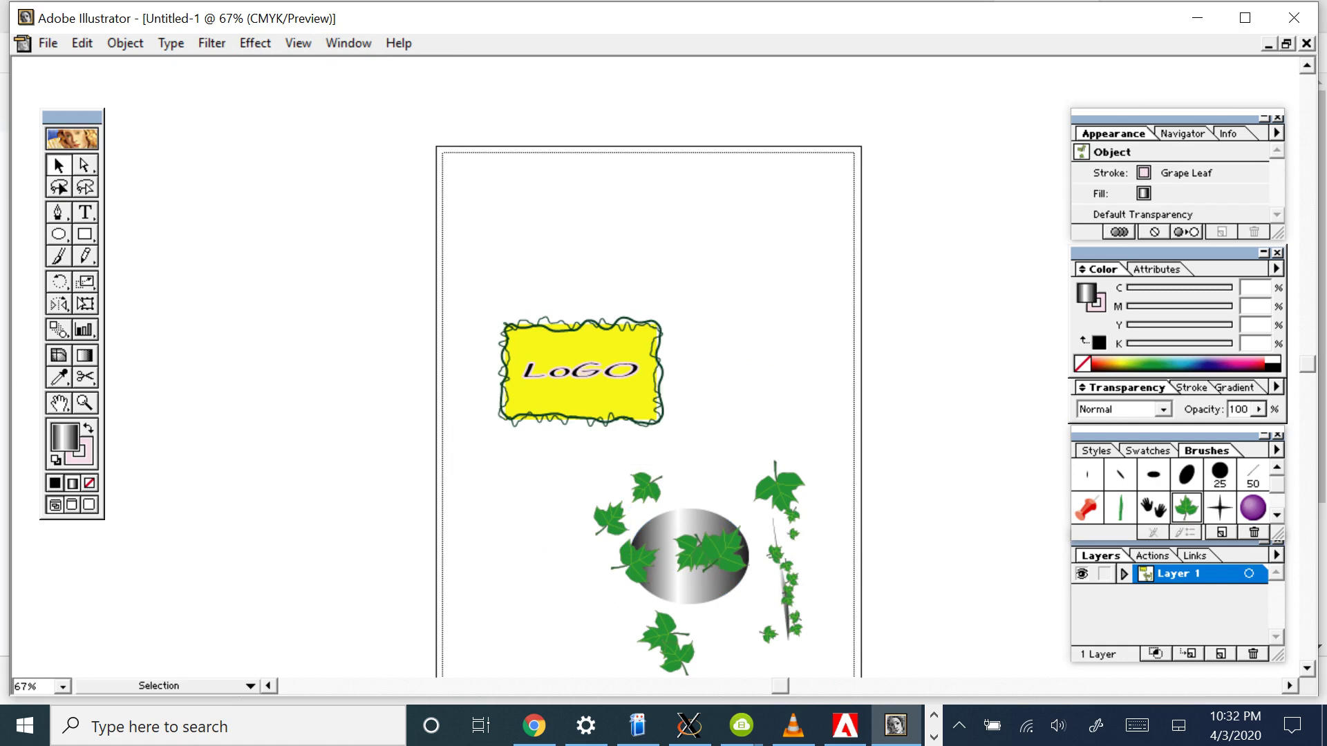
Marquee-select the LoGO badge parts, group them, and move the badge up and right
left_click(643, 387)
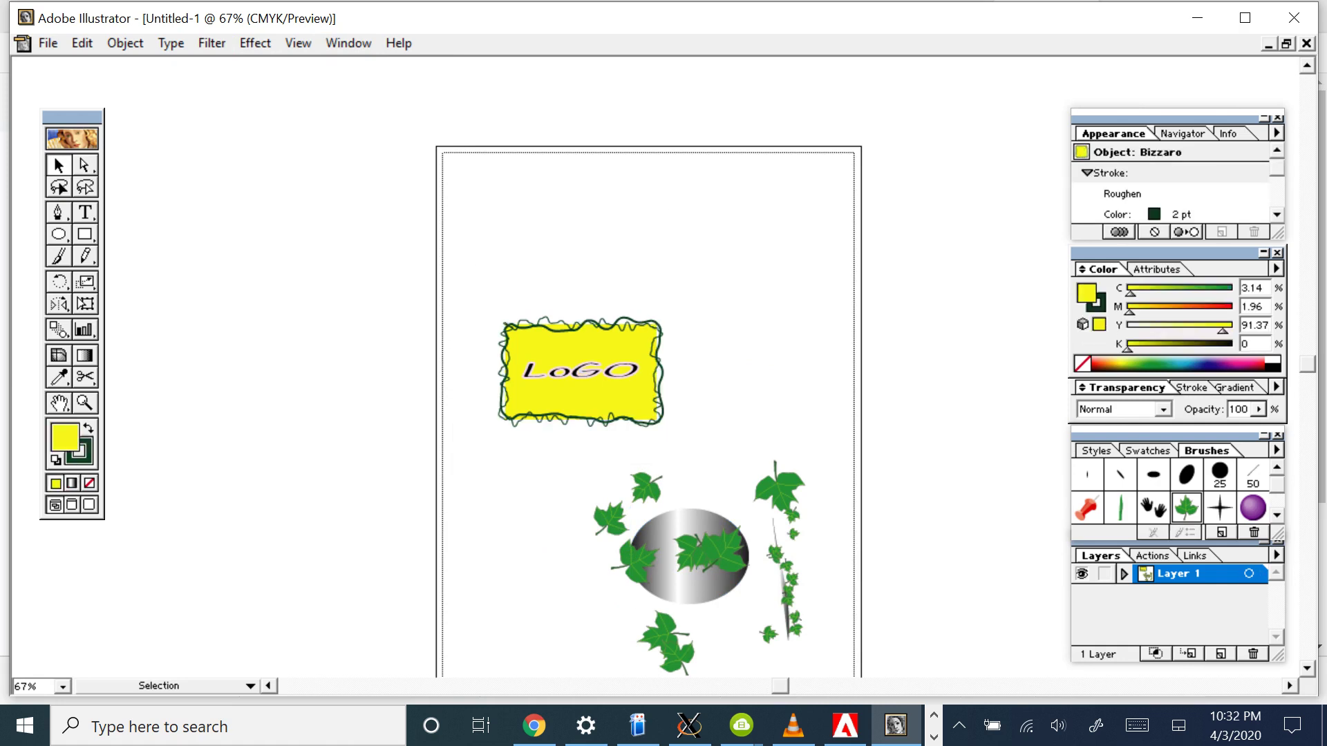
left_click_drag(452, 288, 712, 443)
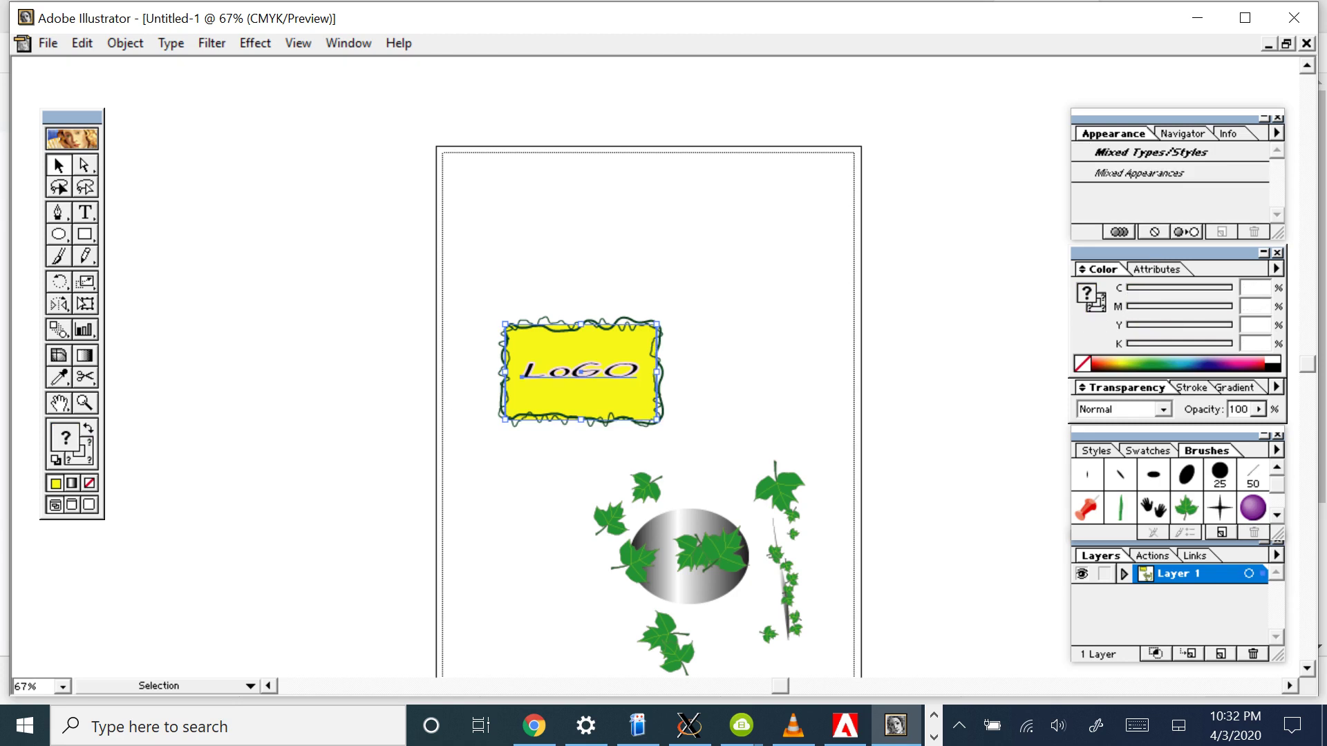
right_click(613, 391)
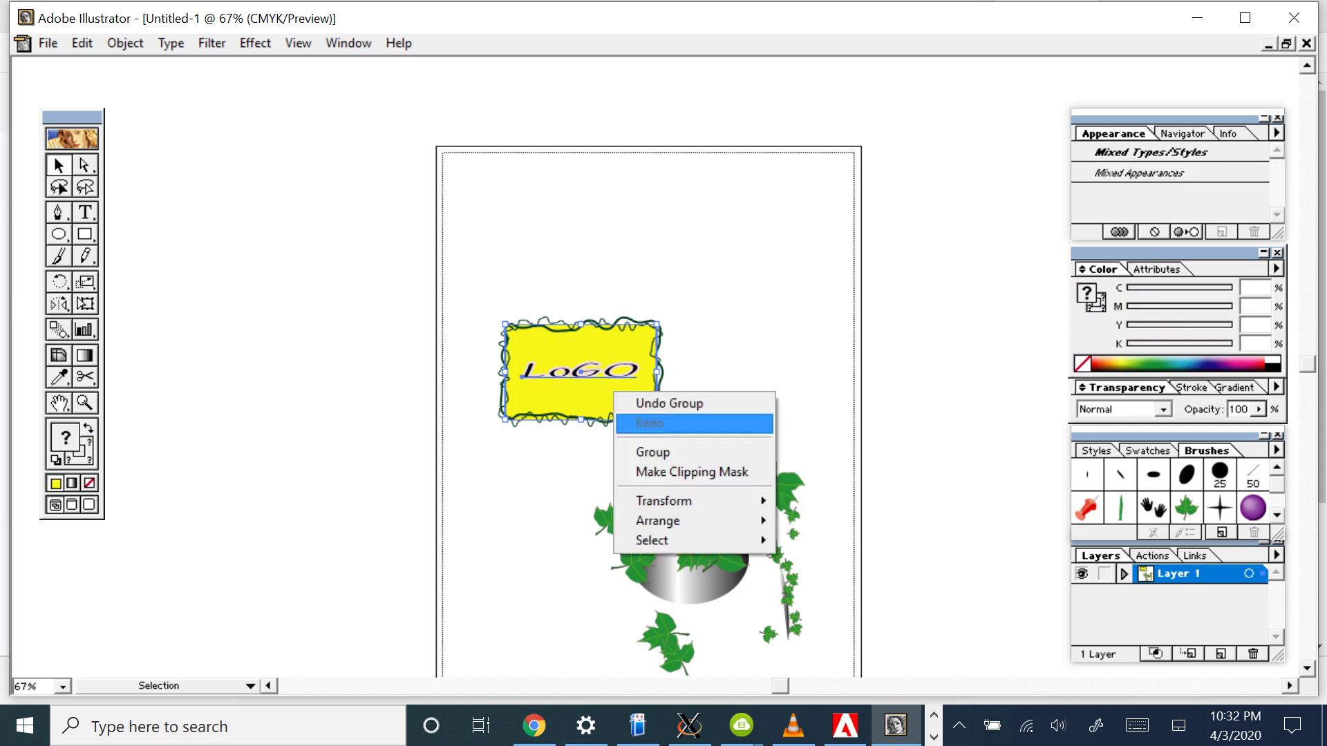
left_click(653, 452)
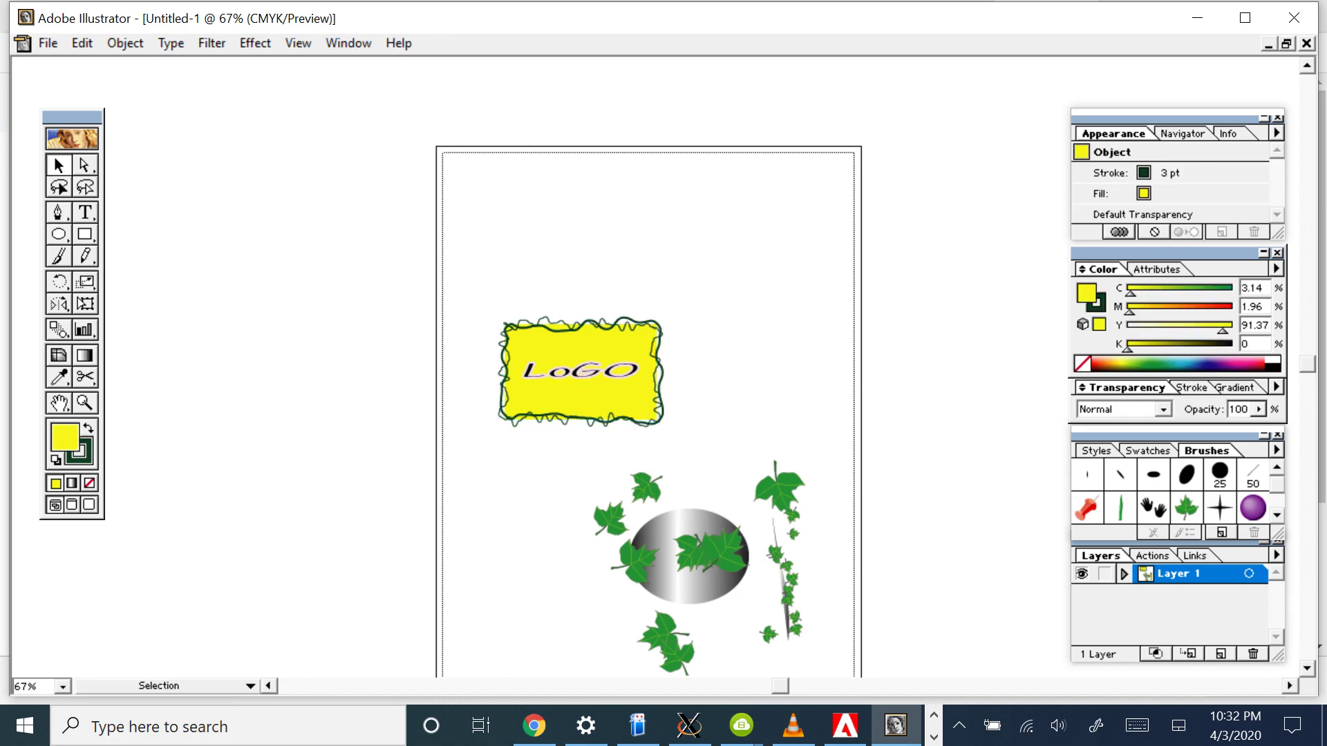
left_click_drag(581, 371, 624, 280)
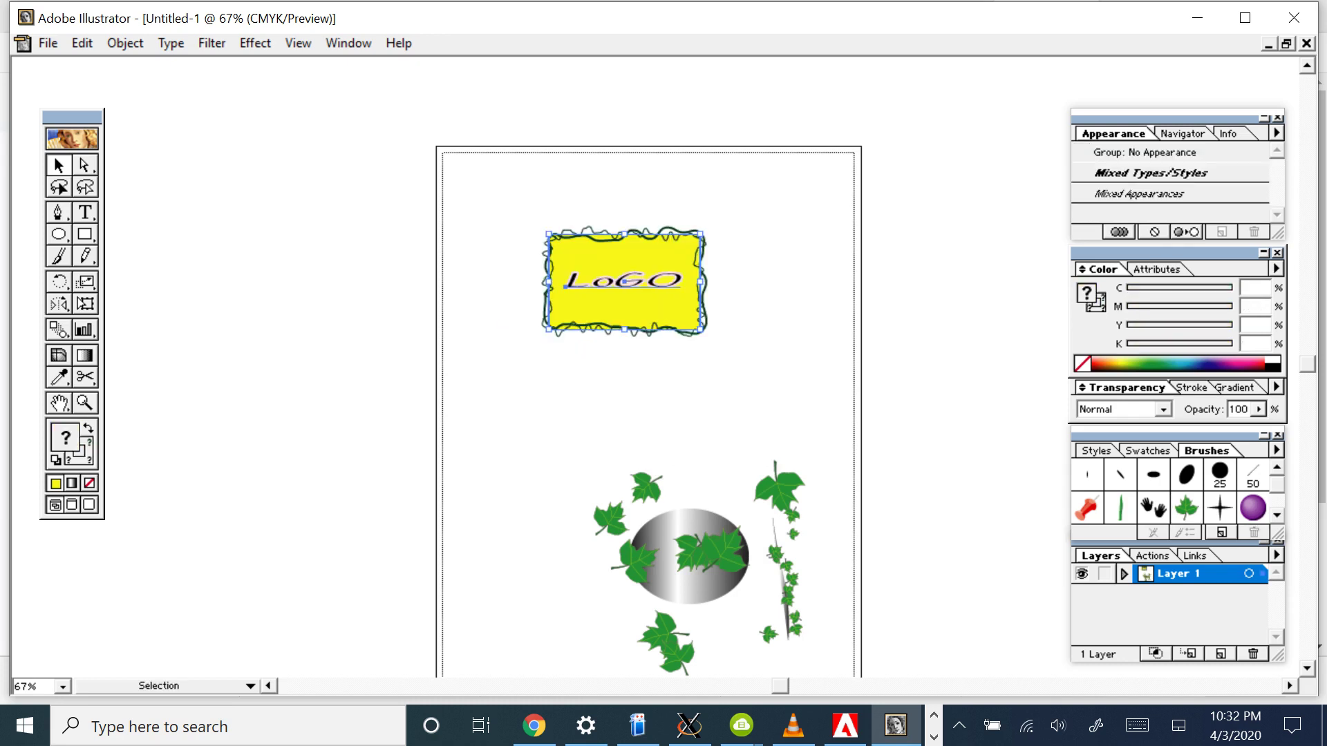
Tilt the LoGO badge slightly with the Rotate tool, then deselect it
key("r")
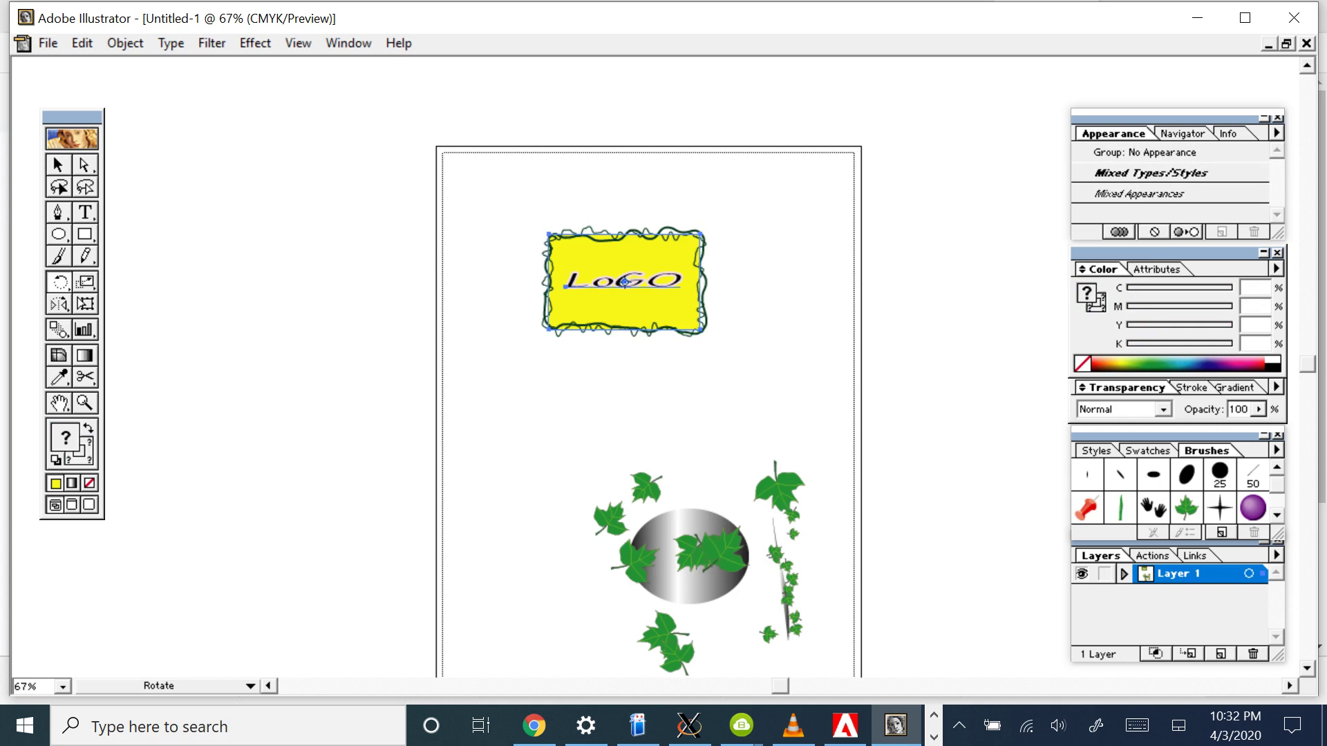
left_click_drag(624, 282, 626, 283)
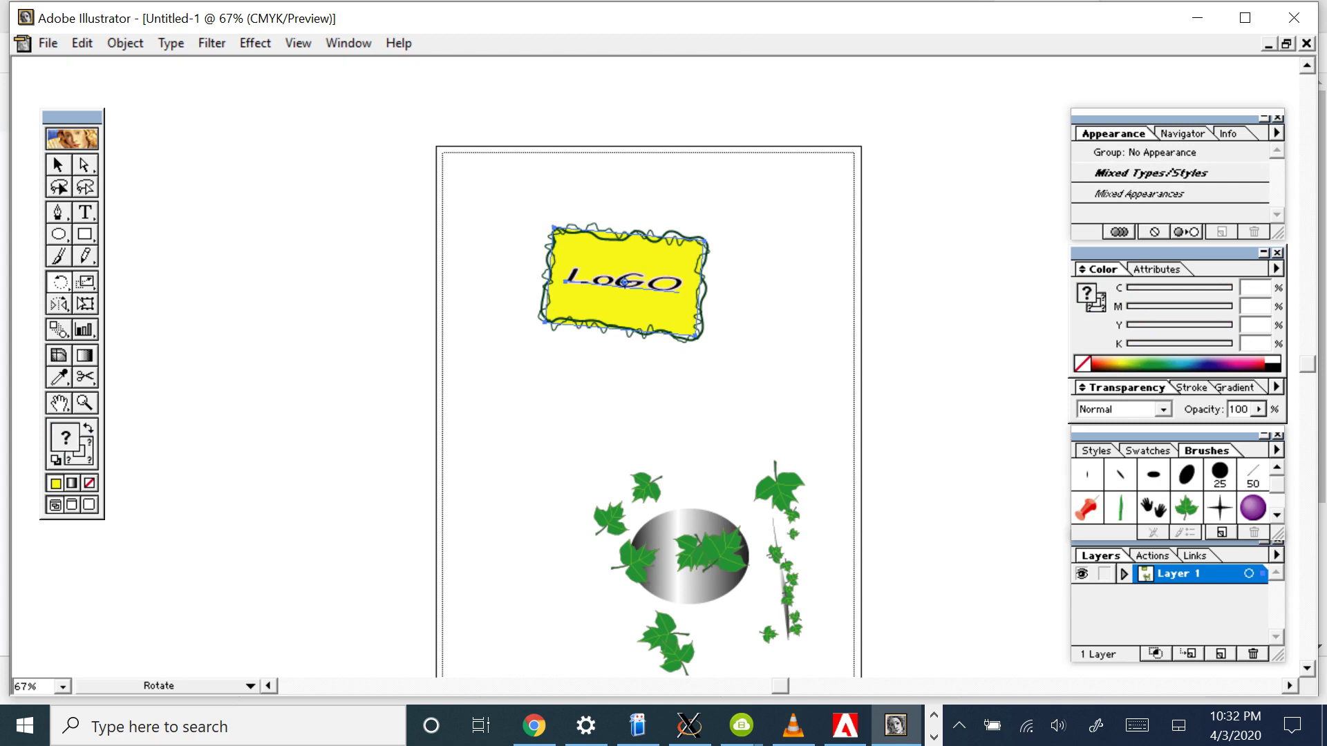
left_click(256, 262)
left_click(55, 161)
key("ctrl+shift+a")
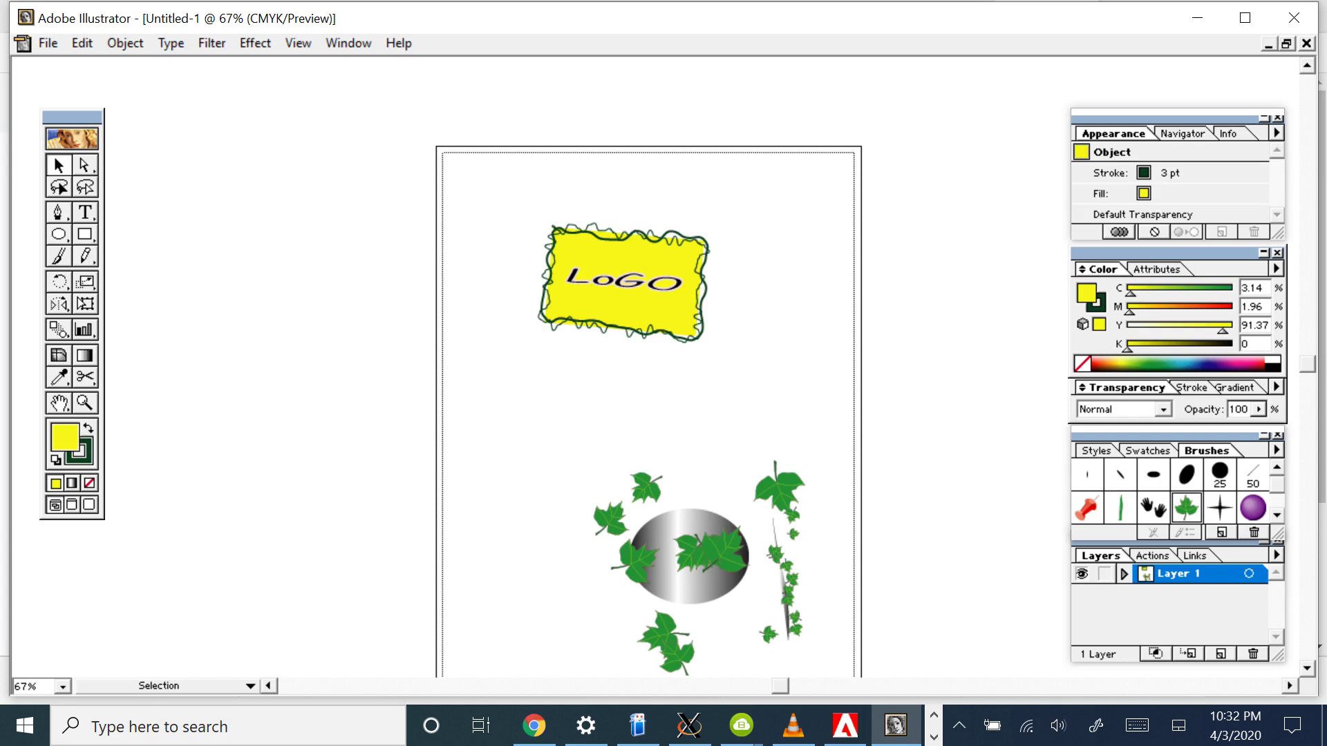
Show the Graphic Styles panel and scroll through its styles
key("shift+F5")
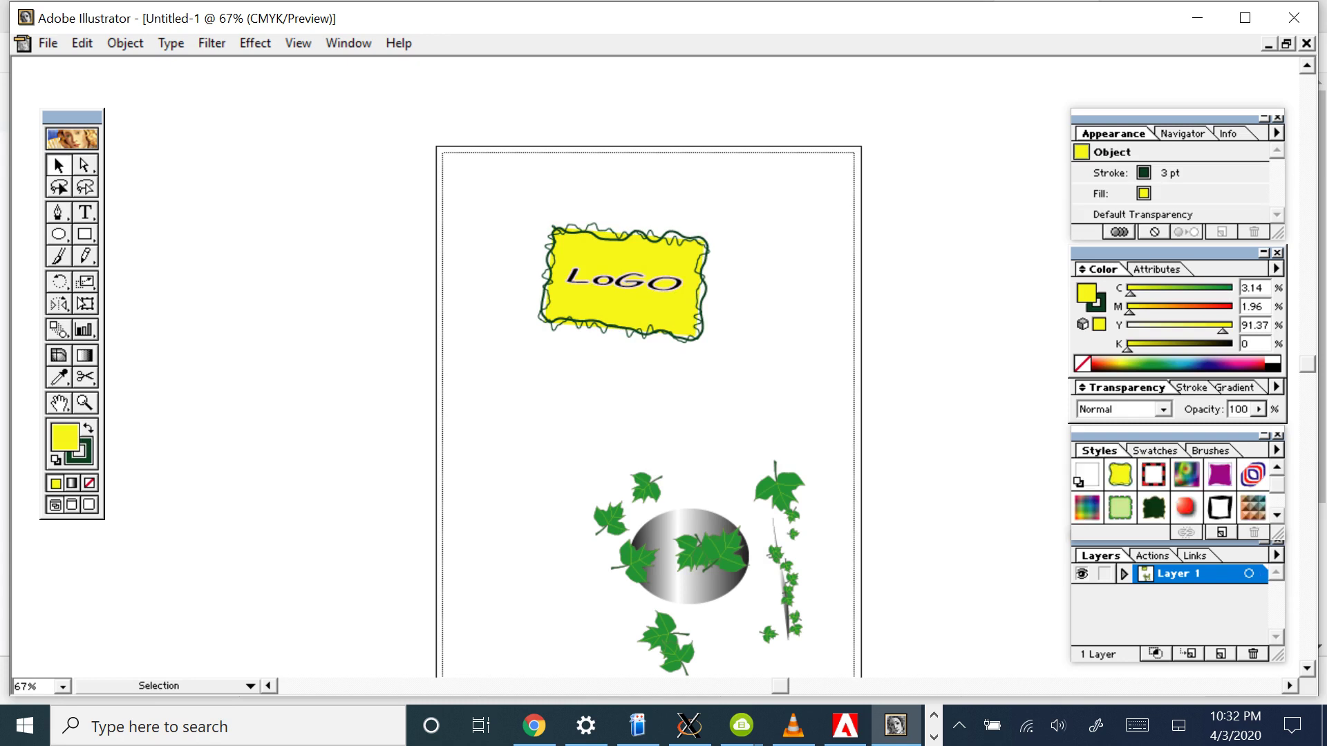
scroll(1168, 490, "down", 1)
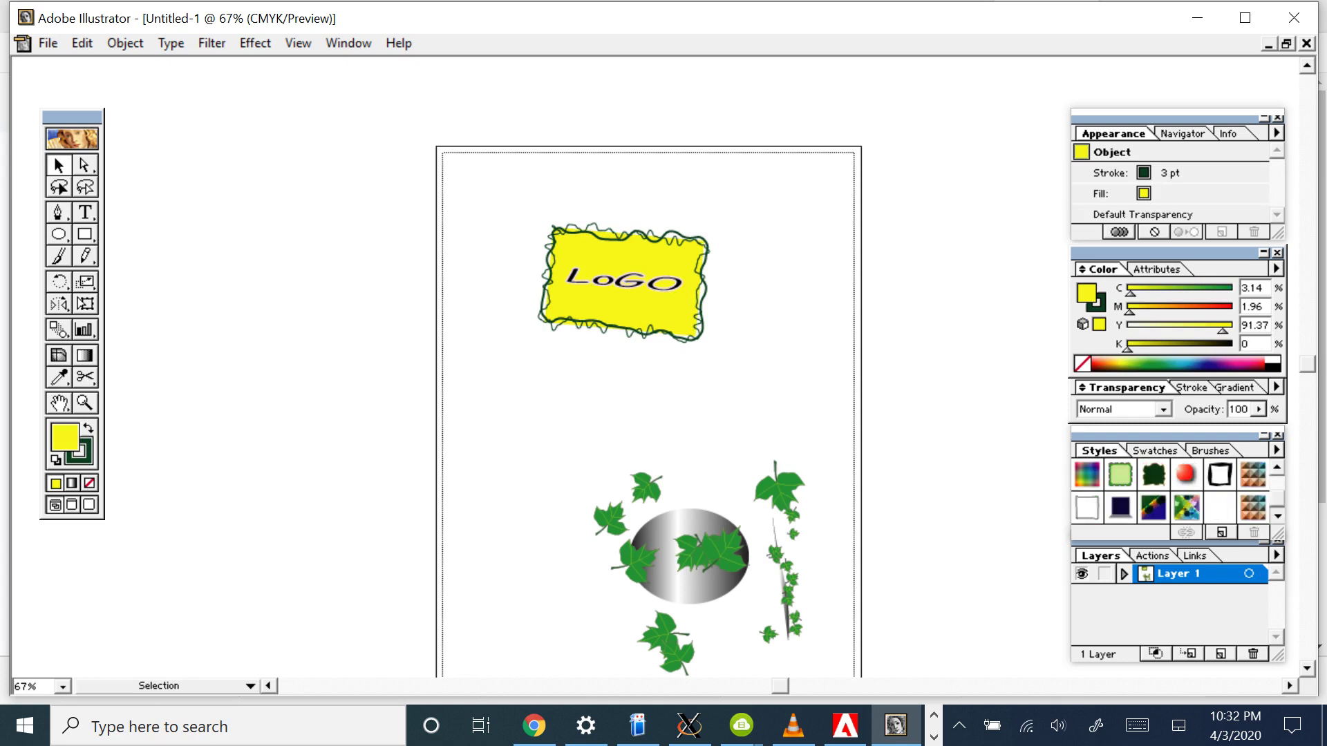
scroll(1168, 490, "up", 1)
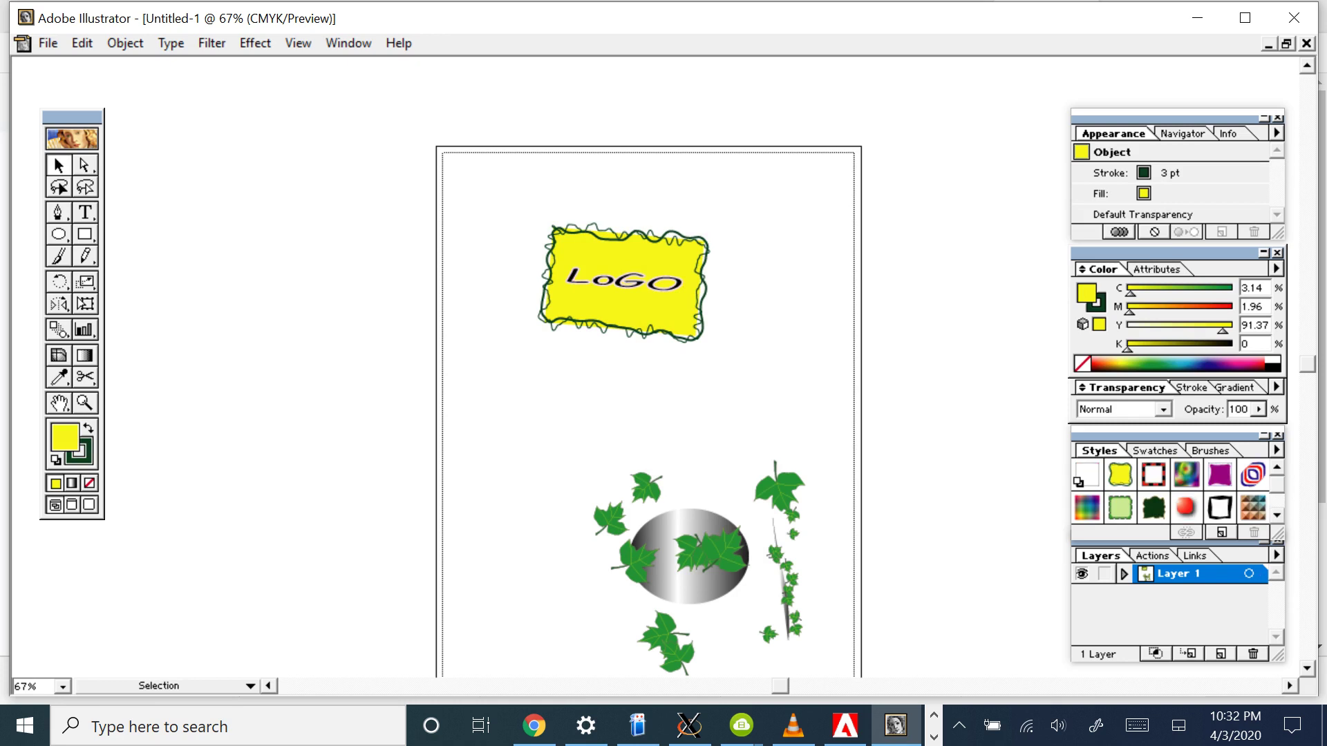
Draw the yellow flag outline with the Pen tool below the LoGO badge
key("p")
mouse_move(489, 330)
left_mouse_down()
mouse_move(486, 395)
mouse_move(593, 429)
mouse_move(643, 358)
left_mouse_up()
left_click(654, 361)
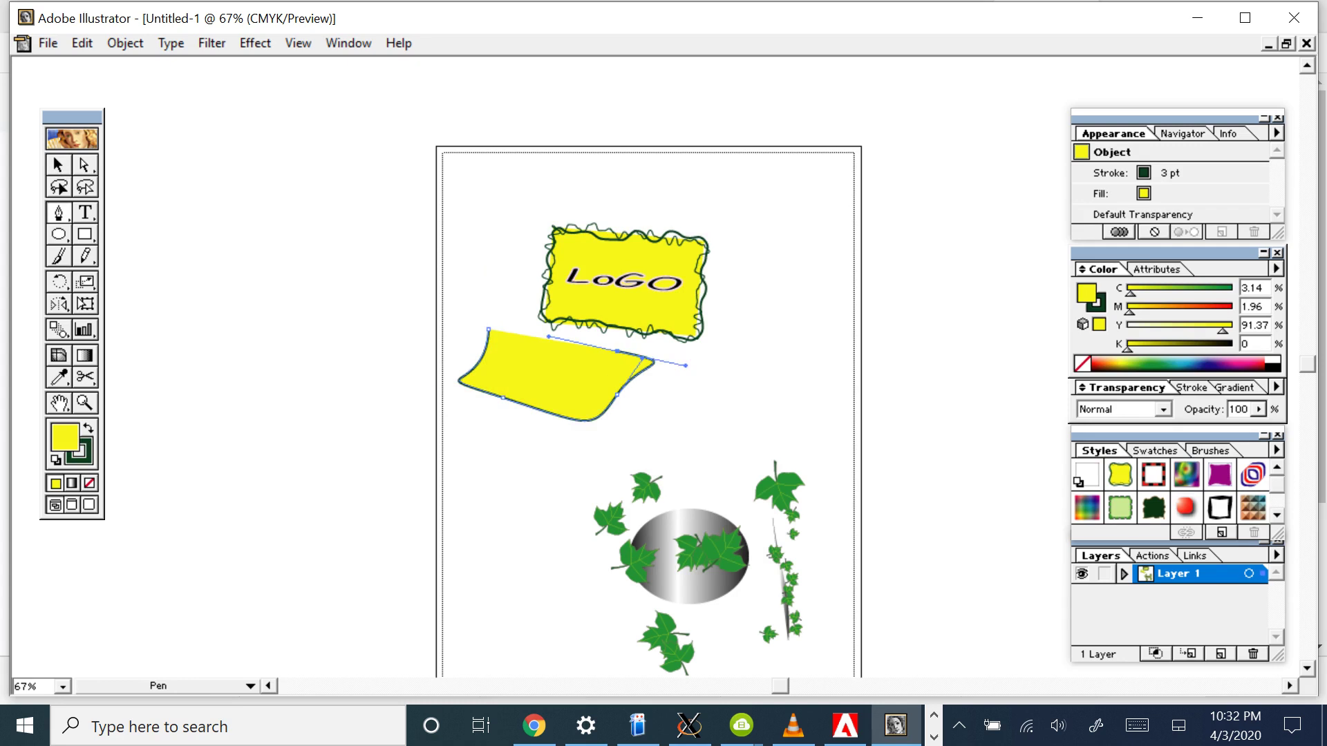
left_click_drag(489, 330, 605, 342)
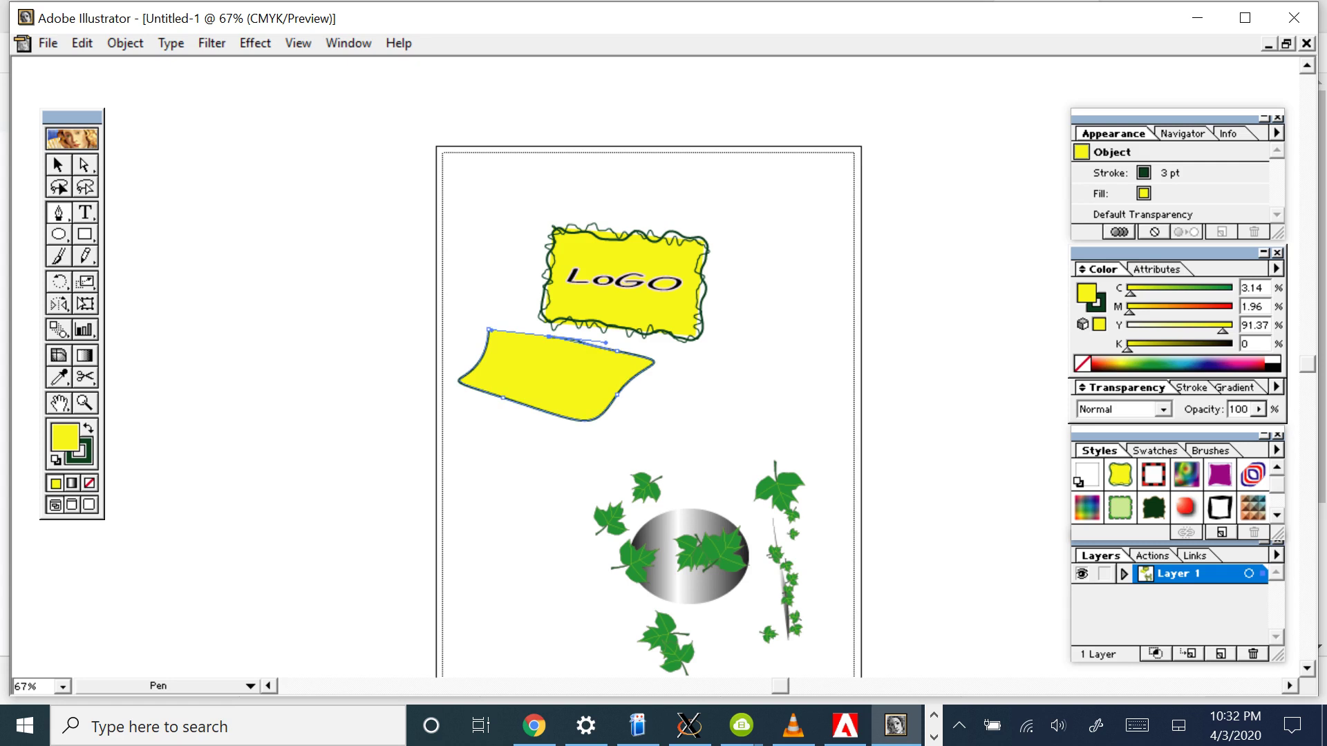
Add a path along the flag's top and left edge that curves down into a long pole
left_click(491, 330)
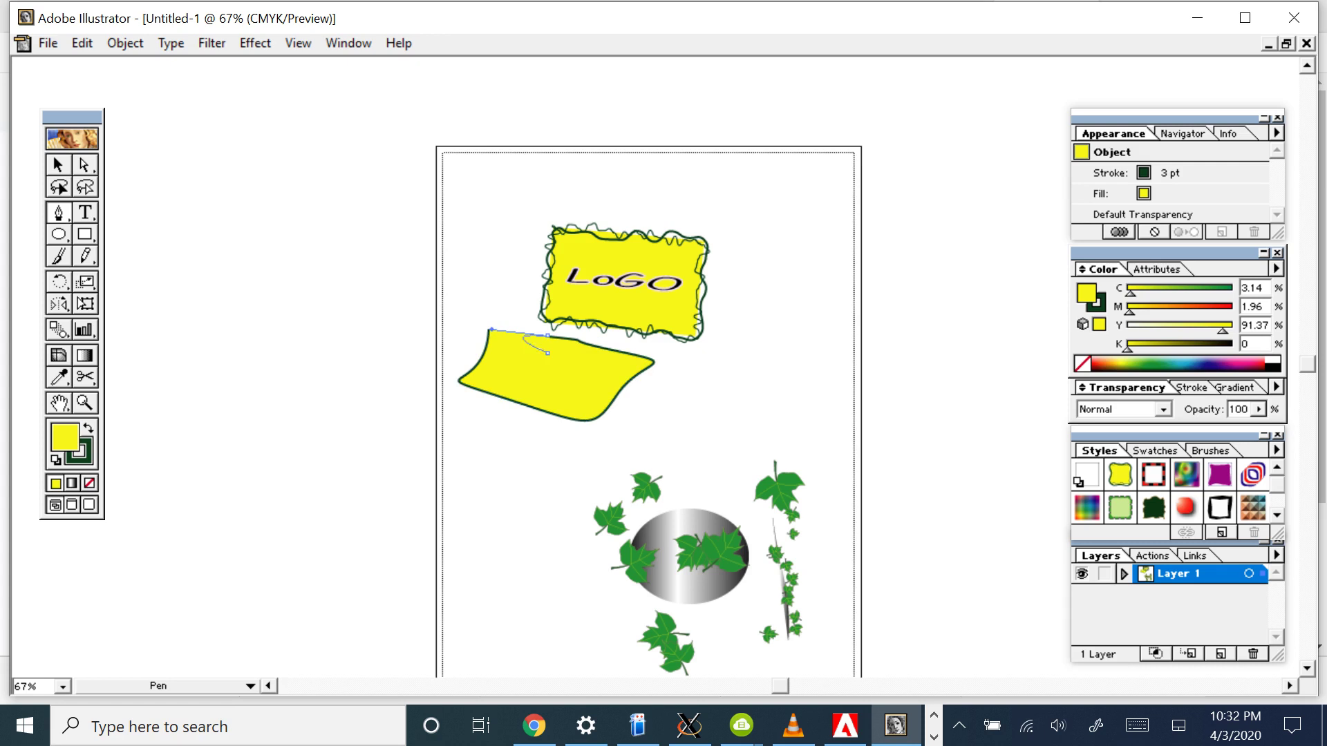
left_click_drag(547, 353, 470, 354)
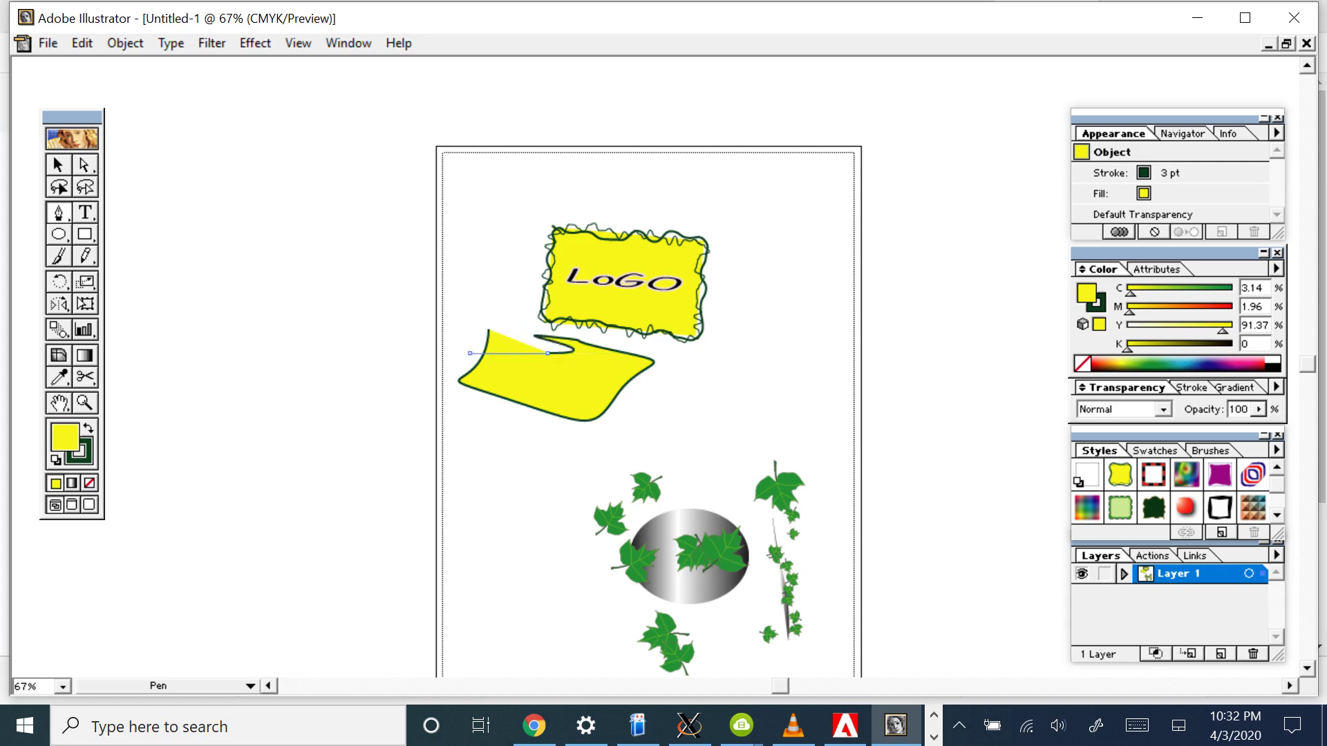
left_click(470, 323)
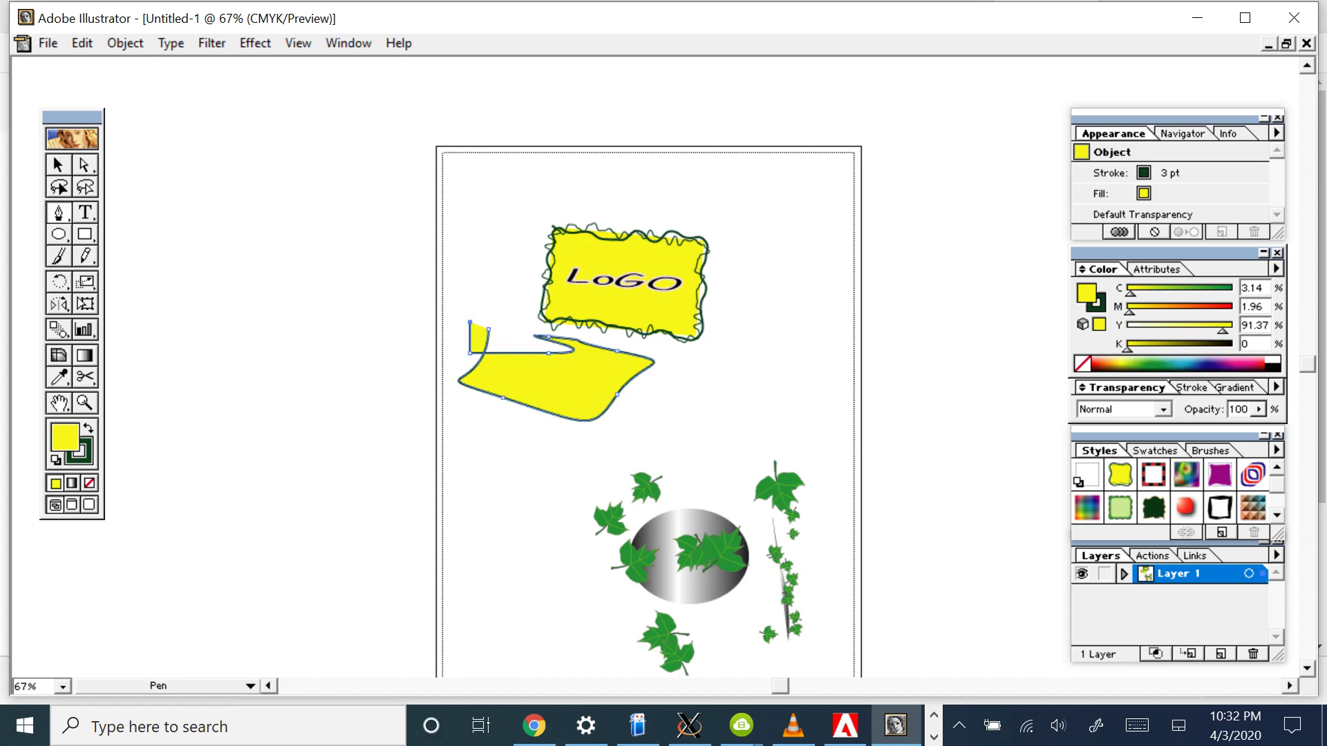
left_click(486, 360)
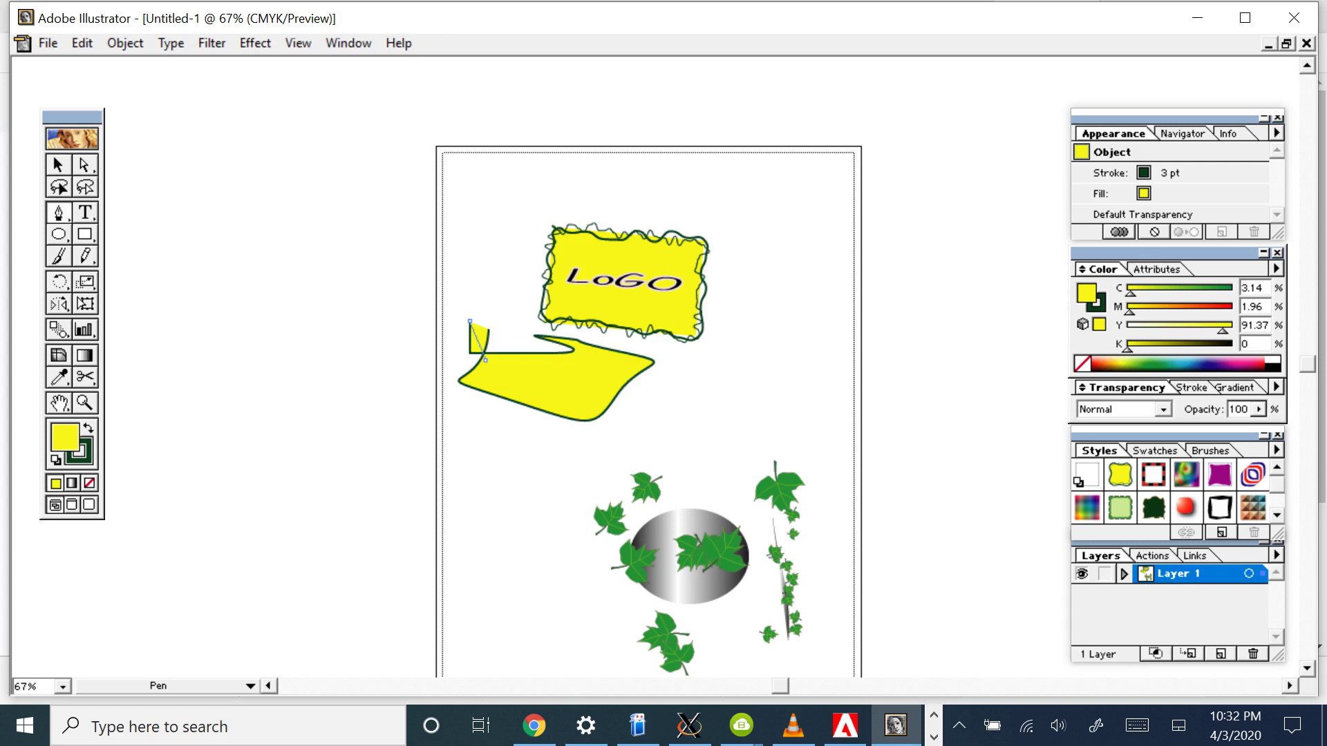
left_click(527, 339)
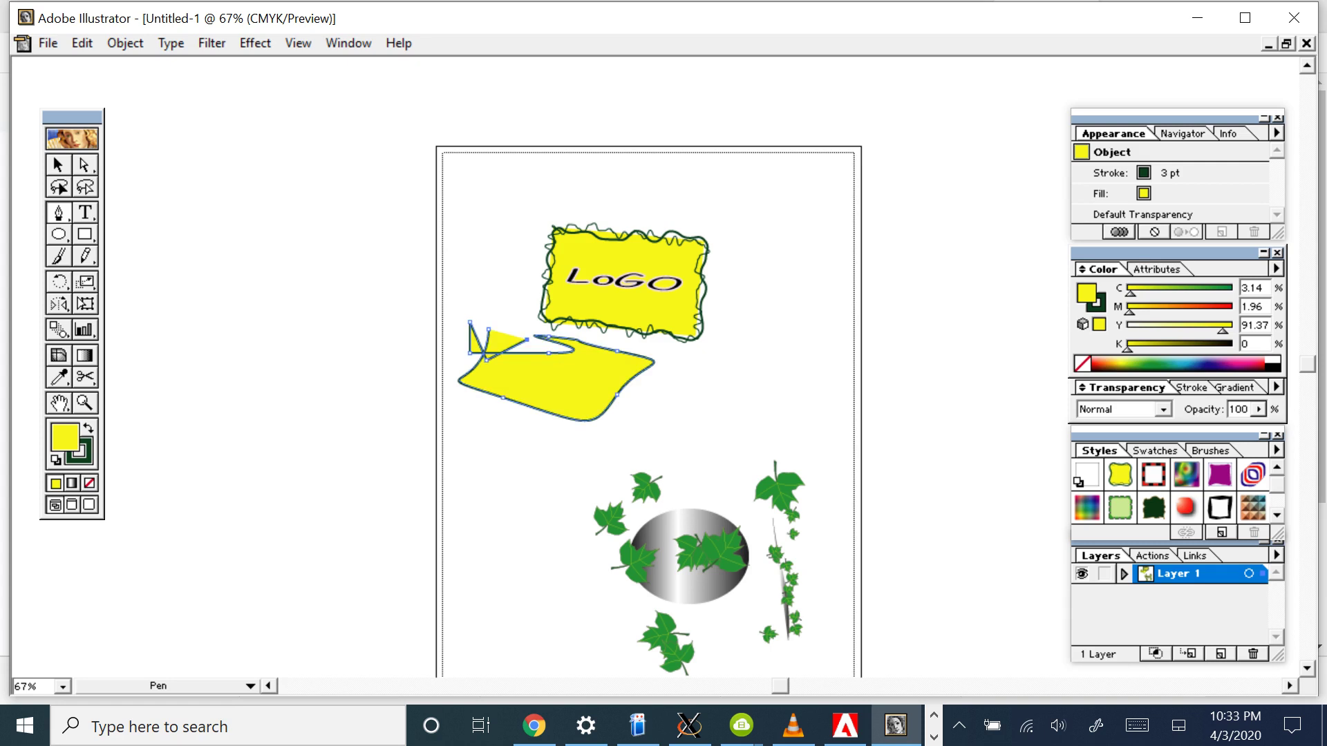
mouse_move(459, 495)
left_mouse_down()
mouse_move(437, 645)
mouse_move(460, 659)
left_mouse_up()
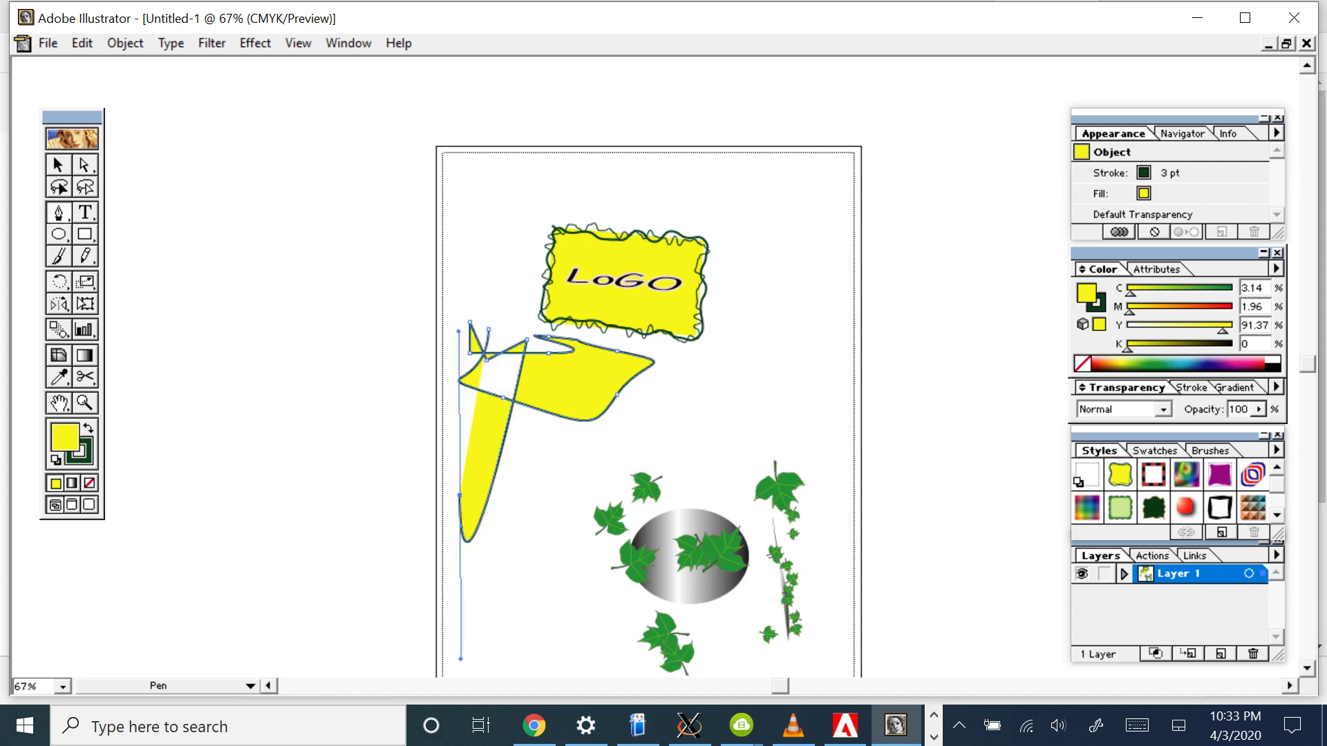
Return to the Selection tool with the flag path still selected
key("v")
key("ctrl+shift+a")
key("ctrl+z")
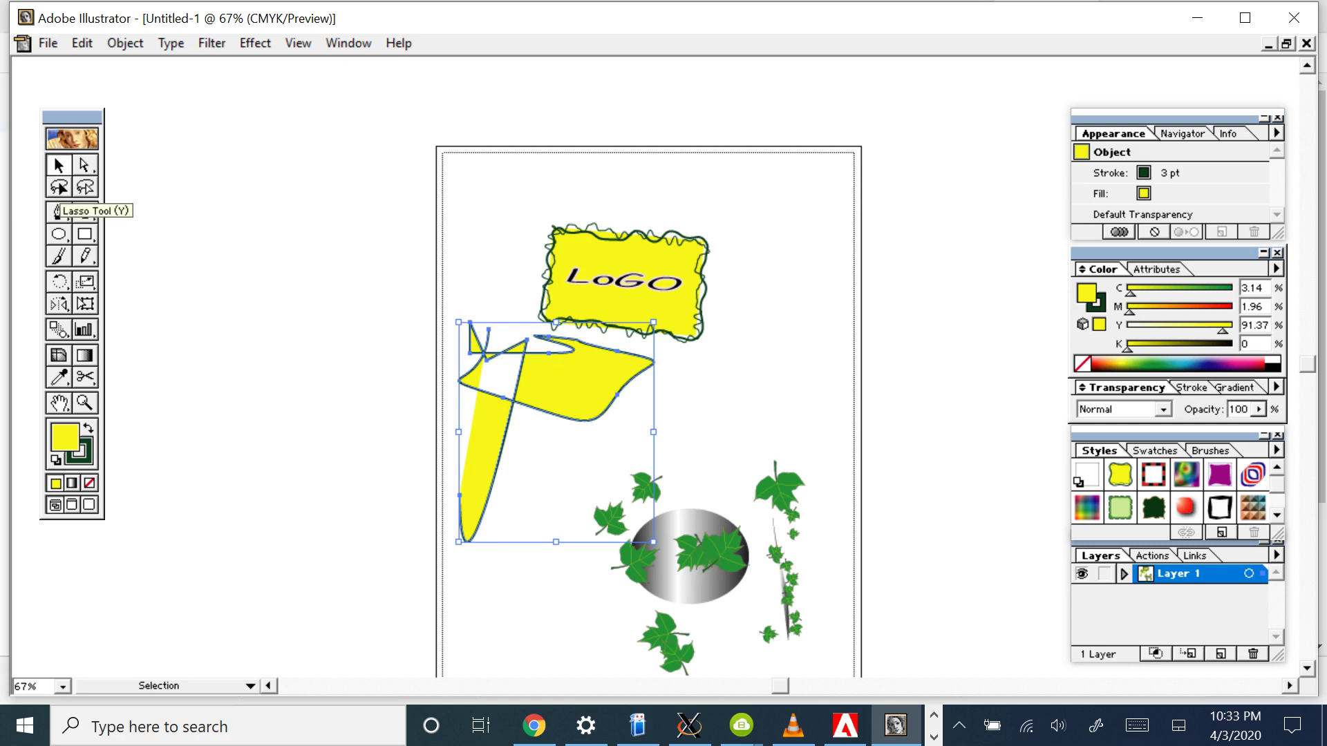
Delete the notch anchor from the flag's top edge
left_click(59, 188)
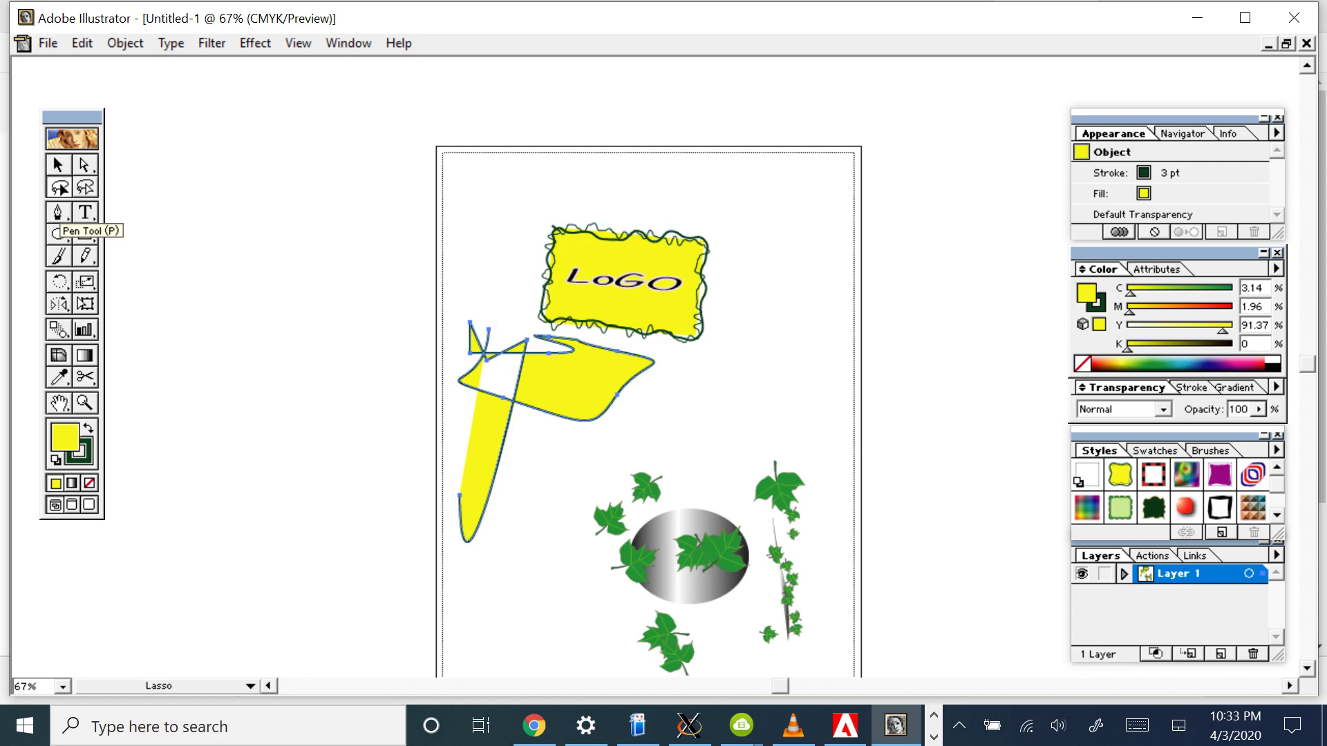
left_click(58, 213)
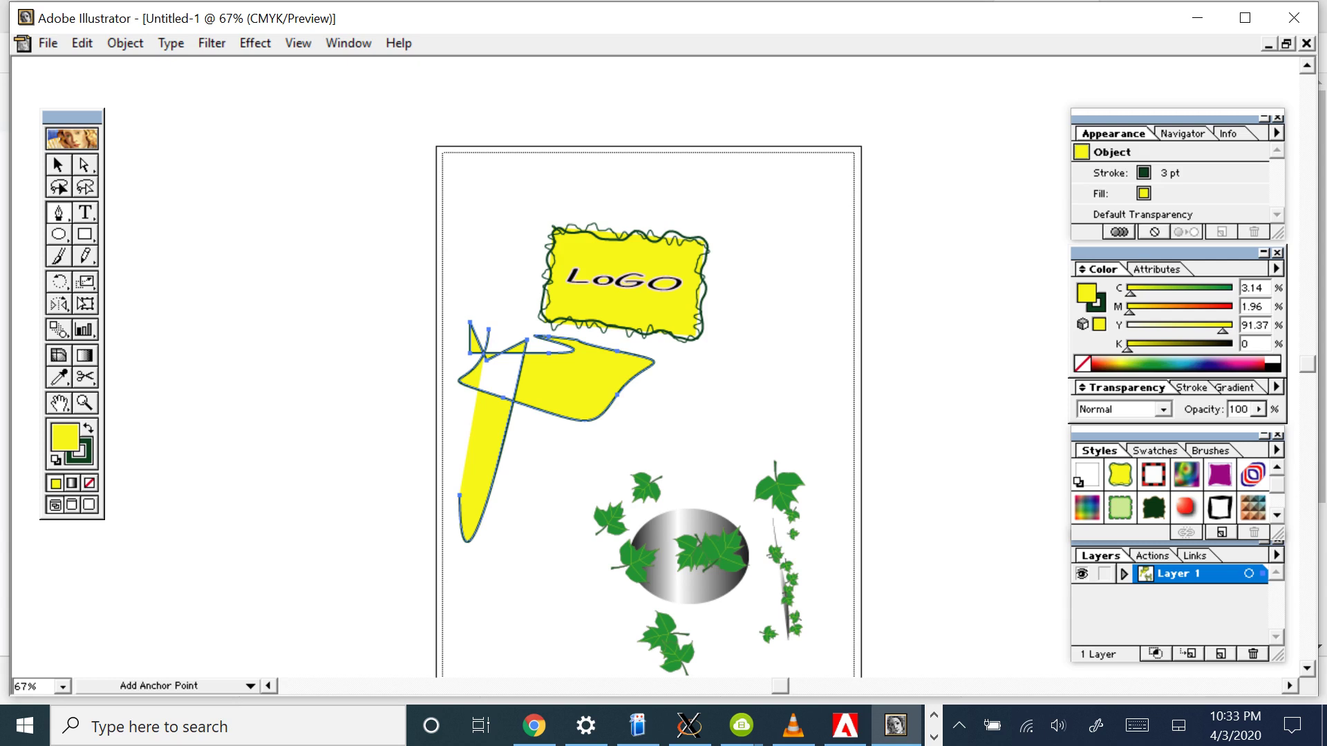
left_click(549, 353)
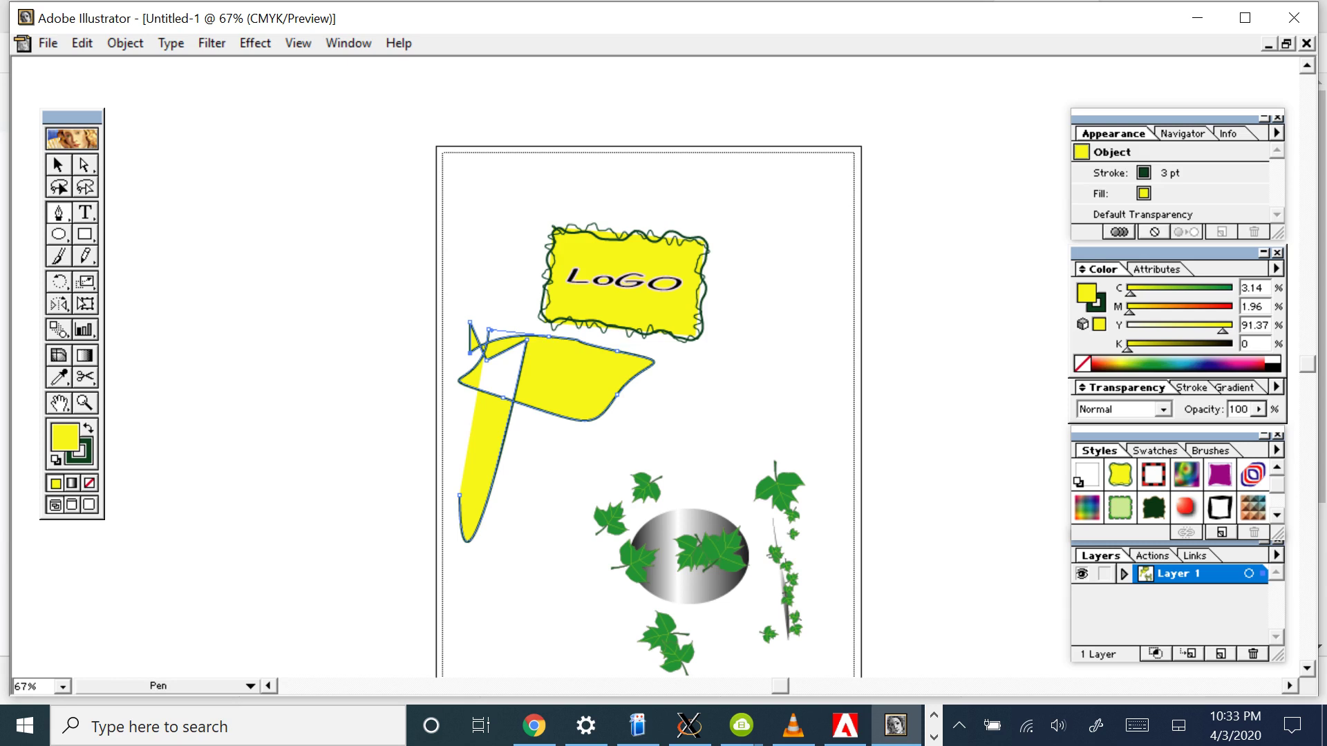
Bow the flag's top-right edge into a rounded lobe, then nudge the flag slightly right and up
key("a")
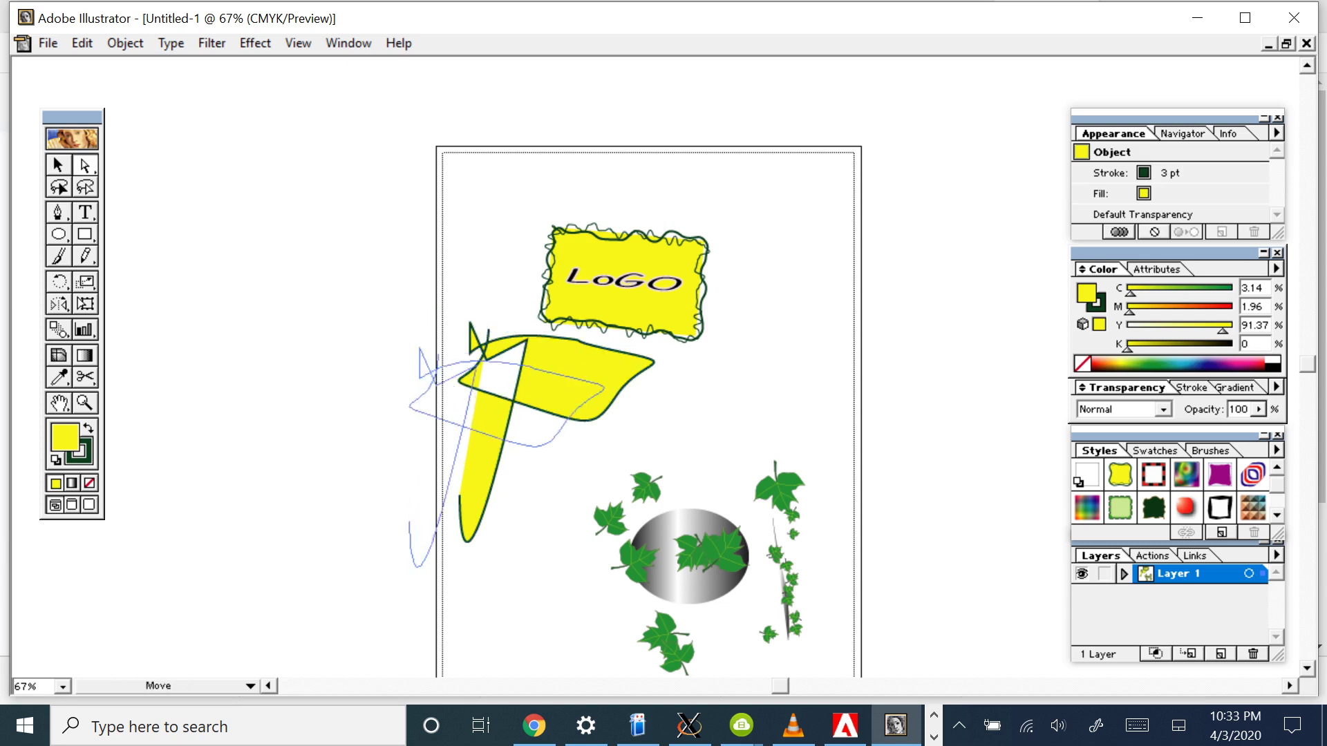
left_click_drag(618, 395, 598, 450)
left_click_drag(507, 363, 602, 415)
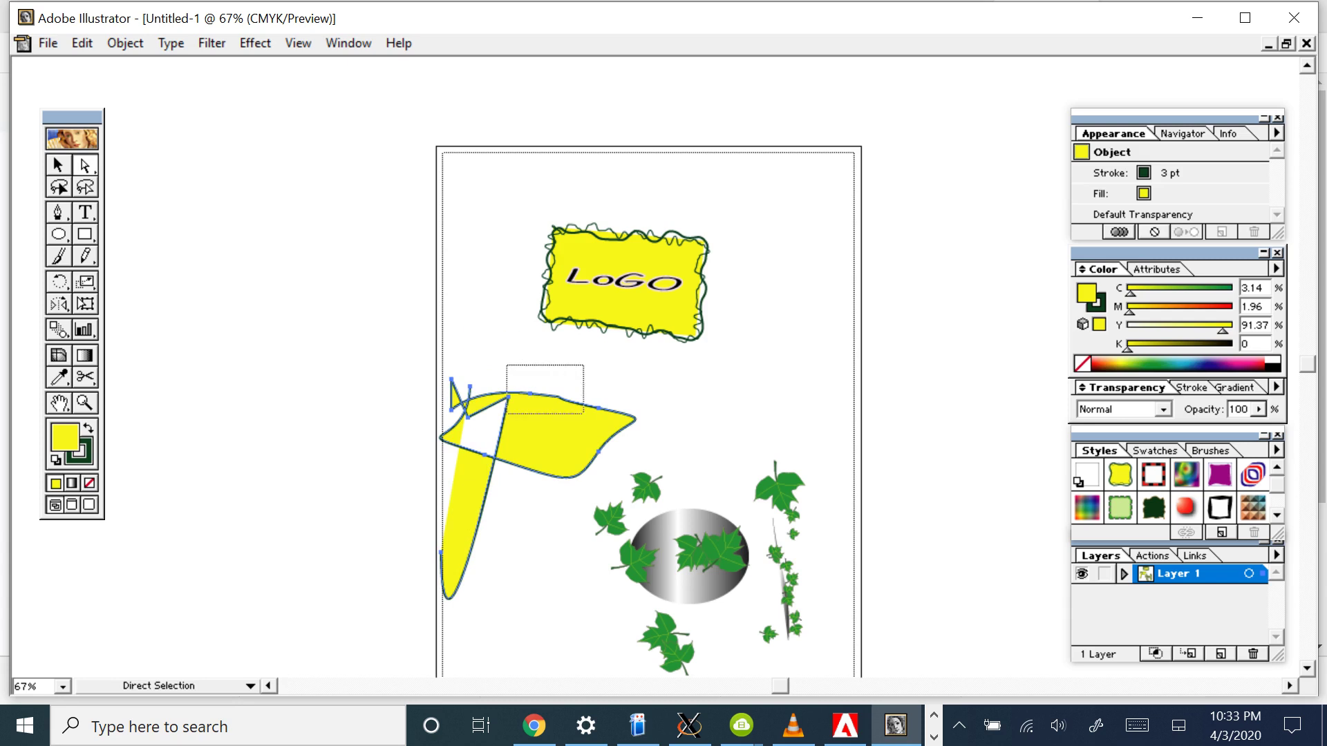
key("ctrl+shift+a")
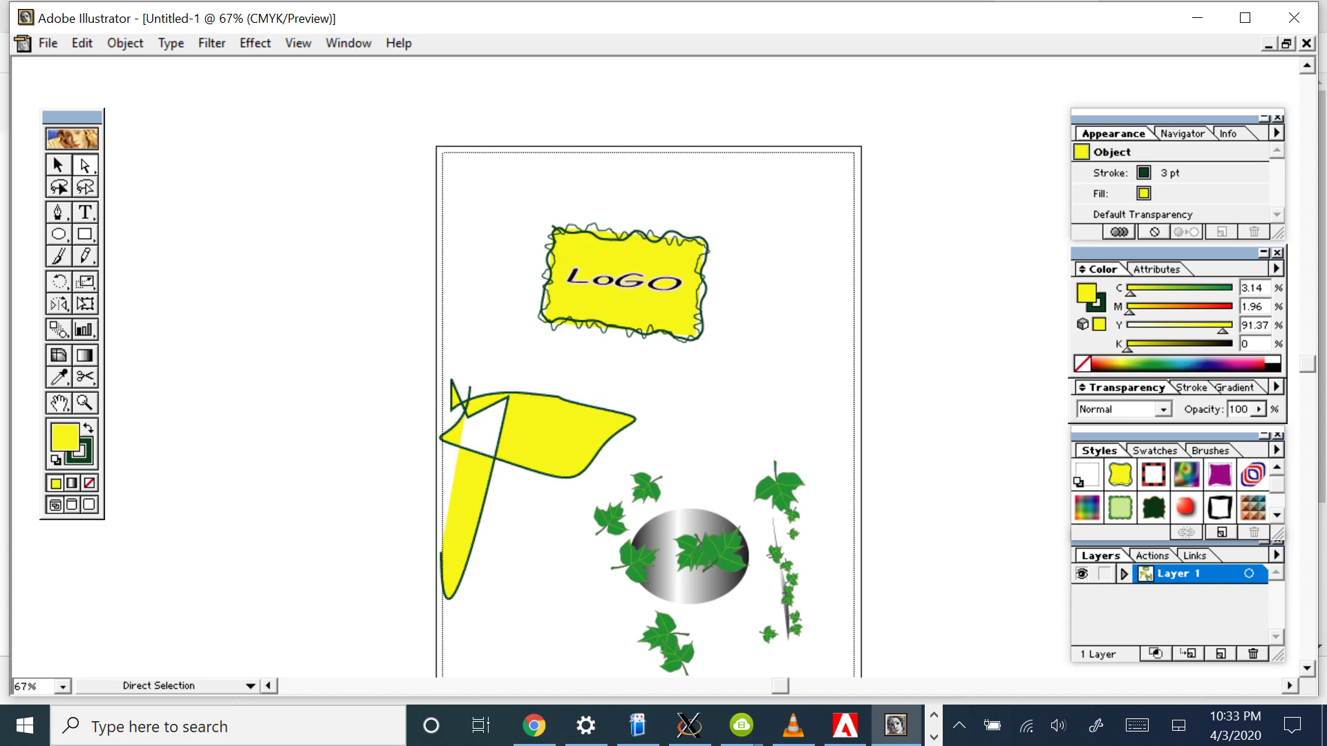
left_click_drag(515, 377, 618, 423)
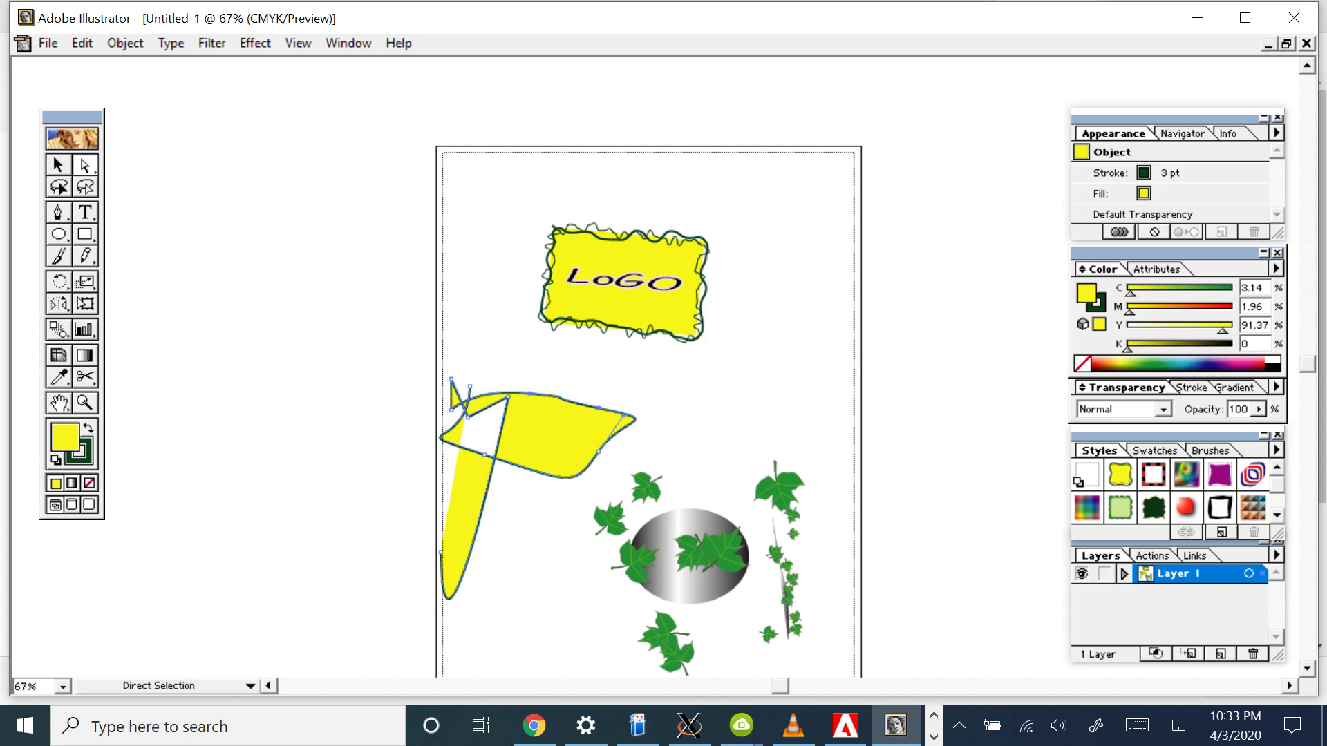
left_click_drag(573, 404, 553, 369)
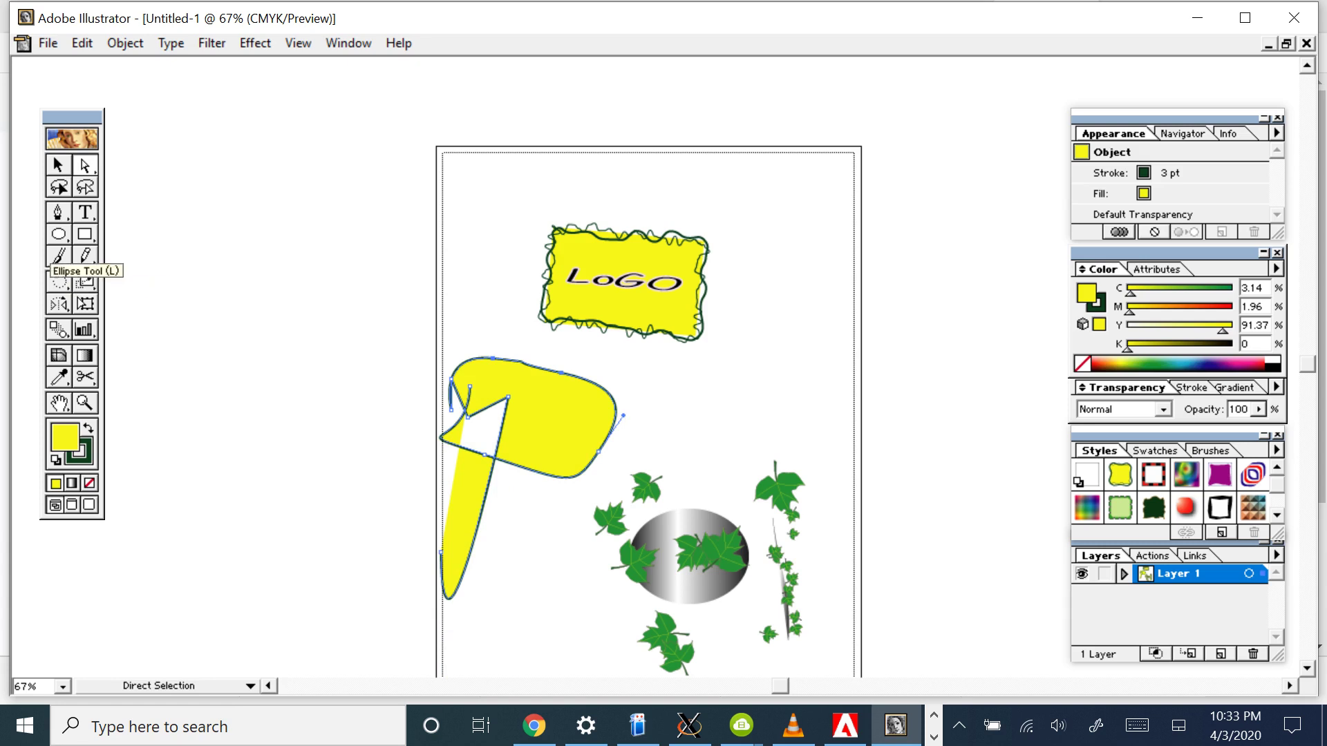
left_click(58, 164)
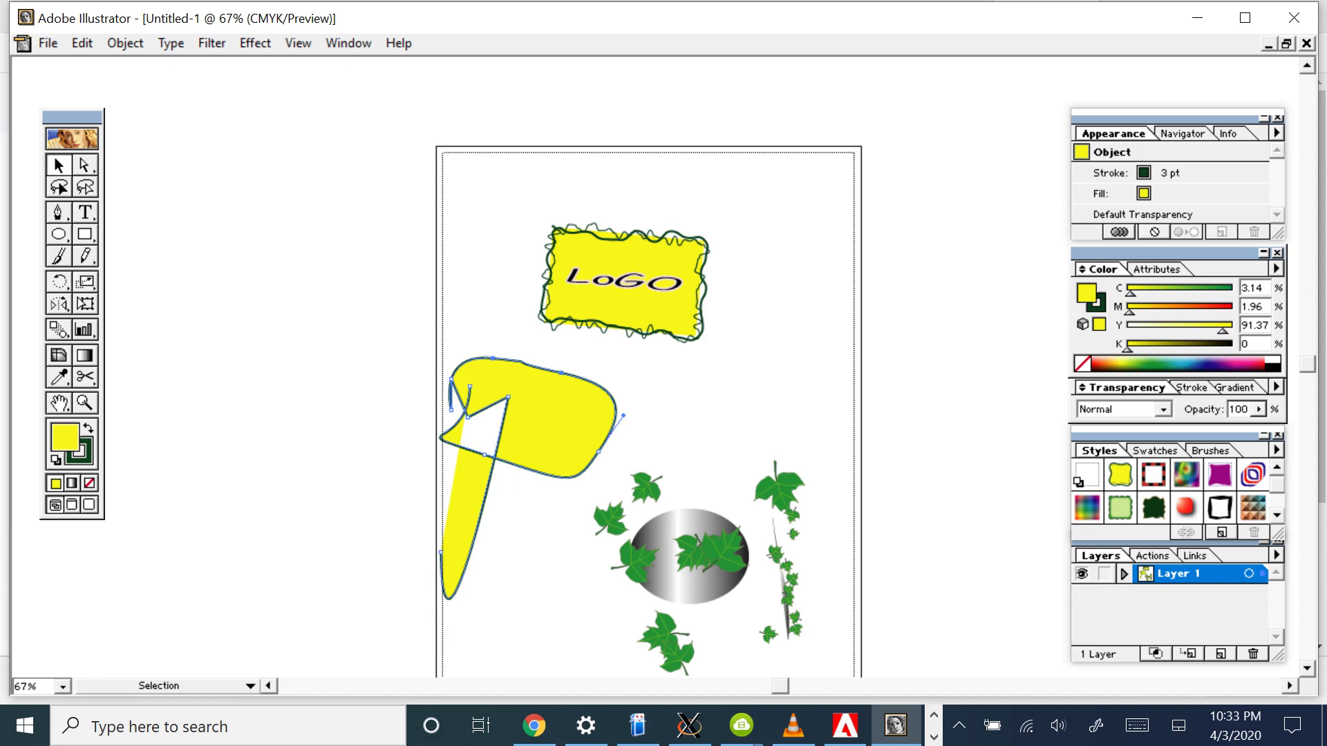
left_click_drag(539, 415, 579, 409)
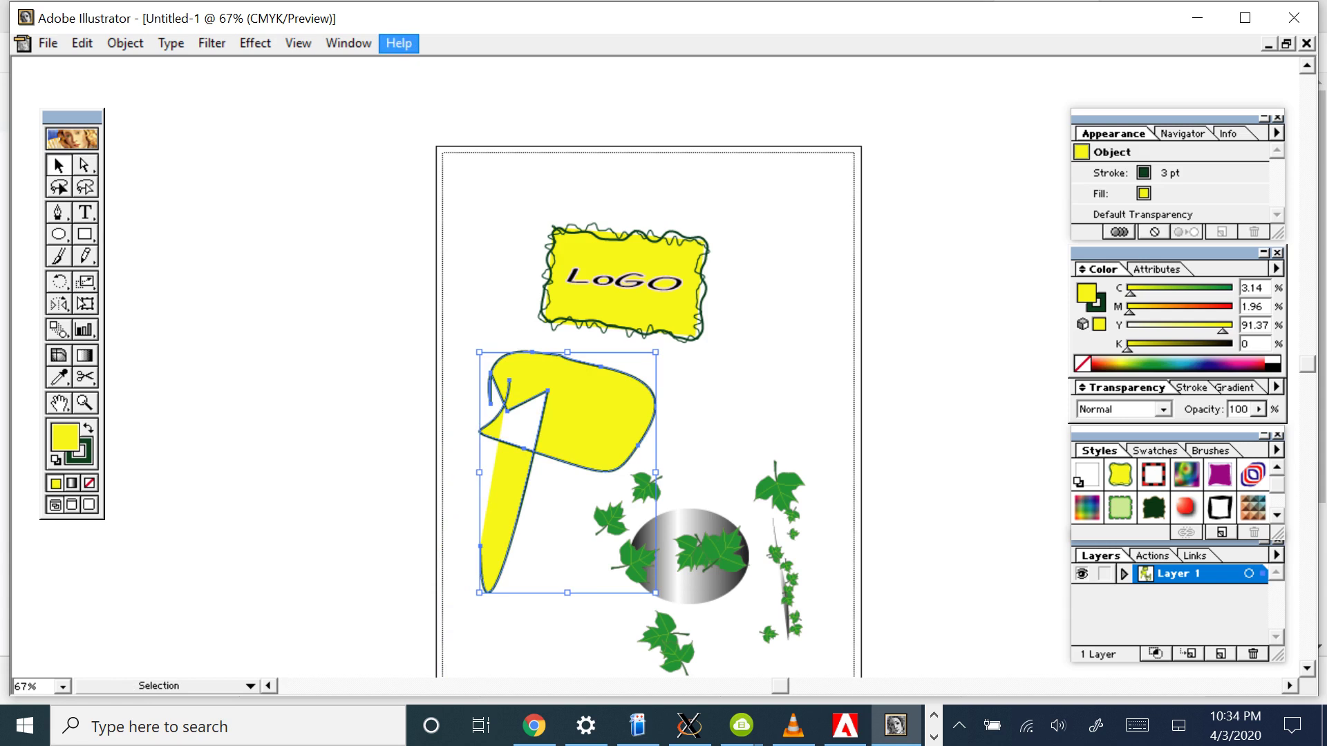
Check Help's Adobe Online (cancelled) and view the About Illustrator screen
left_click(399, 43)
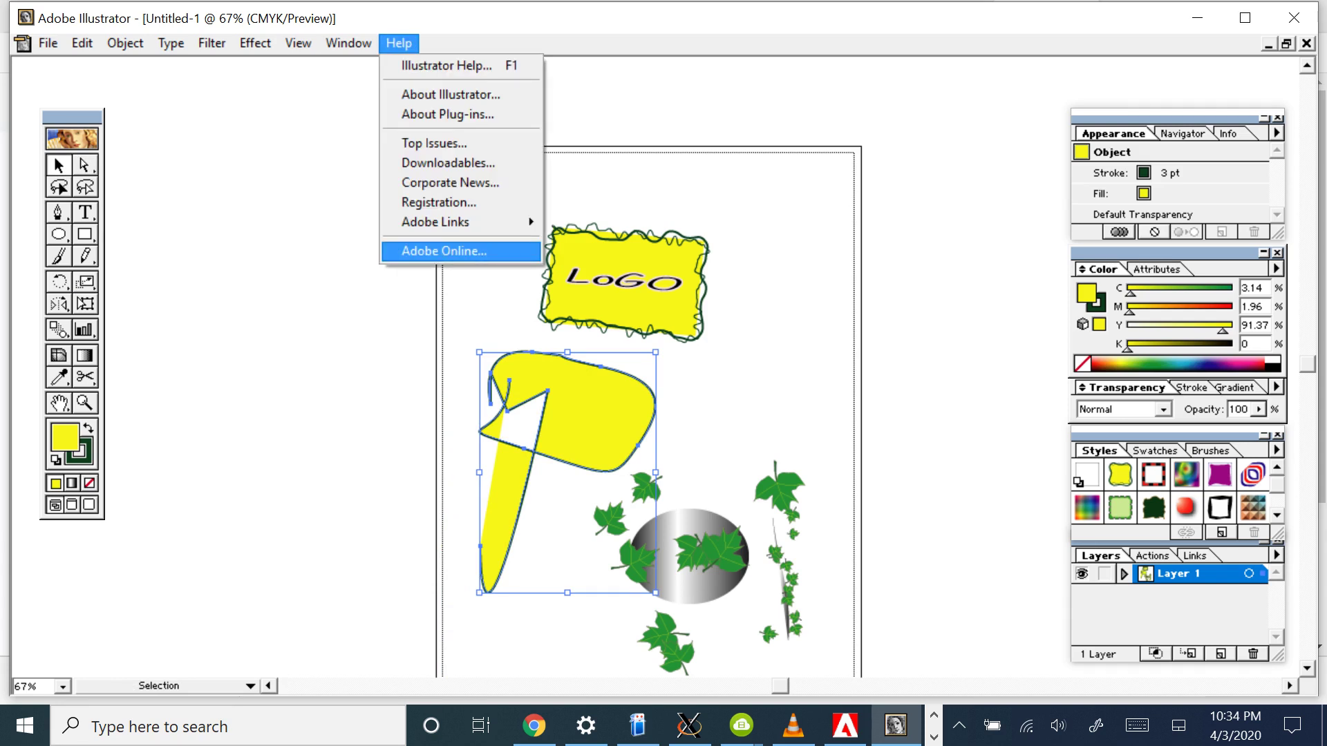
left_click(444, 251)
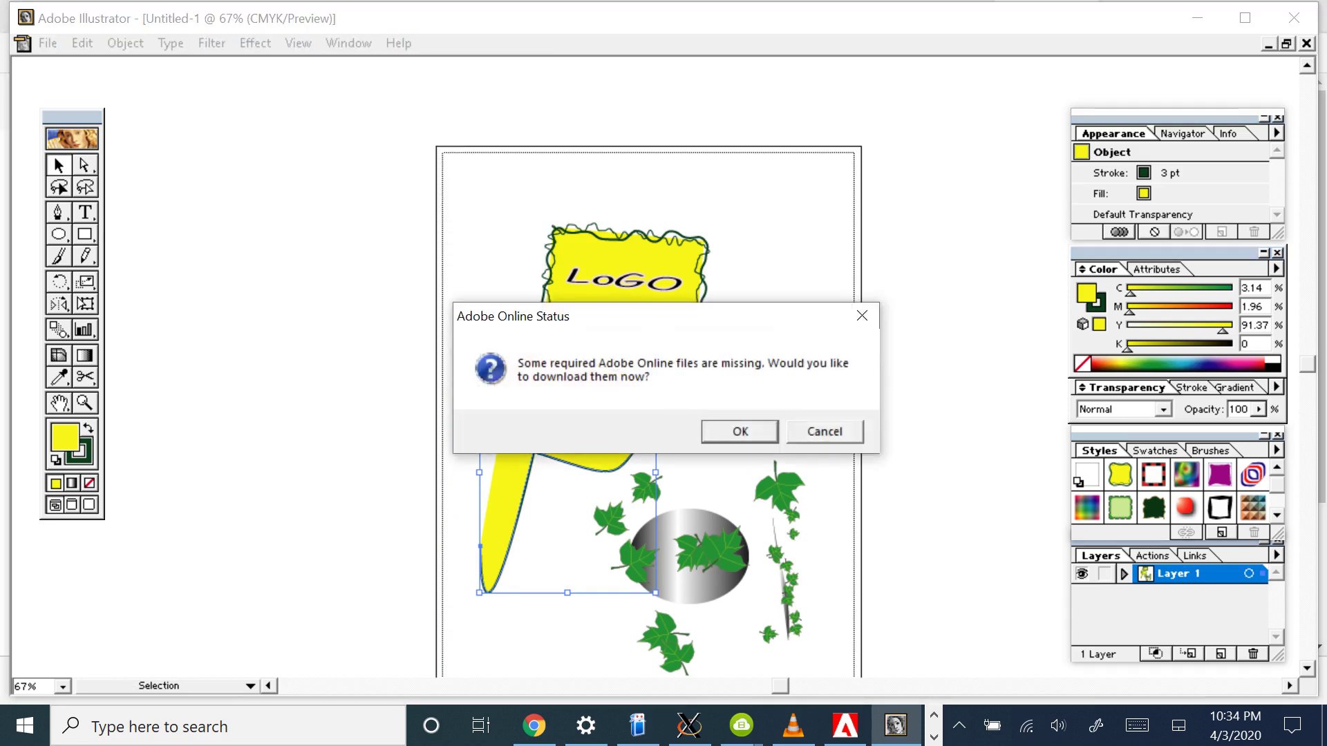
key("Escape")
key("alt+h")
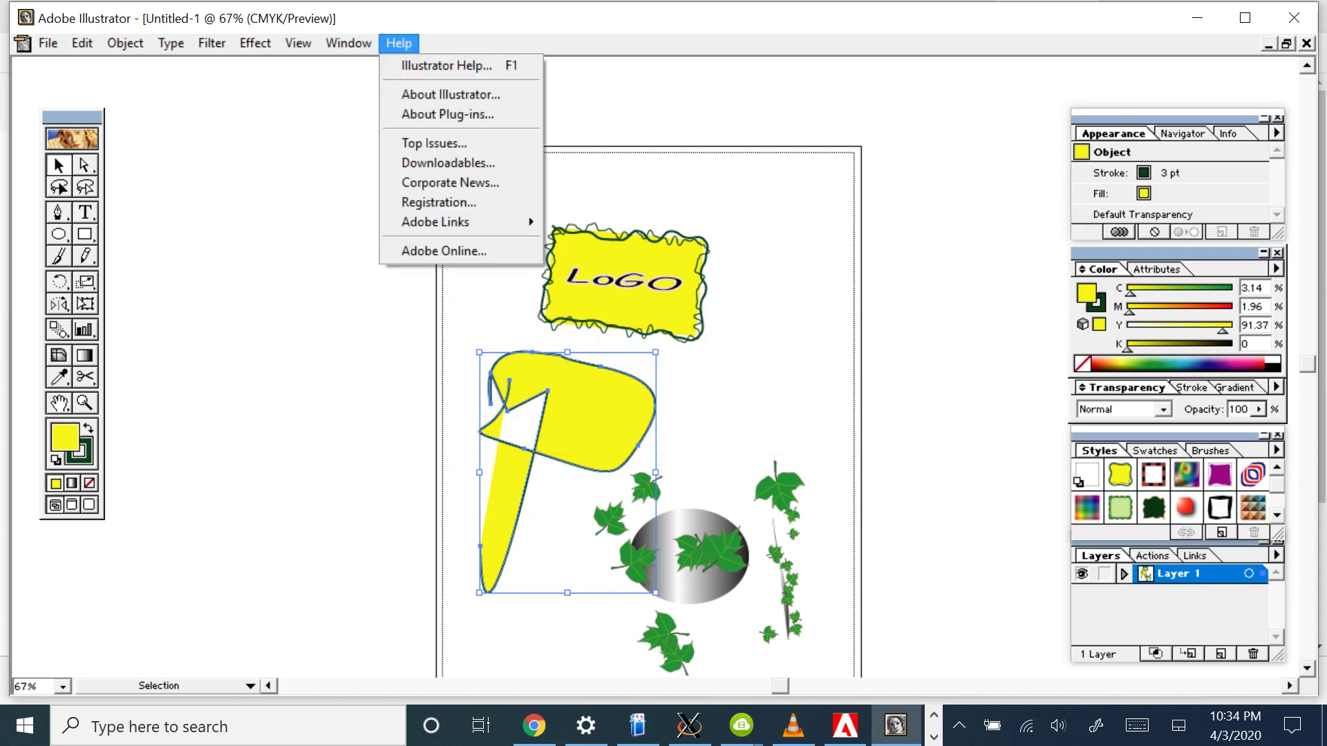
key("Down")
key("Down")
key("Return")
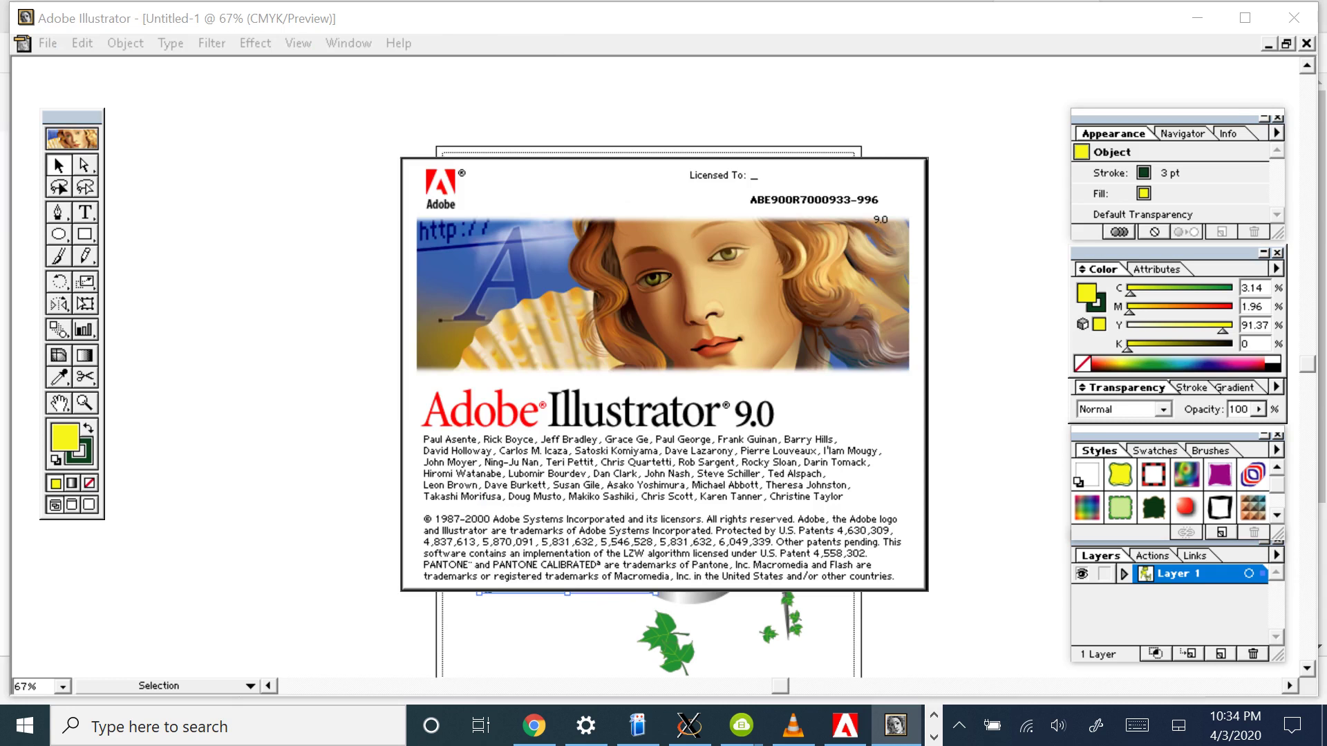
key("Escape")
View and close Untitled-1's CMYK Document Info summary
key("Right")
key("Left")
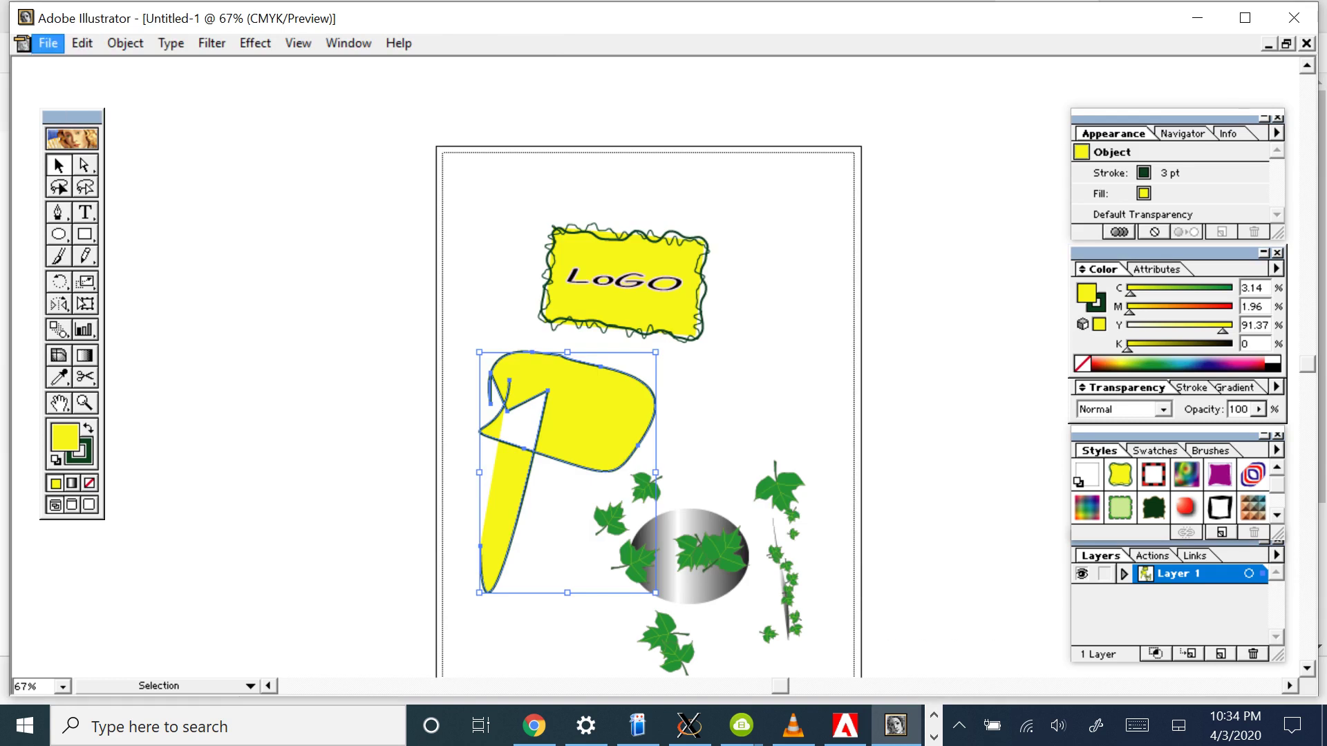
key("Down")
key("Up")
key("Up")
key("Up")
key("Down")
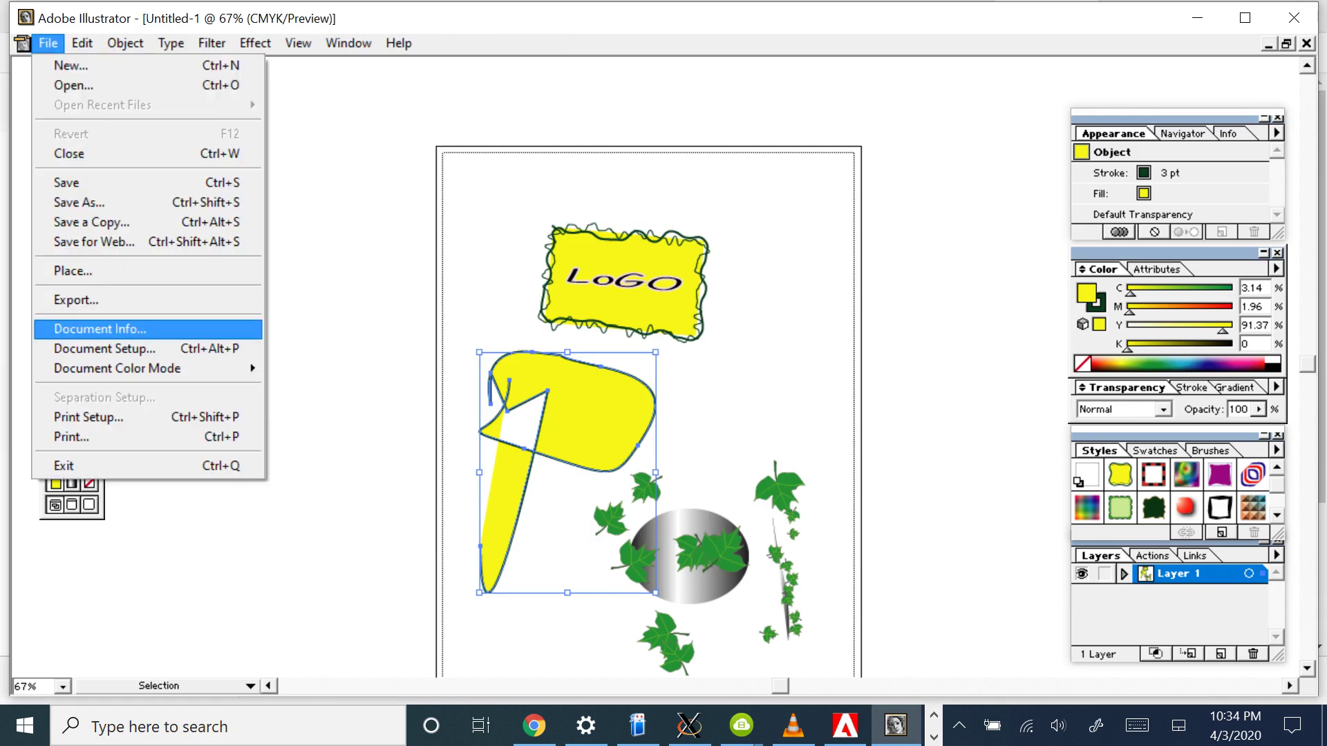
key("Return")
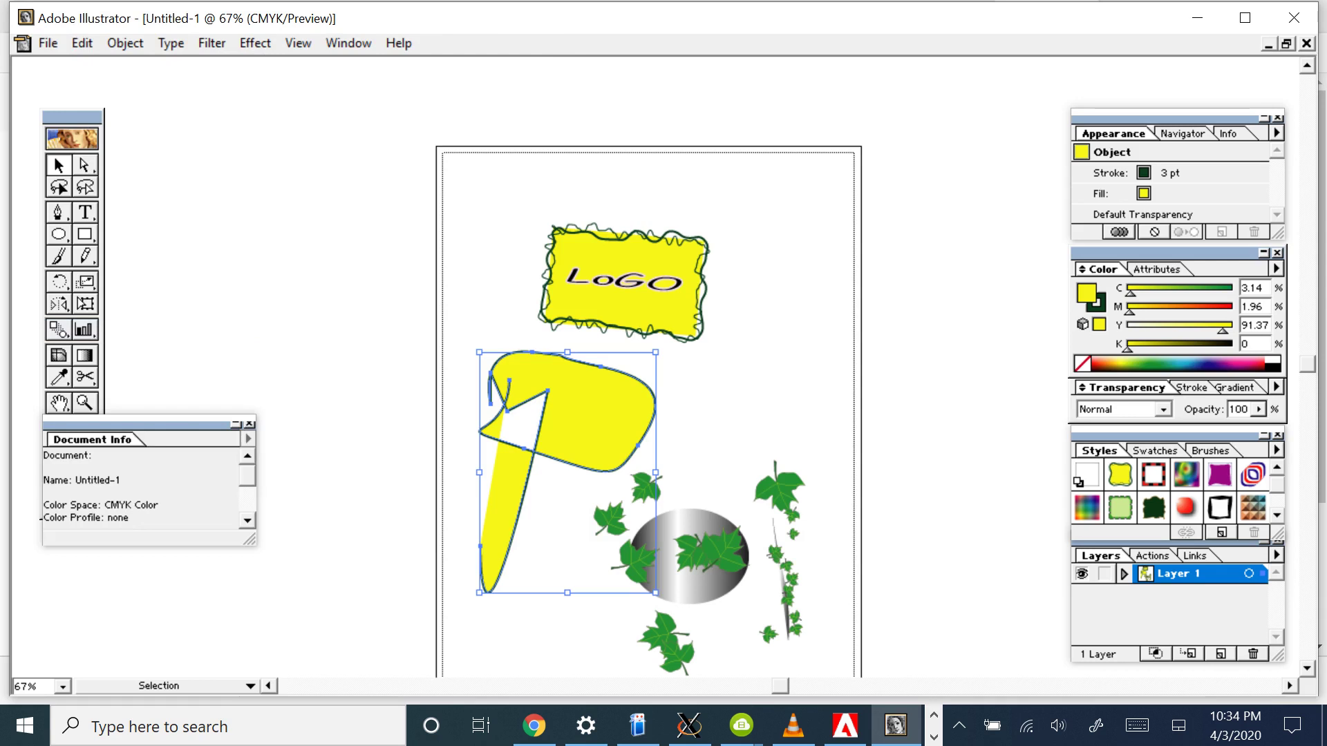
key("Escape")
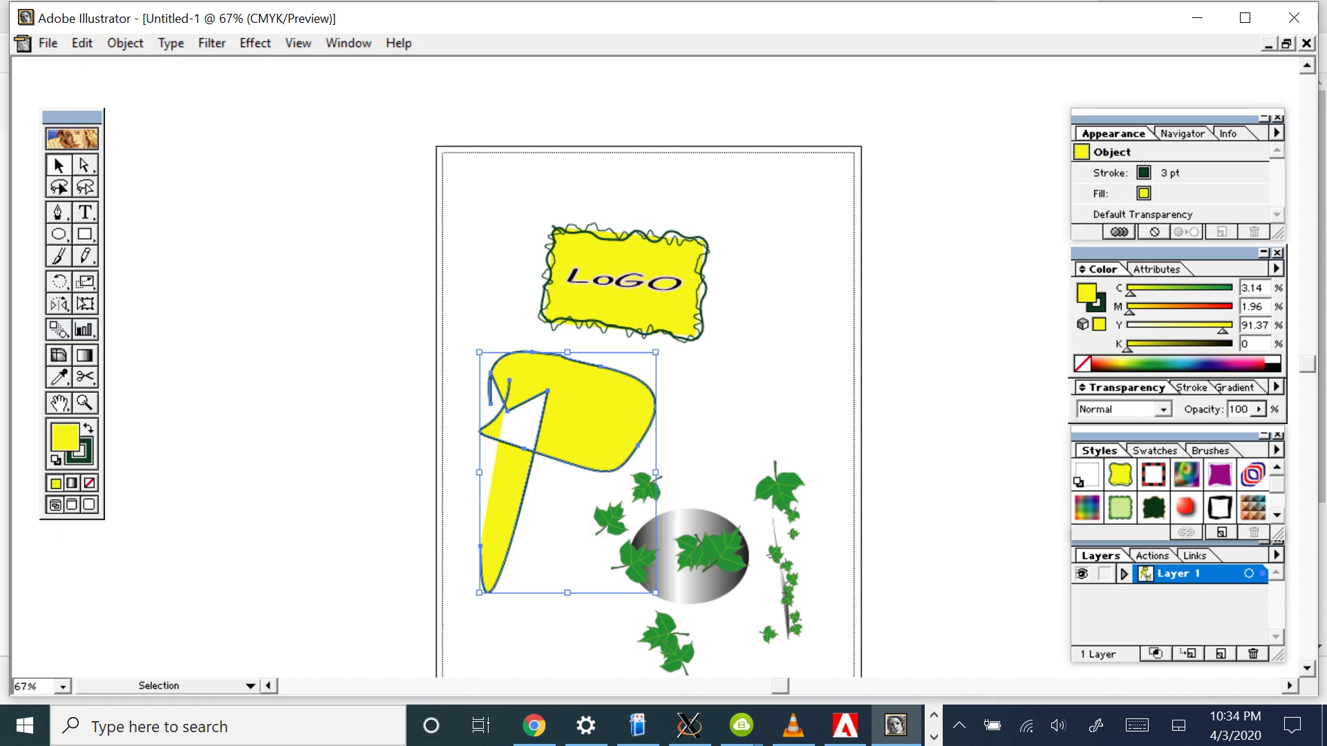
key("alt")
key("Down")
key("Down")
key("Down")
key("Down")
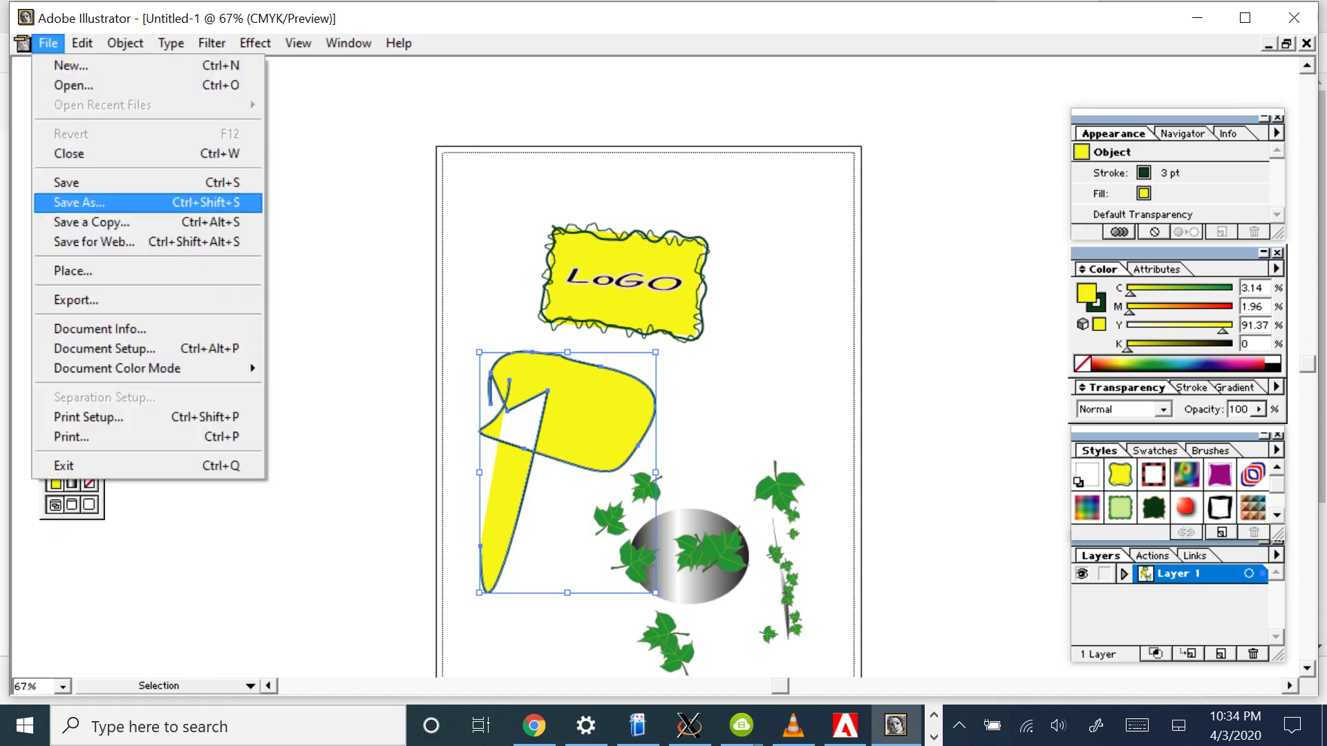
Save As in Illustrator (*.AI) format, declining to replace Untitled-1.ai
key("Return")
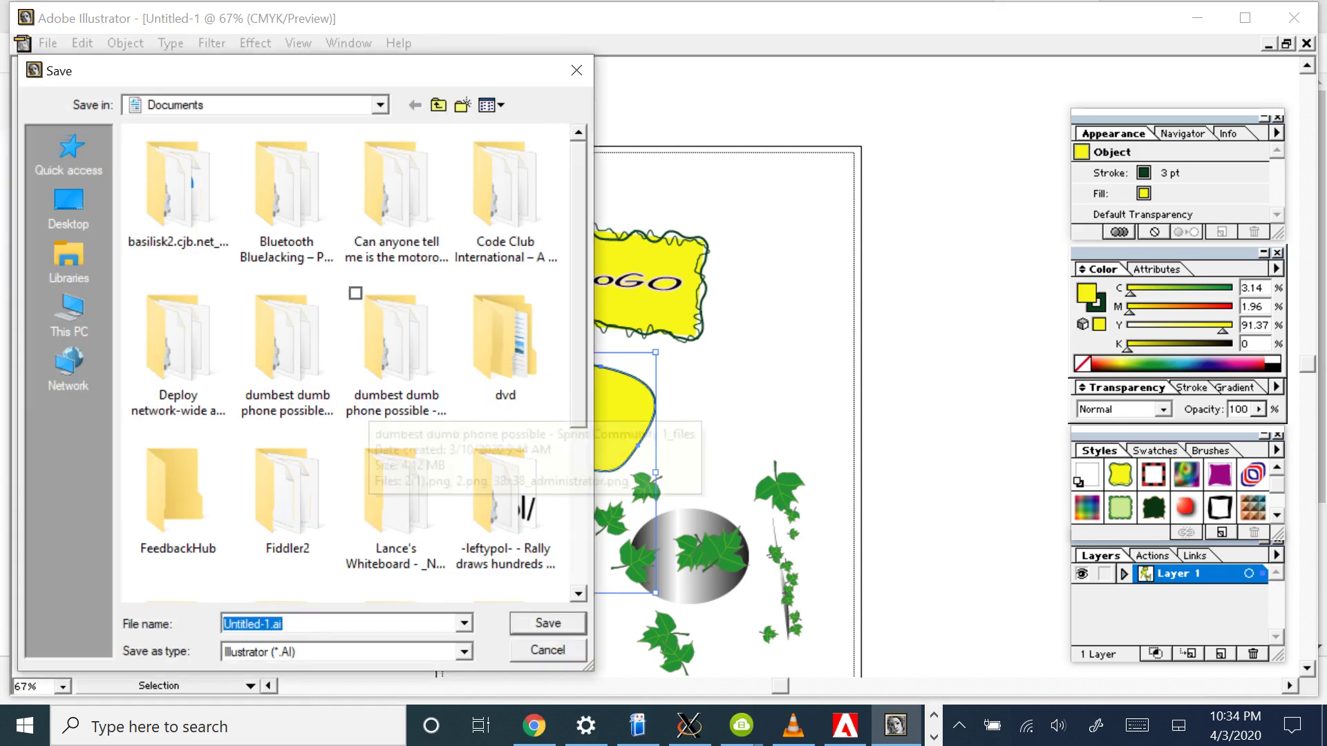
key("Tab")
key("alt+Down")
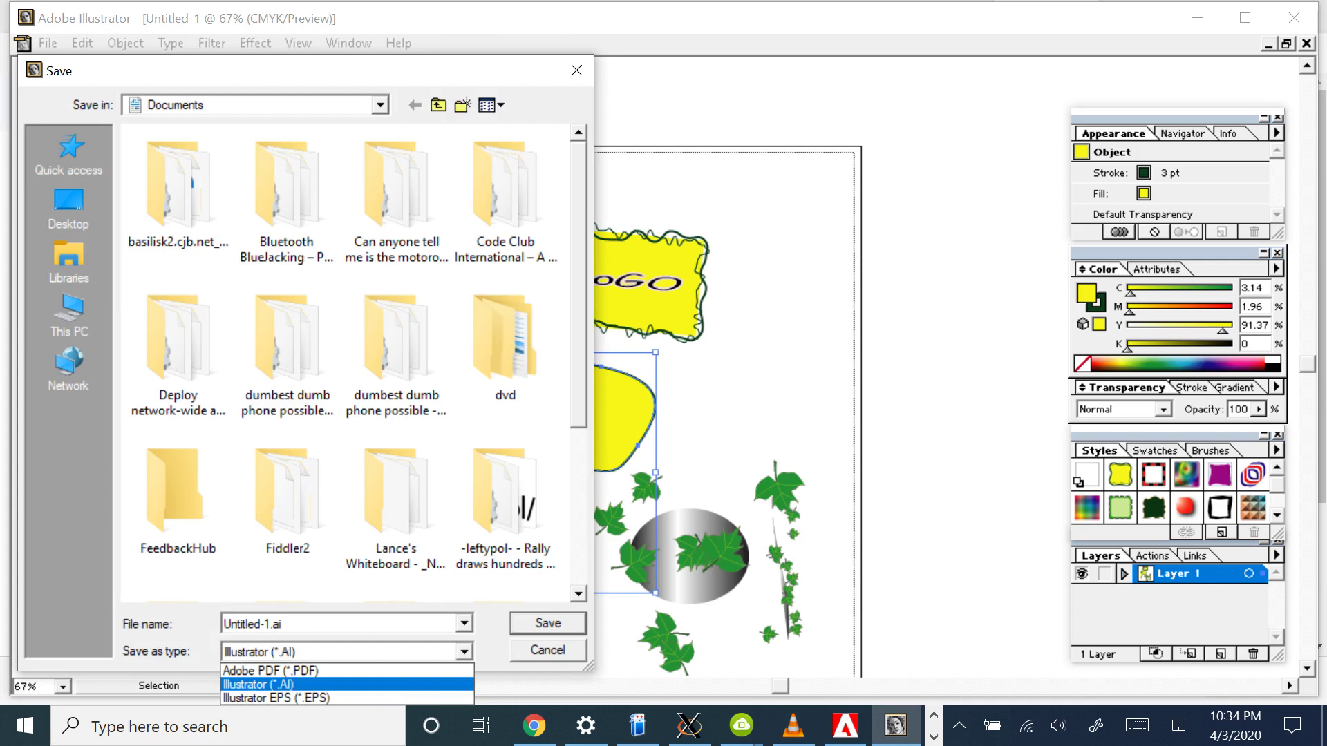
key("Return")
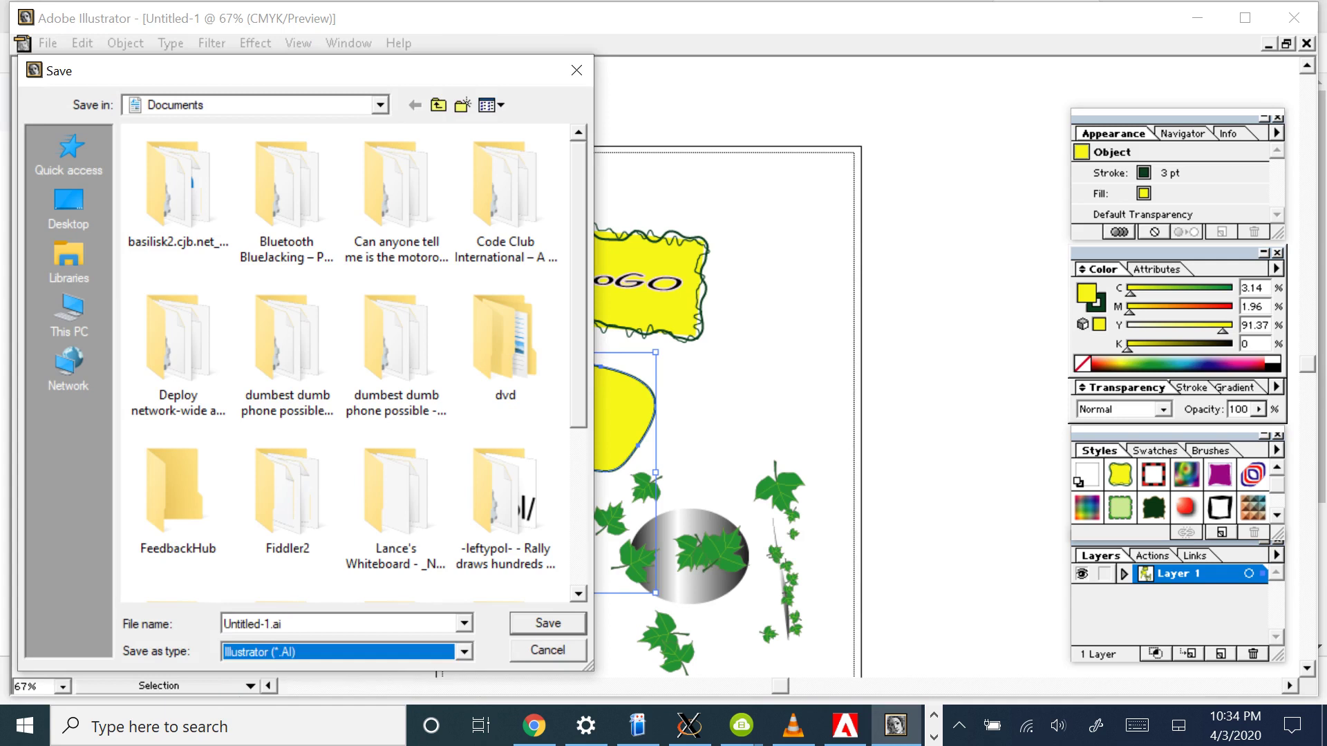
key("Tab")
key("Return")
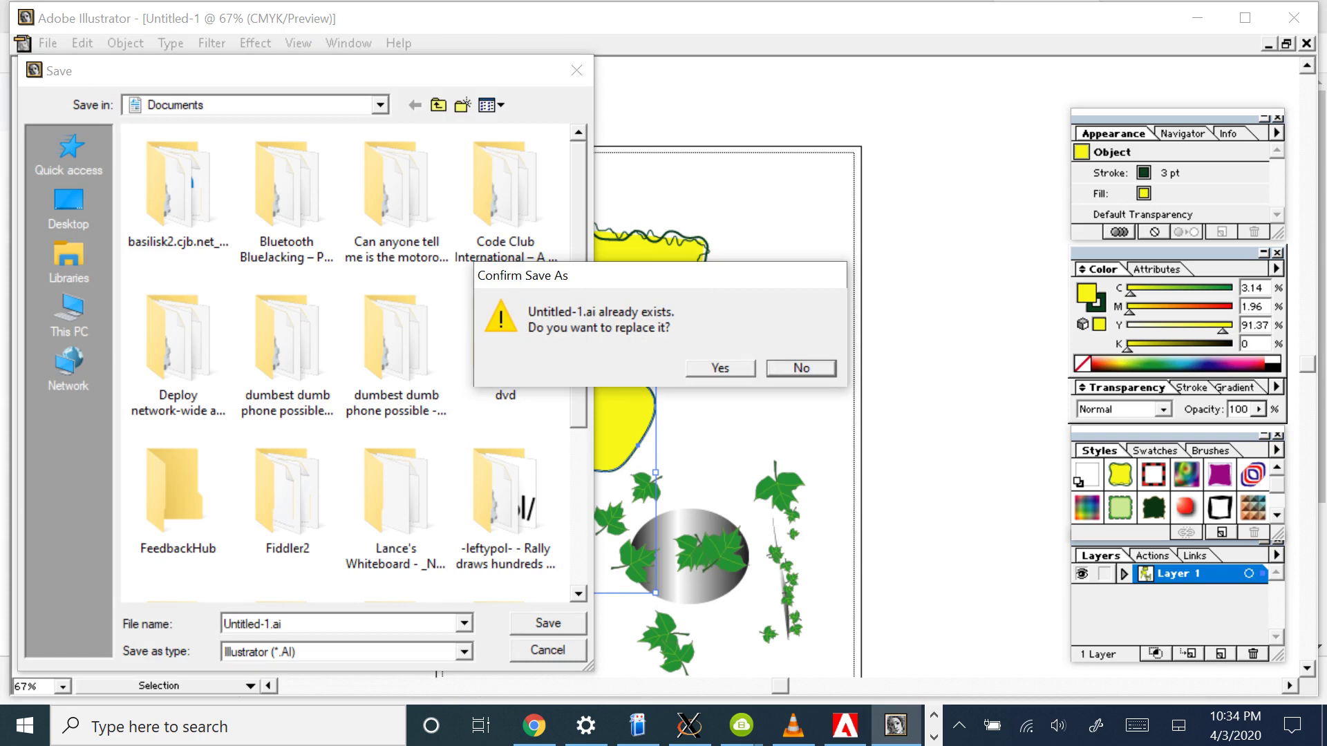
key("Return")
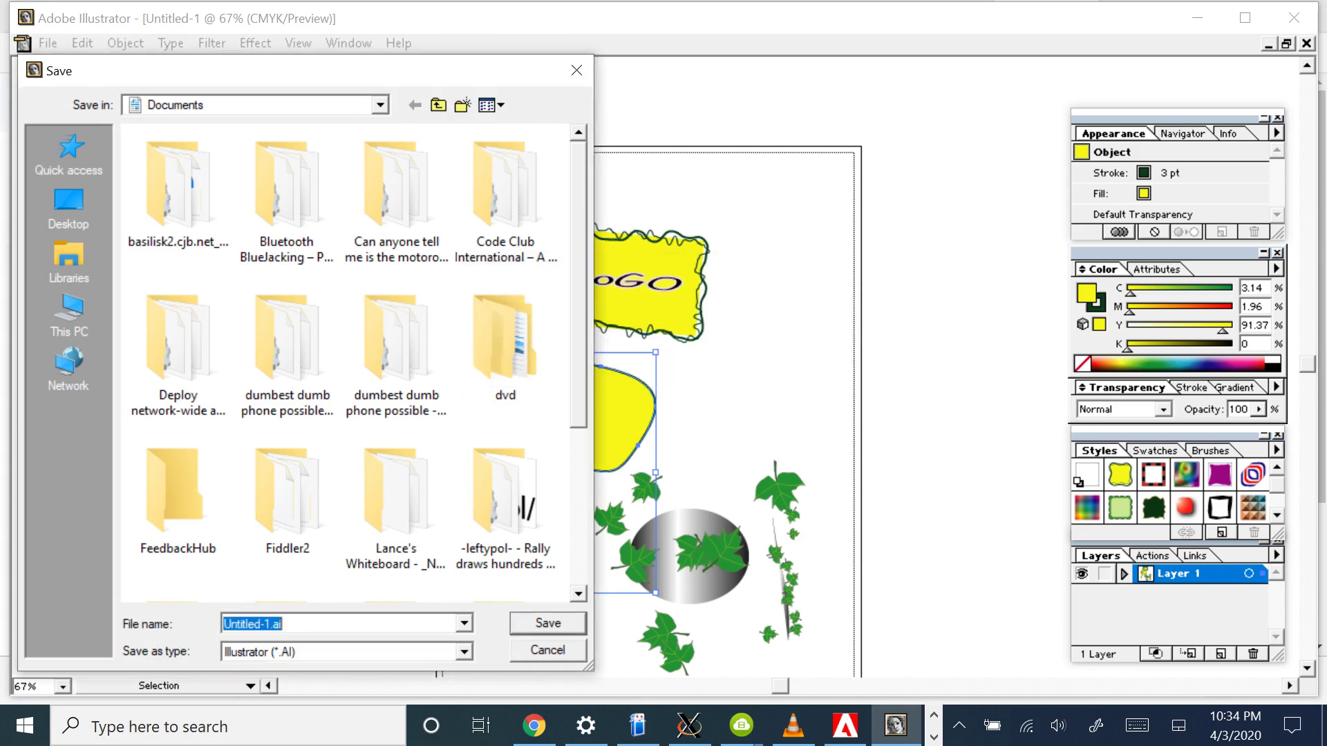
Save the artwork as Untitled-2.ai with Illustrator 9.0 compatibility
key("End")
key("Left")
key("Left")
key("Left")
key("BackSpace")
type("2")
key("Return")
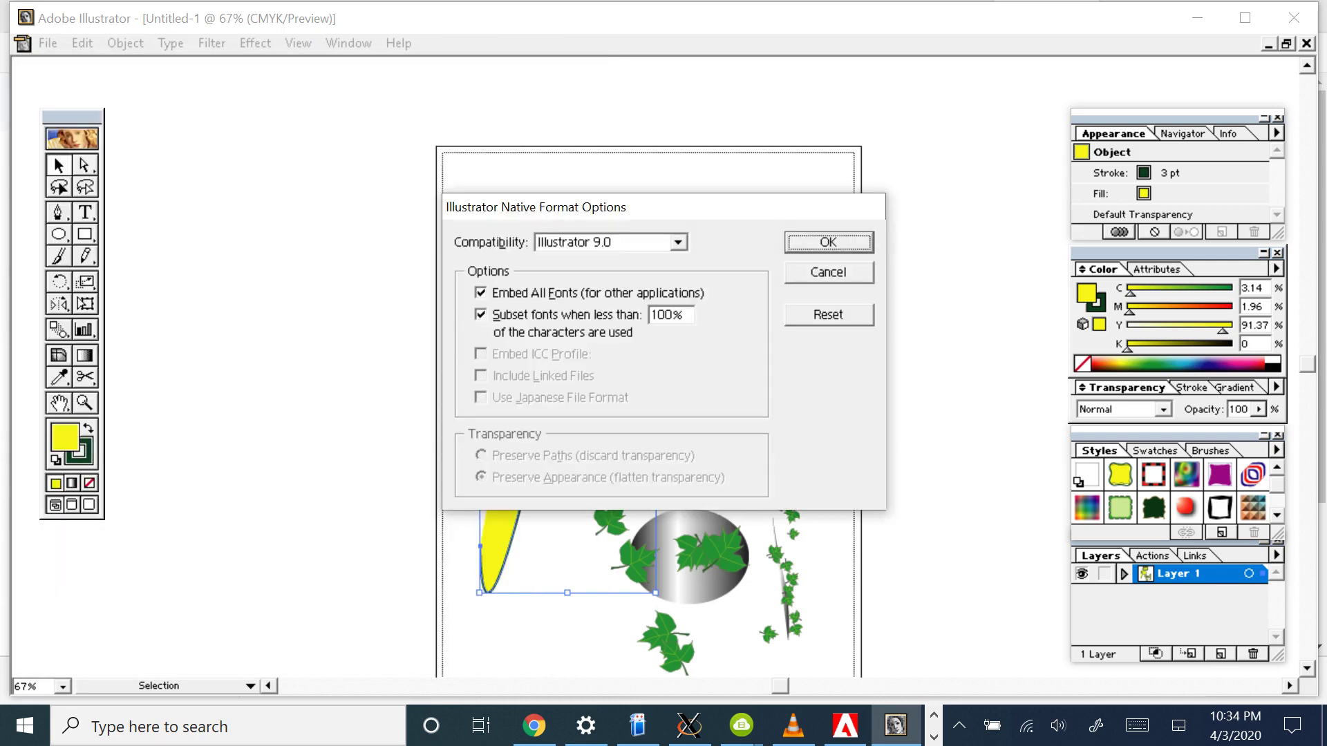
key("alt+Down")
key("Return")
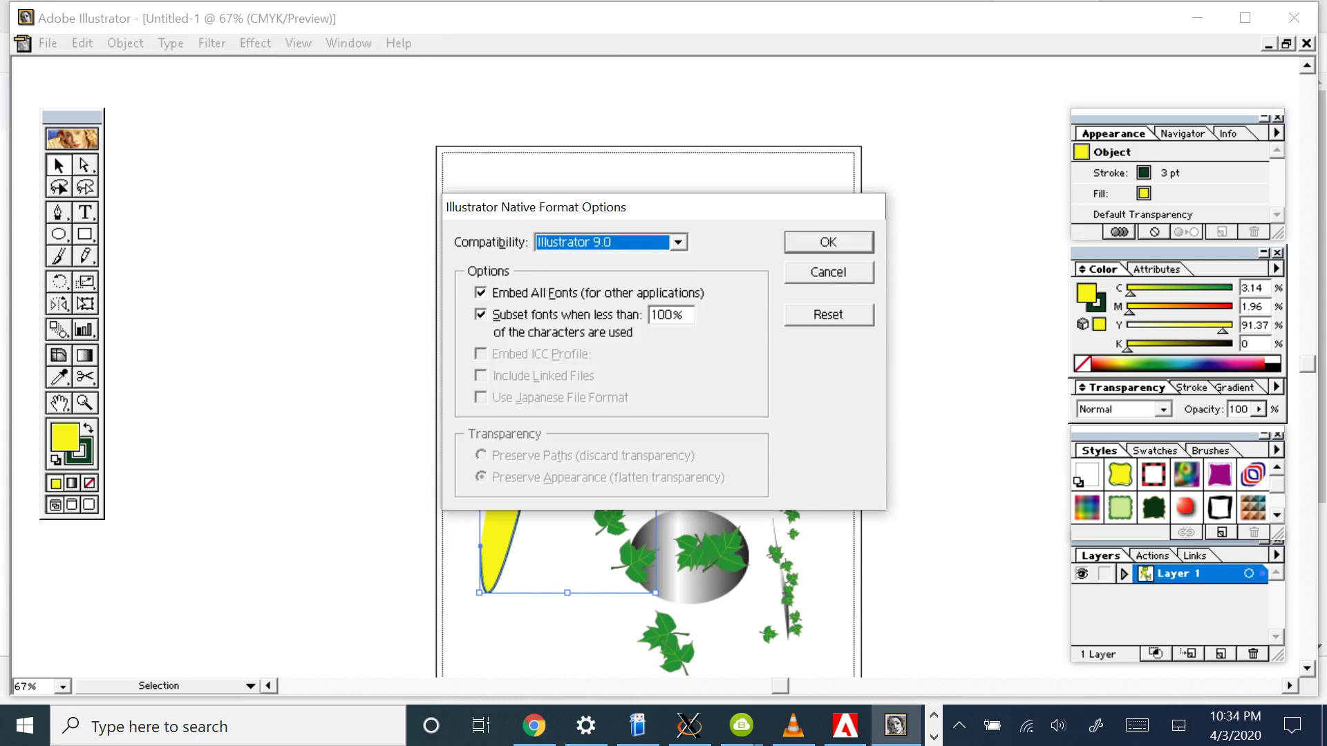
key("Return")
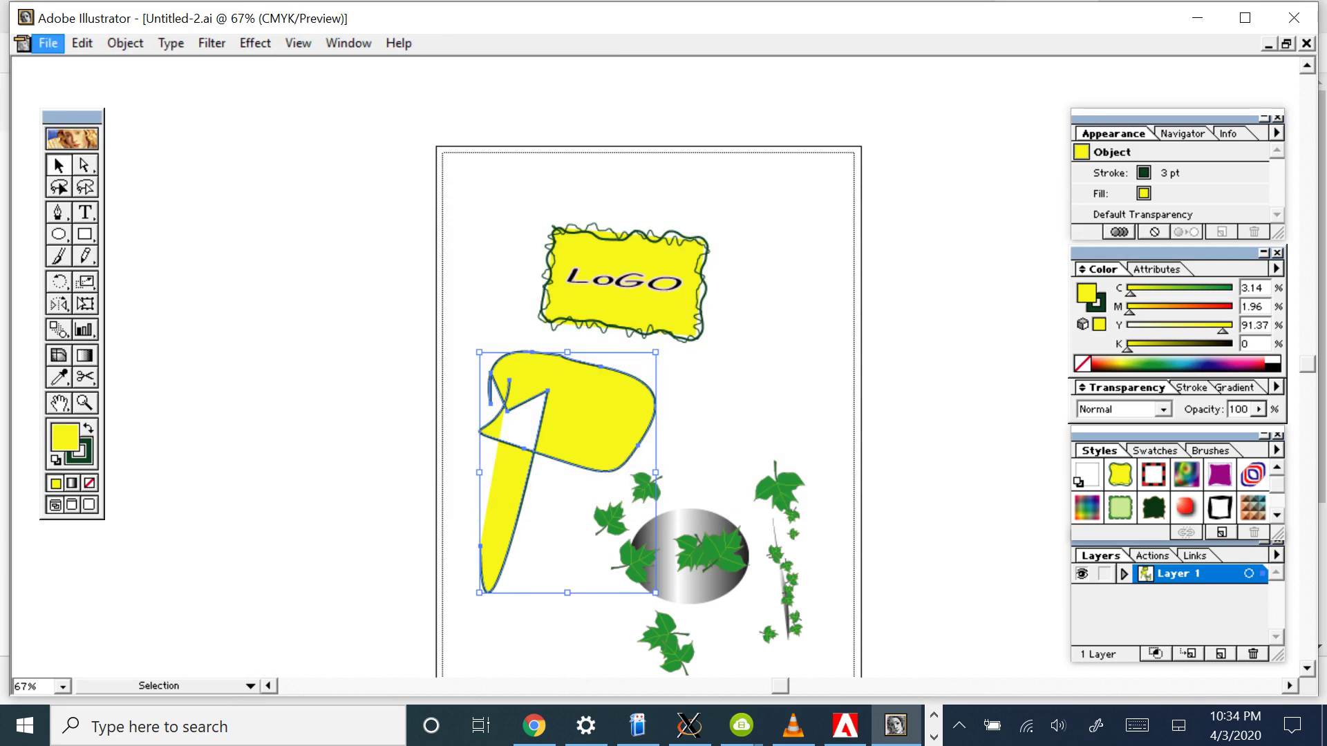
key("alt+f")
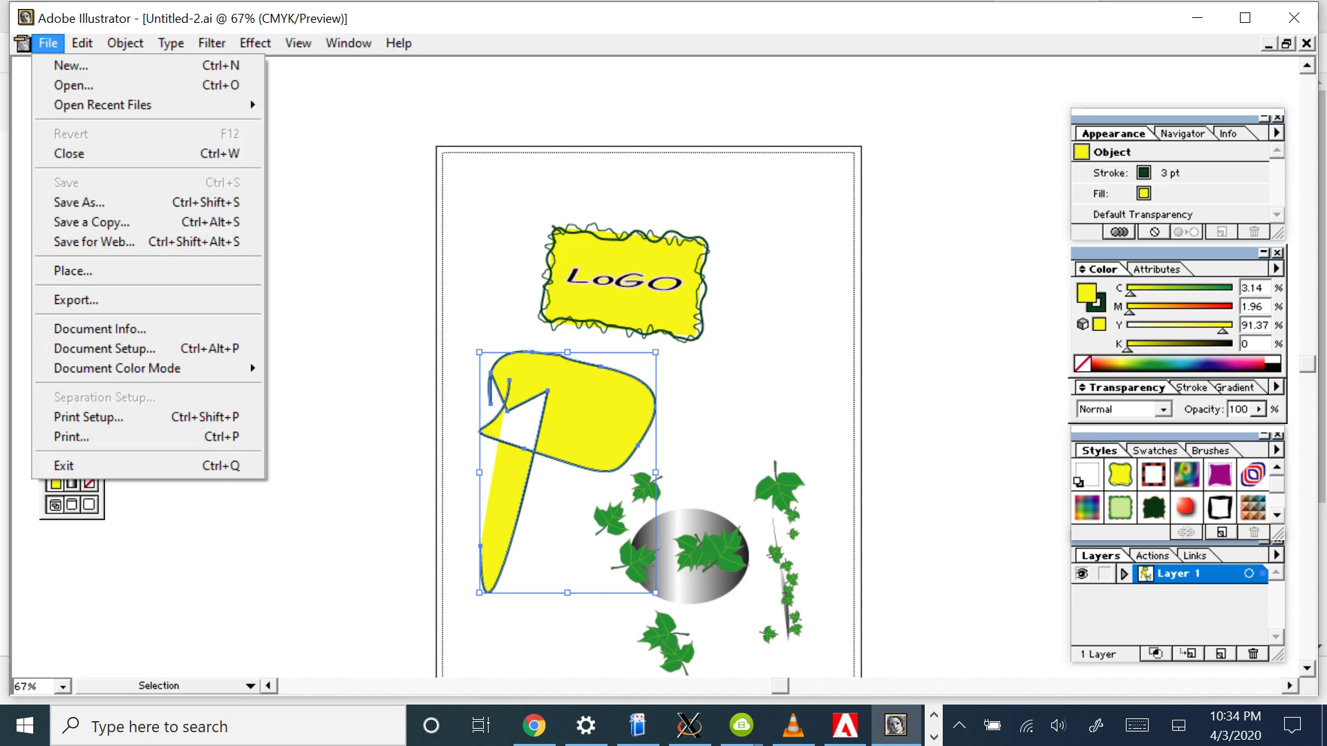
key("Escape")
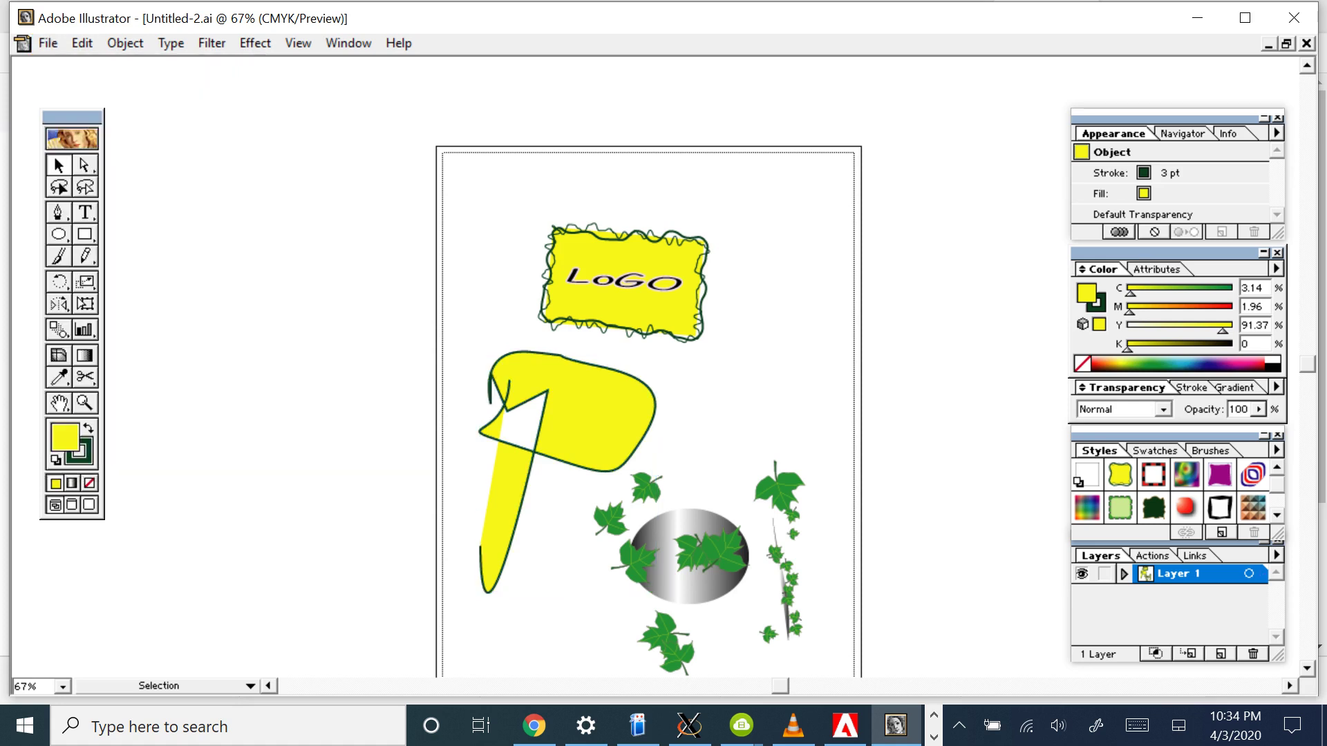